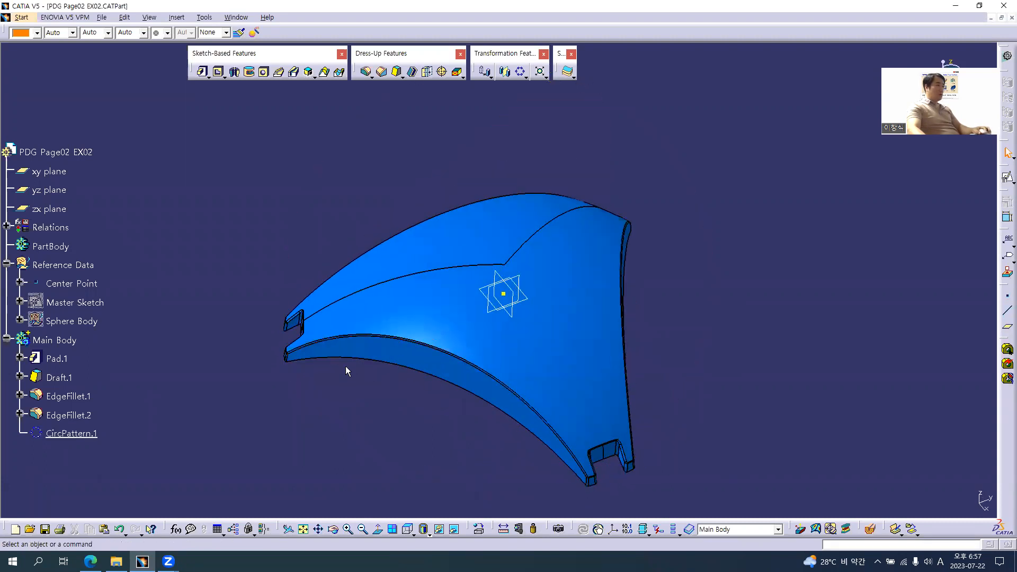
- Switch to the drawing PDF in Microsoft Edge and examine the angled corner hole's dimensions in the plan view and Section cut B-B
scroll(334, 360, "down", 3)
middle_click_drag(469, 403, 461, 325)
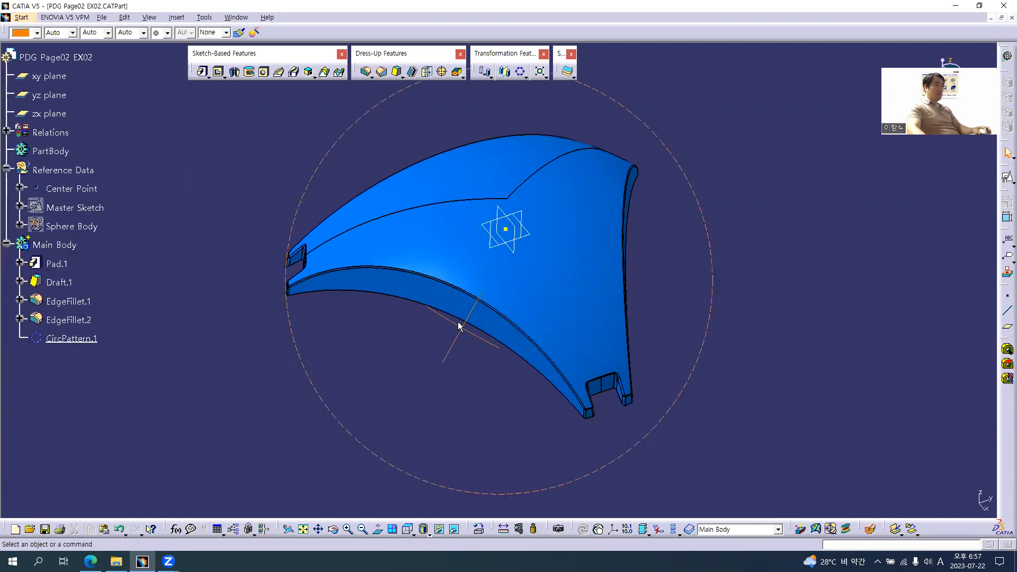
key("alt+Tab")
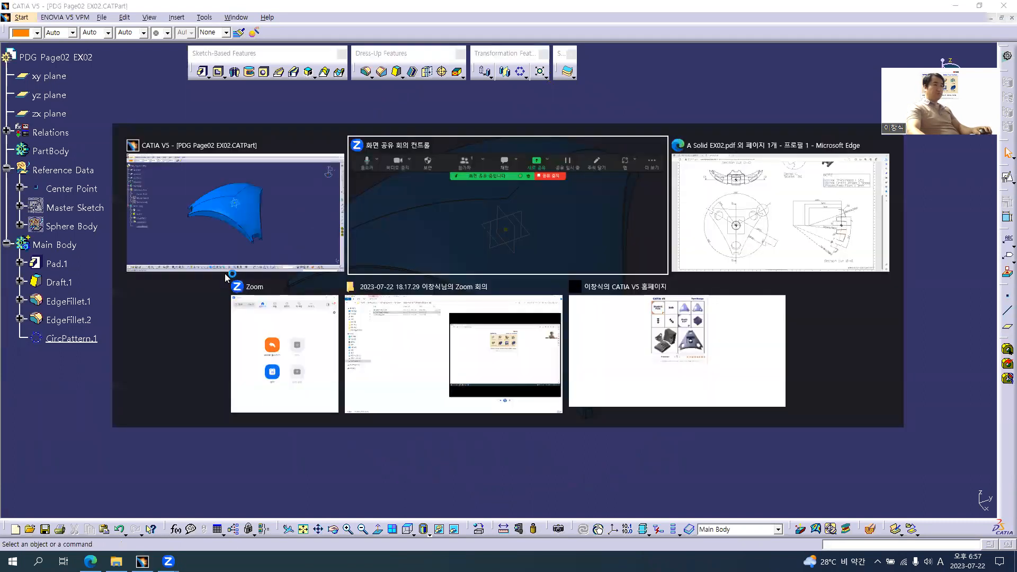
key("alt+Tab")
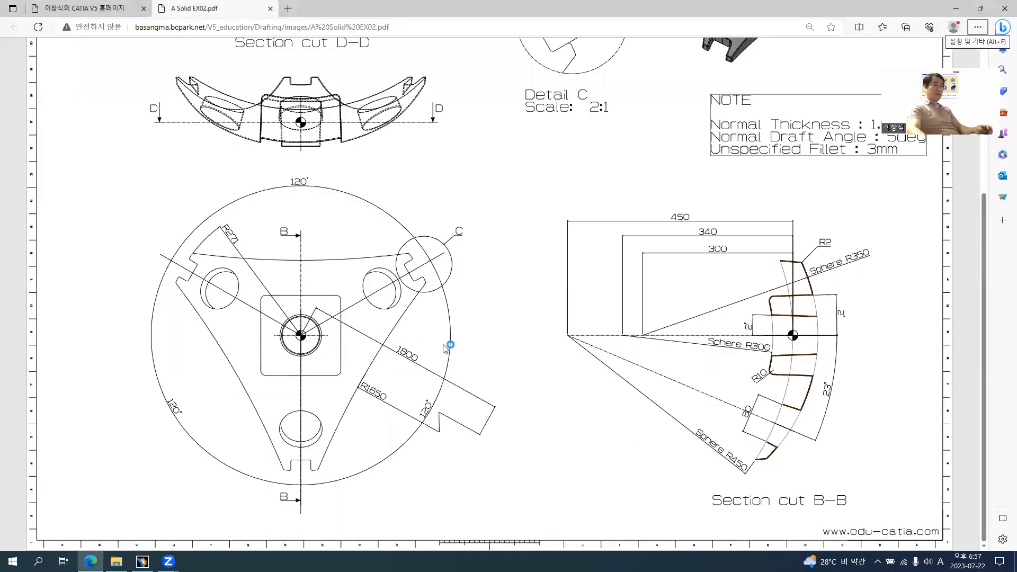
scroll(295, 413, "up", 3, "ctrl")
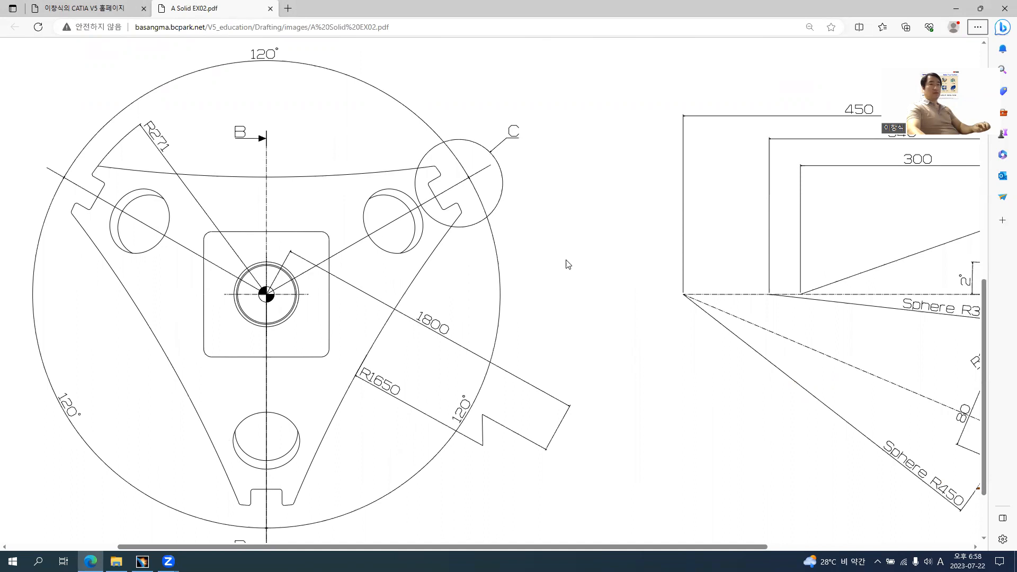
scroll(733, 374, "down", 2, "ctrl")
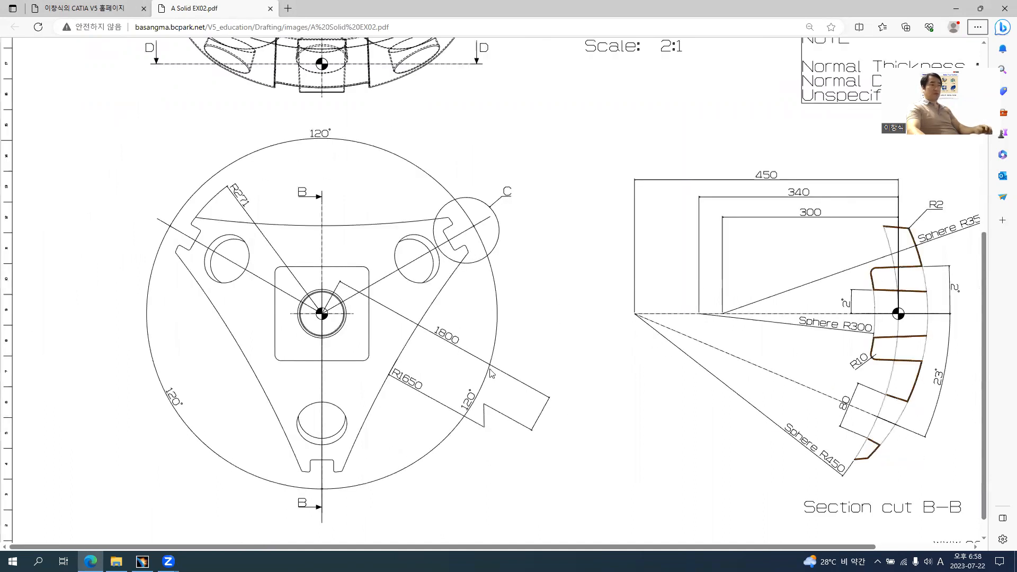
scroll(926, 436, "up", 1, "ctrl")
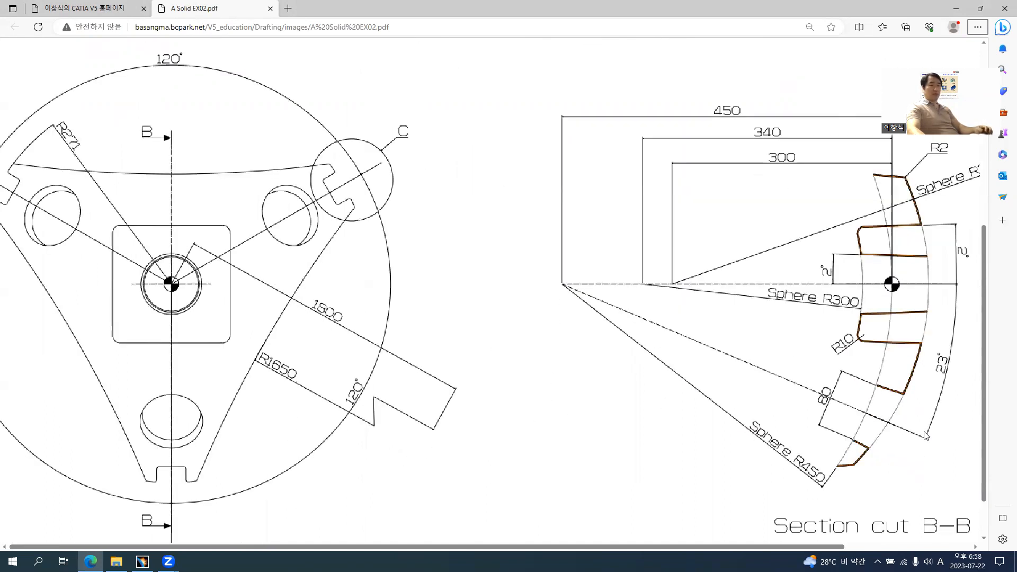
scroll(925, 435, "up", 3, "ctrl")
left_click_drag(800, 550, 919, 550)
scroll(627, 394, "down", 3)
scroll(628, 395, "up", 1)
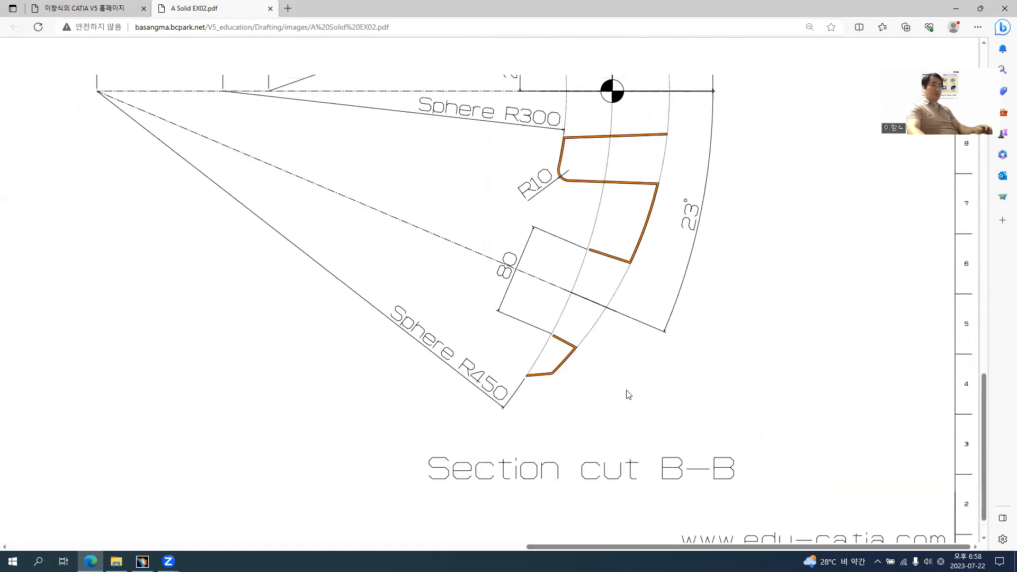
scroll(628, 395, "up", 2)
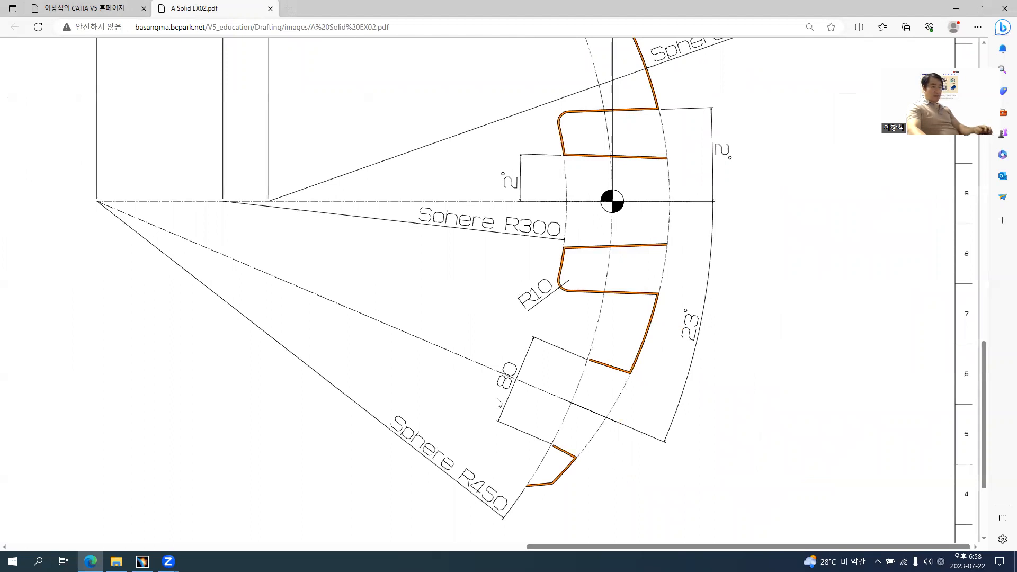
scroll(498, 394, "up", 2, "ctrl")
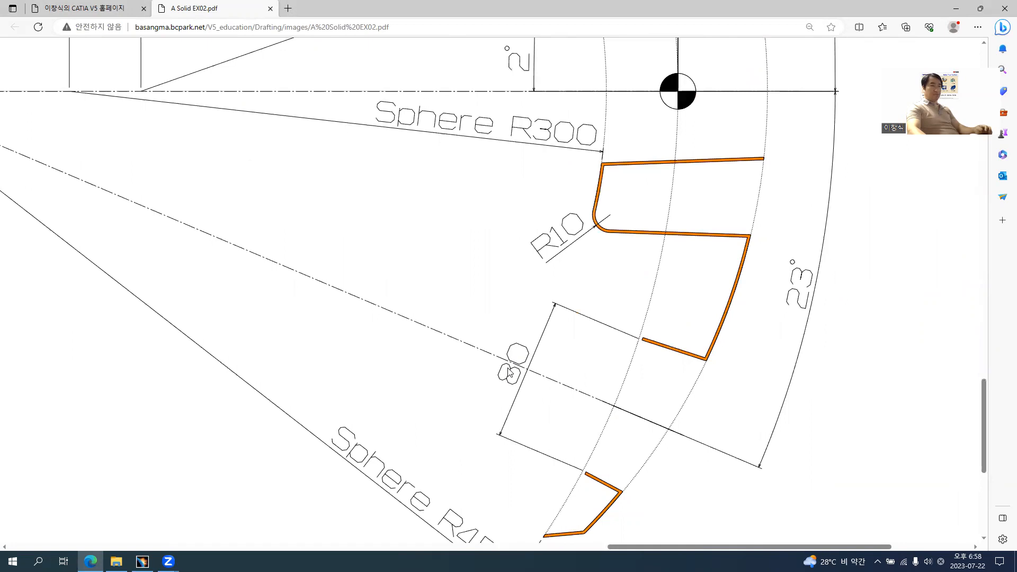
scroll(630, 359, "down", 3, "ctrl")
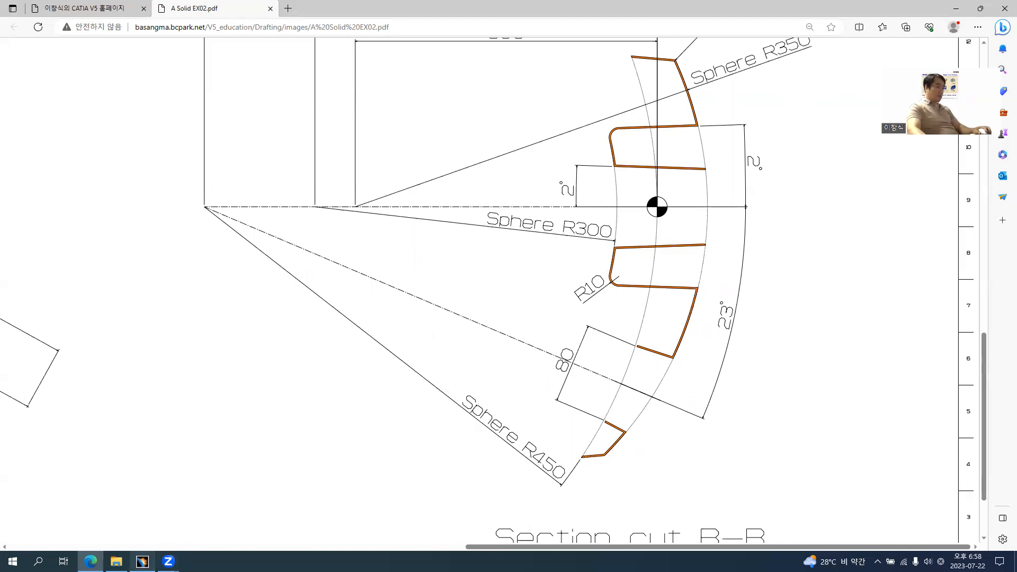
- Switch to CATIA V5 and compare the part's plan and side views with the hole layout in the drawing PDF
mouse_move(142, 561)
left_click(143, 509)
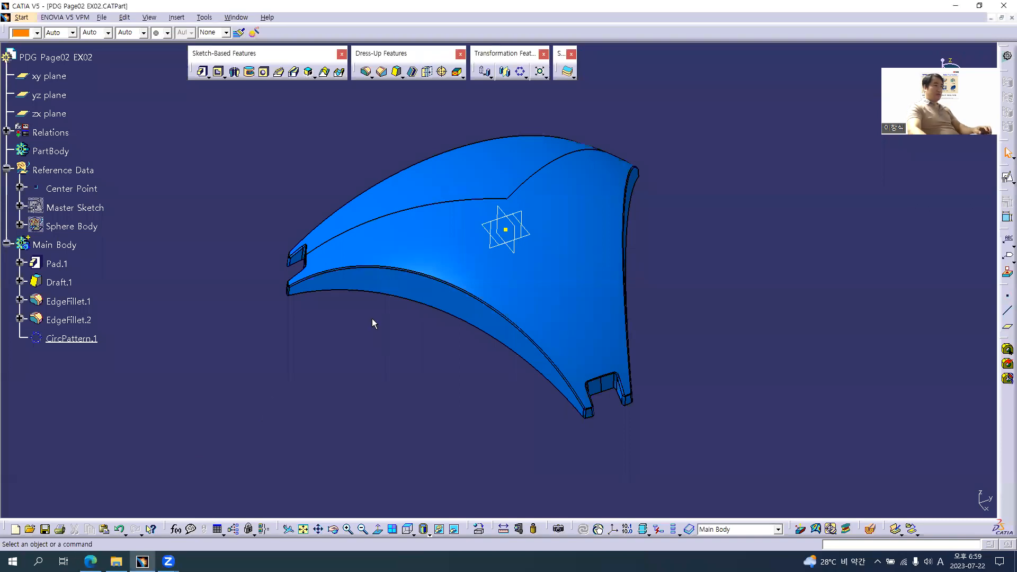
middle_click_drag(438, 245, 482, 339)
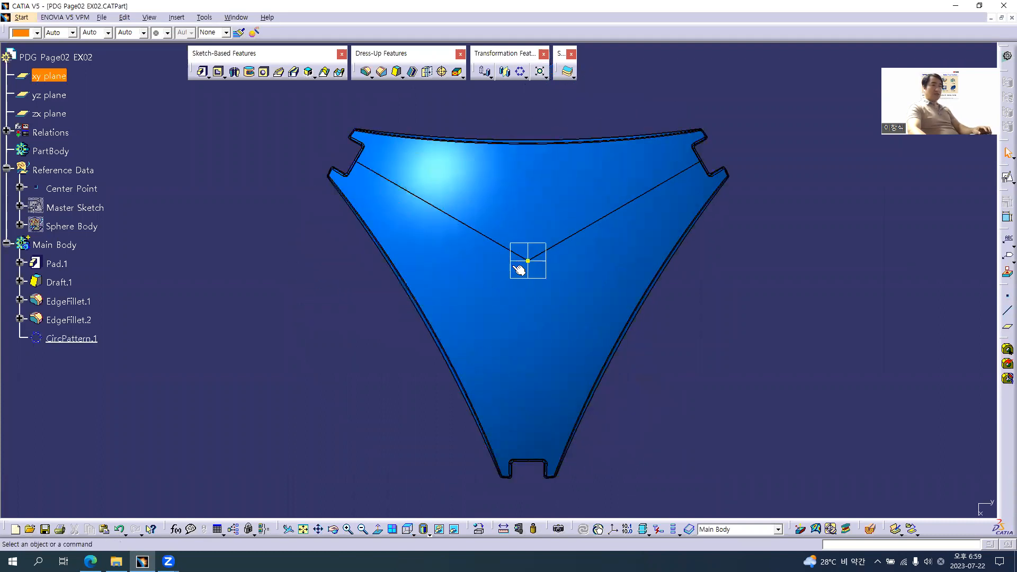
key("alt+Tab")
scroll(380, 297, "down", 3, "ctrl")
scroll(379, 300, "down", 1, "ctrl")
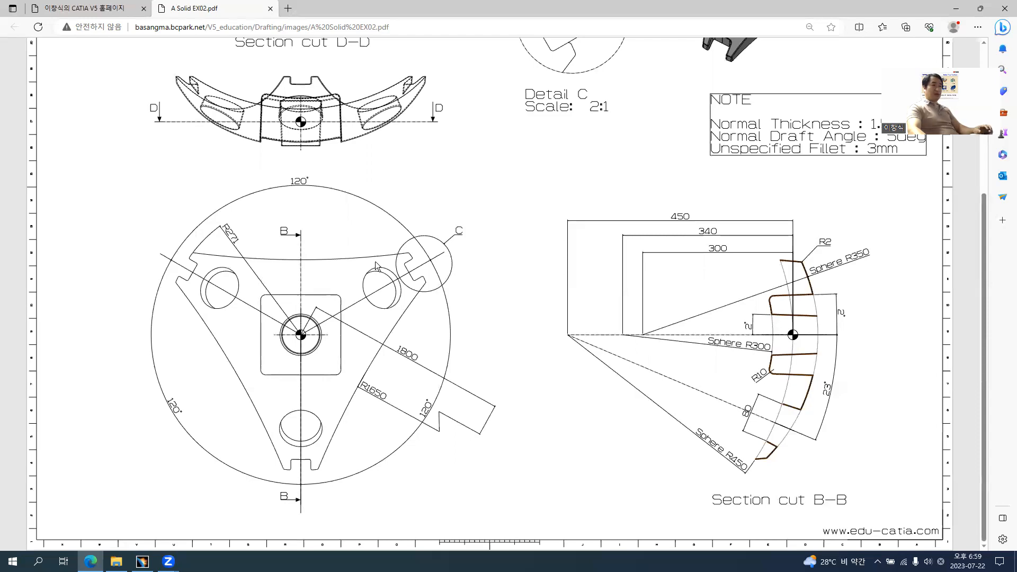
key("alt+Tab")
middle_click_drag(314, 245, 672, 291)
left_click(542, 264)
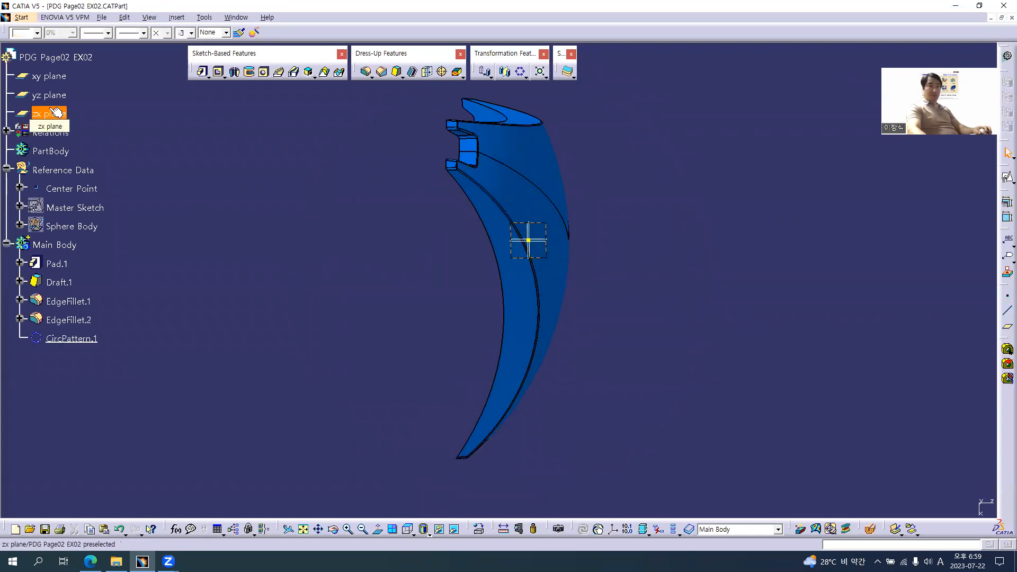
key("alt+Tab")
scroll(744, 422, "up", 5, "ctrl")
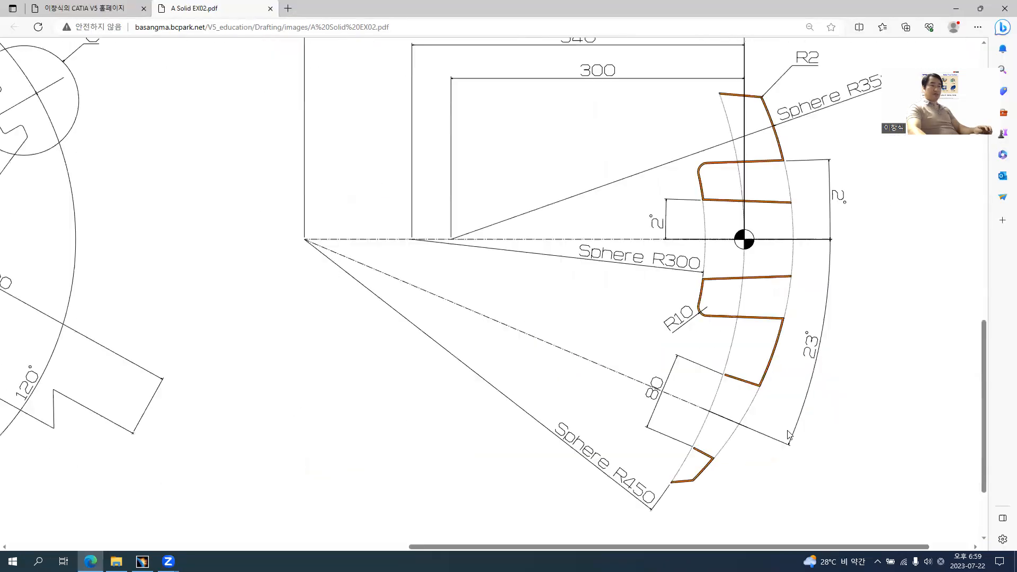
scroll(743, 421, "up", 1, "ctrl")
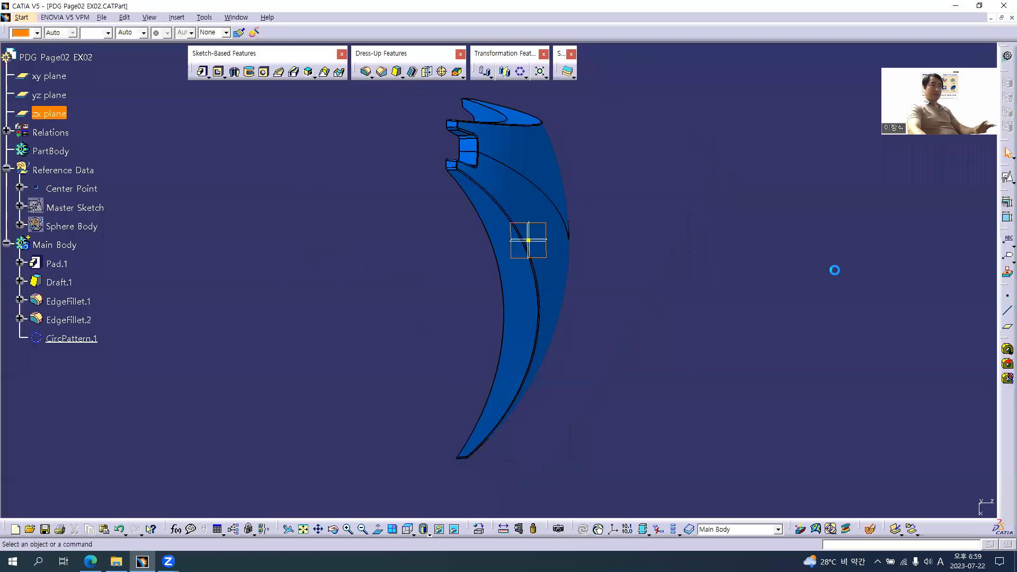
key("alt+Tab")
left_click(1006, 312)
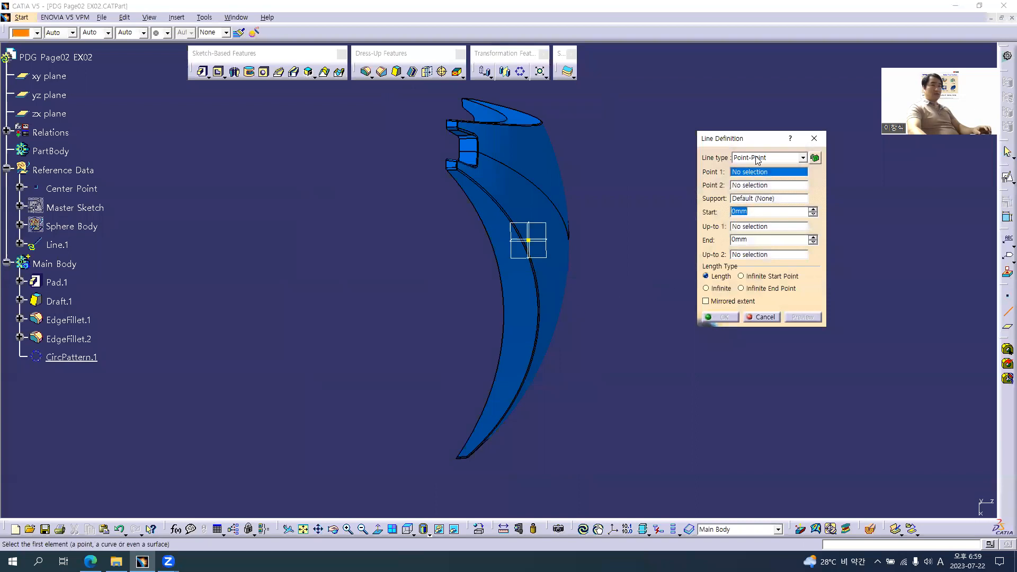
left_click(757, 160)
left_click(762, 177)
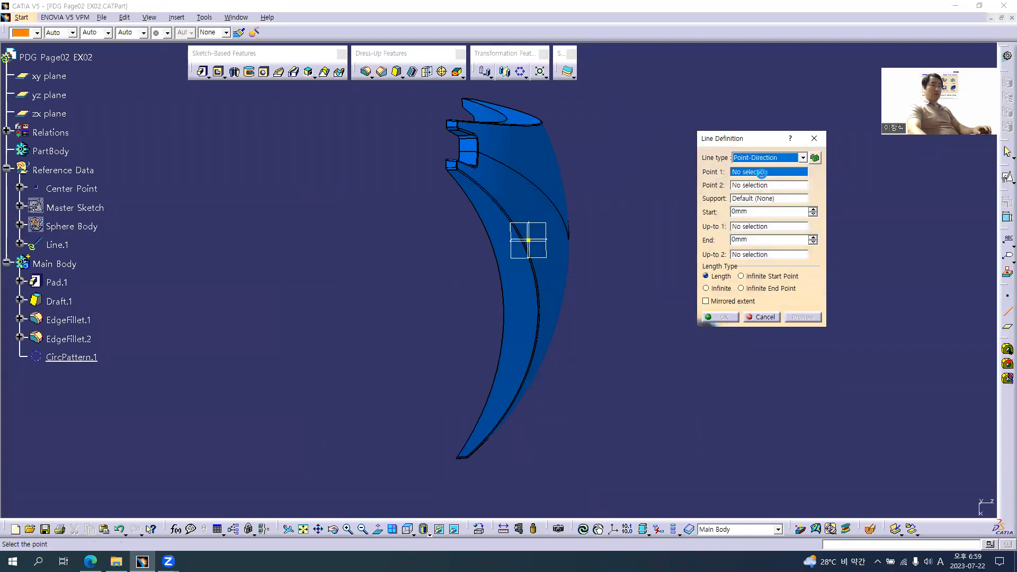
middle_click_drag(583, 252, 580, 256, "ctrl")
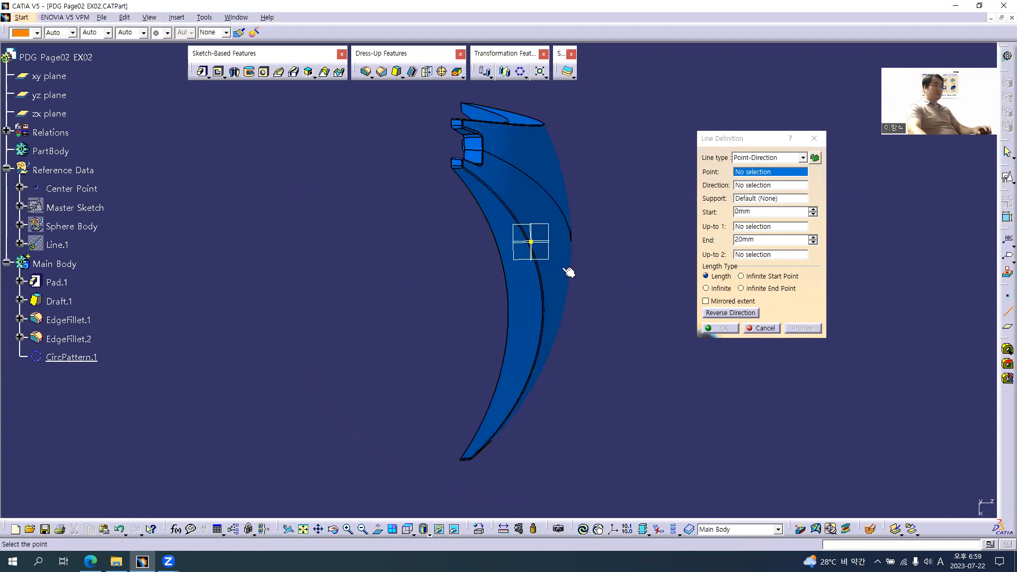
left_click(534, 243)
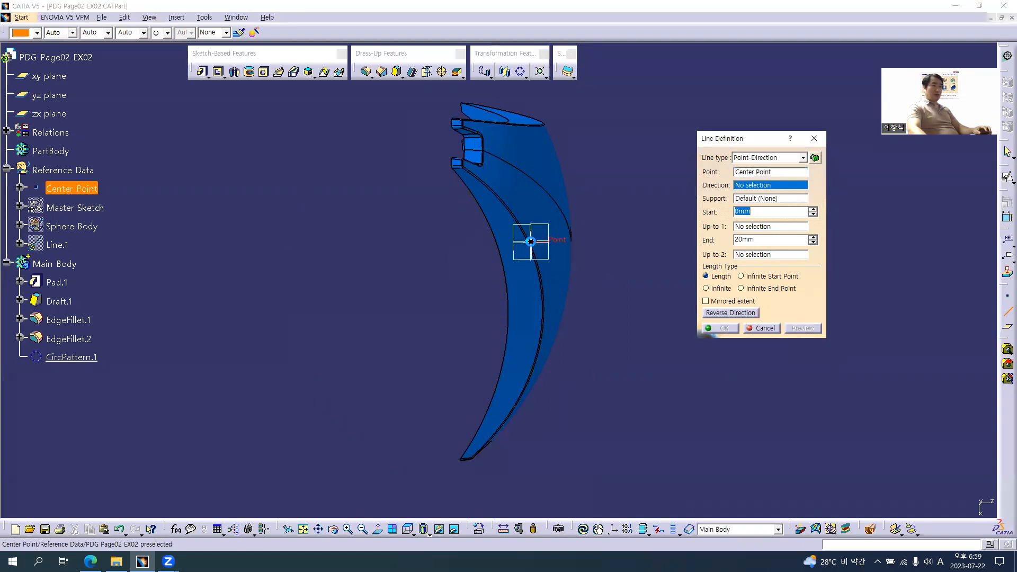
left_click(534, 259)
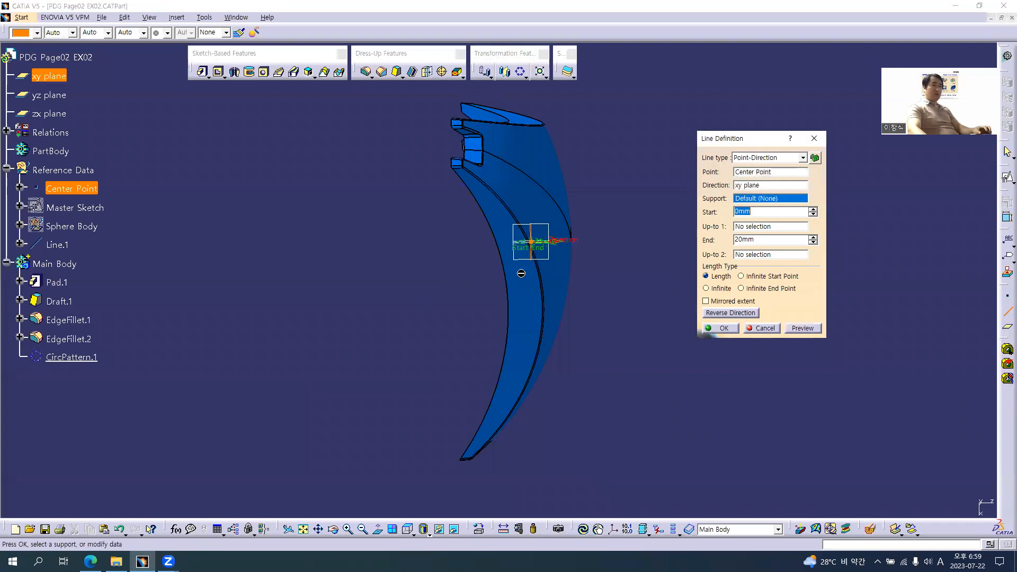
left_click_drag(524, 244, 333, 255)
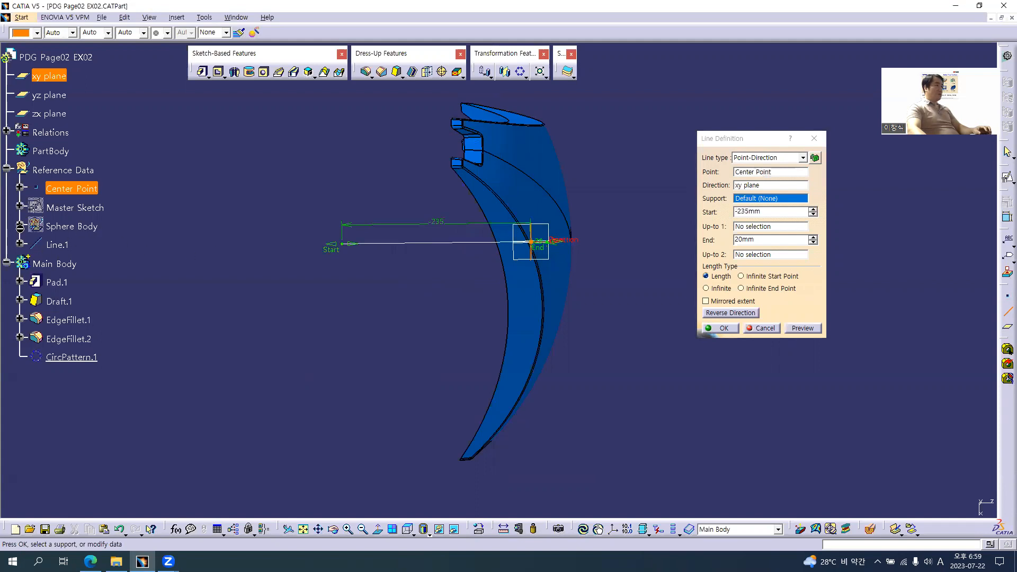
left_click(20, 225)
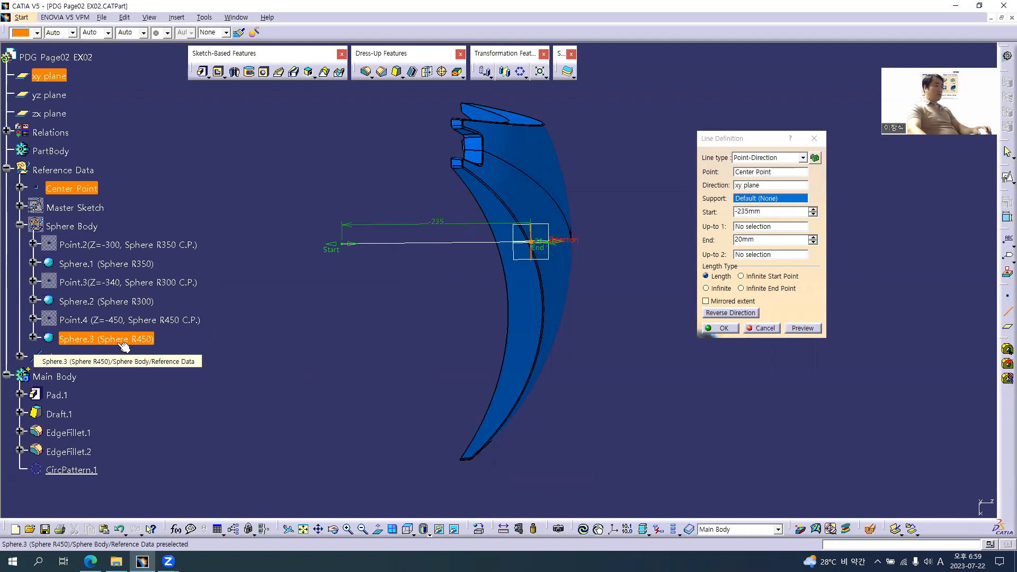
left_click(758, 226)
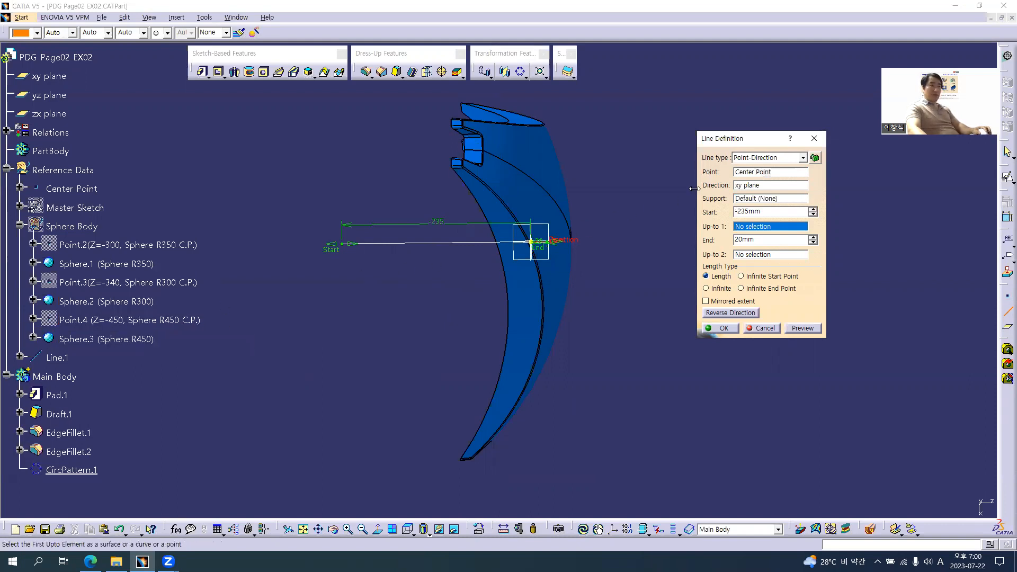
left_click(763, 159)
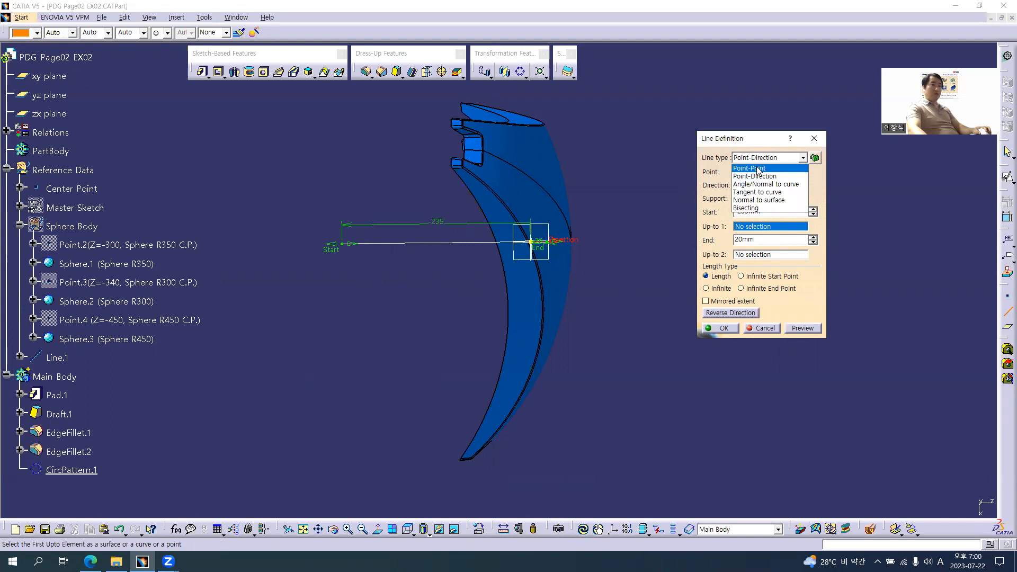
left_click(756, 165)
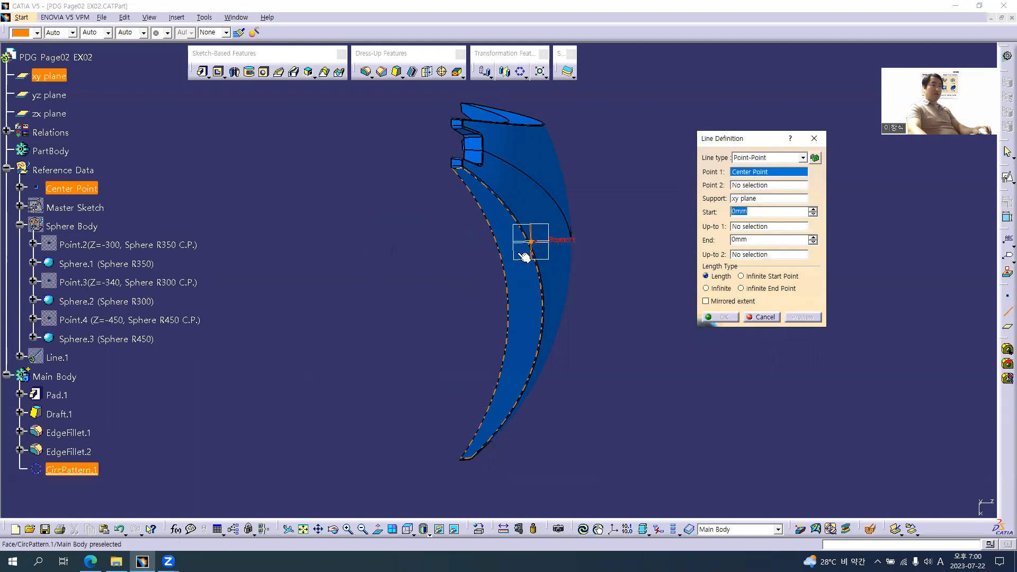
left_click(744, 186)
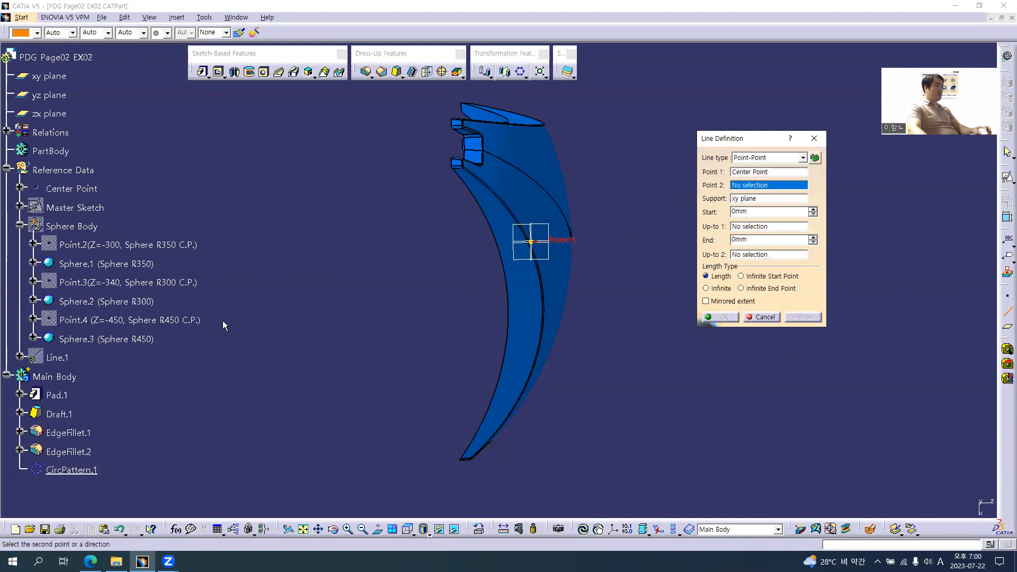
left_click(124, 320)
left_click(568, 308)
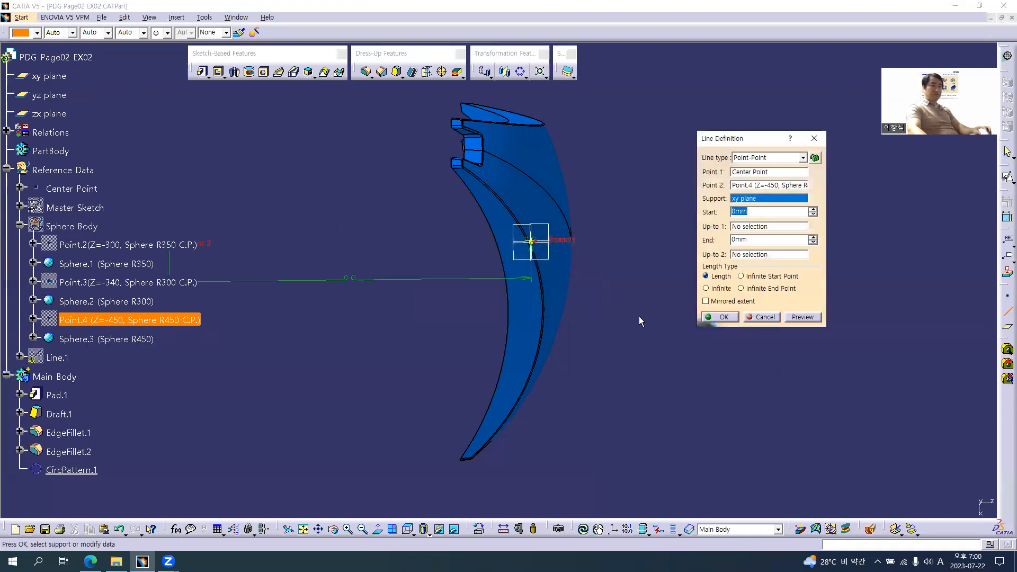
key("alt+Tab")
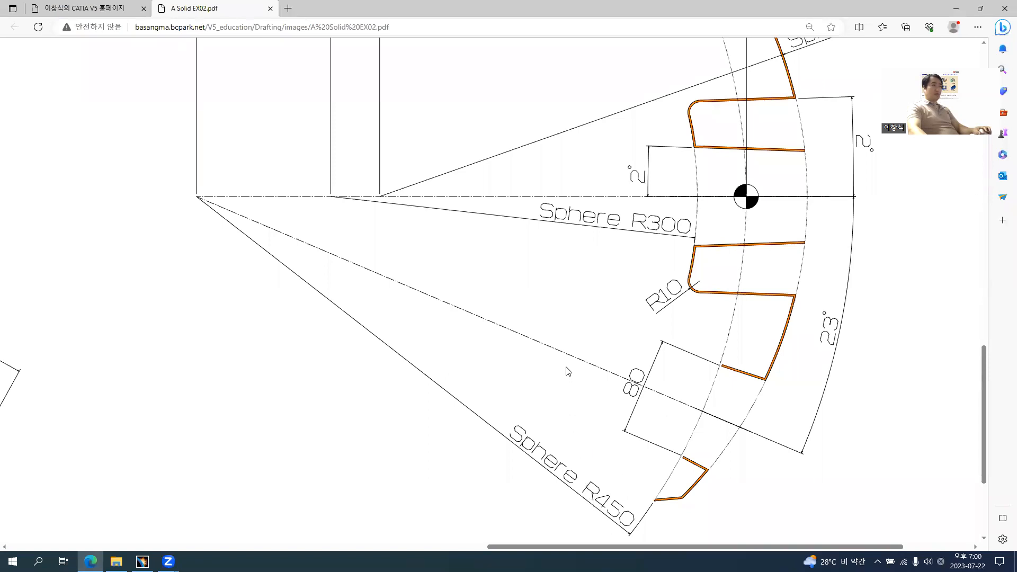
key("alt+Tab")
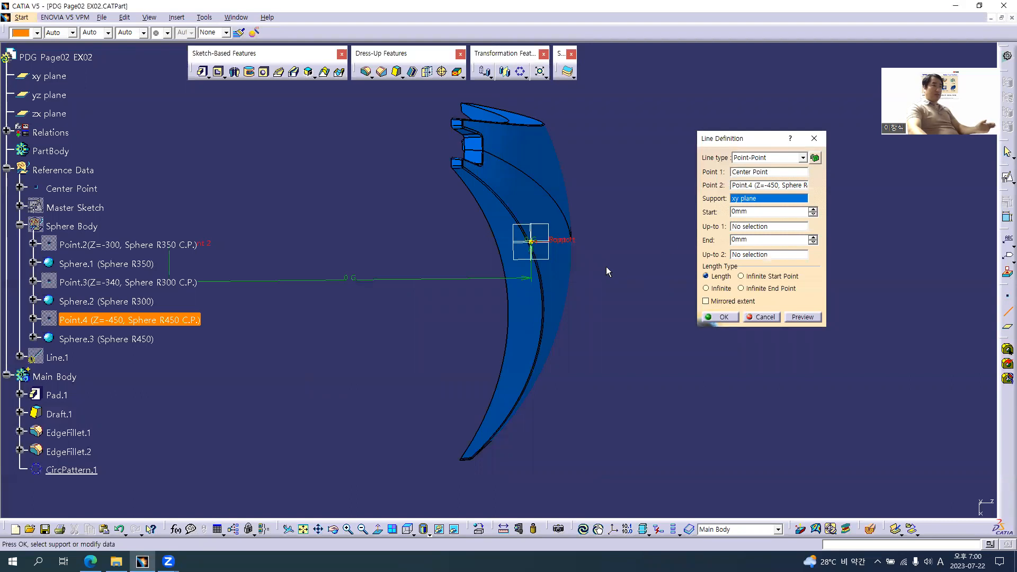
middle_click_drag(588, 271, 585, 316)
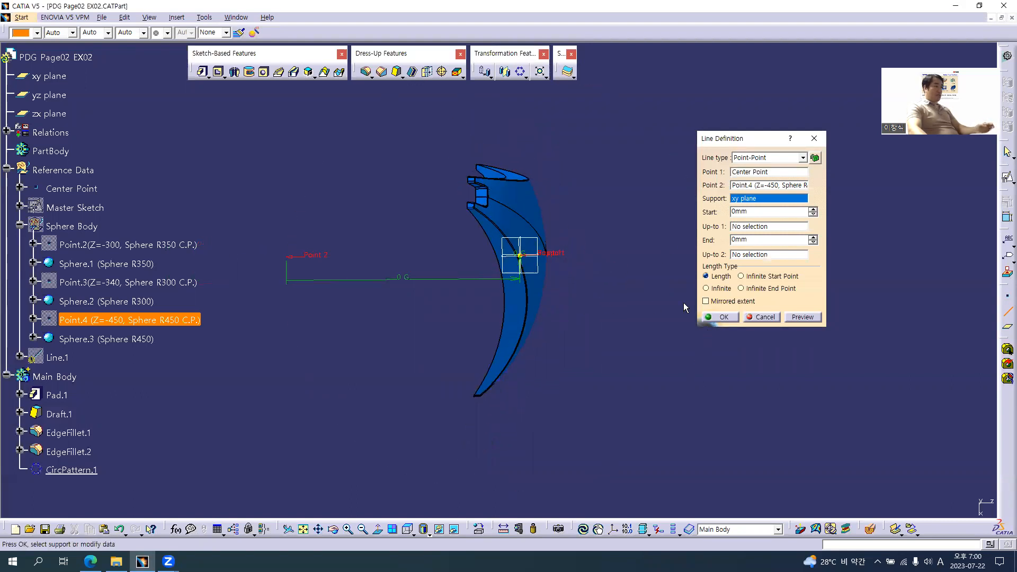
left_click(801, 317)
left_click(587, 308)
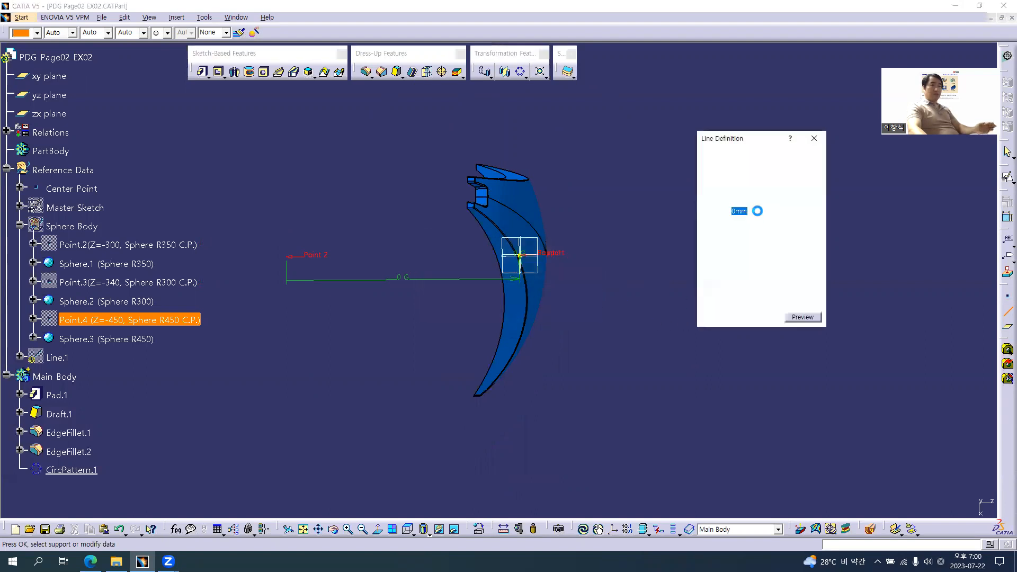
left_click(757, 173)
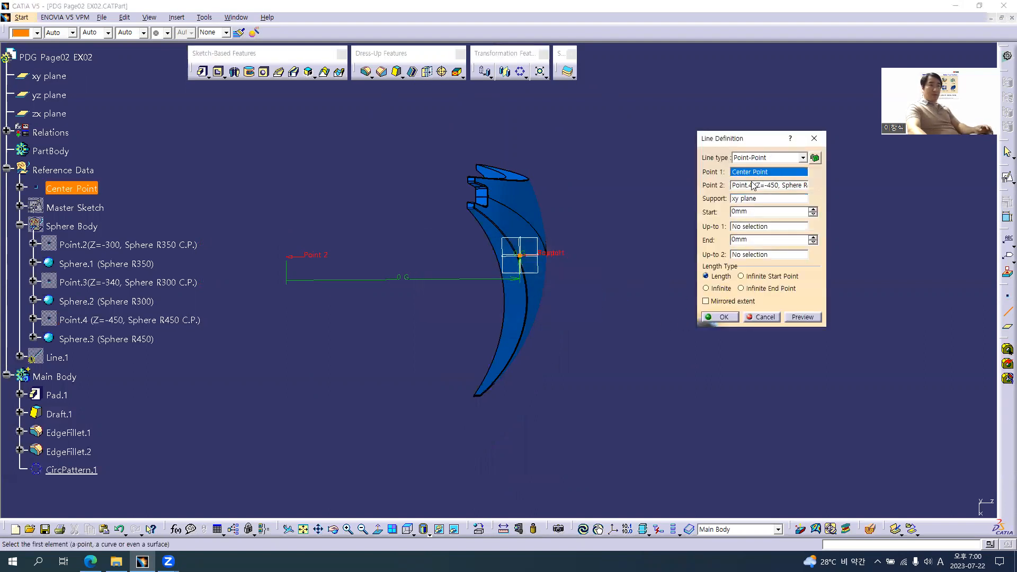
left_click(751, 185)
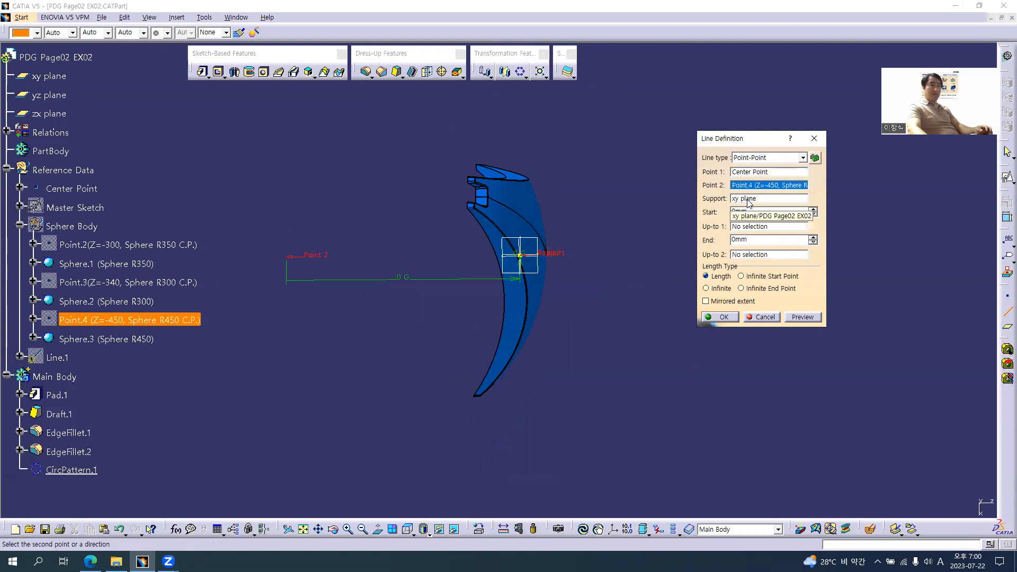
left_click(761, 316)
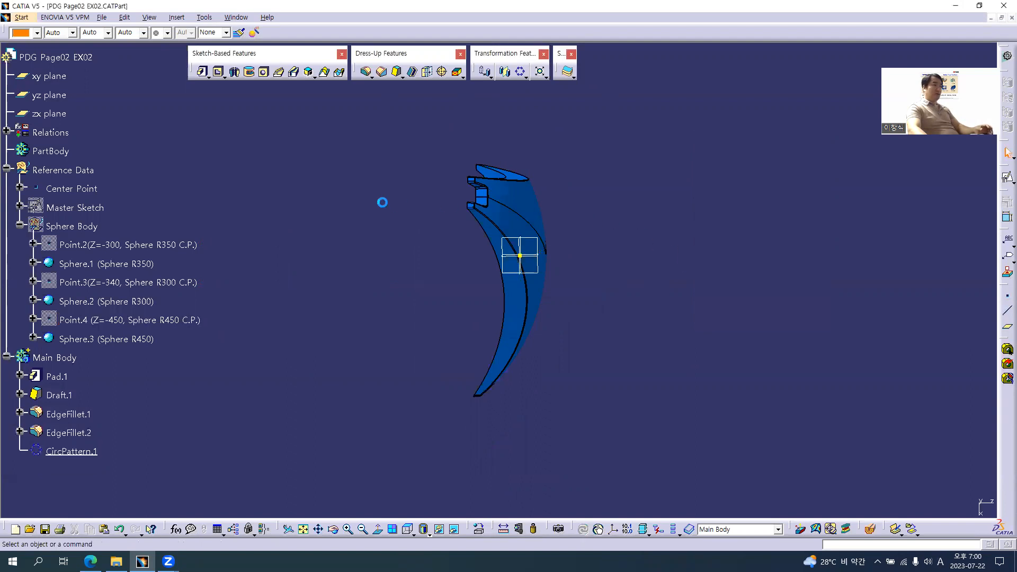
- Create a point-point reference line from Center Point to Point.4, the R450 sphere centre at Z=-450
left_click(1002, 316)
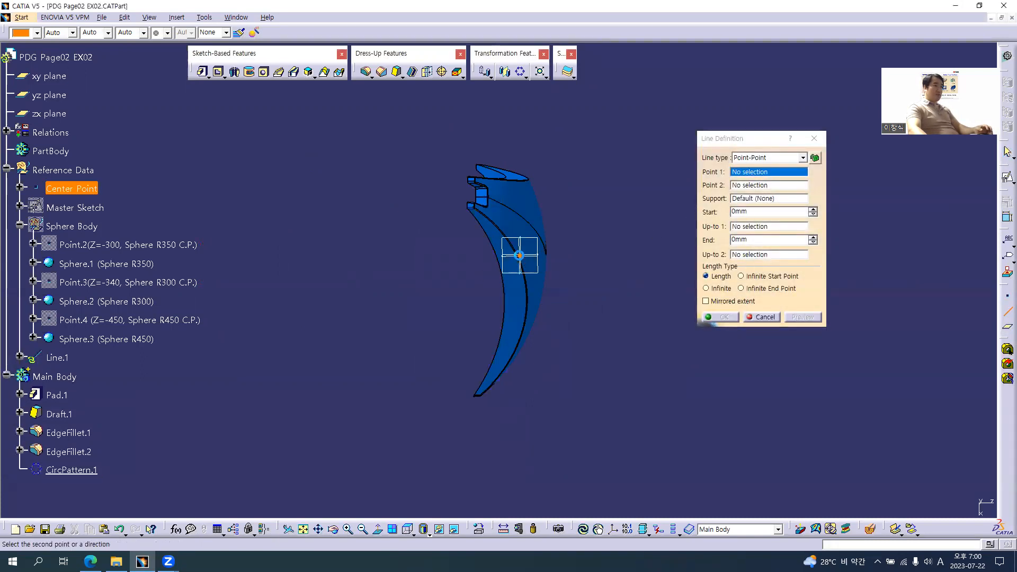
left_click(519, 256)
left_click(199, 320)
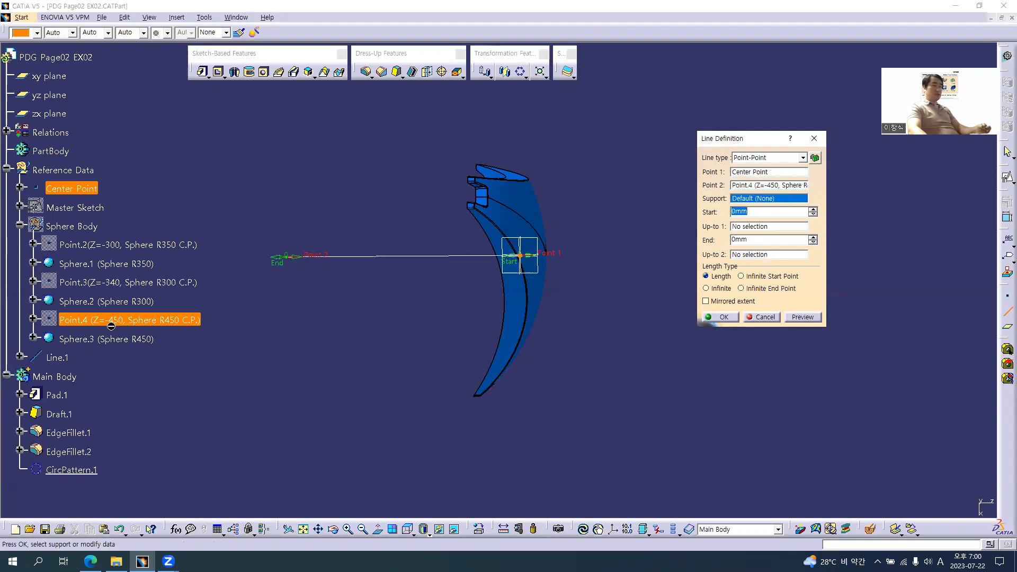
left_click(723, 317)
- Rename the new reference line "Line.1(Cylinder D80 Base Line)", consulting the hole diameter in the drawing PDF in Microsoft Edge
middle_click_drag(375, 306, 457, 306)
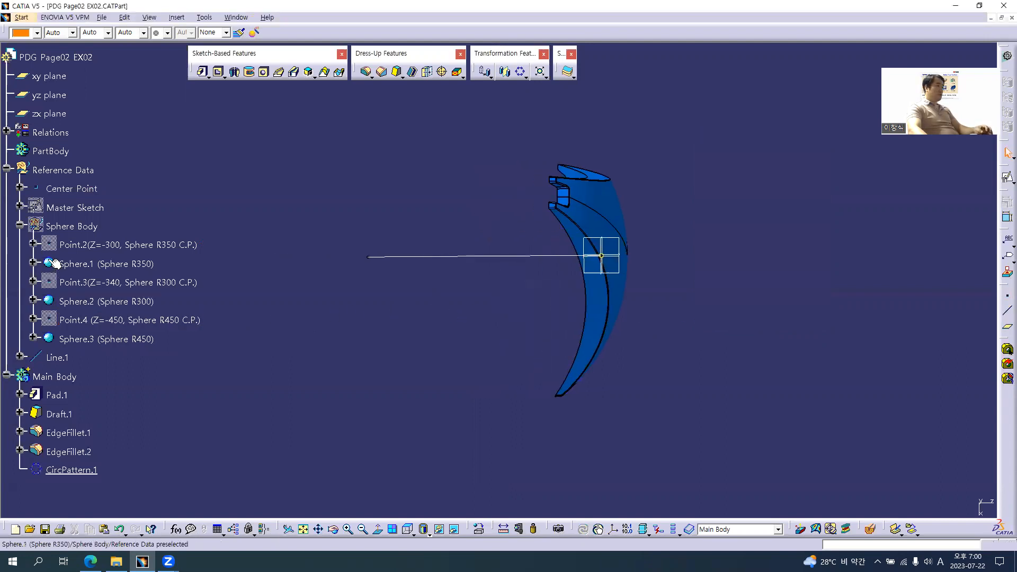
left_click(19, 224)
left_click(57, 245)
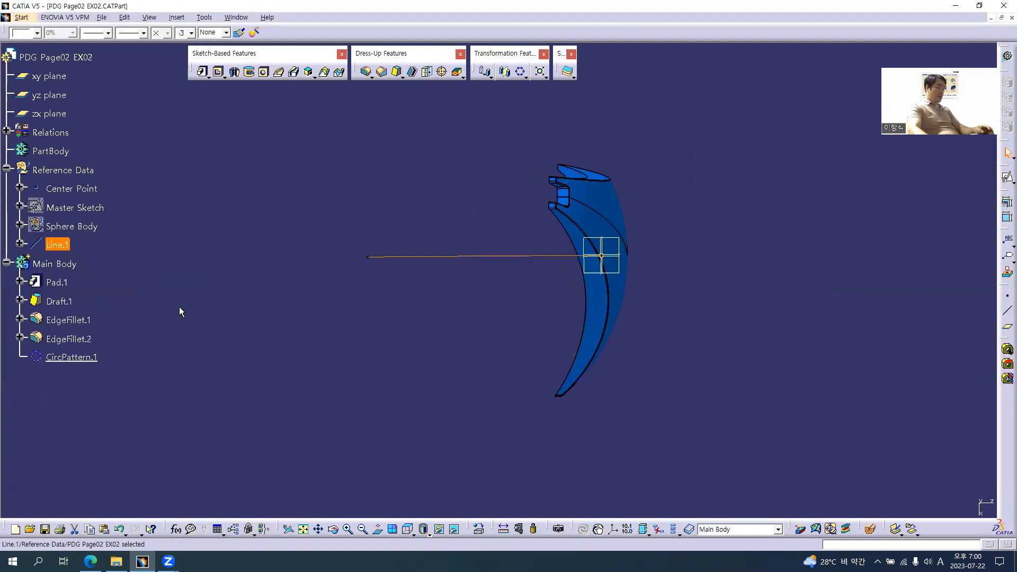
key("alt+Return")
left_click(531, 172)
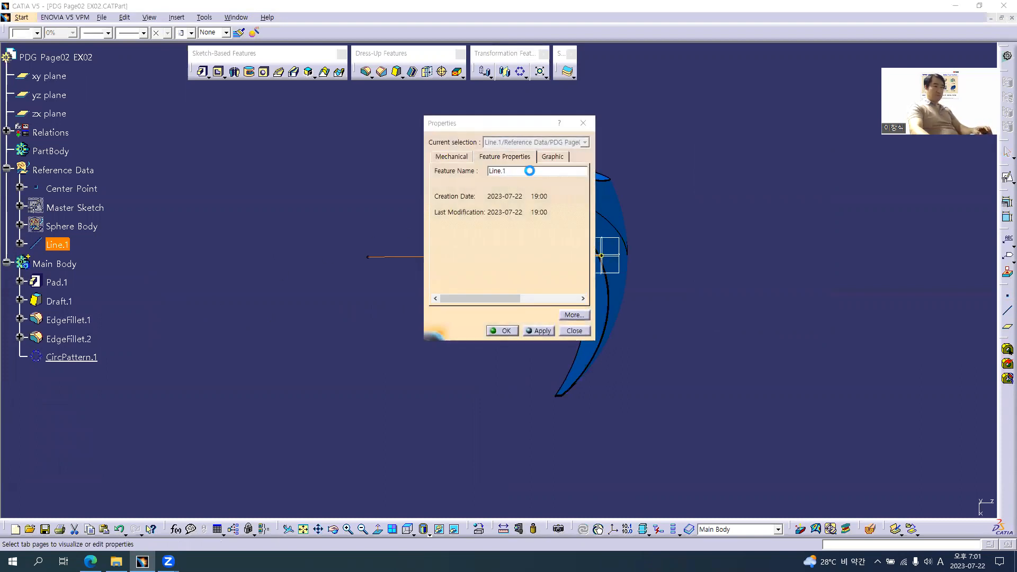
key("alt+Tab")
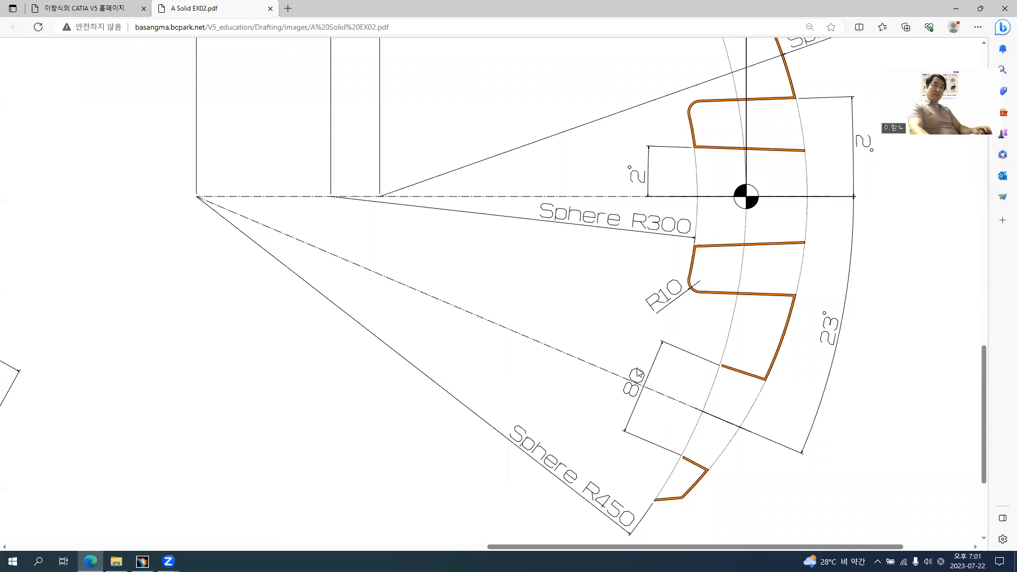
key("alt+Tab")
left_click(550, 171)
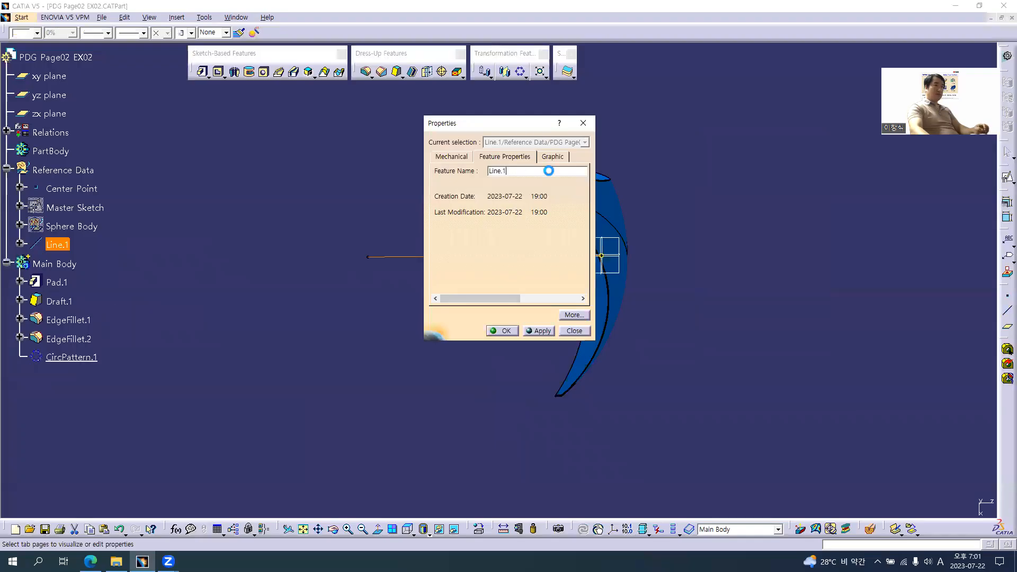
type("Cylinder 80")
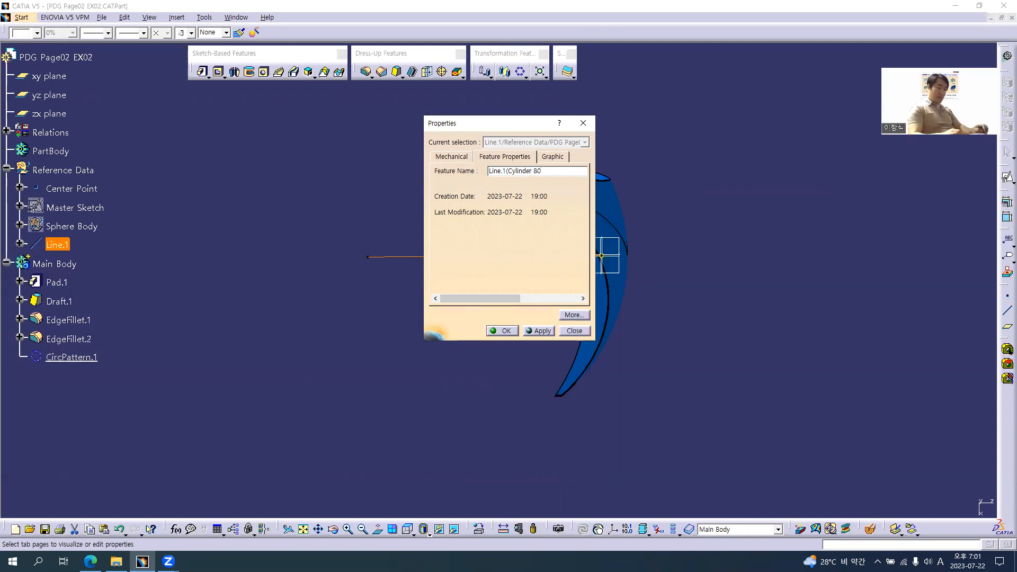
type("D80 Base Line")
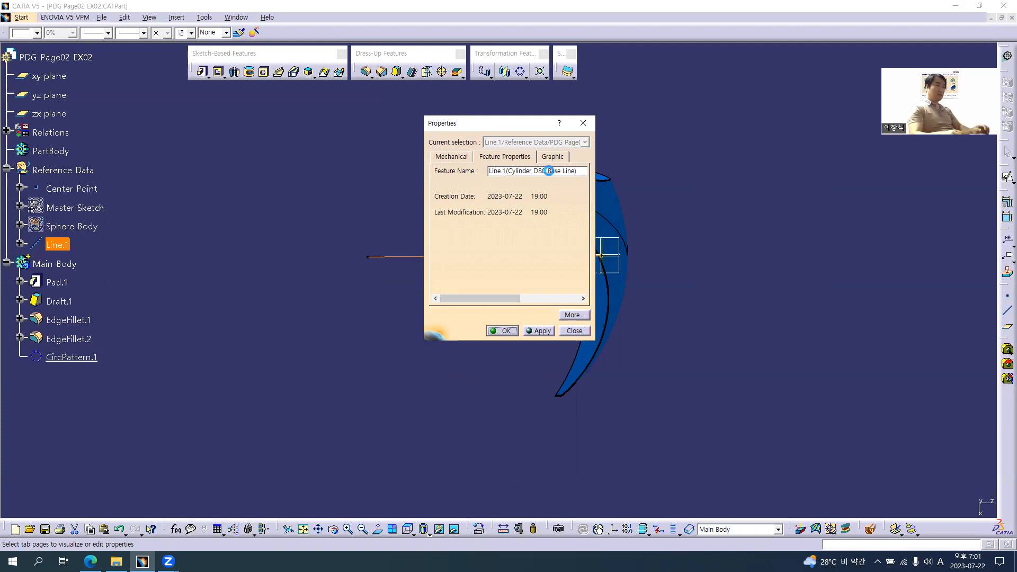
key("Return")
left_click(332, 222)
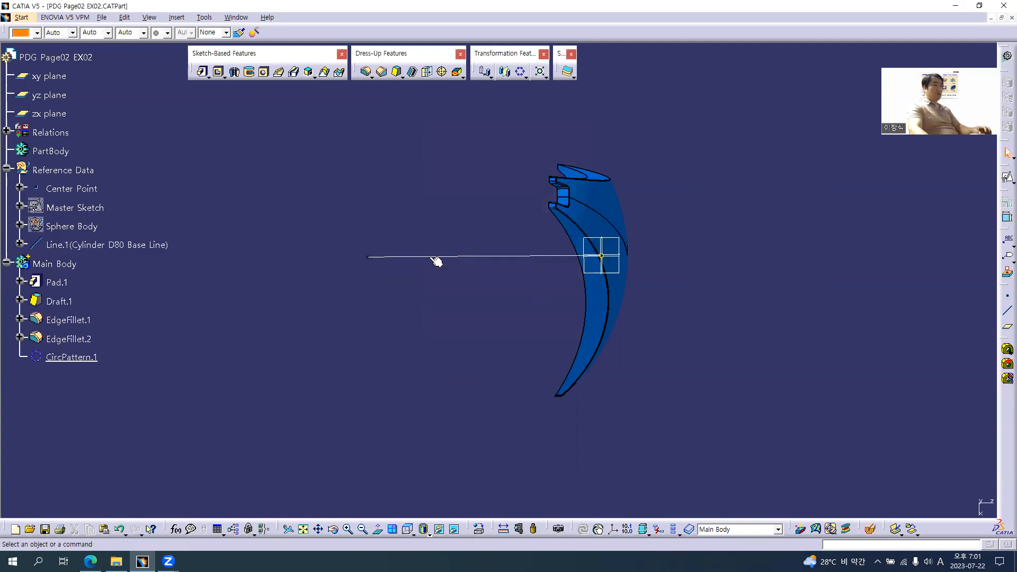
- Define an Angle/Normal to curve line from the Cylinder D80 Base Line through Point.4 on the zx plane, consulting the drawing PDF for the angle
left_click(1004, 313)
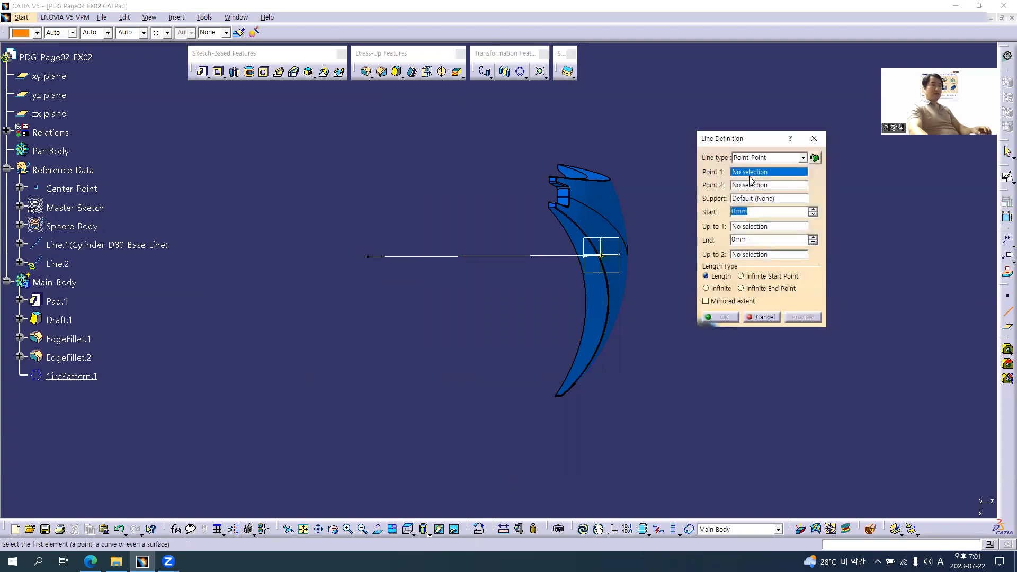
key("alt+Tab")
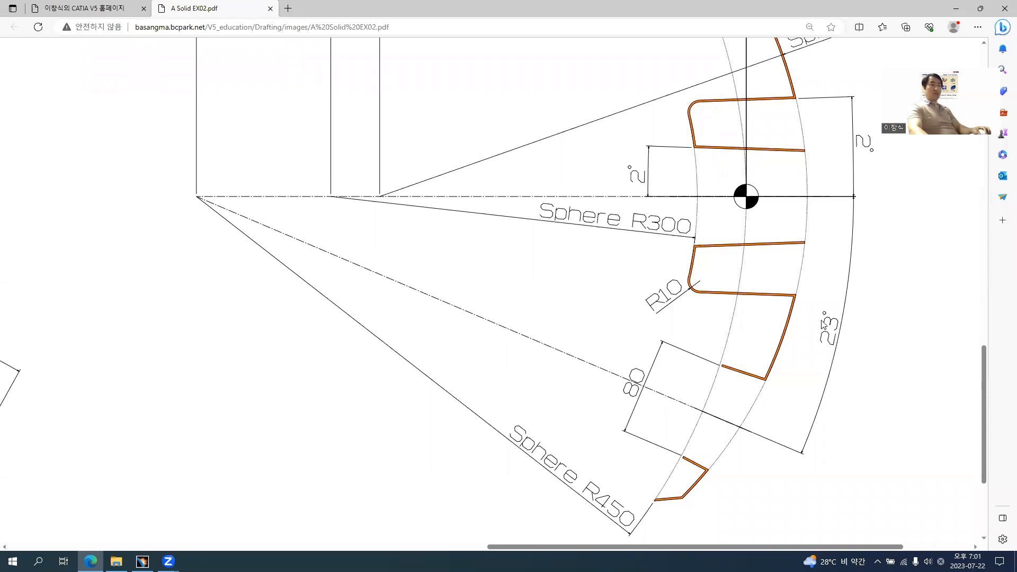
key("alt+Tab")
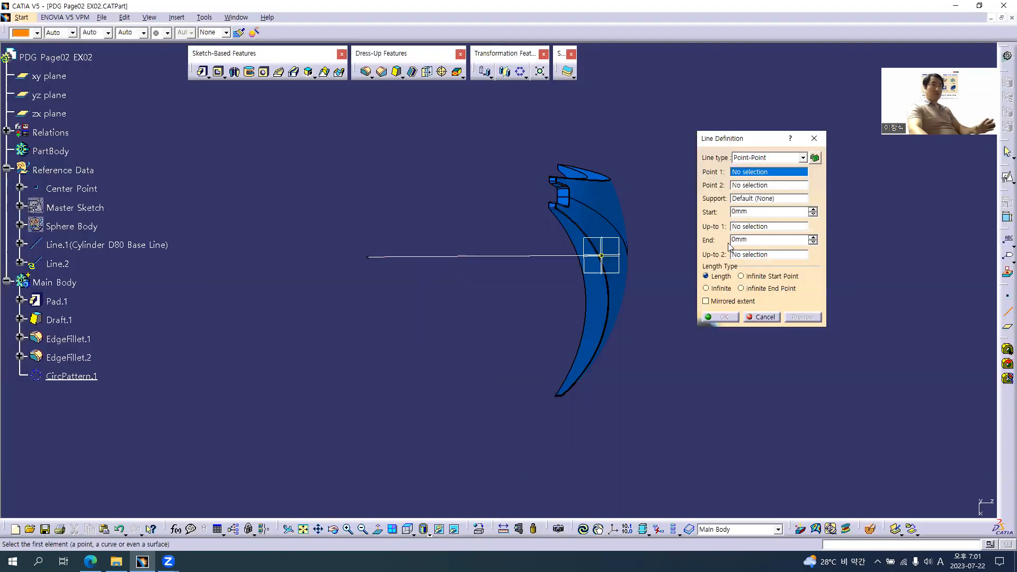
left_click(758, 158)
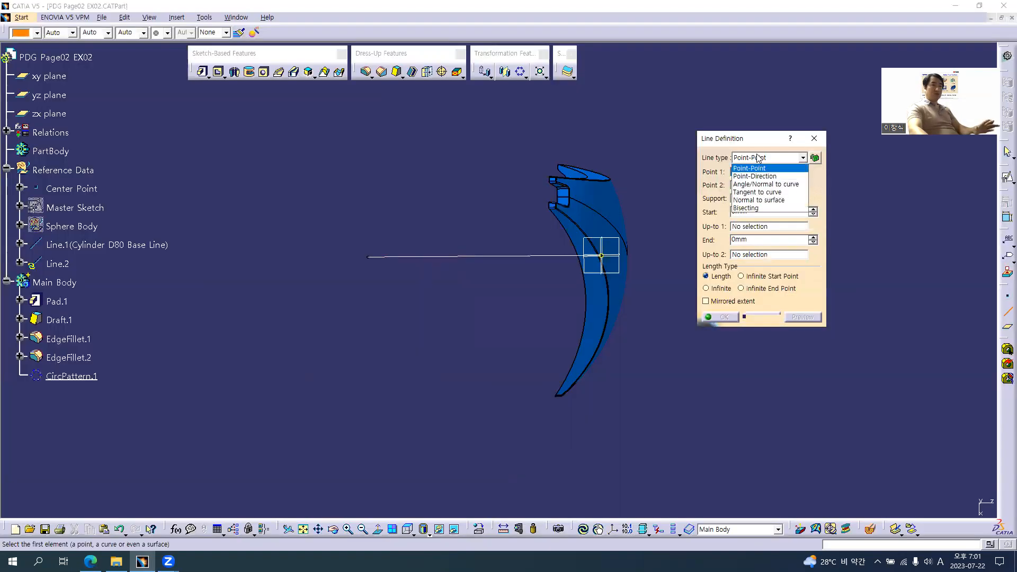
left_click(763, 184)
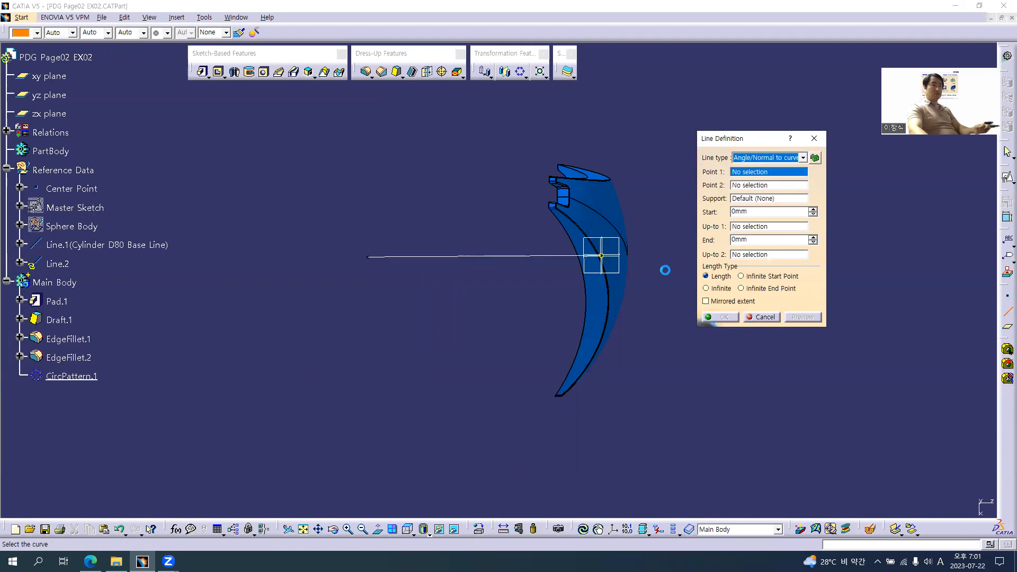
left_click(521, 258)
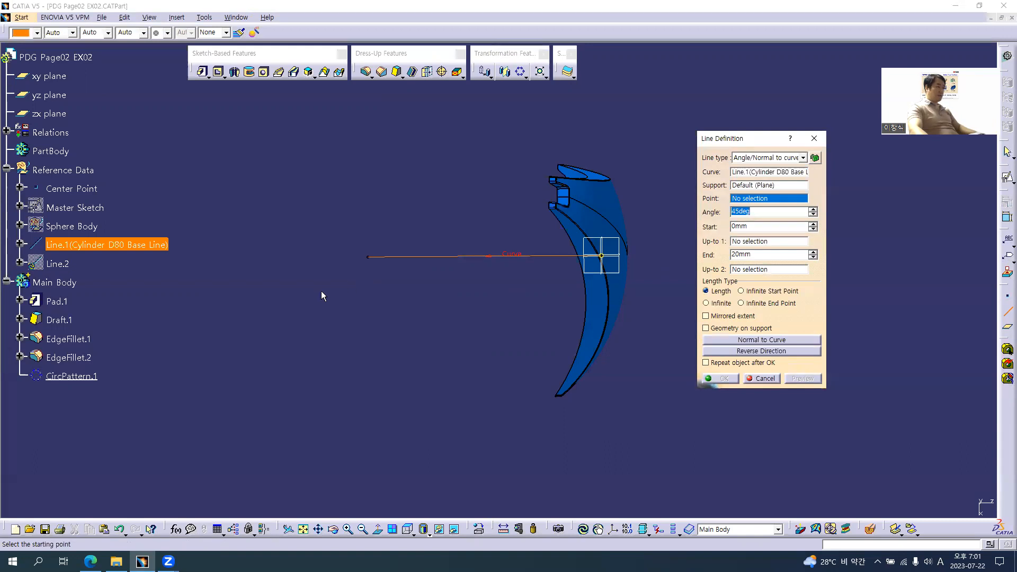
left_click(21, 224)
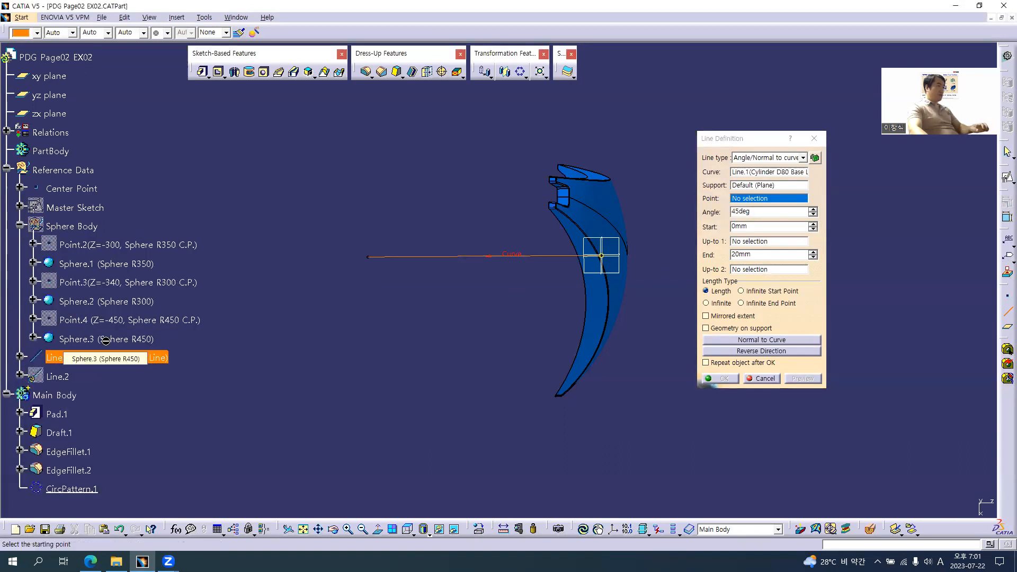
left_click(119, 322)
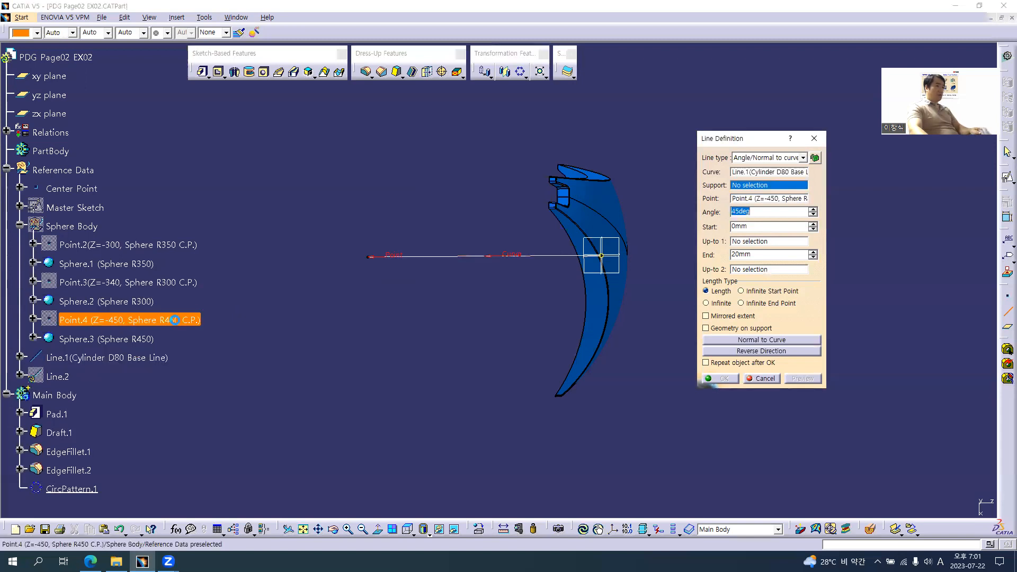
key("alt+Tab")
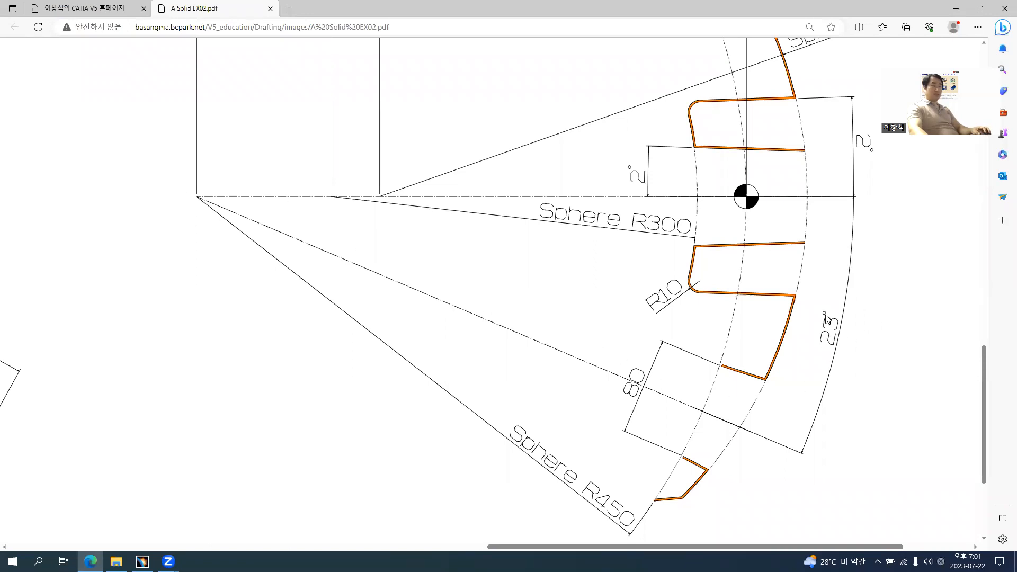
key("alt+Tab")
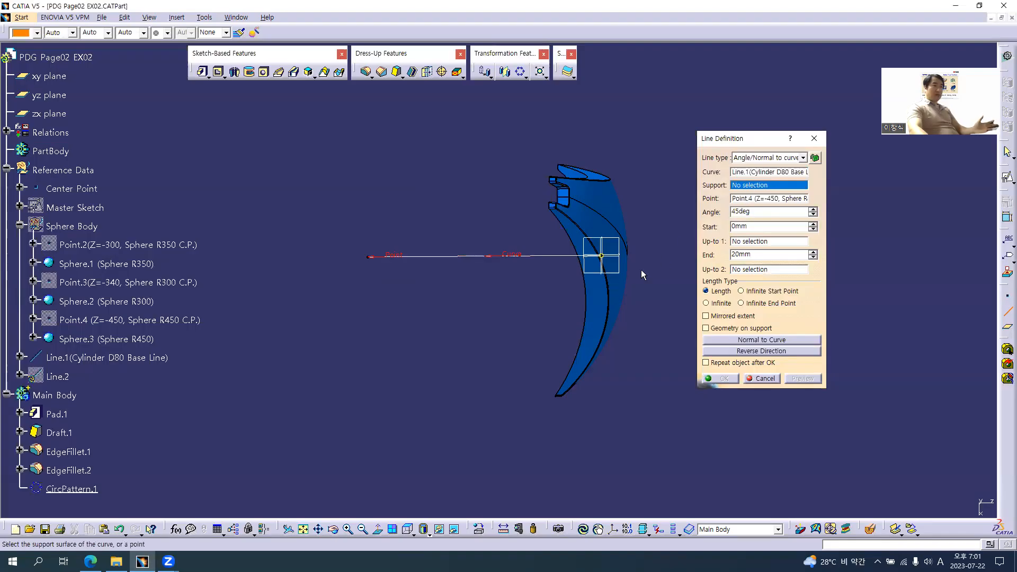
left_click(623, 275)
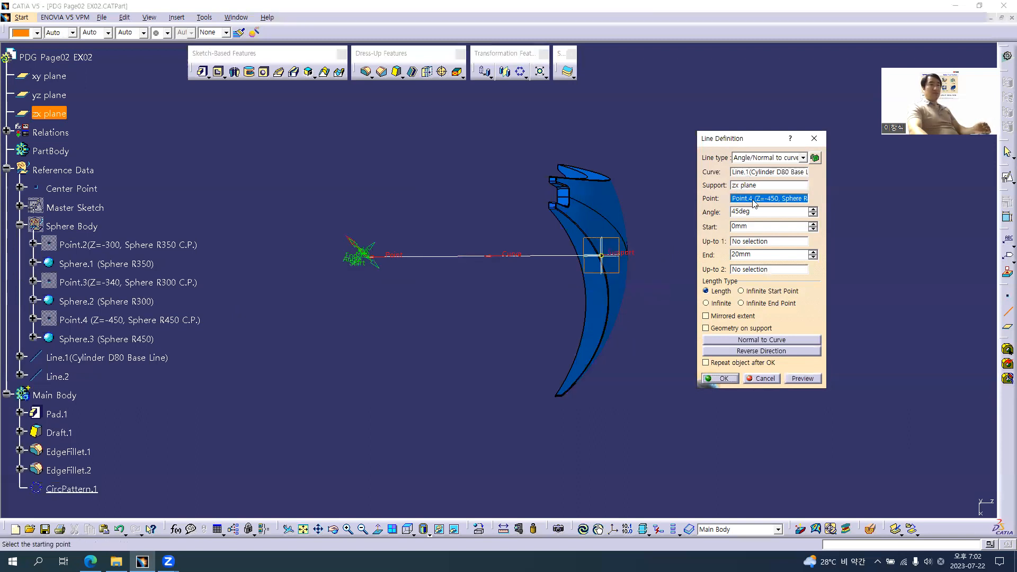
- Set the new line's angle to 23 deg and stretch its start through the arm to about -479 mm
middle_click_drag(391, 275, 380, 224, "ctrl")
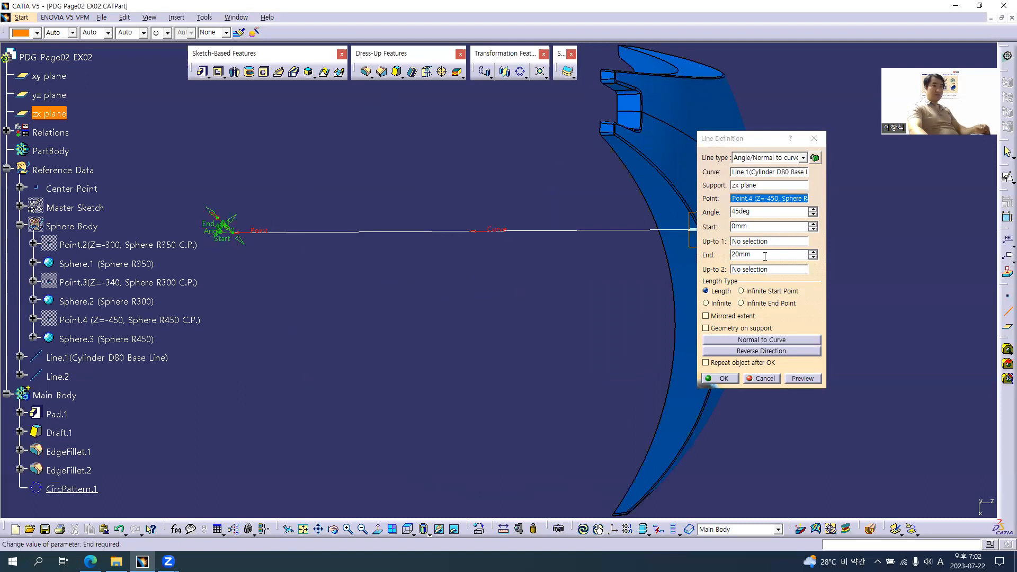
left_click_drag(225, 243, 516, 413)
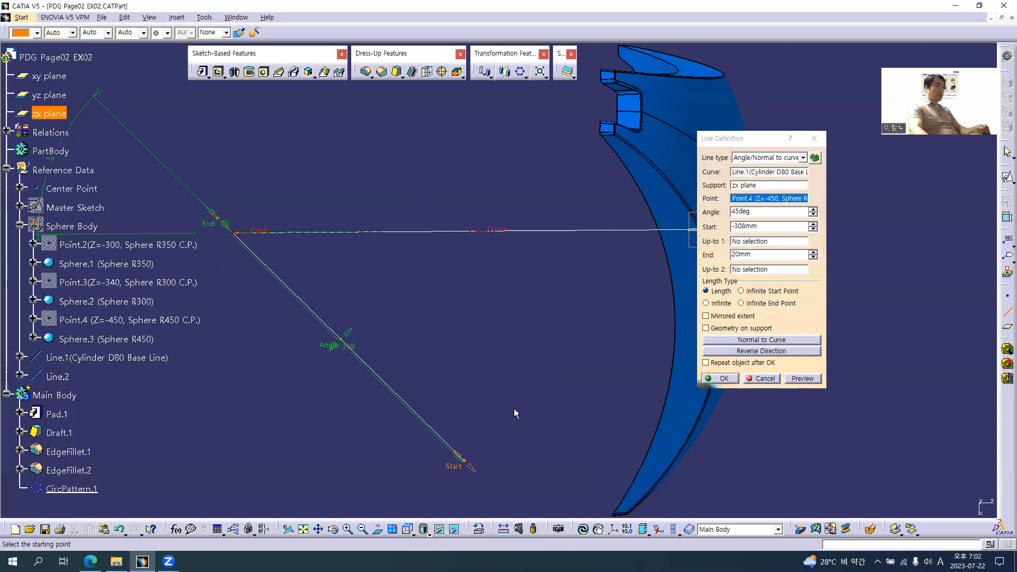
left_click_drag(767, 212, 620, 224)
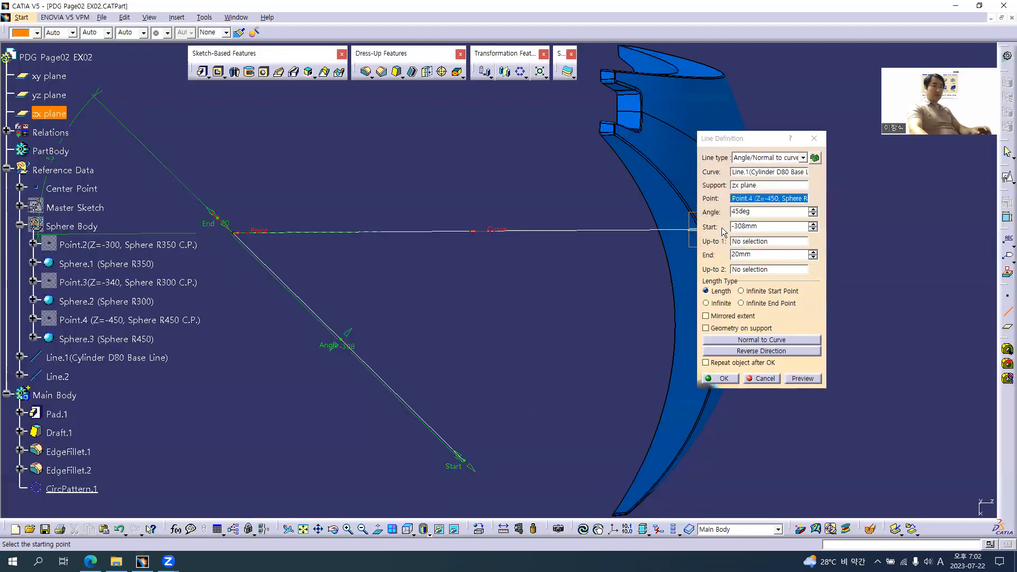
left_click(769, 210)
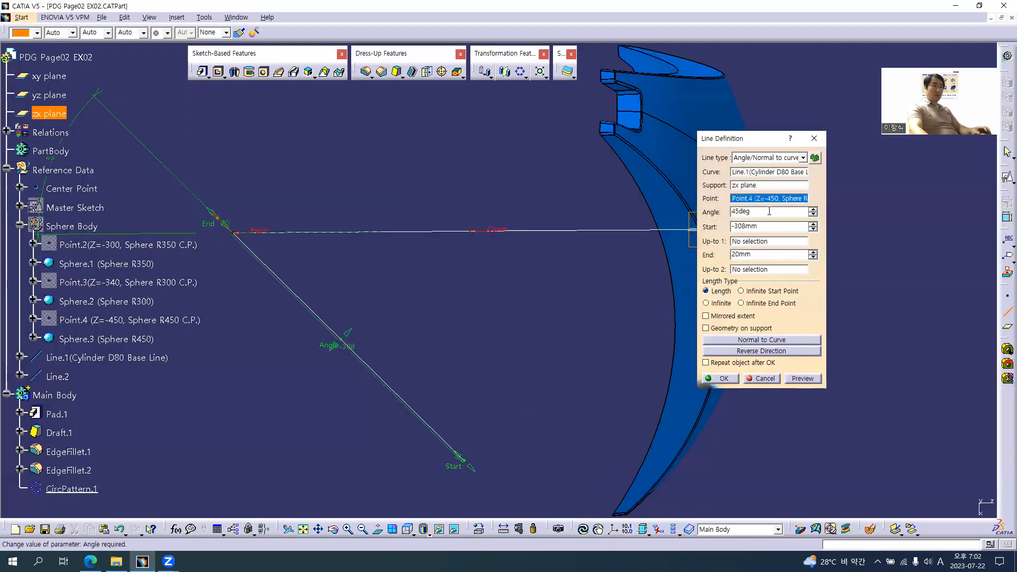
key("BackSpace")
key("BackSpace")
key("BackSpace")
key("BackSpace")
key("BackSpace")
type("23")
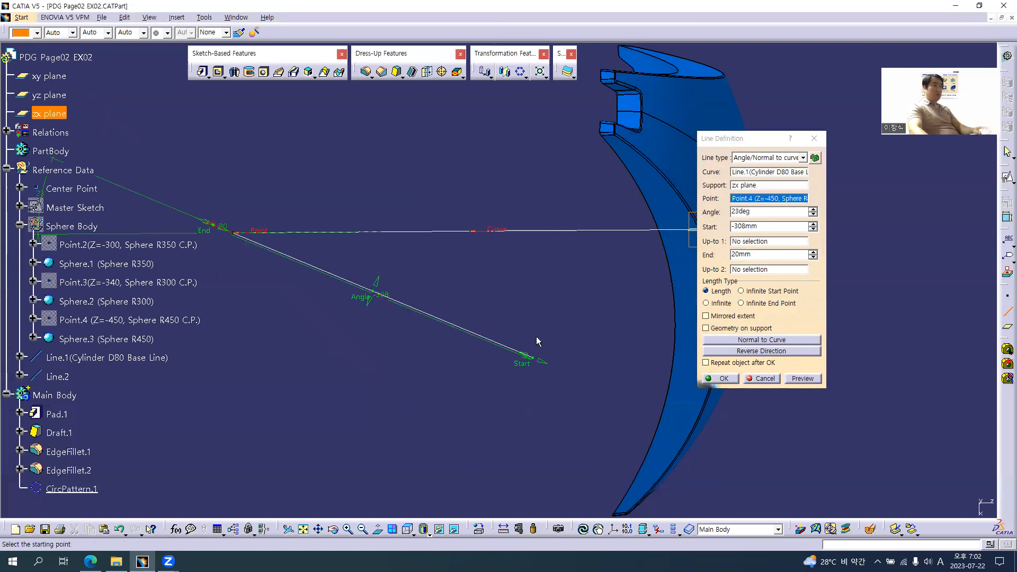
left_click_drag(523, 362, 690, 432)
middle_click_drag(632, 332, 438, 259)
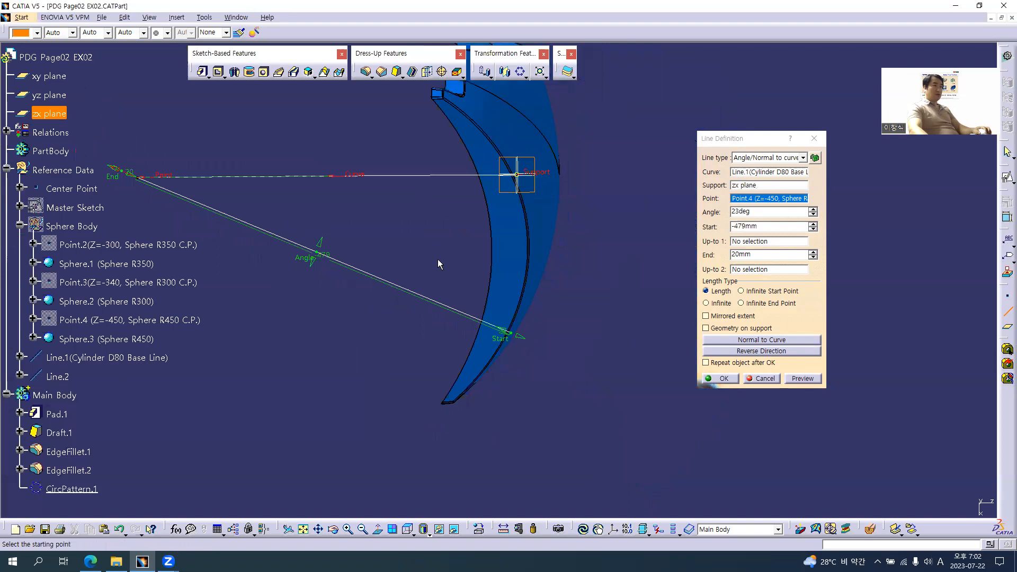
- Consult Section cut B-B in the drawing PDF and finish the line in CATIA V5 with its start limited up to Sphere.1 (Sphere R350)
key("alt+Tab")
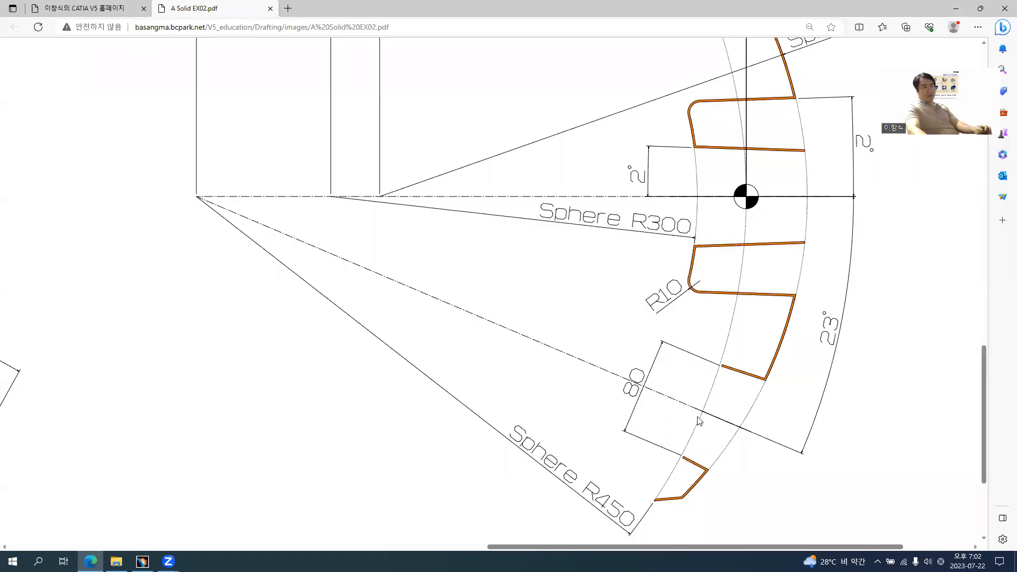
scroll(698, 421, "down", 2, "ctrl")
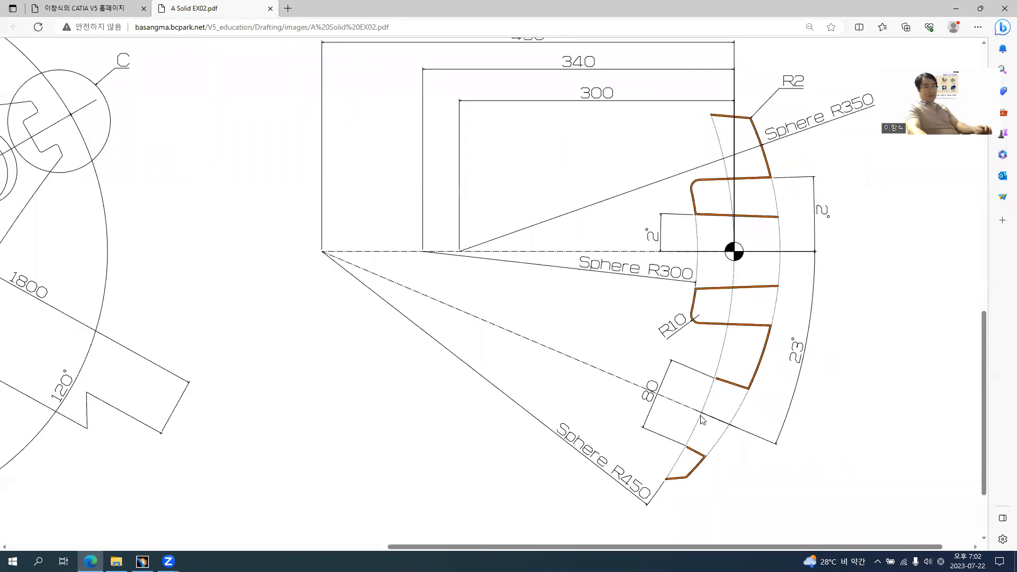
scroll(705, 369, "down", 2)
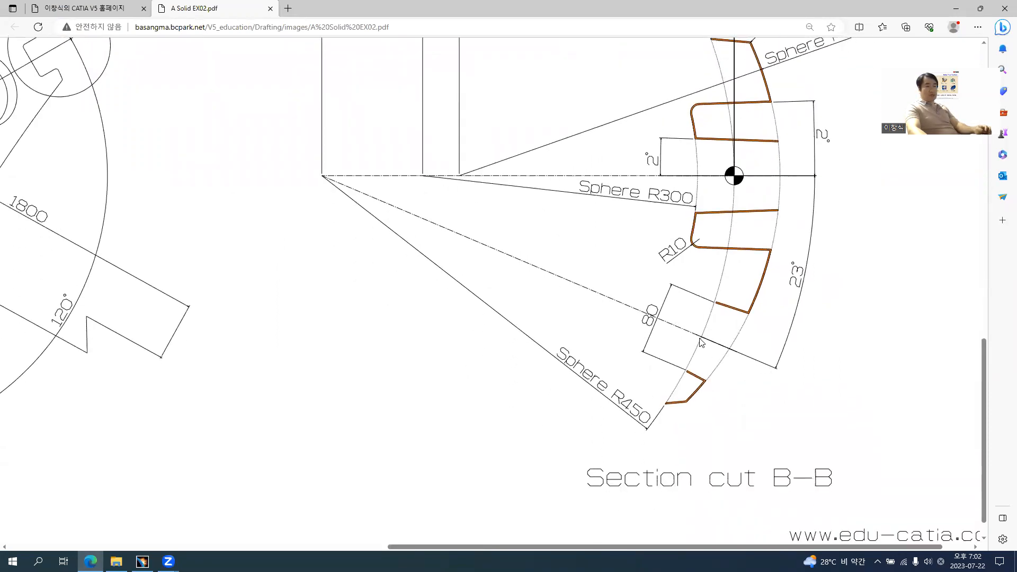
scroll(782, 162, "up", 4)
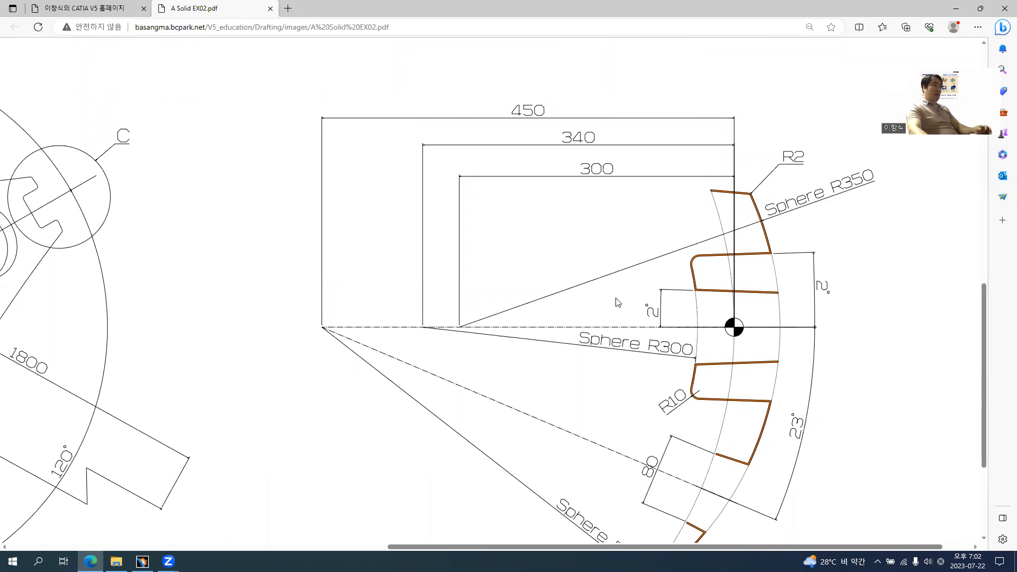
key("alt+Tab")
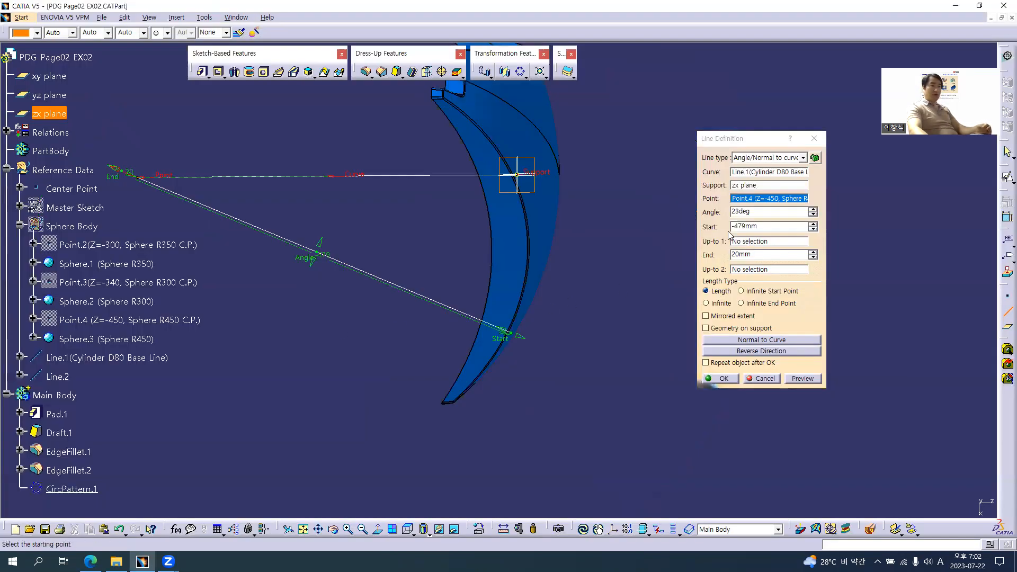
left_click(752, 242)
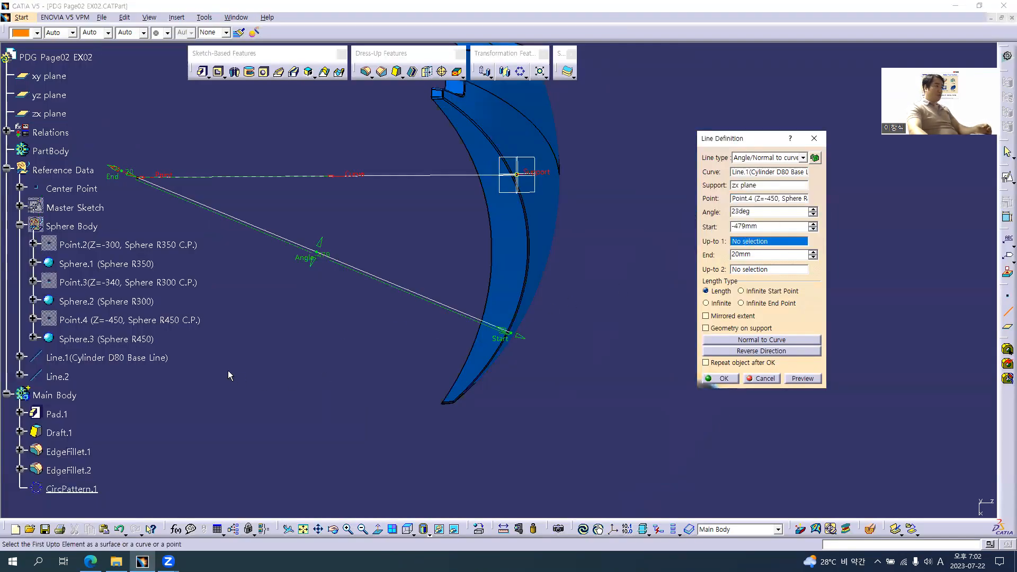
left_click(123, 265)
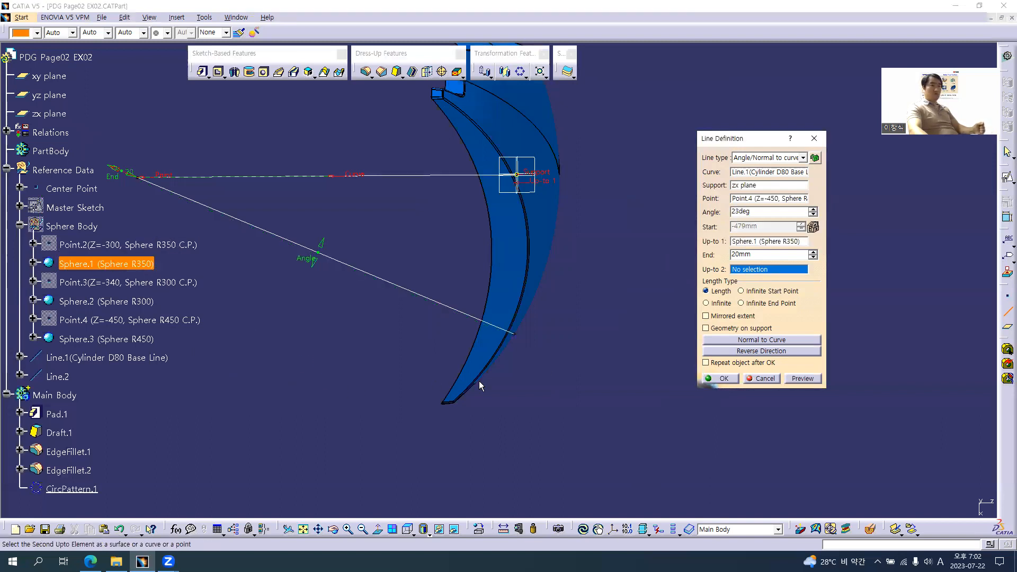
left_click(721, 379)
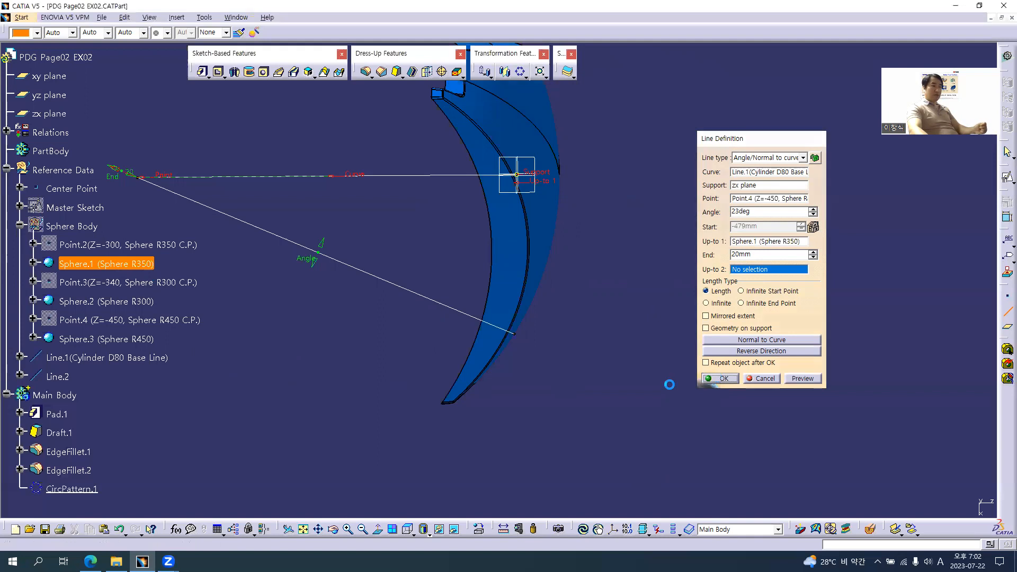
- Edit the 23° angled reference line so that its end length is 0 mm
middle_click_drag(336, 288, 508, 331)
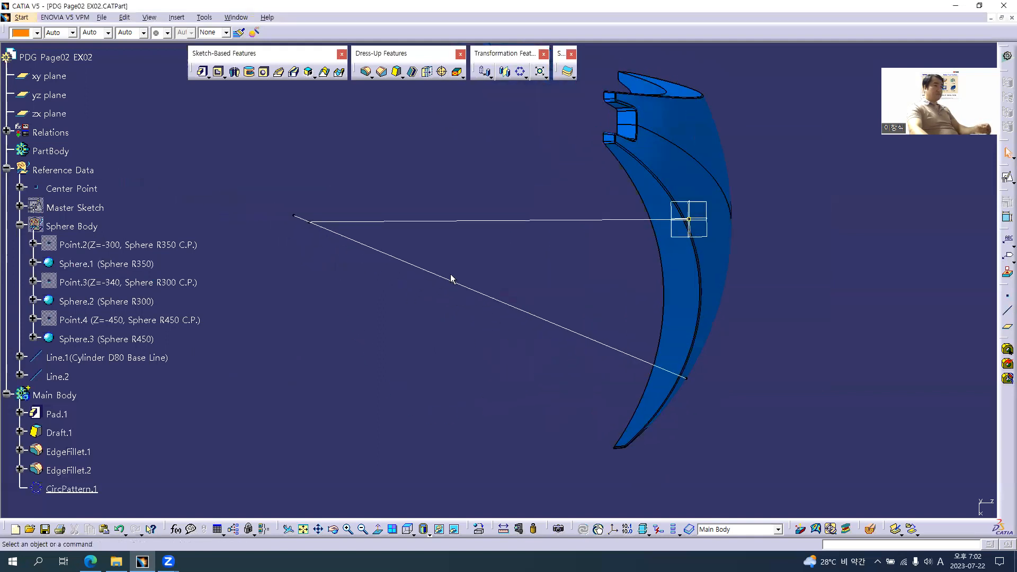
middle_click_drag(553, 227, 554, 214)
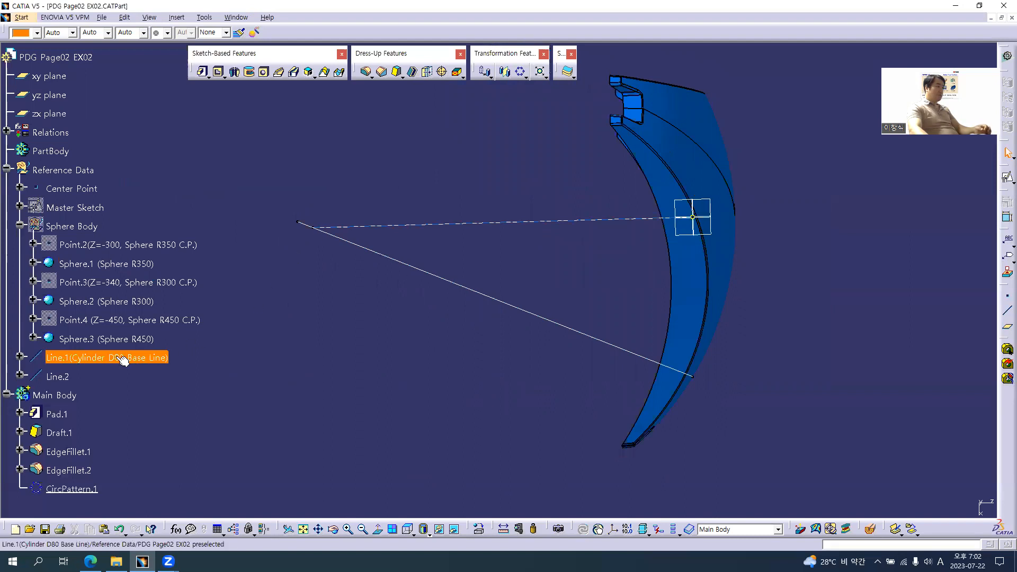
double_click(63, 377)
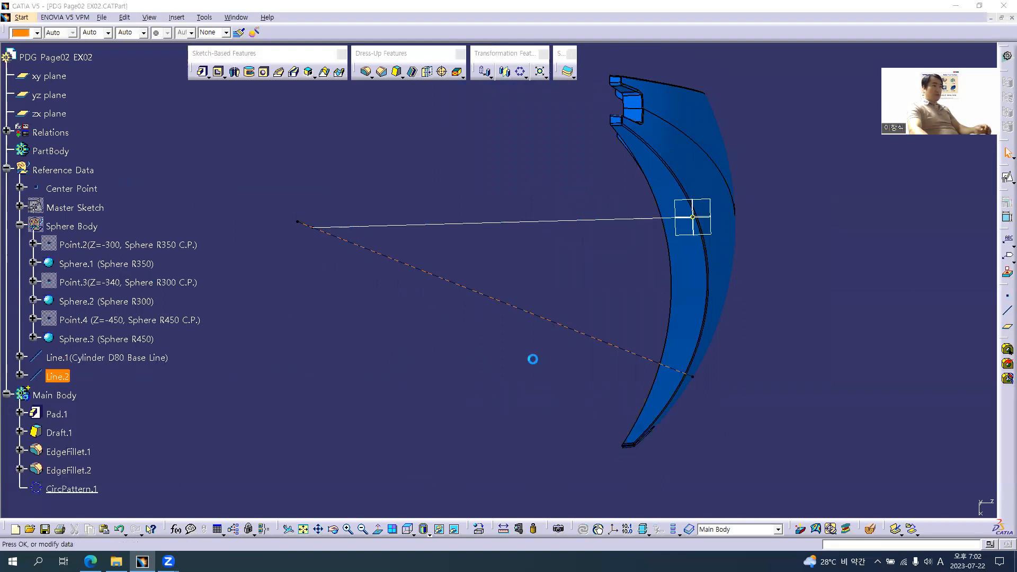
double_click(744, 254)
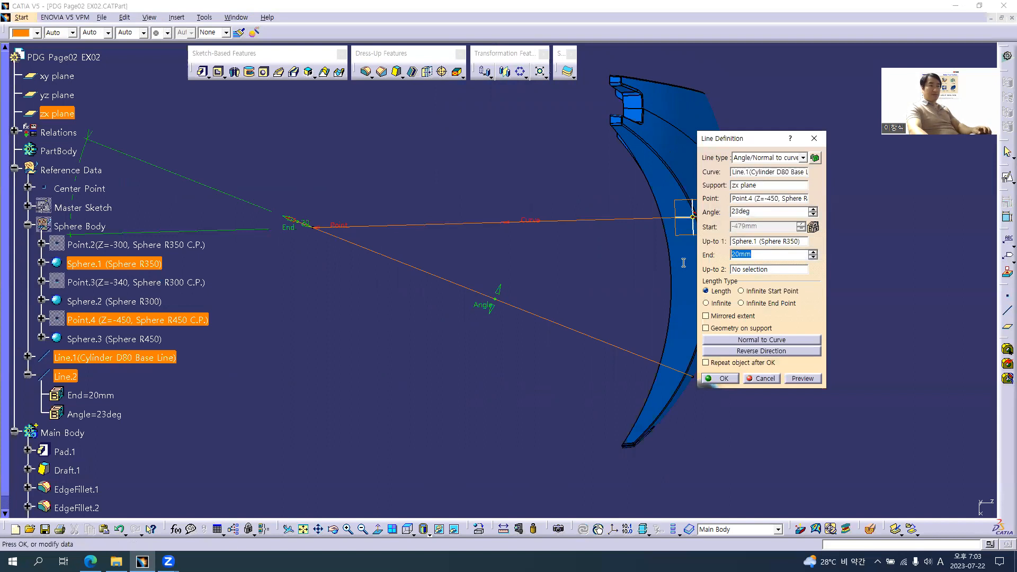
type("0")
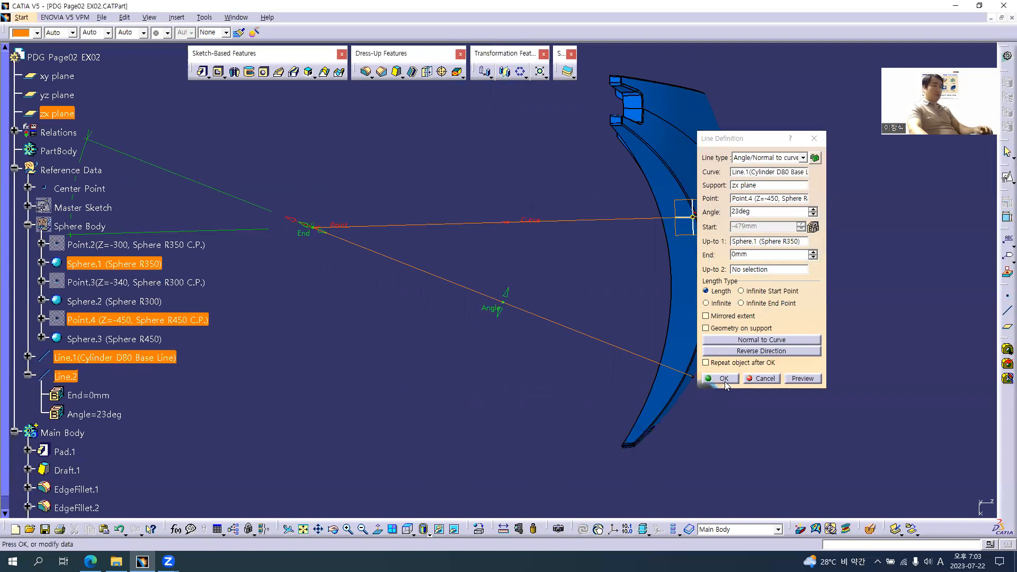
left_click(724, 379)
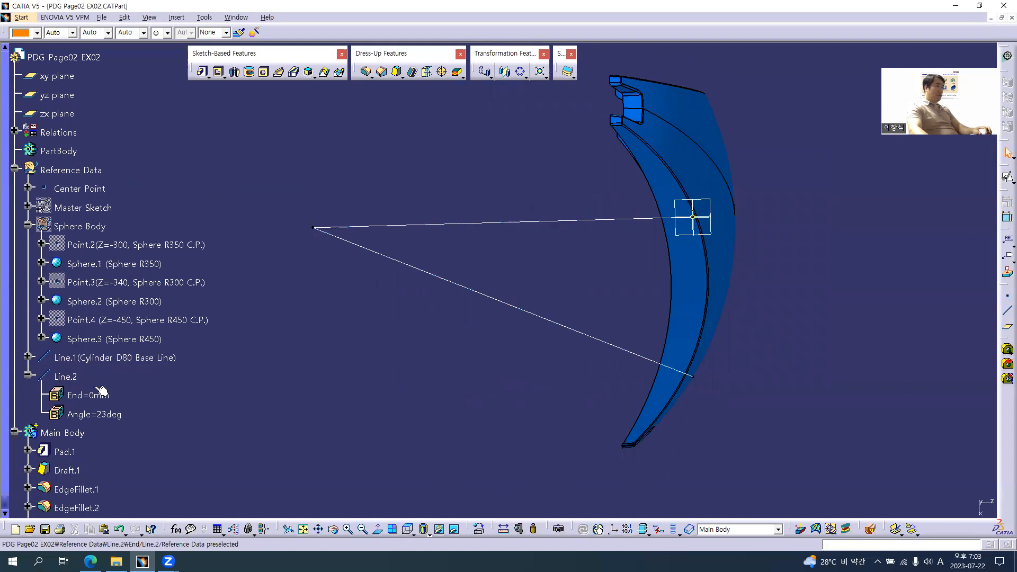
- Rename the angled line "Line.2(Cylinder D80 Angle 23deg Line)", consulting the hole dimensions in the drawing PDF in Microsoft Edge
left_click(66, 377)
key("alt+Return")
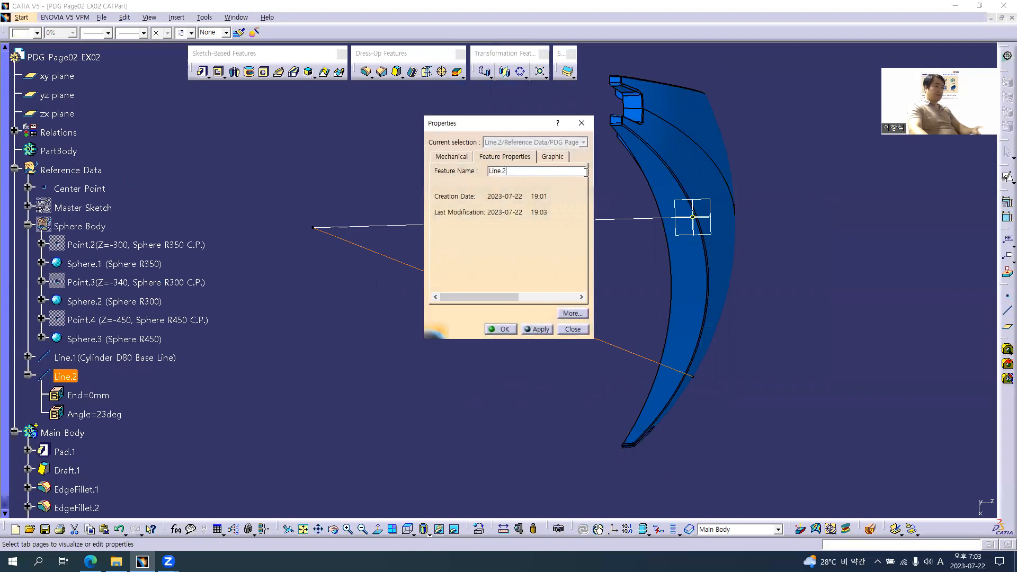
key("alt+Tab")
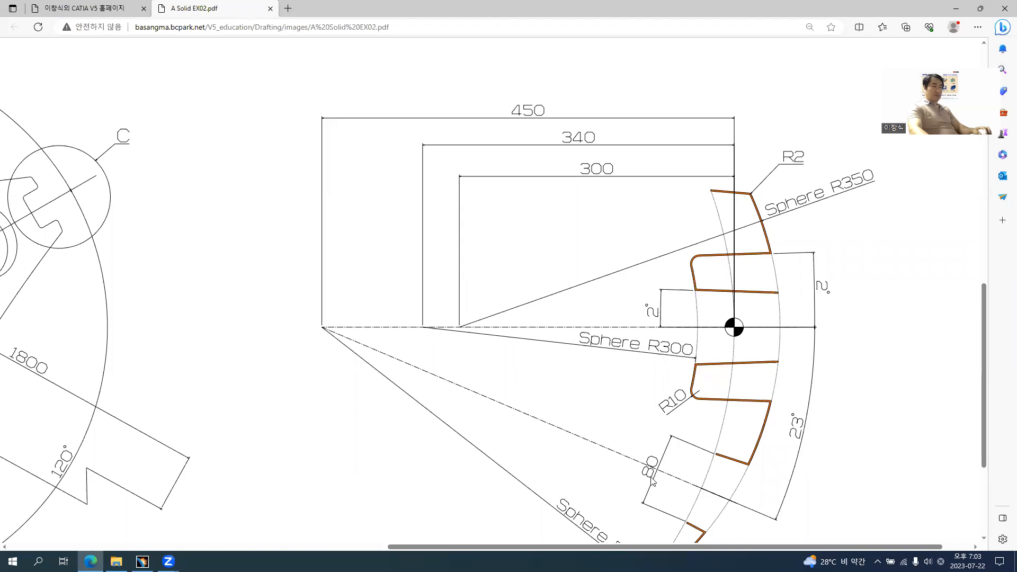
key("alt+Tab")
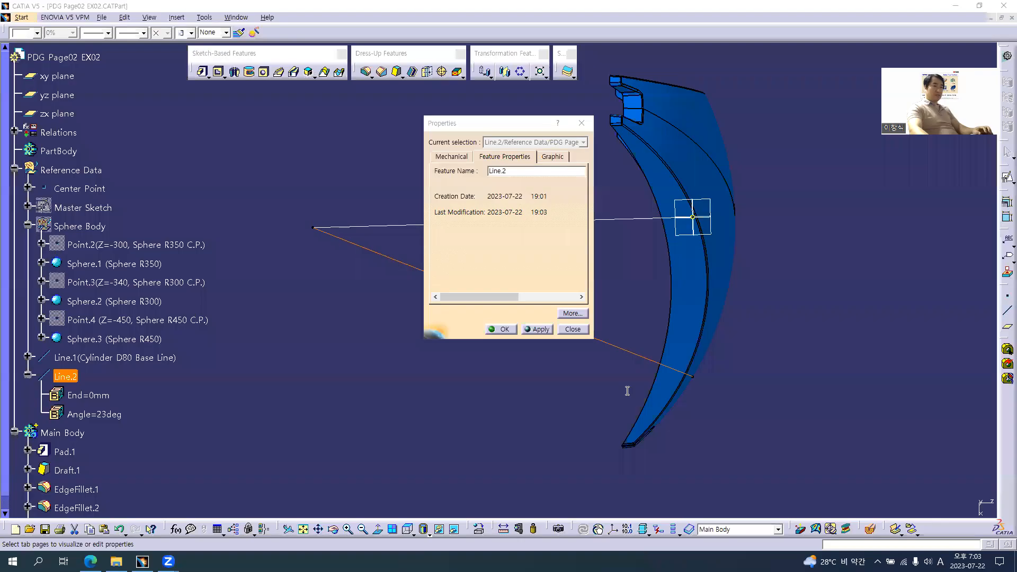
key("Up")
key("Up")
left_click(506, 170)
key("BackSpace")
type("2")
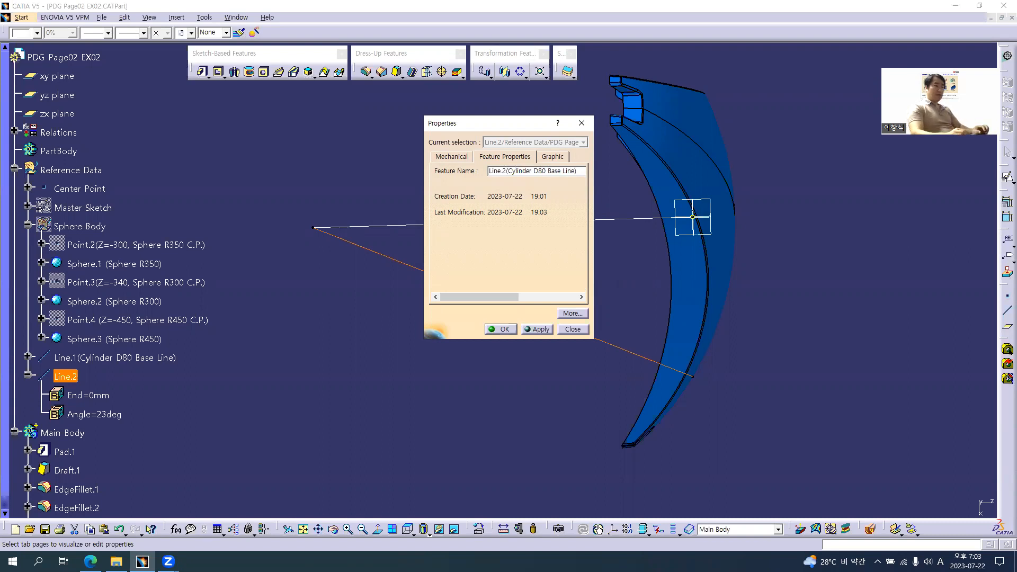
type("Angle")
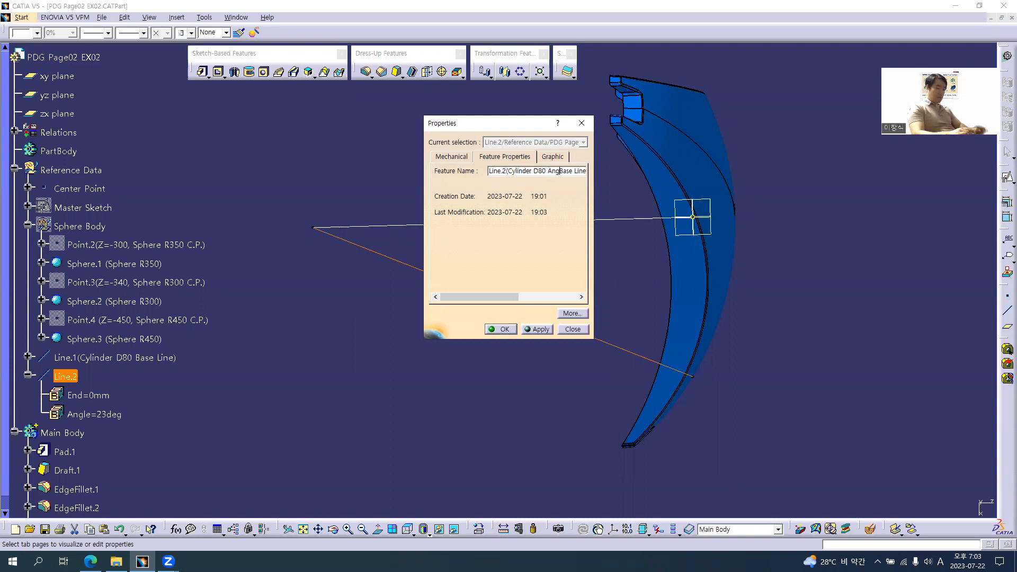
type(" 23")
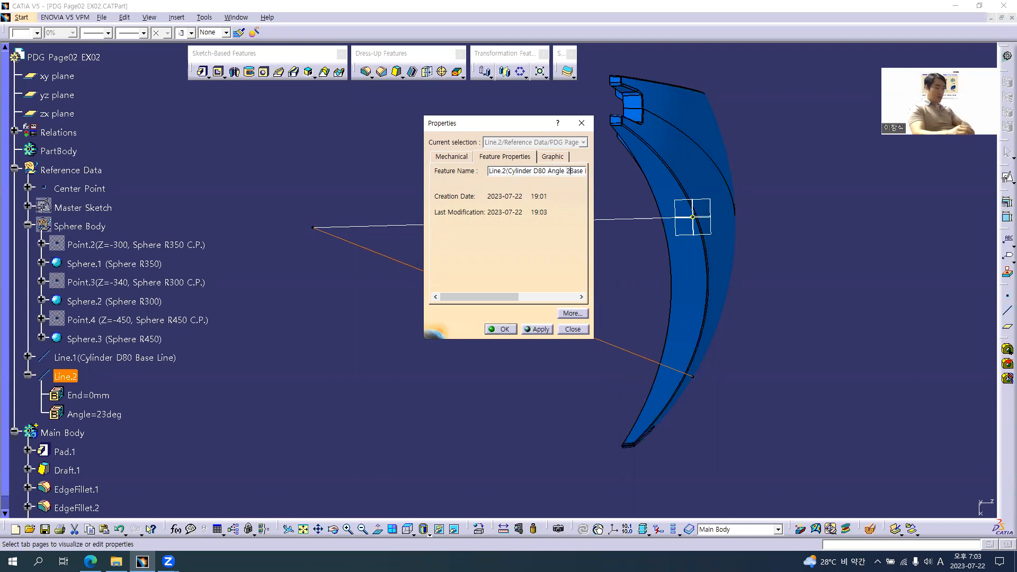
type("deg")
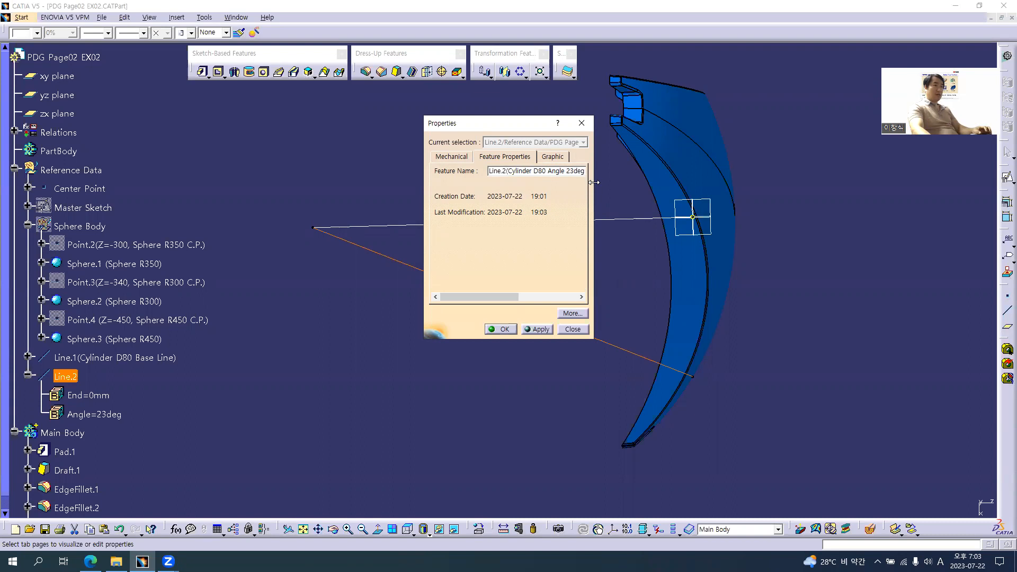
left_click_drag(594, 182, 633, 183)
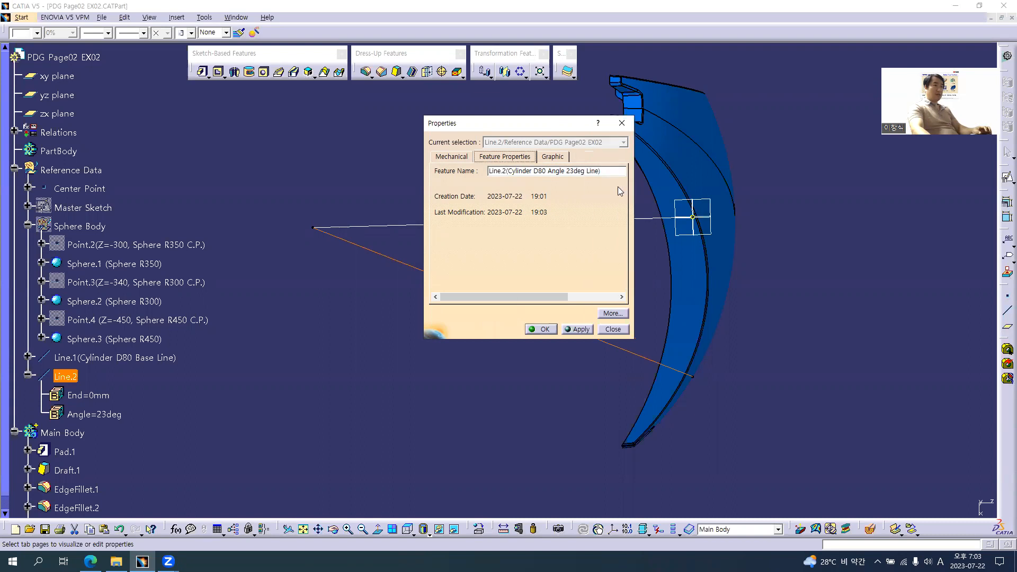
left_click(550, 329)
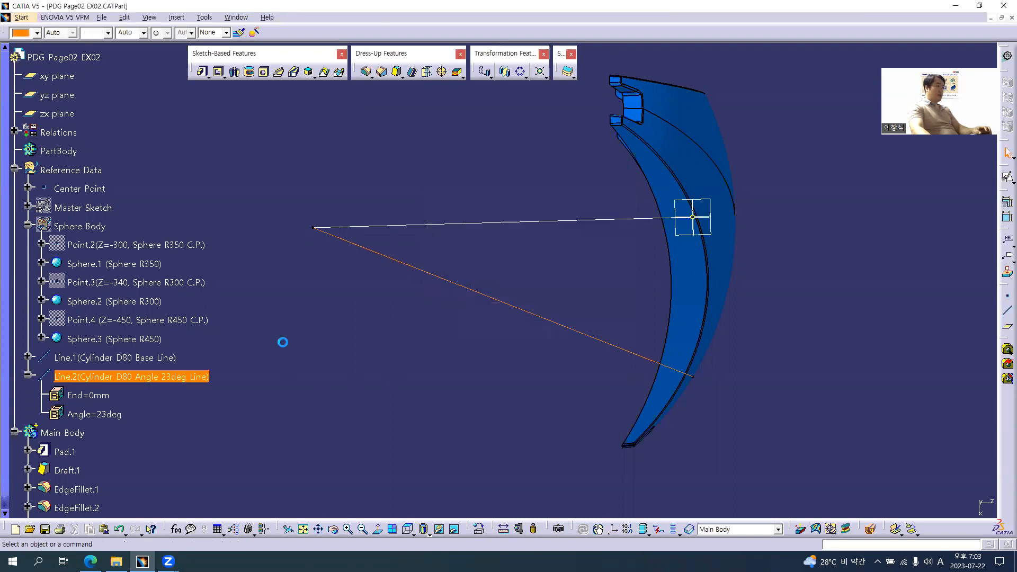
- Collapse the angled line's tree branch and hide Line.1(Cylinder D80 Base Line)
left_click(27, 375)
left_click(88, 360)
right_click(89, 362)
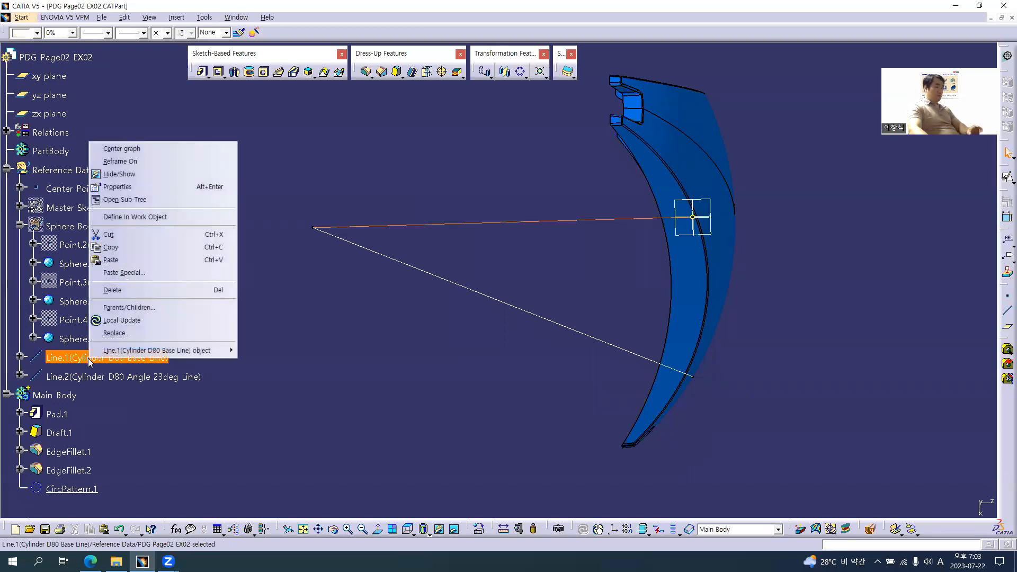
left_click(119, 174)
left_click(135, 378)
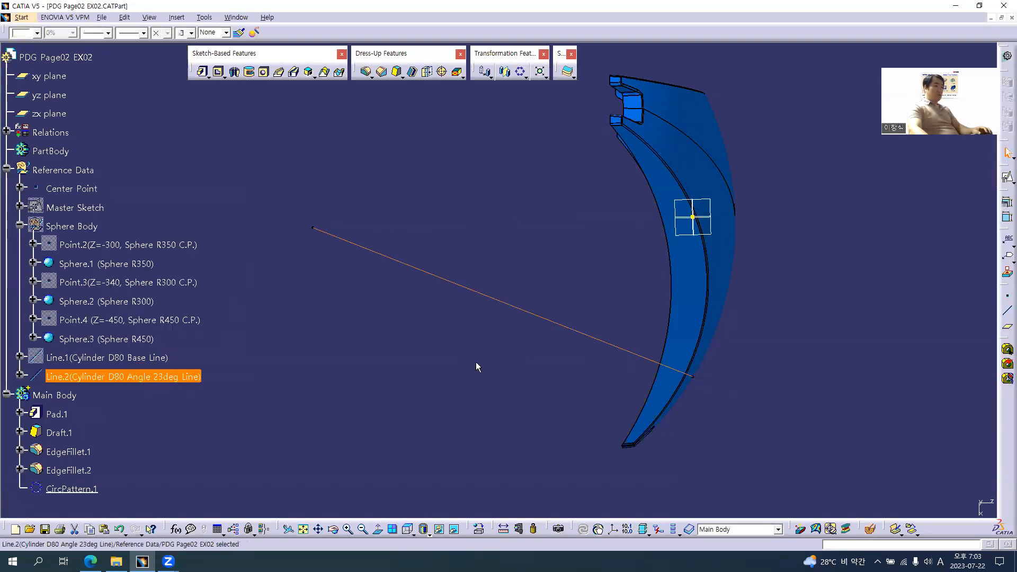
- Switch to the wireframe and surface design workbench and locate the Cylinder surface command
middle_click_drag(506, 325, 506, 341)
left_click(523, 224)
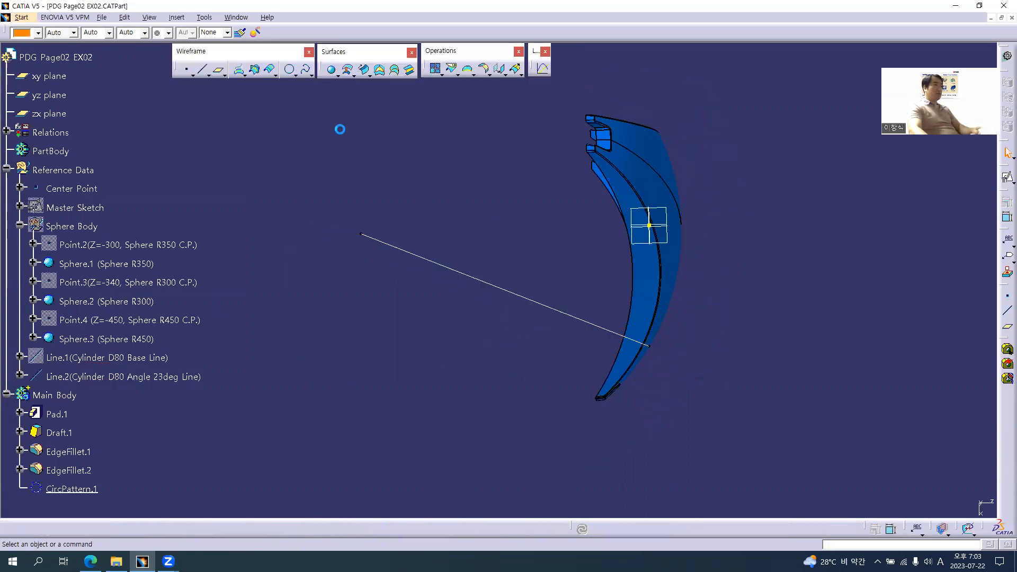
left_click(338, 75)
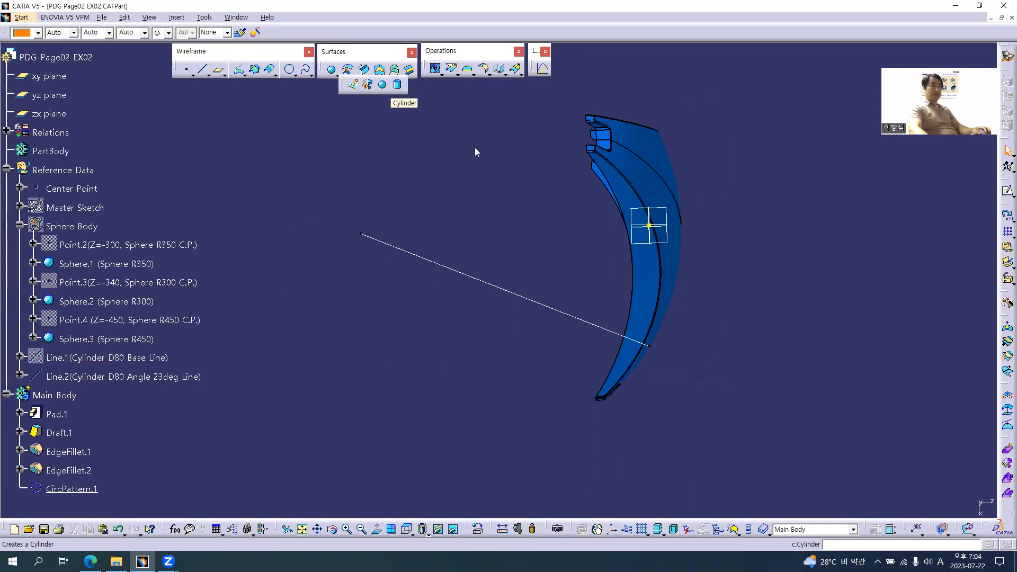
middle_click_drag(487, 286, 471, 217)
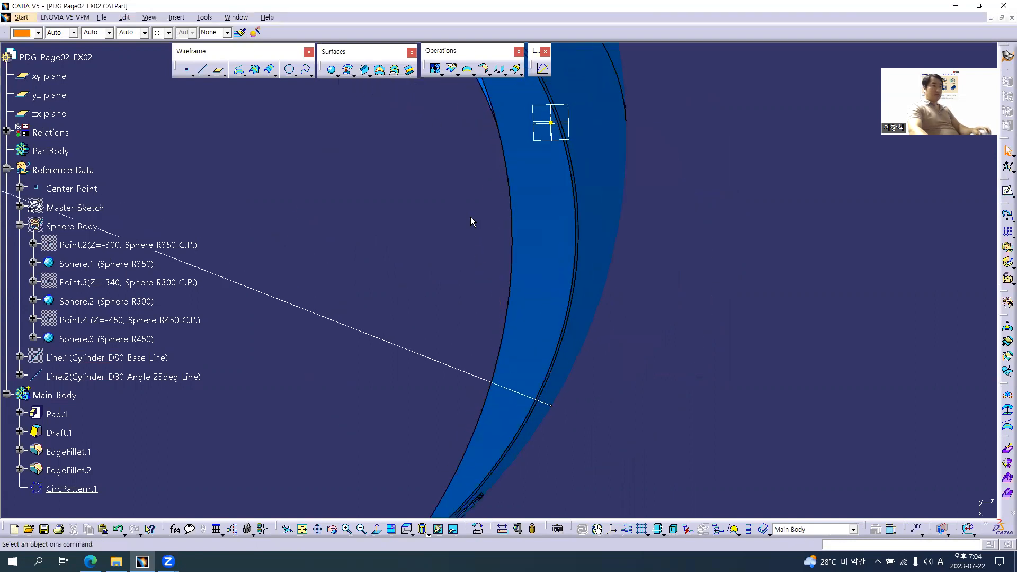
- Examine the 80 mm hole and its axis against the R450 sphere in the drawing PDF, then return to the CATIA V5 model
key("alt+Tab")
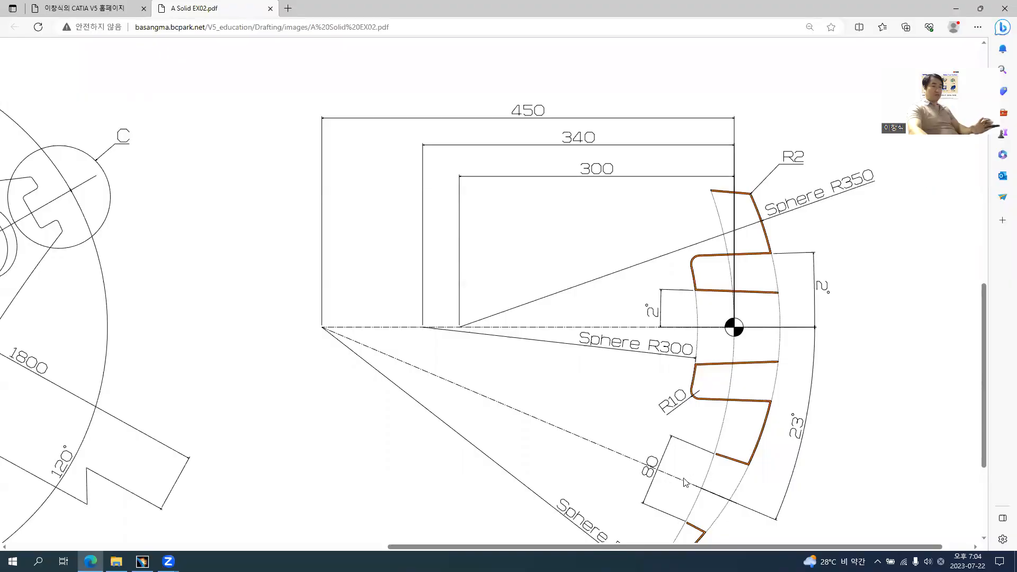
scroll(683, 477, "down", 3)
scroll(712, 326, "up", 5, "ctrl")
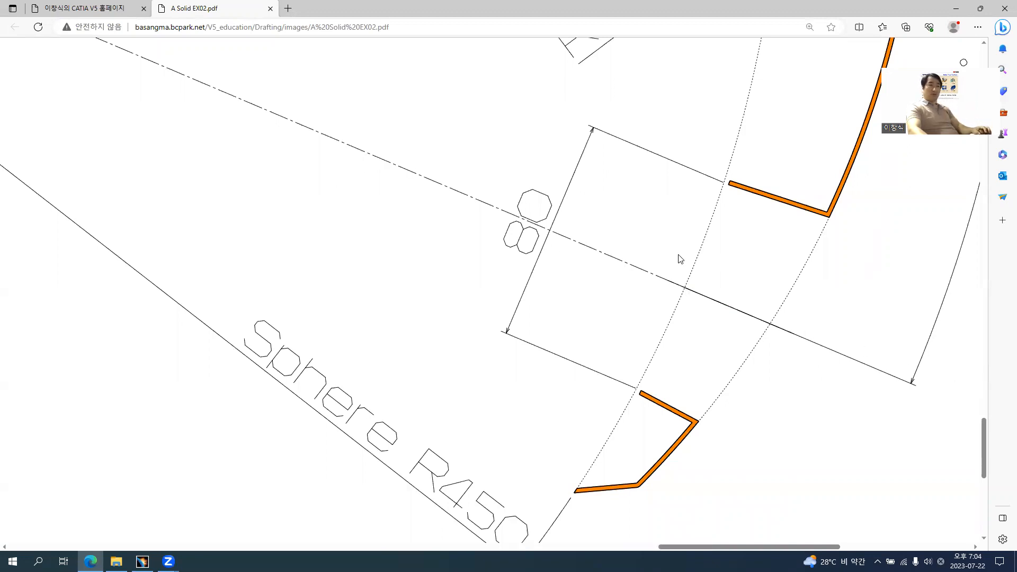
key("alt+Tab")
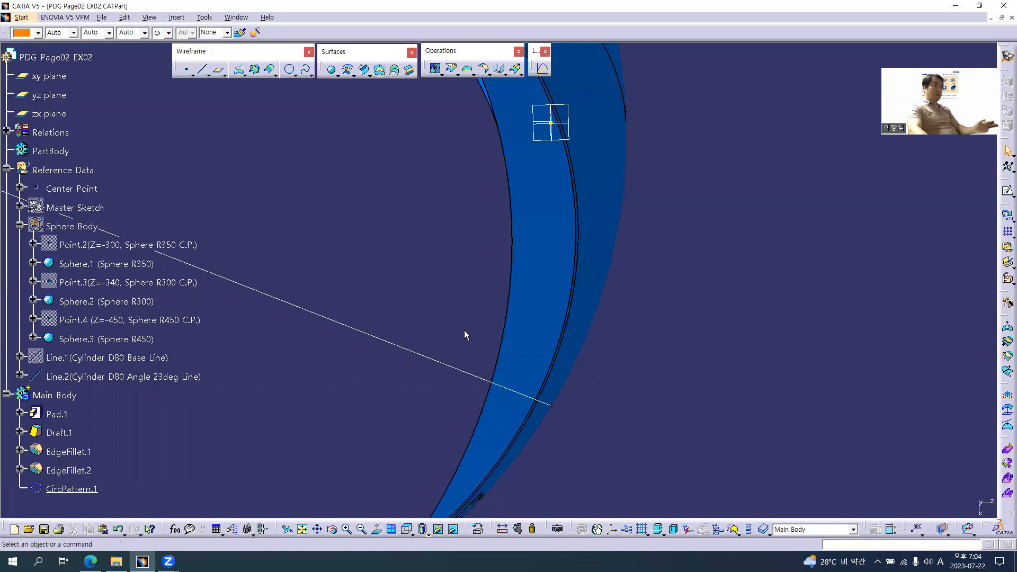
middle_click_drag(466, 345, 490, 312)
middle_click_drag(379, 287, 479, 273)
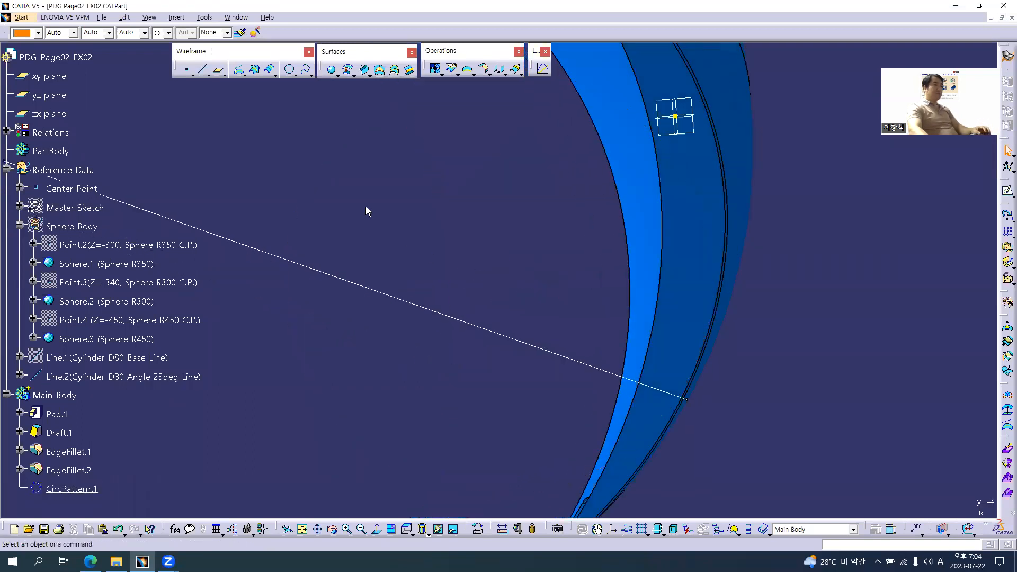
- Create an intersection of Line.2(Cylinder D80 Angle 23deg Line) with Sphere.3 (Sphere R450), consulting the hole's section in the drawing PDF
left_click(255, 70)
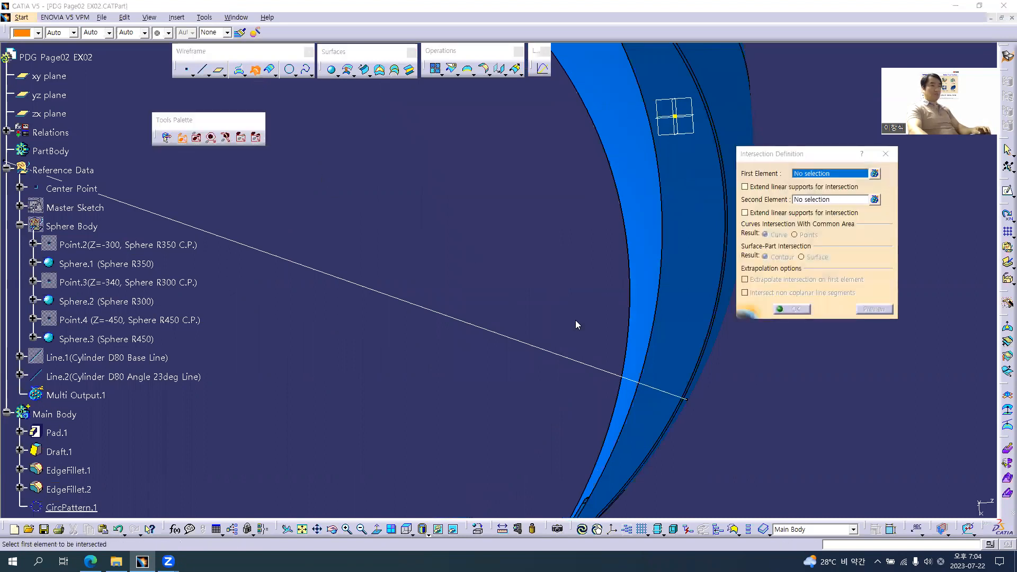
key("alt+Tab")
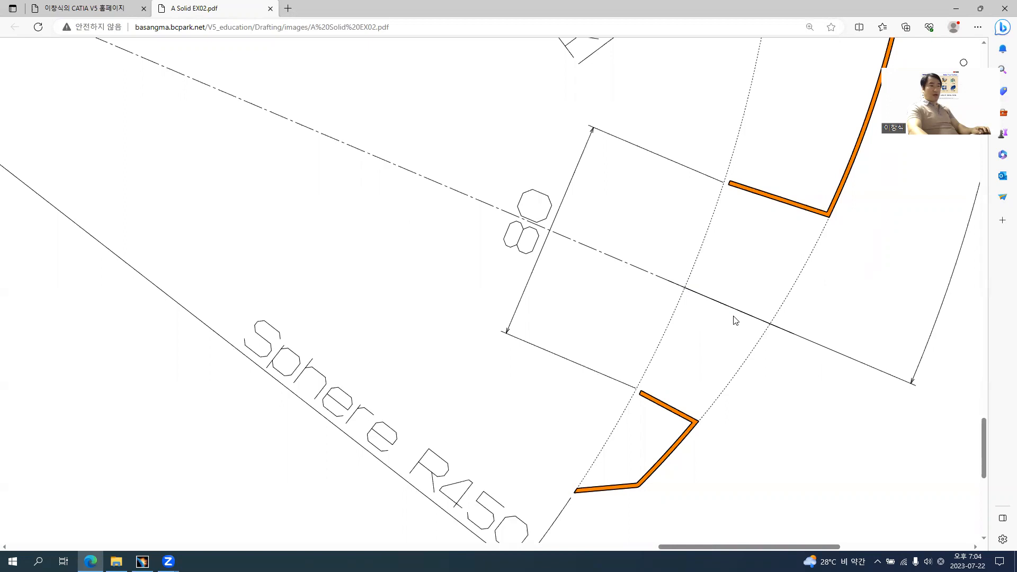
scroll(684, 312, "down", 2, "ctrl")
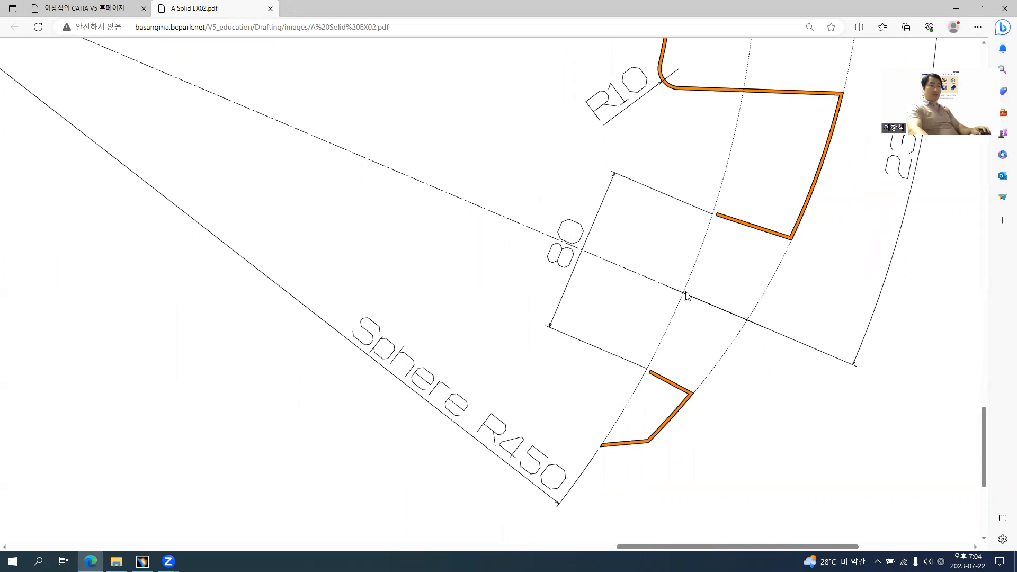
key("alt+Tab")
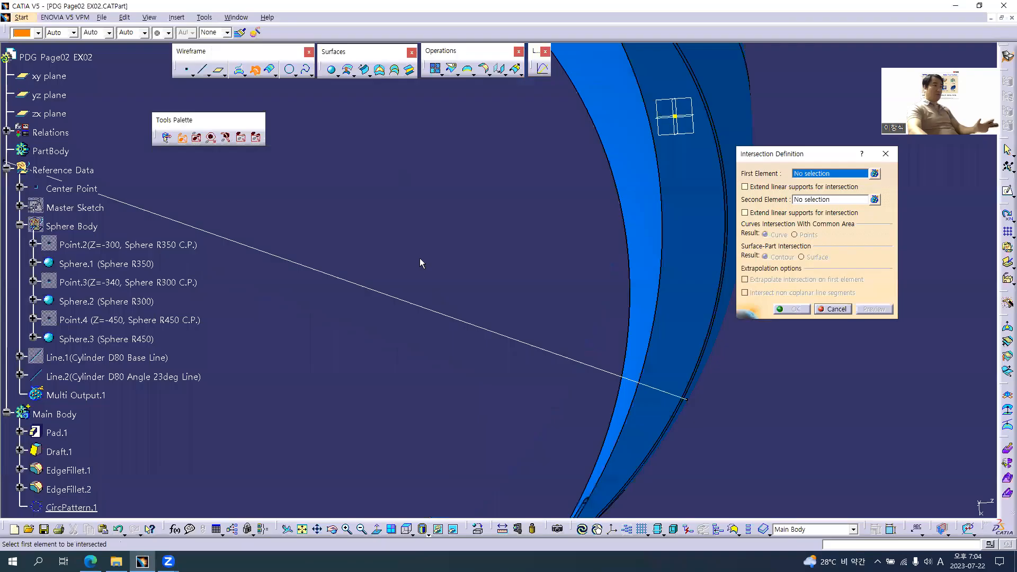
left_click(386, 294)
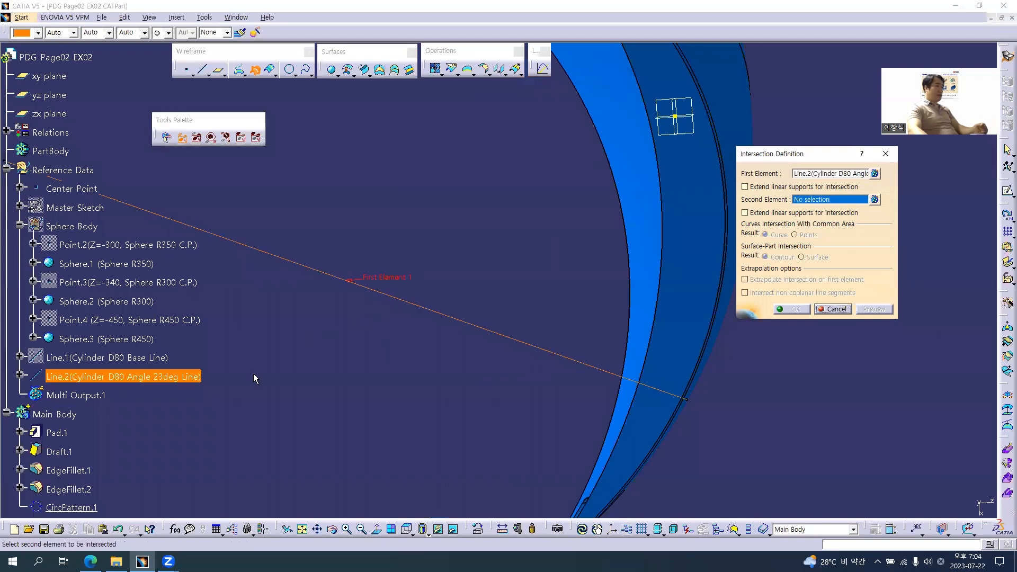
left_click(125, 340)
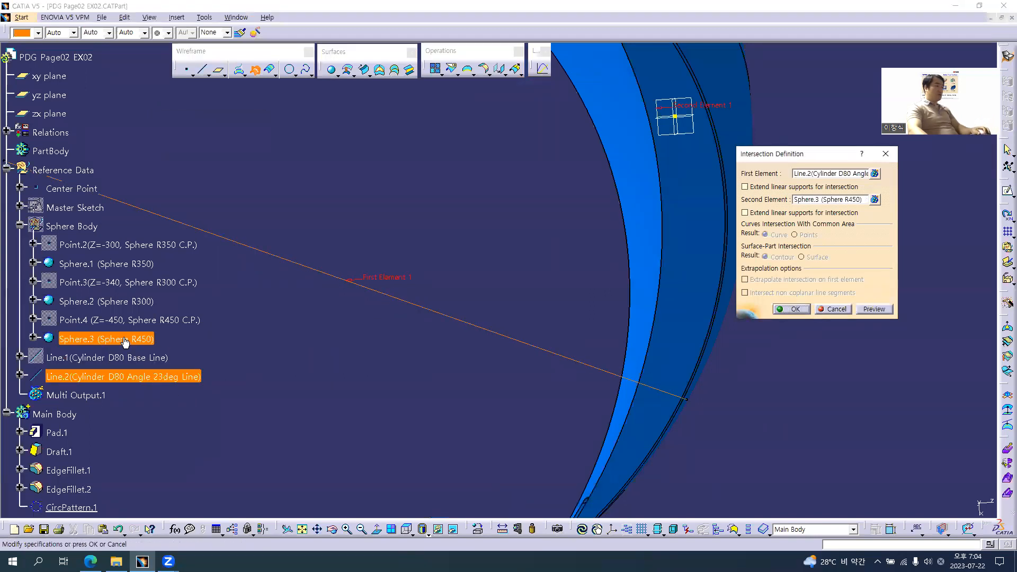
left_click(871, 310)
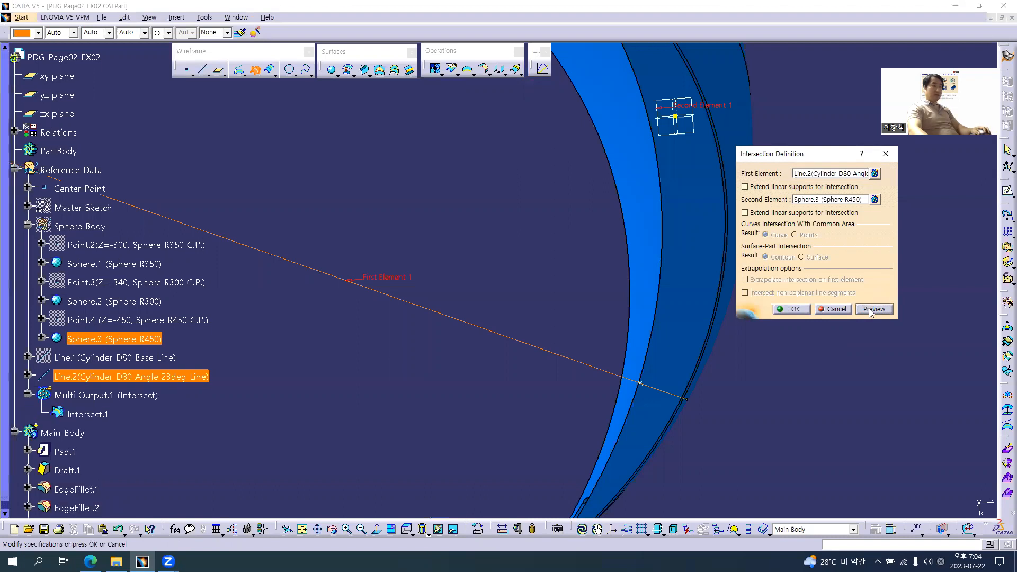
left_click(791, 309)
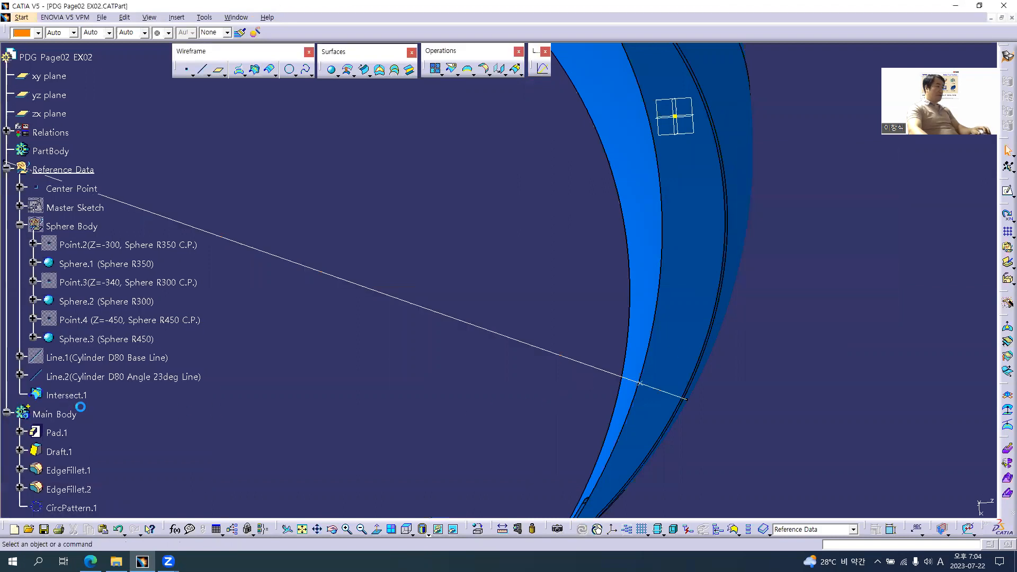
left_click(73, 394)
key("alt+Return")
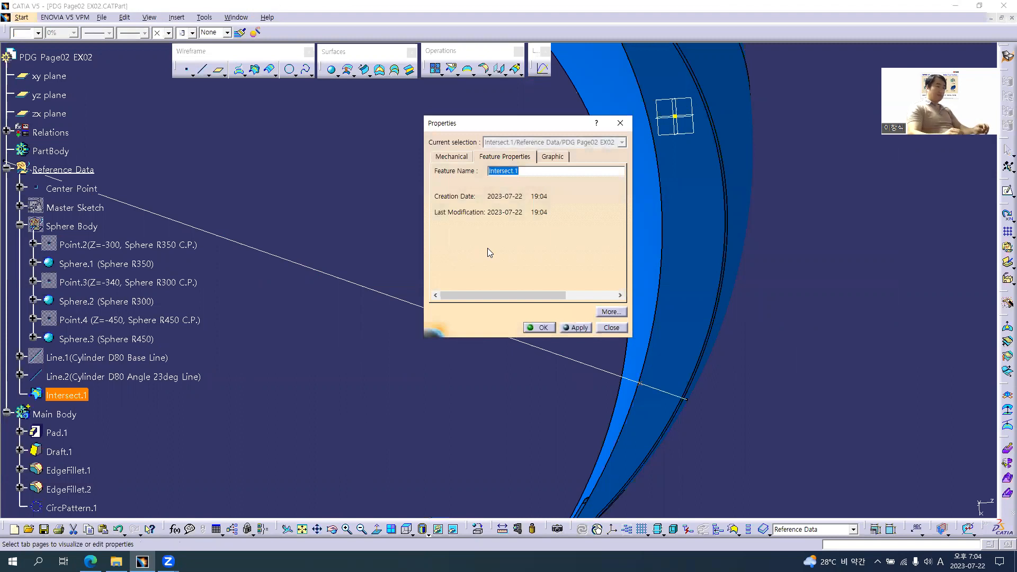
type("Line.2(Cylinder D80 Angle 23deg Line)")
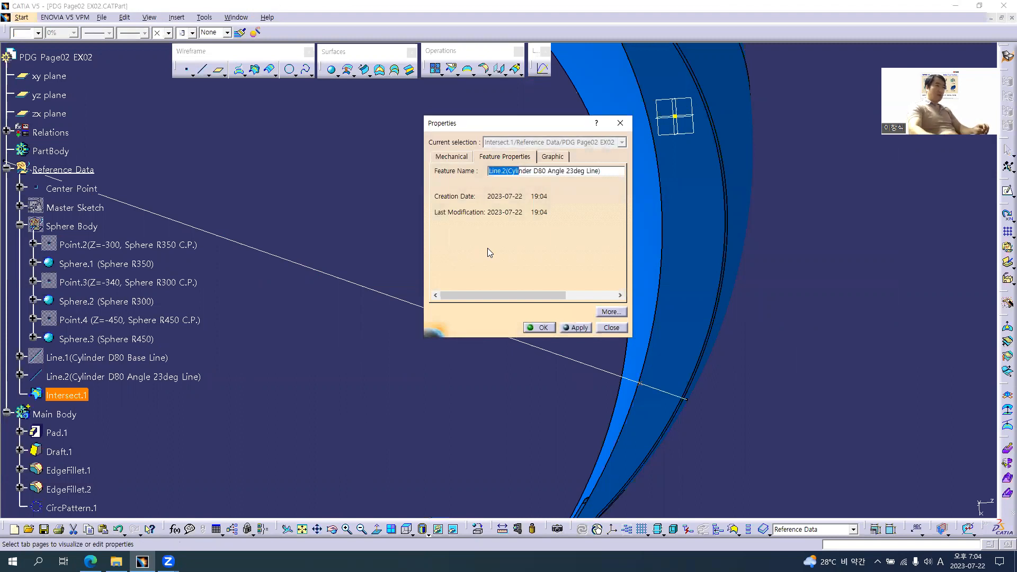
left_click(607, 329)
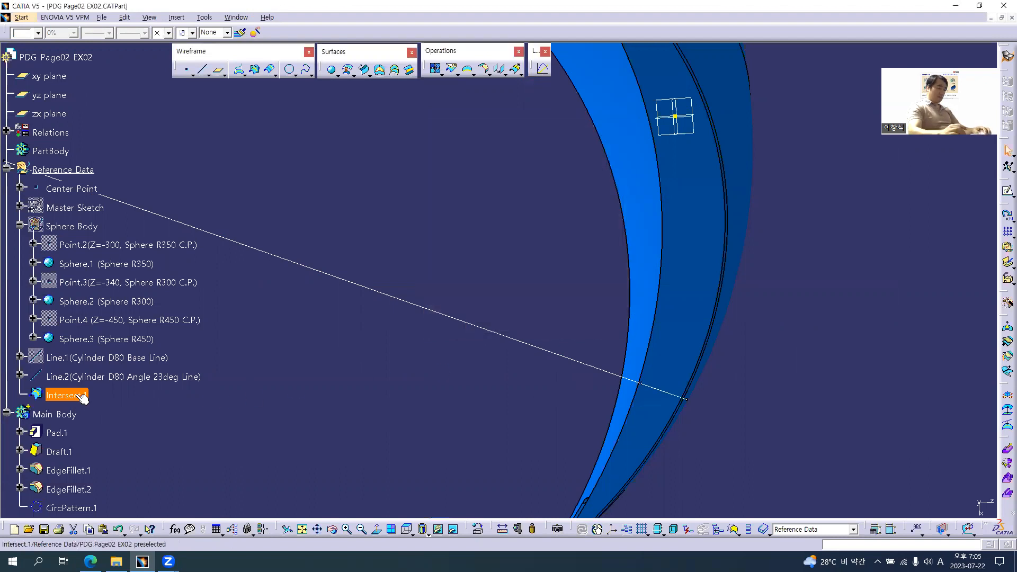
- Rename Intersect.1 as "Intersect.1(Cylinder D80 C.P.)"
key("alt+Return")
left_click(555, 172)
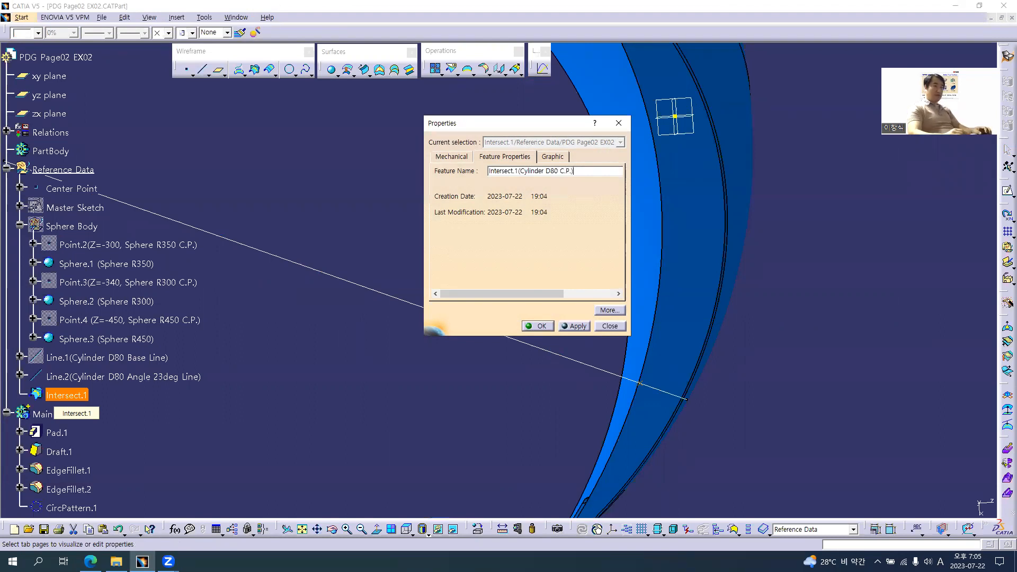
key("Return")
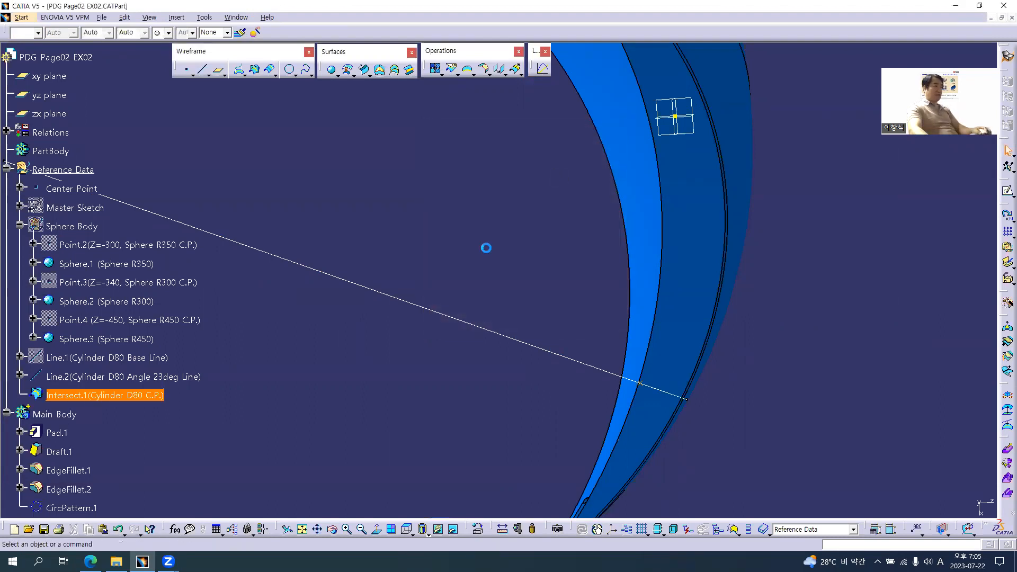
- Change the colour of Intersect.1(Cylinder D80 C.P.) to orange and pick another point symbol for it
left_click(103, 395)
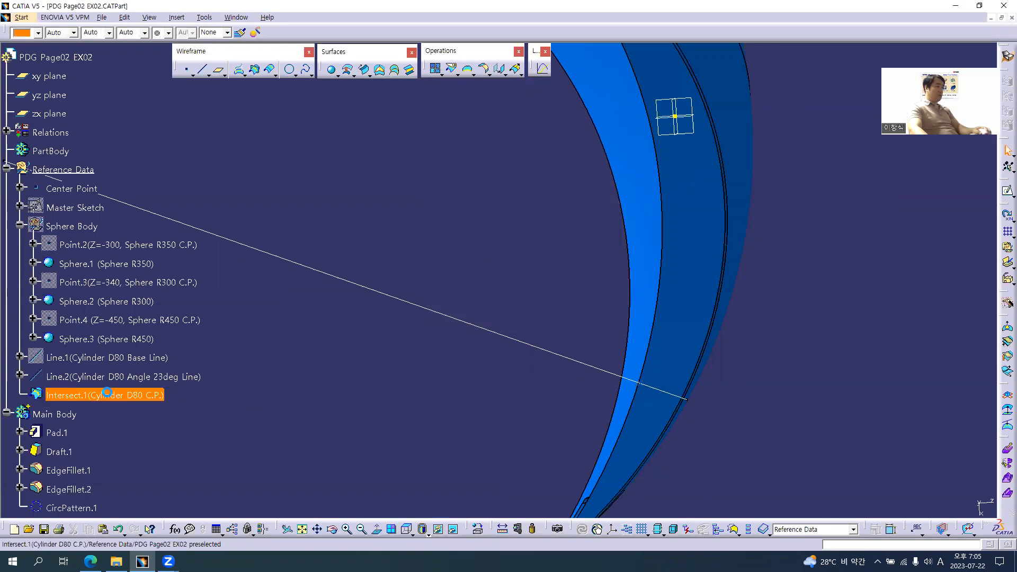
left_click(27, 33)
left_click(26, 115)
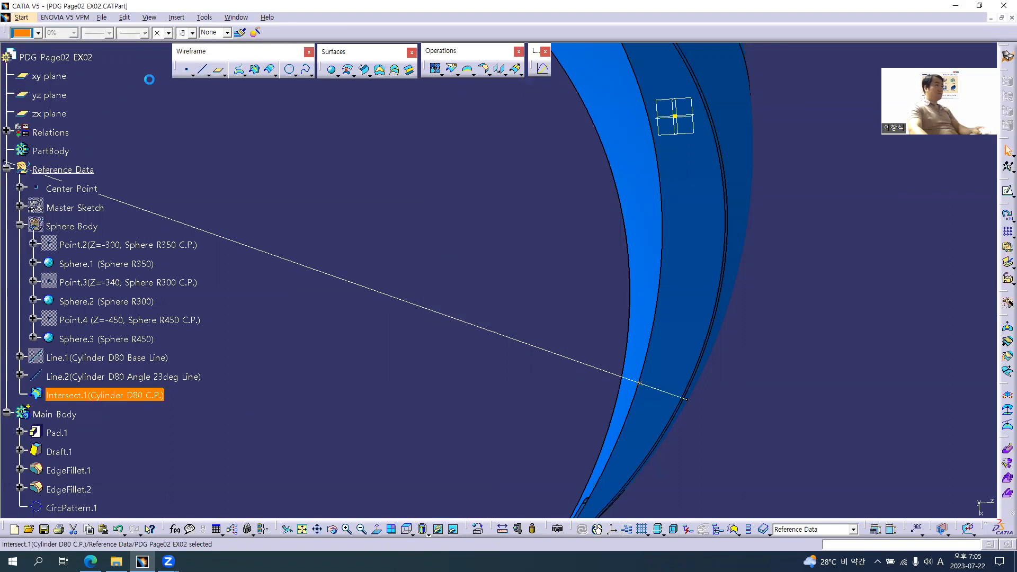
left_click(168, 33)
left_click(156, 86)
left_click(375, 225)
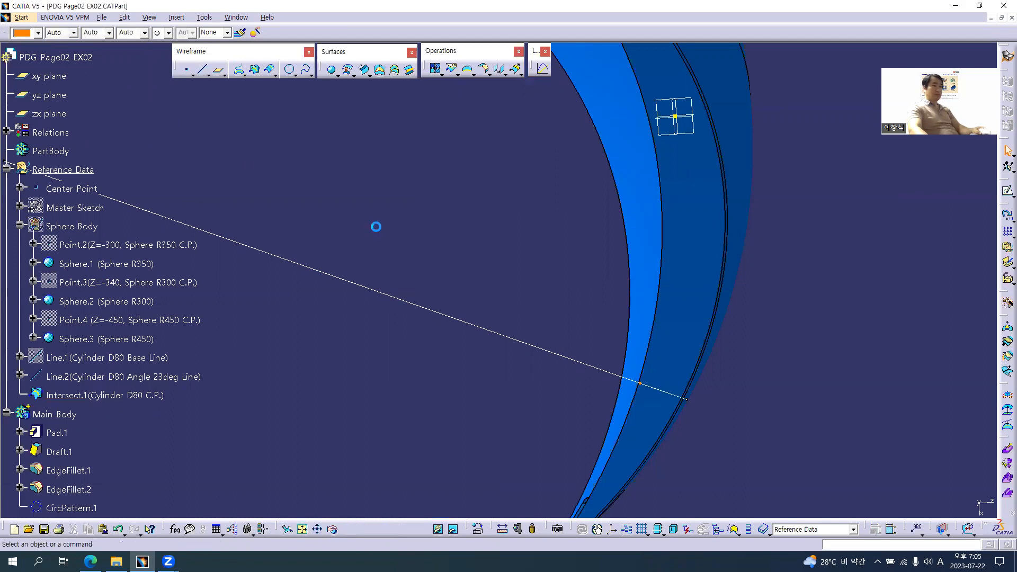
- Try a cylinder surface centred on Intersect.1(Cylinder D80 C.P.) with Line.2(Cylinder D80 Angle 23deg Line) as its direction
middle_click_drag(530, 401, 415, 329)
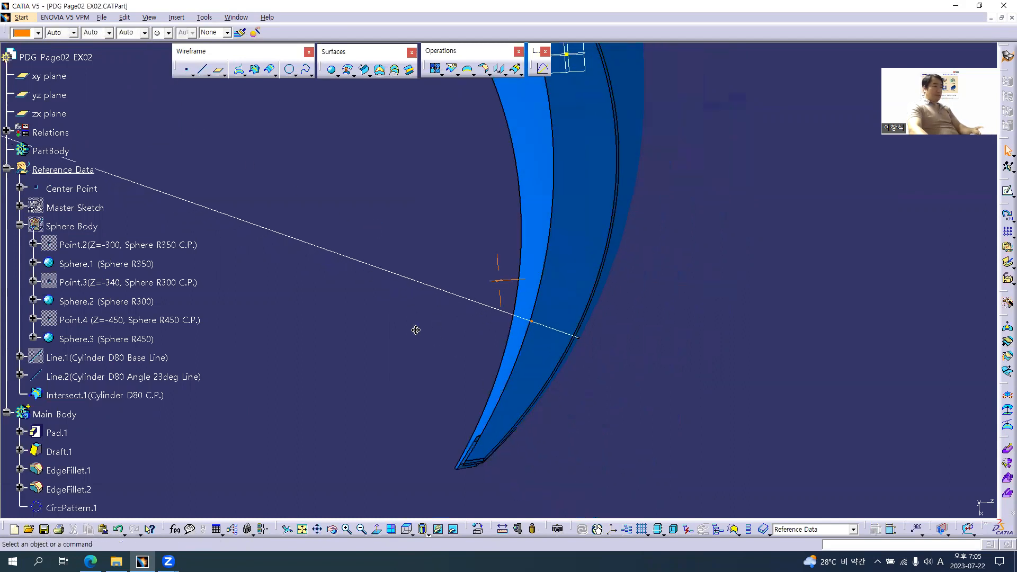
left_click(337, 75)
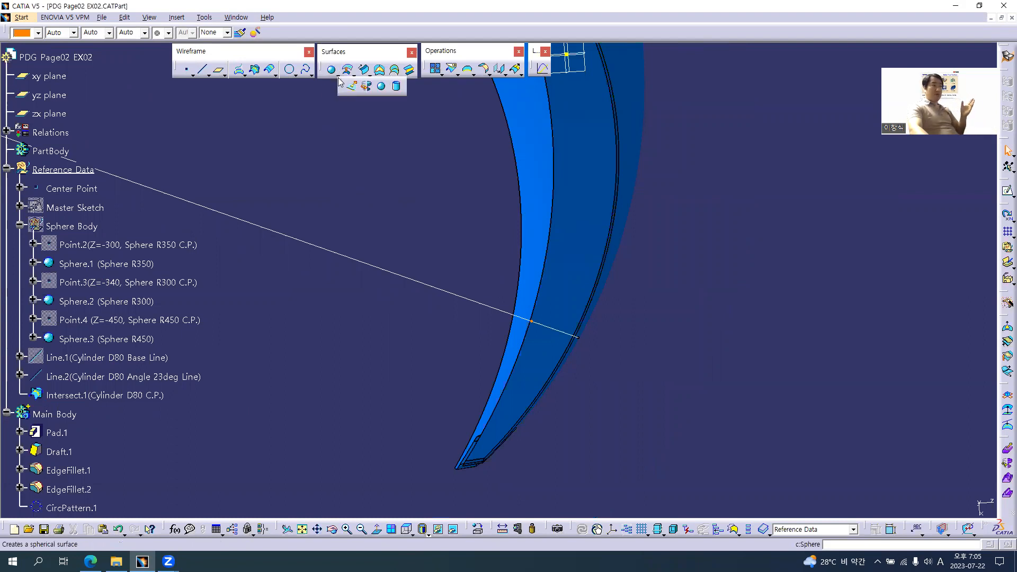
left_click(398, 88)
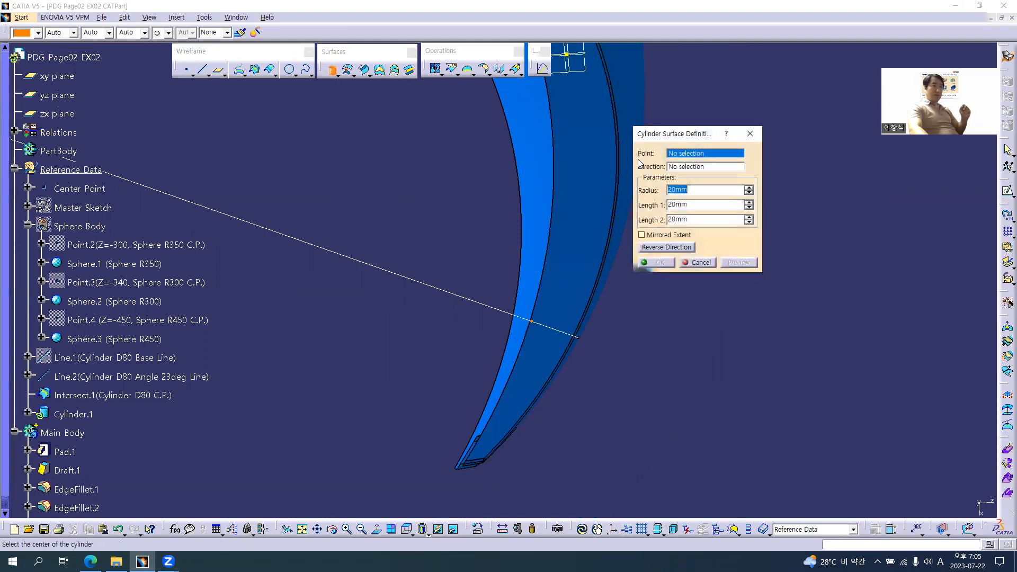
left_click(538, 323)
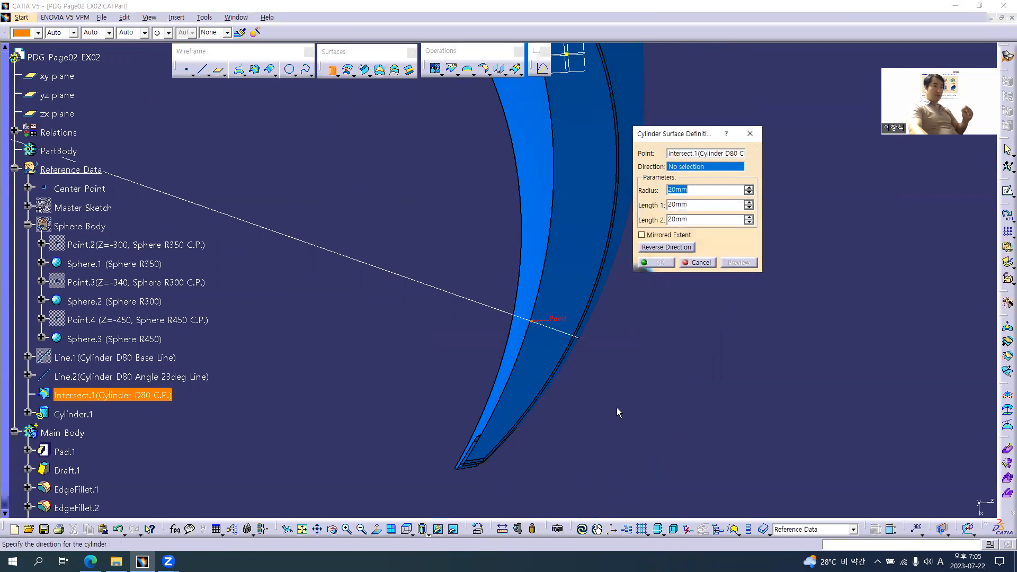
left_click(565, 332)
middle_click_drag(600, 354, 588, 249)
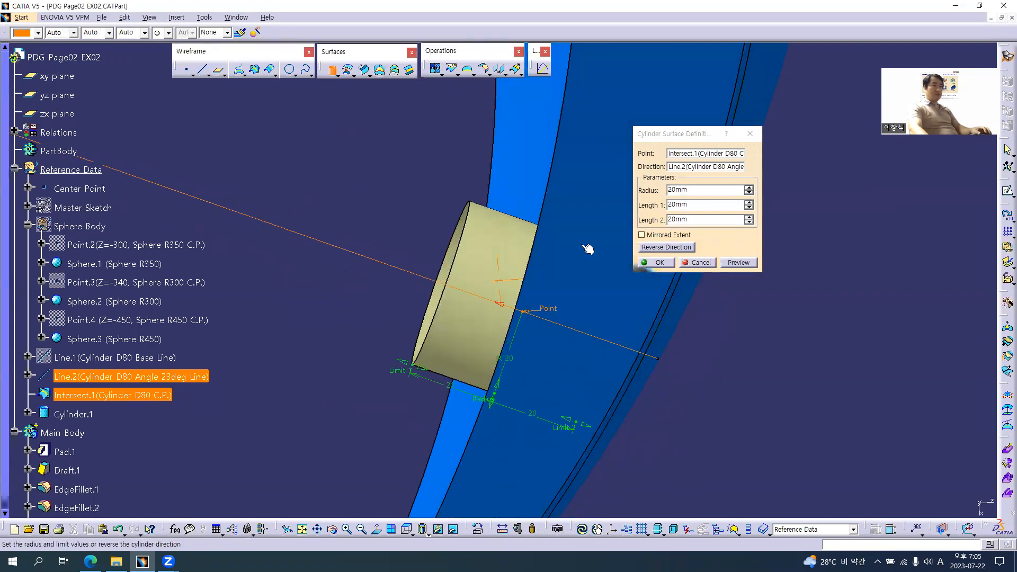
- Set the cylinder surface's radius to 40 mm
left_click_drag(693, 191, 631, 190)
type("80")
key("Tab")
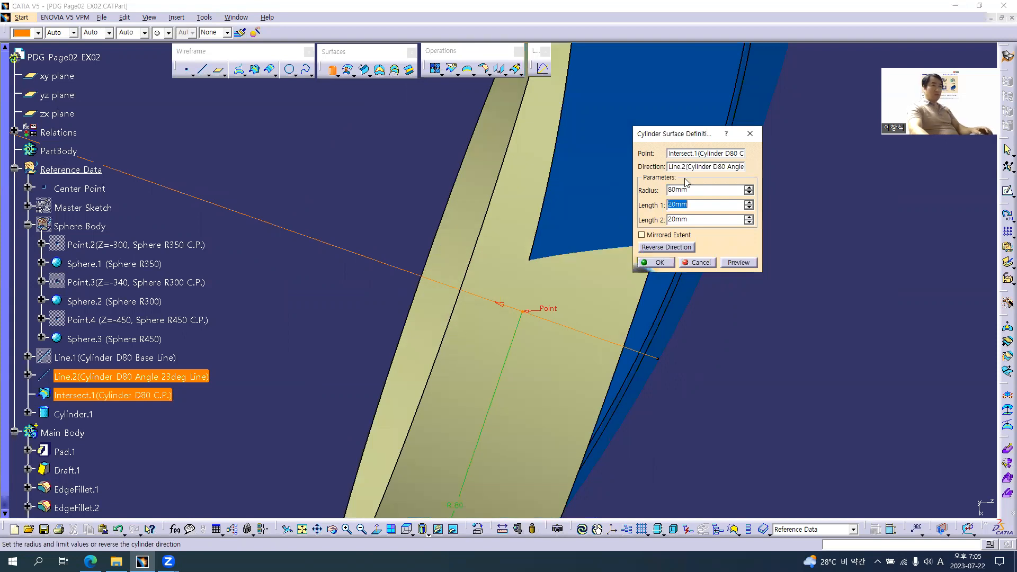
left_click_drag(692, 190, 654, 194)
type("40")
key("Tab")
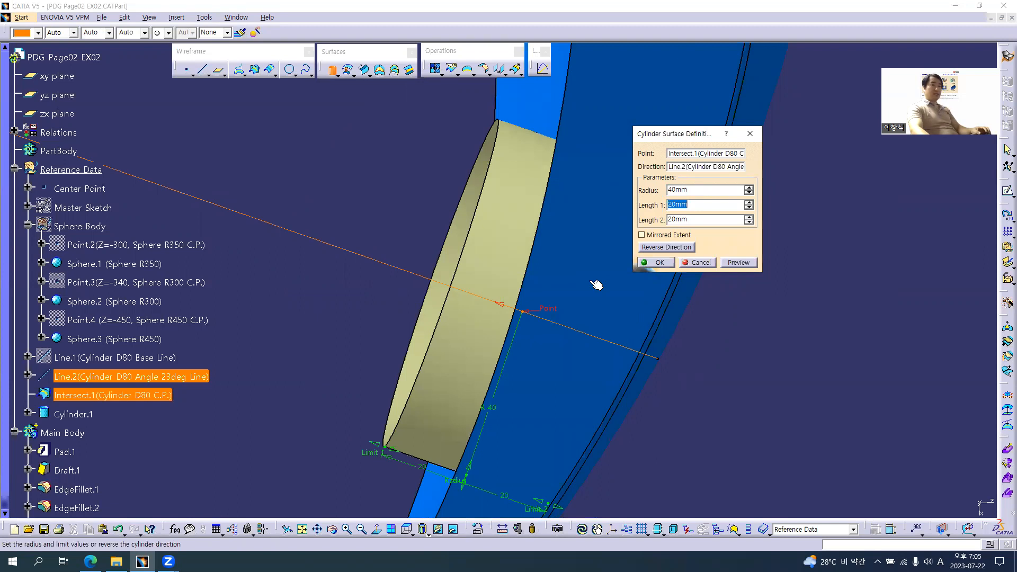
- Set the cylinder surface's Length 1 to 0 mm
middle_click_drag(489, 292, 483, 277)
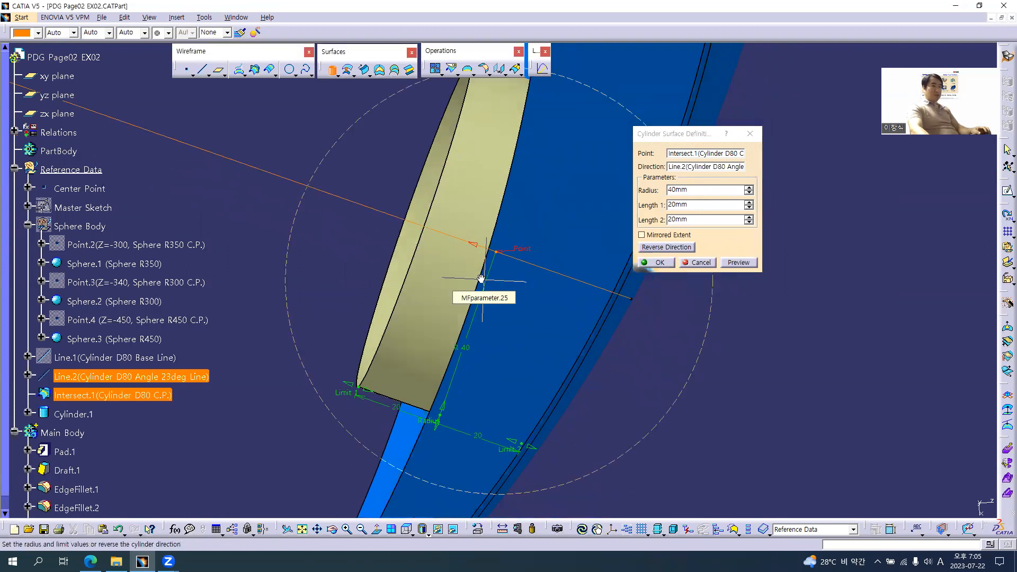
double_click(683, 204)
key("Tab")
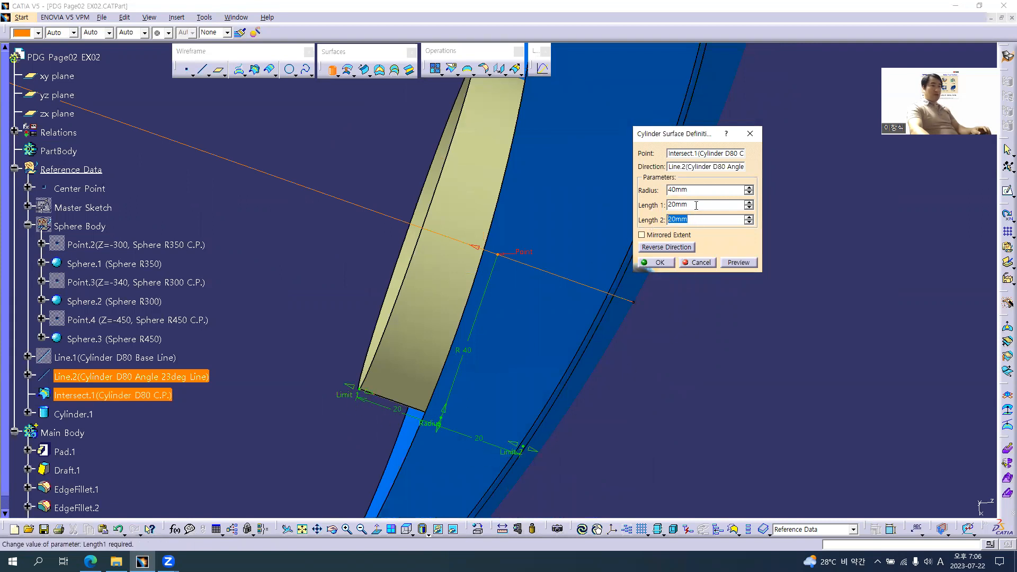
key("shift+Tab")
type("0")
key("Tab")
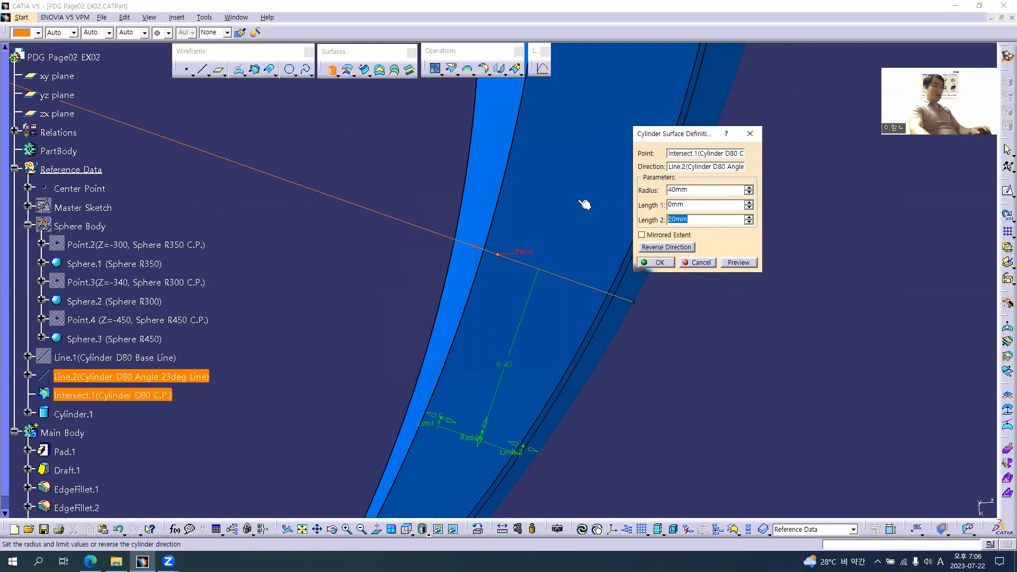
- Hide Main Body during the cylinder definition and inspect the cylinder preview around the angled line
middle_click_drag(415, 268, 409, 245)
scroll(73, 270, "down", 3)
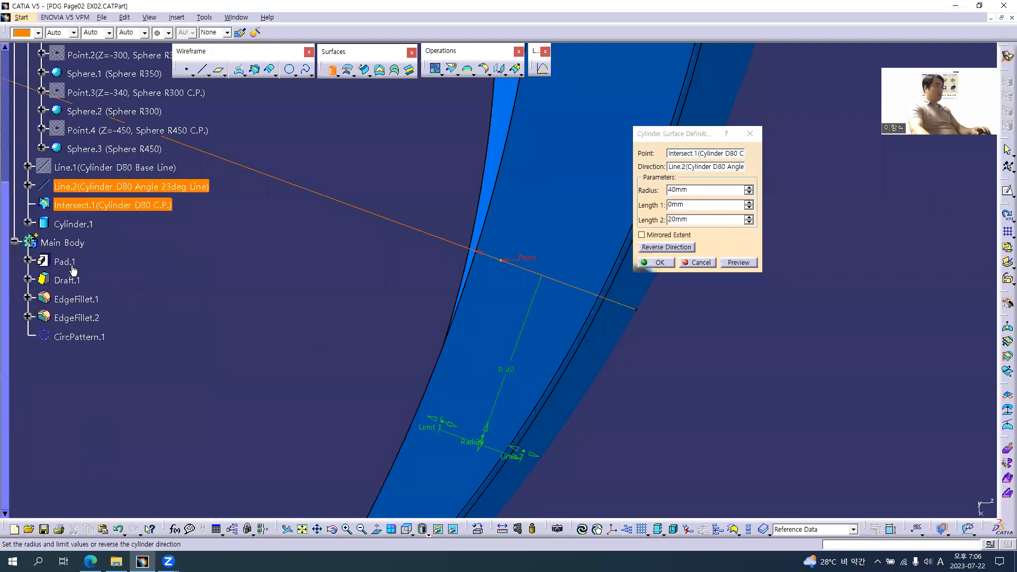
right_click(66, 243)
left_click(103, 273)
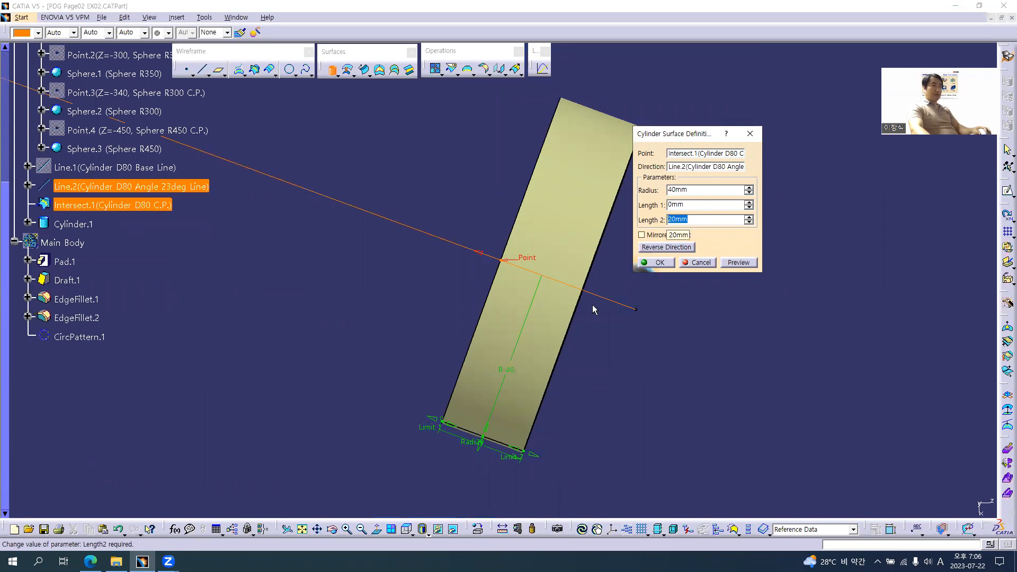
middle_click_drag(592, 304, 502, 303)
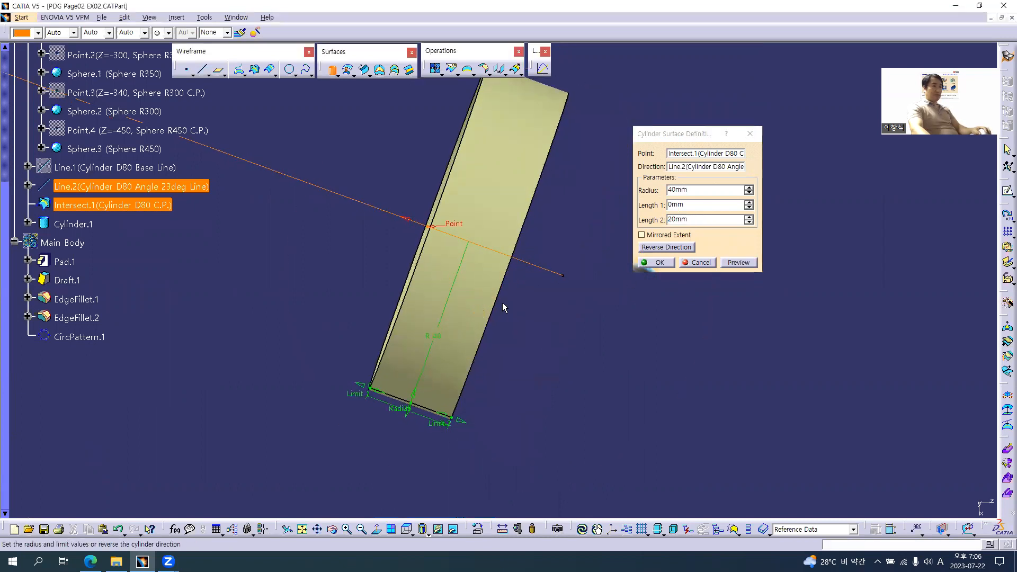
- Examine the angled 80 mm hole in Section cut B-B of the drawing PDF, then return to the CATIA V5 model
key("alt+Tab")
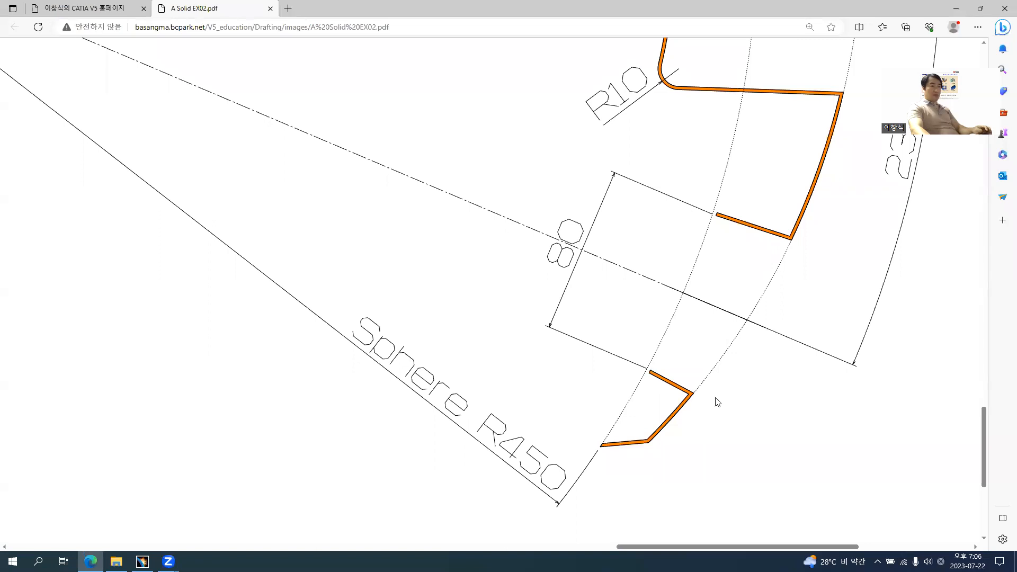
scroll(662, 385, "down", 2, "ctrl")
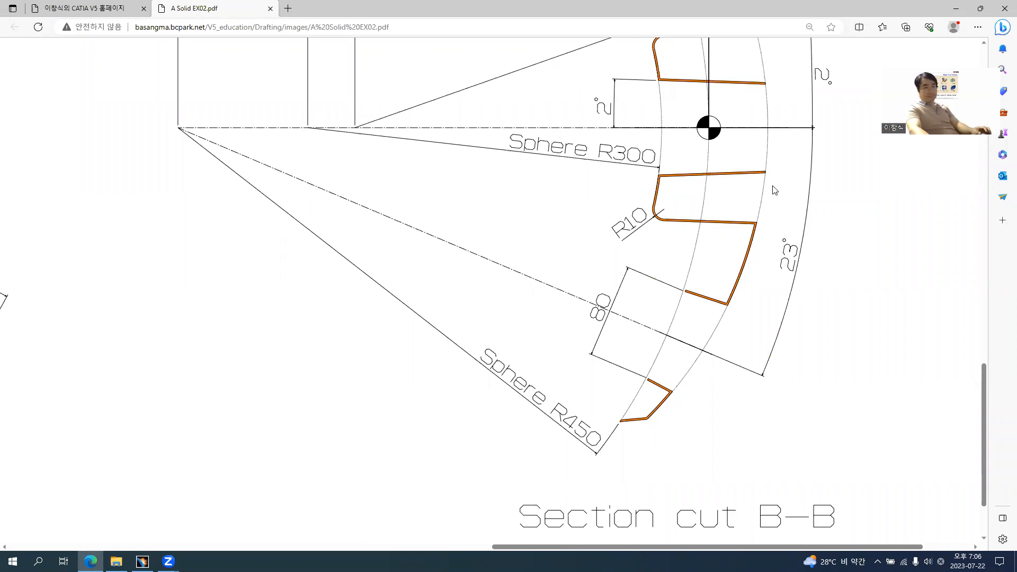
scroll(765, 98, "down", 2, "ctrl")
scroll(766, 117, "up", 1, "ctrl")
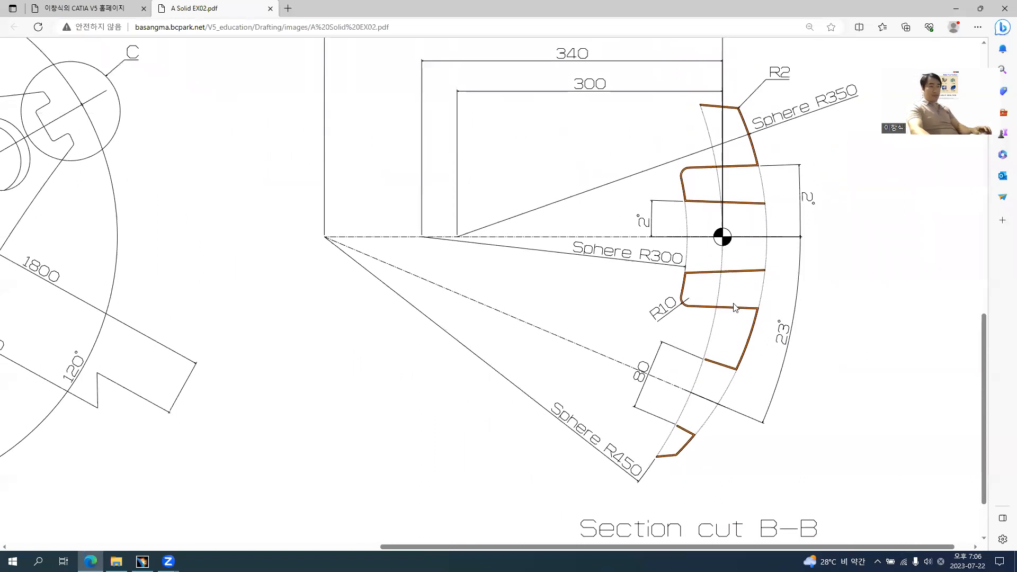
key("alt+Tab")
- Compare the cylinder's Length 2 extent with the drawing PDF and cancel the cylinder surface
left_click_drag(697, 220, 630, 219)
middle_click_drag(587, 328, 573, 283)
left_click_drag(695, 221, 659, 221)
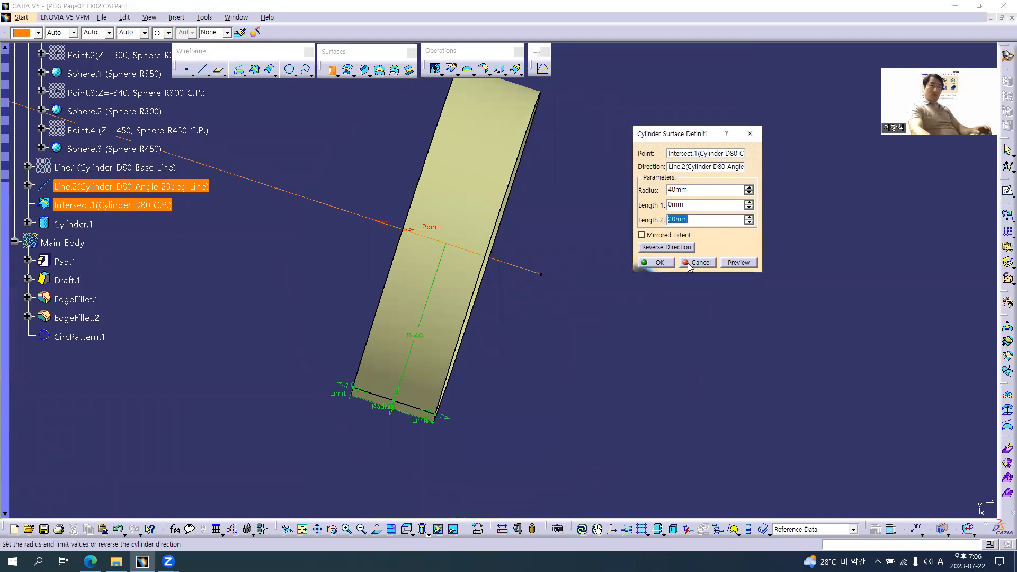
middle_click_drag(523, 300, 562, 327)
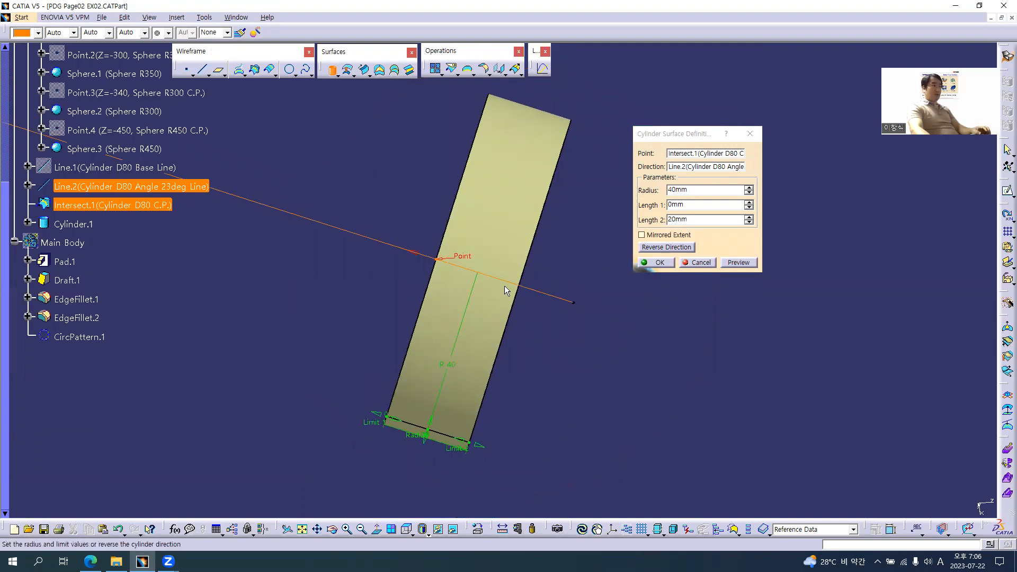
key("alt+Tab")
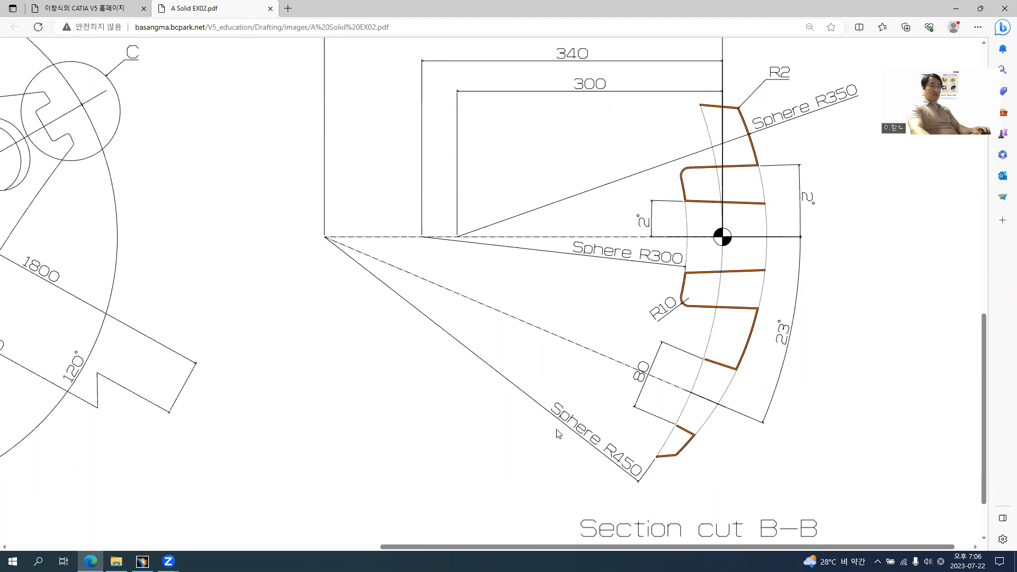
key("alt+Tab")
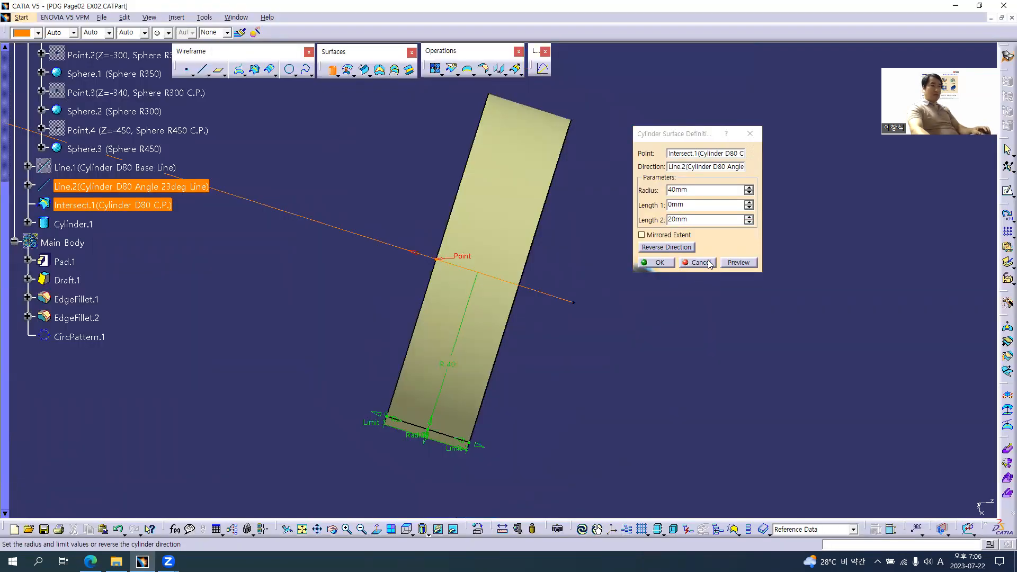
left_click(699, 262)
- Hide Main Body so that only the angled line and its intersection point are displayed
right_click(63, 224)
left_click(88, 254)
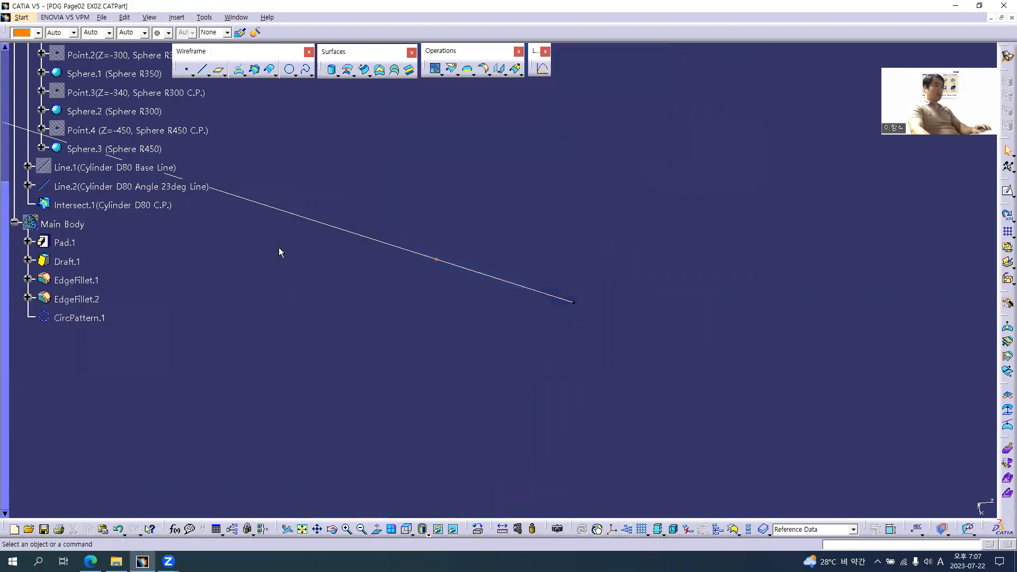
middle_click_drag(449, 193, 490, 210)
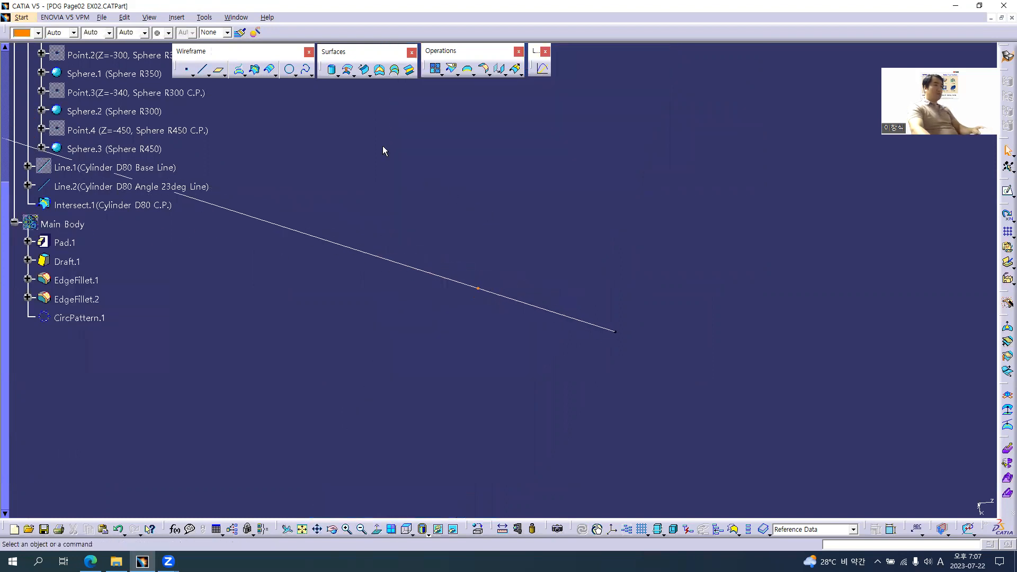
- Start a swept surface with a circular profile and the Center and radius subtype
left_click(365, 71)
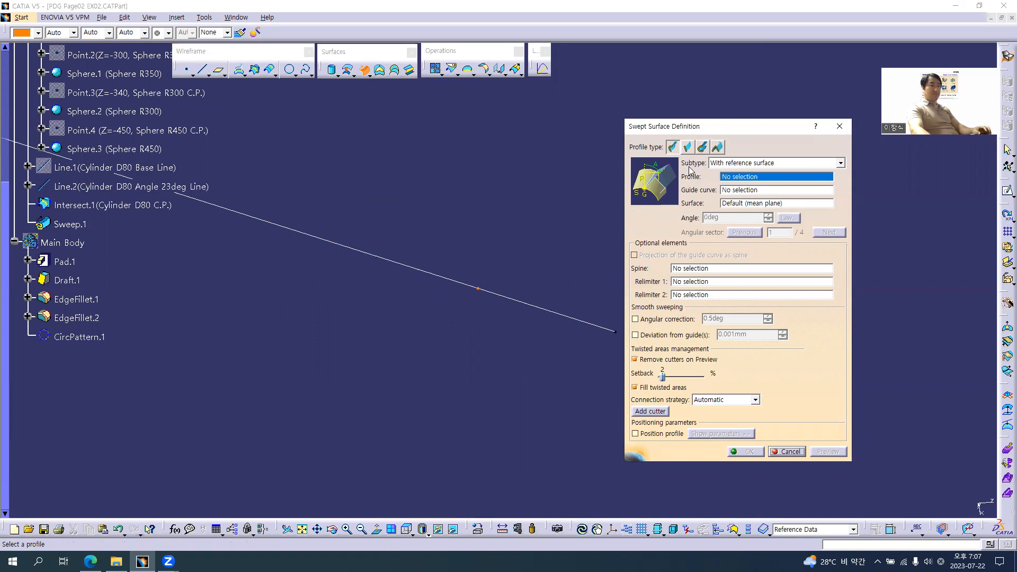
left_click(702, 147)
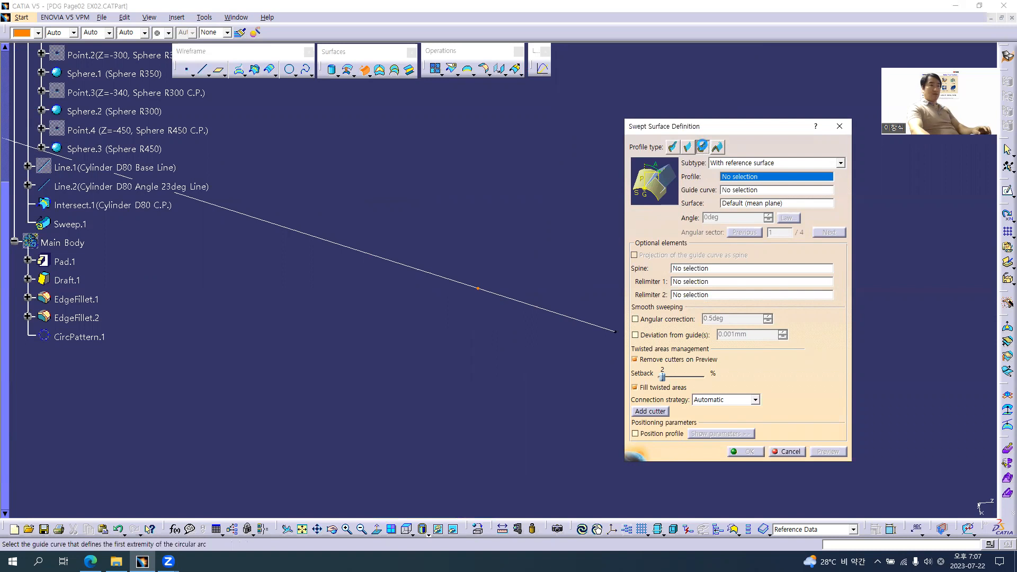
left_click(753, 163)
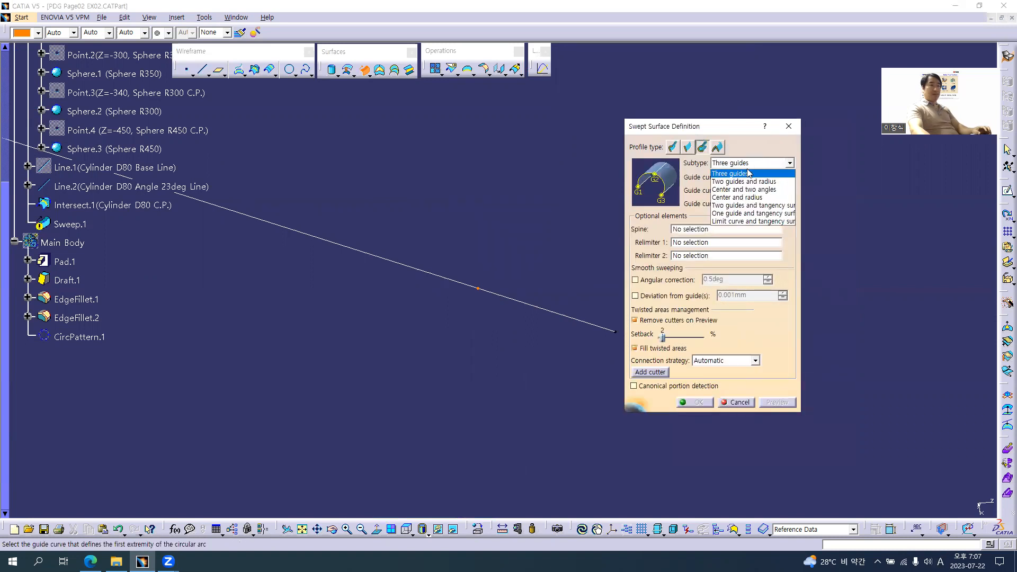
left_click(735, 198)
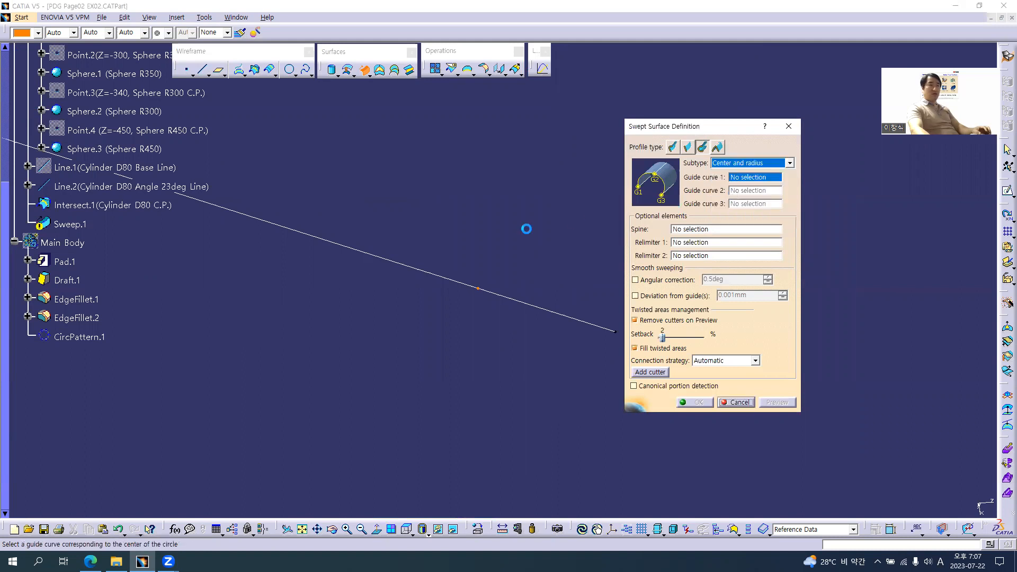
- Use Line.2(Cylinder D80 Angle 23deg Line) as the sweep's center curve and set its radius to 40 mm
middle_click_drag(447, 334, 432, 224)
middle_click_drag(540, 230, 527, 218)
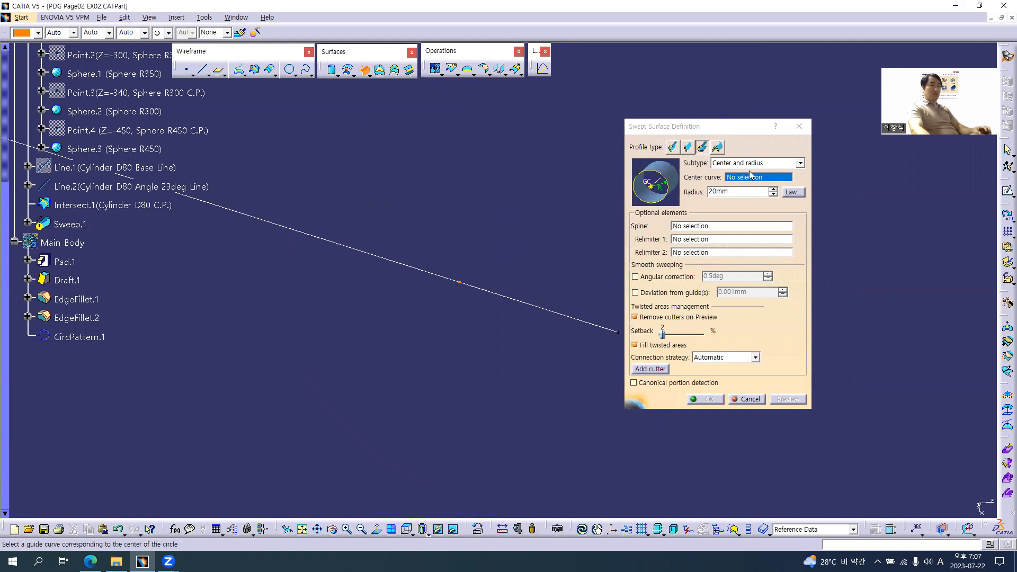
left_click(490, 292)
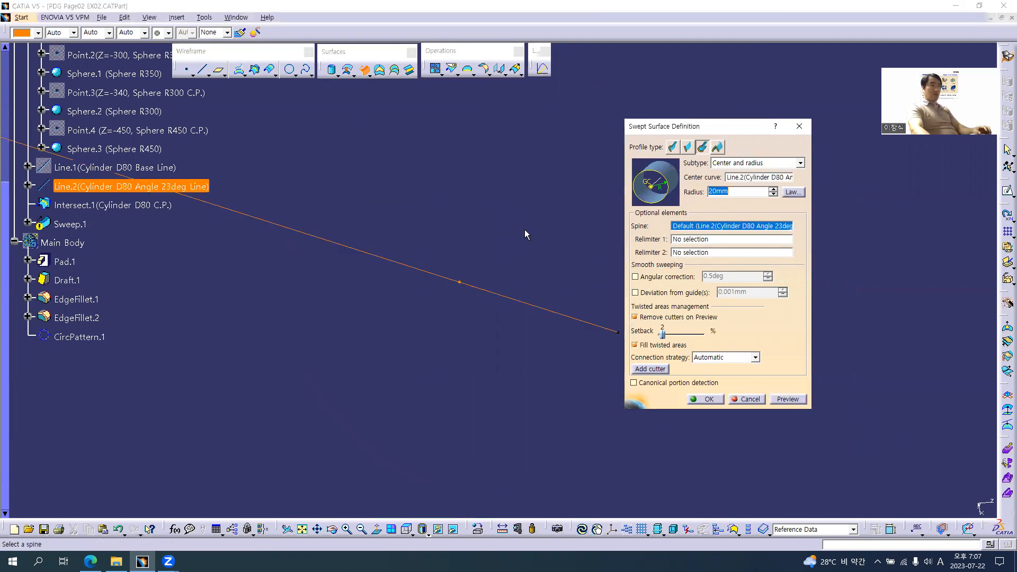
type("4")
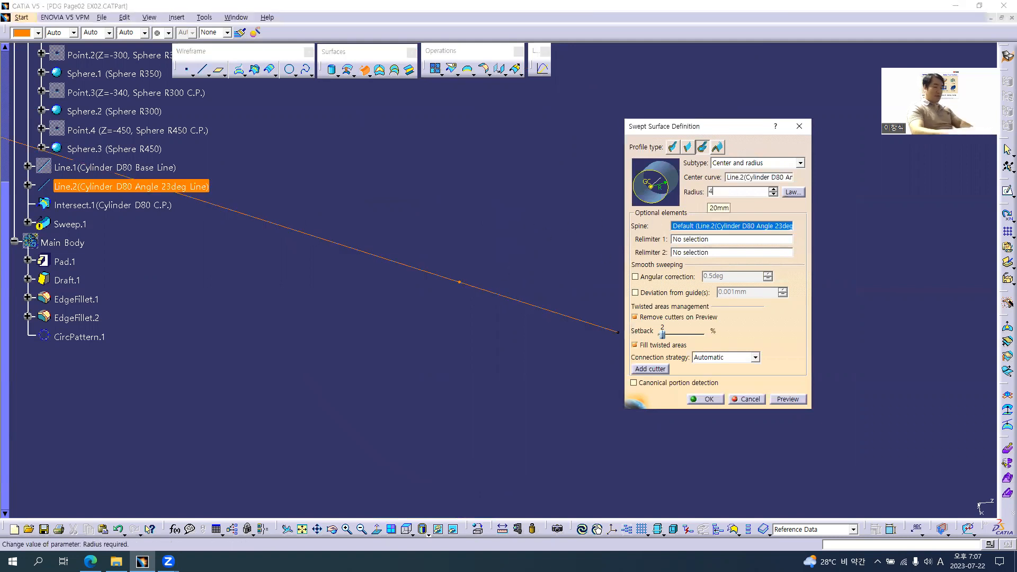
type("0mm")
key("Return")
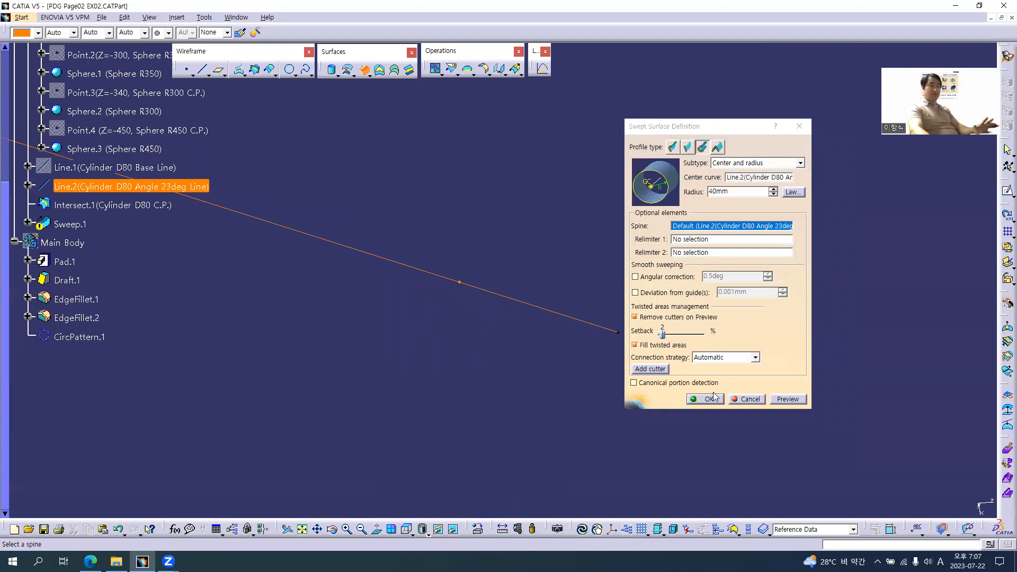
- Cancel the swept surface and examine the 80 mm angled hole in Section cut B-B of the drawing PDF
left_click(748, 399)
left_click(748, 401)
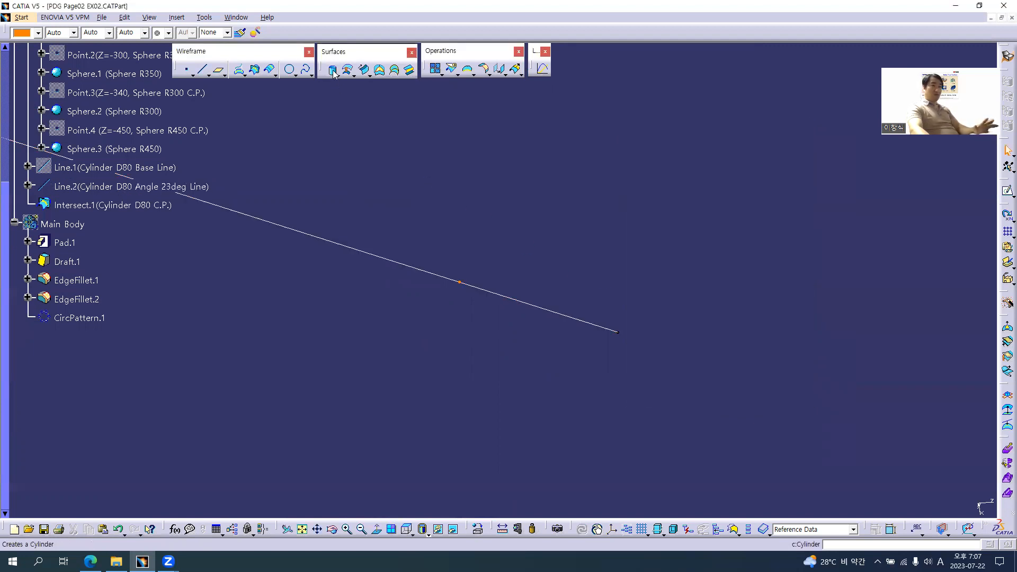
key("alt+Tab")
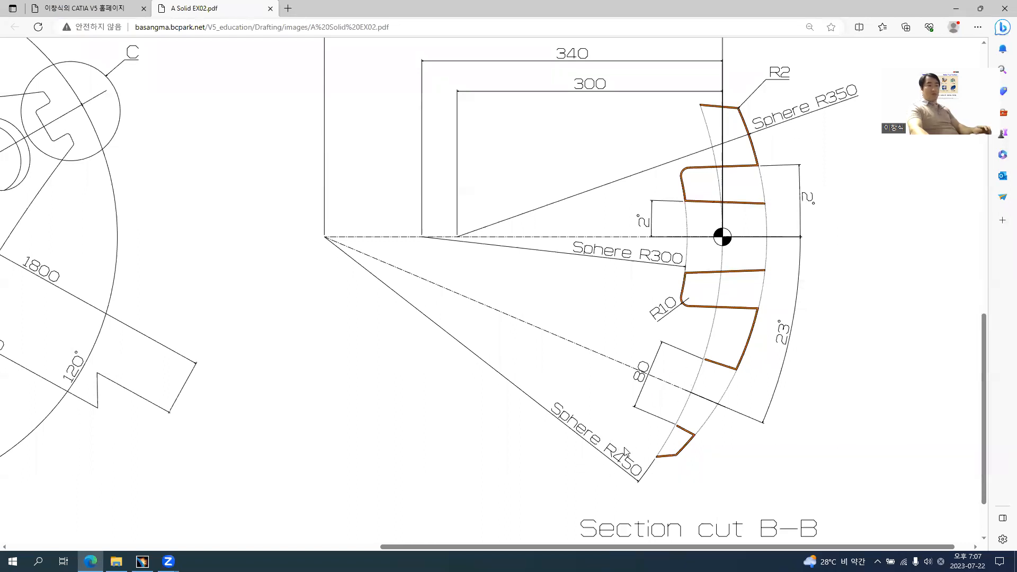
scroll(734, 369, "up", 4, "ctrl")
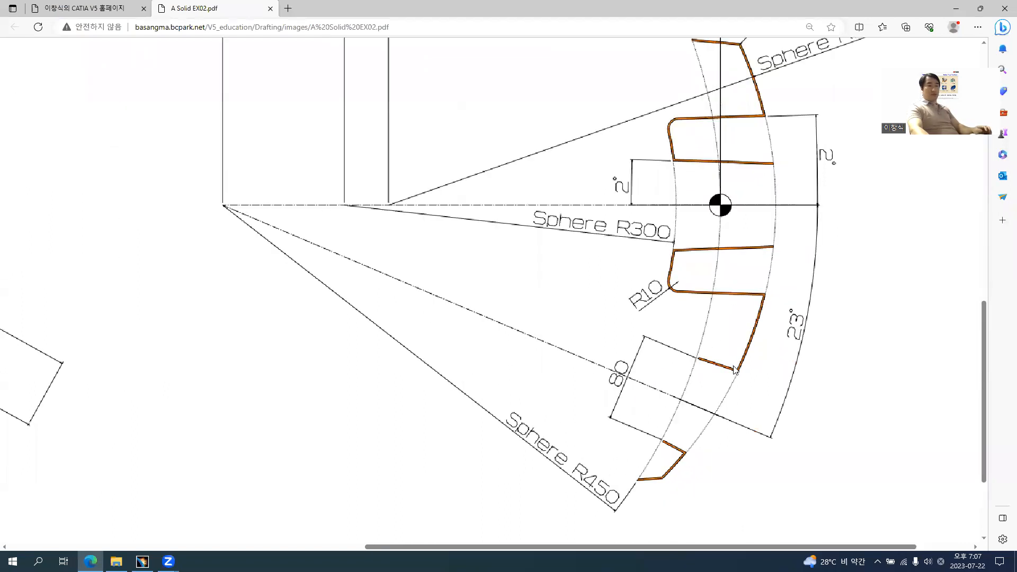
scroll(830, 137, "up", 3)
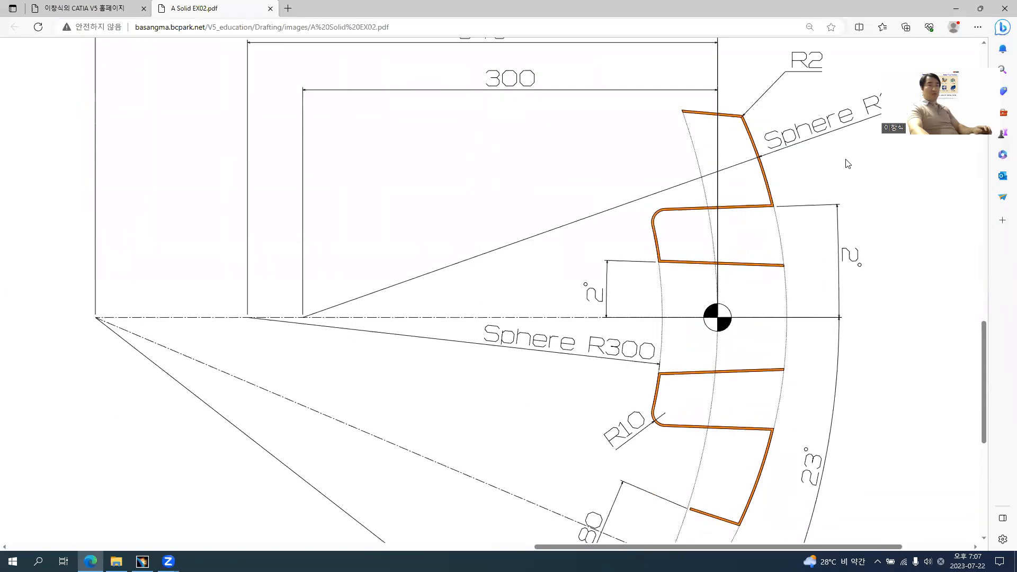
scroll(846, 163, "down", 1, "ctrl")
scroll(797, 260, "down", 3)
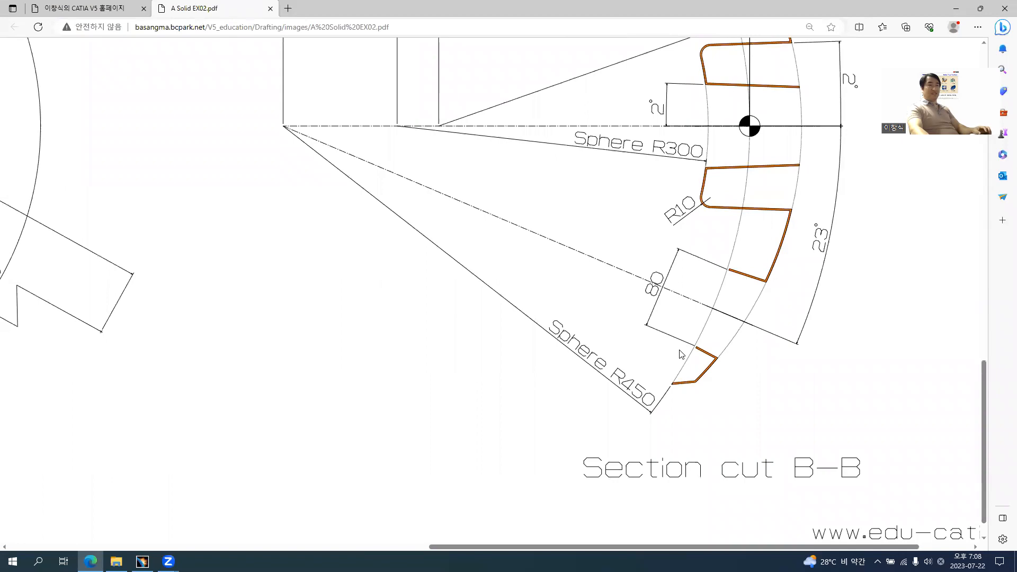
- Define a cylinder surface centered on Intersect.1(Cylinder D80 C.P.) along Line.2(Cylinder D80 Angle 23deg Line), with Length 2 set to 50 mm
key("alt+Tab")
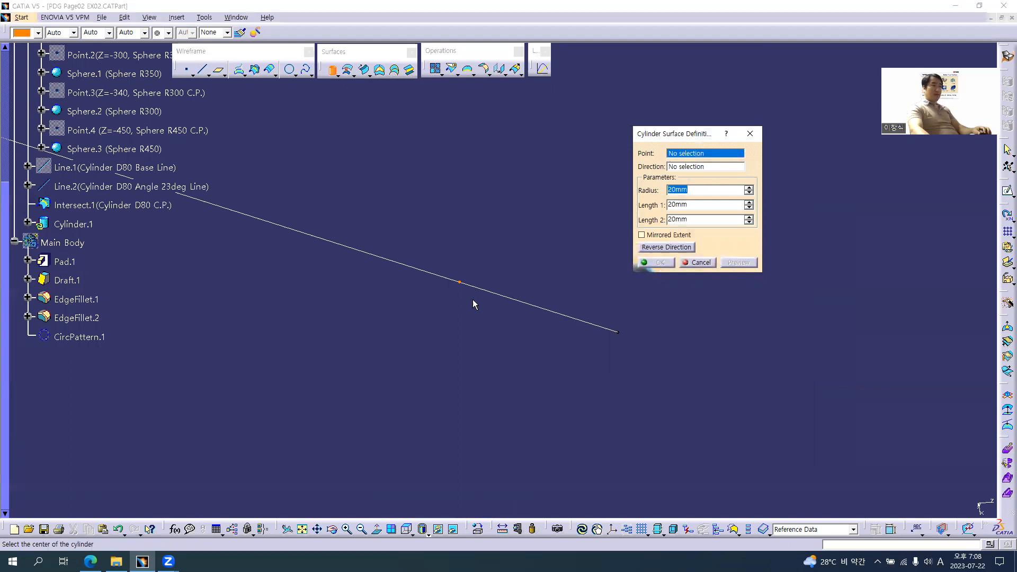
left_click(459, 282)
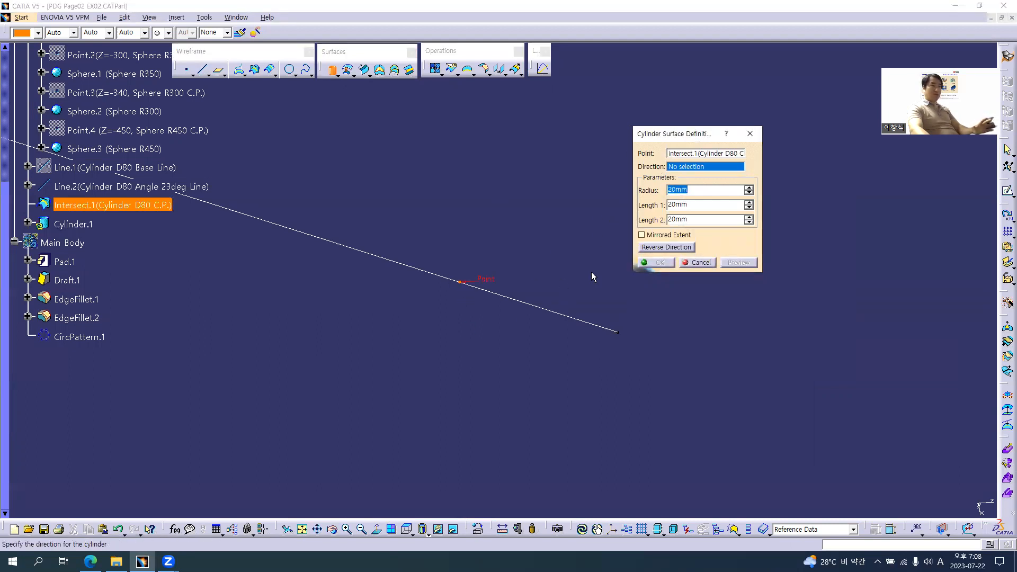
left_click(535, 306)
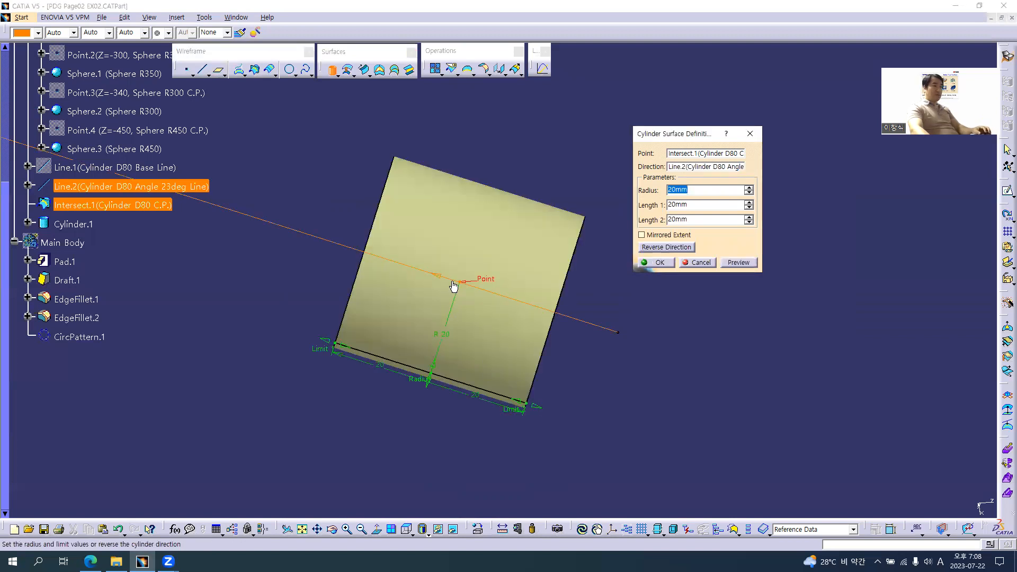
left_click(692, 207)
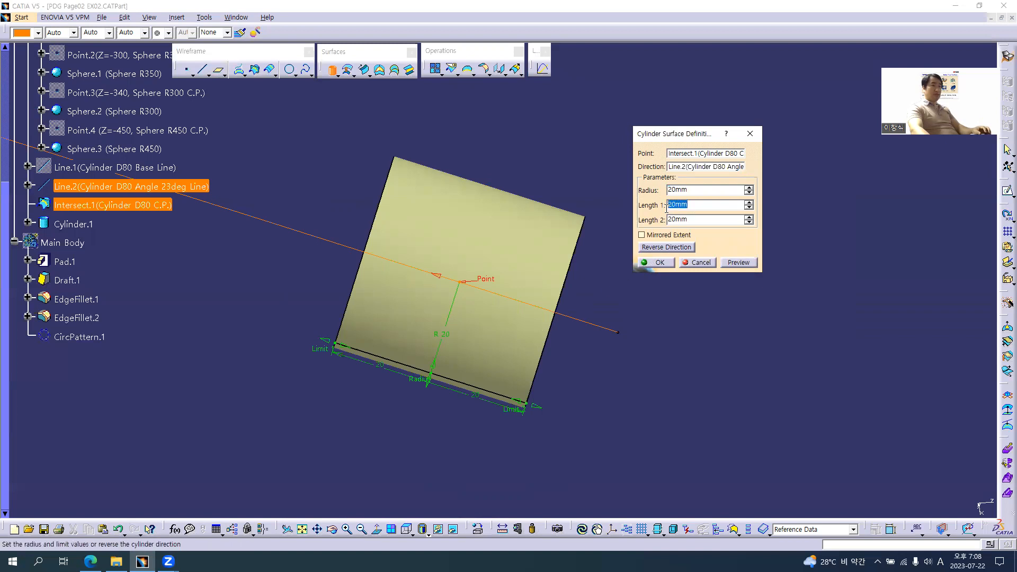
left_click(704, 223)
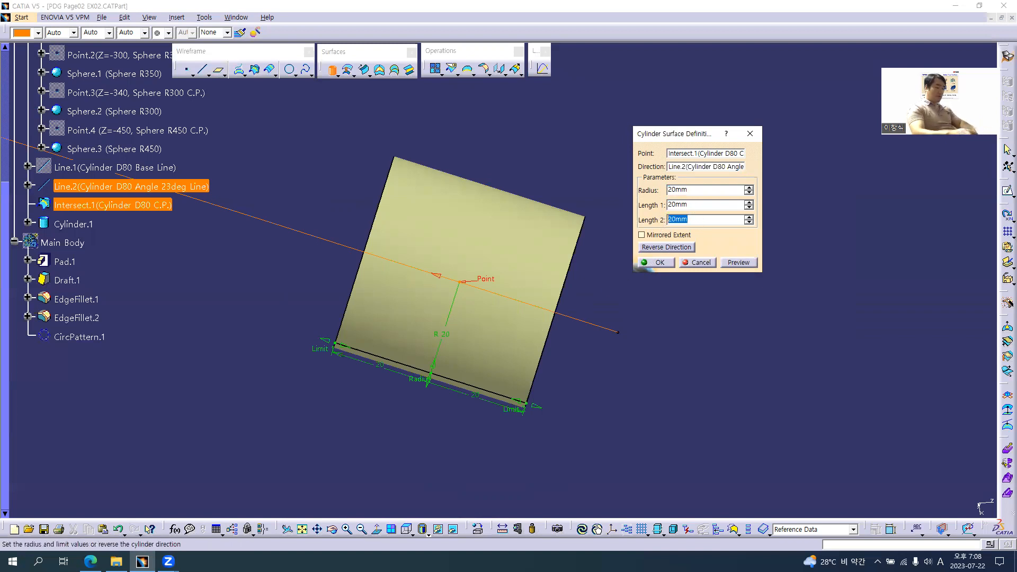
type("50")
key("Tab")
middle_click_drag(536, 336, 491, 372)
- Check the angled hole's extent in the drawing PDF and show Sphere Body around the cylinder preview
key("alt+Tab")
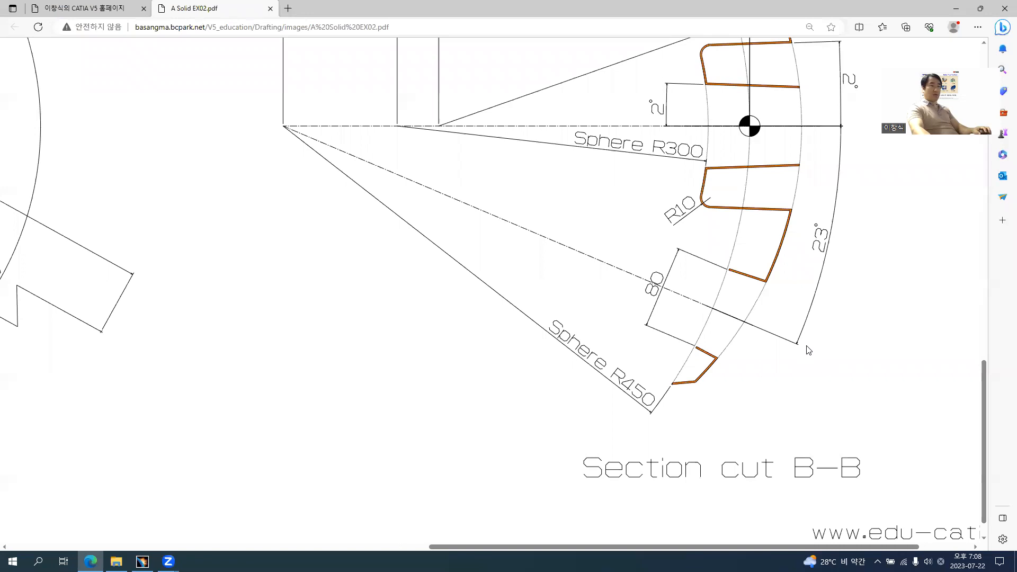
key("alt+Tab")
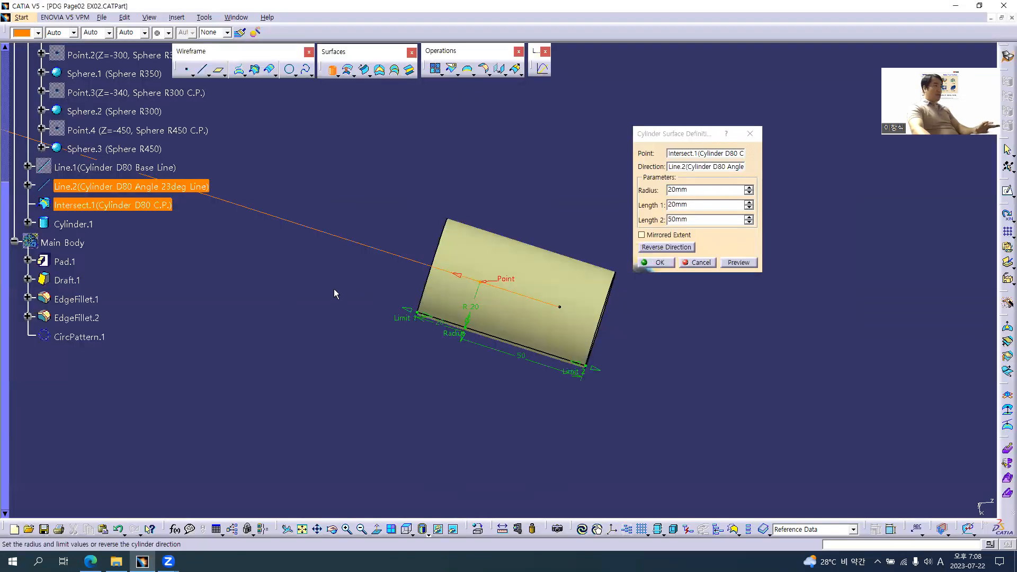
scroll(168, 214, "up", 3)
right_click(96, 132)
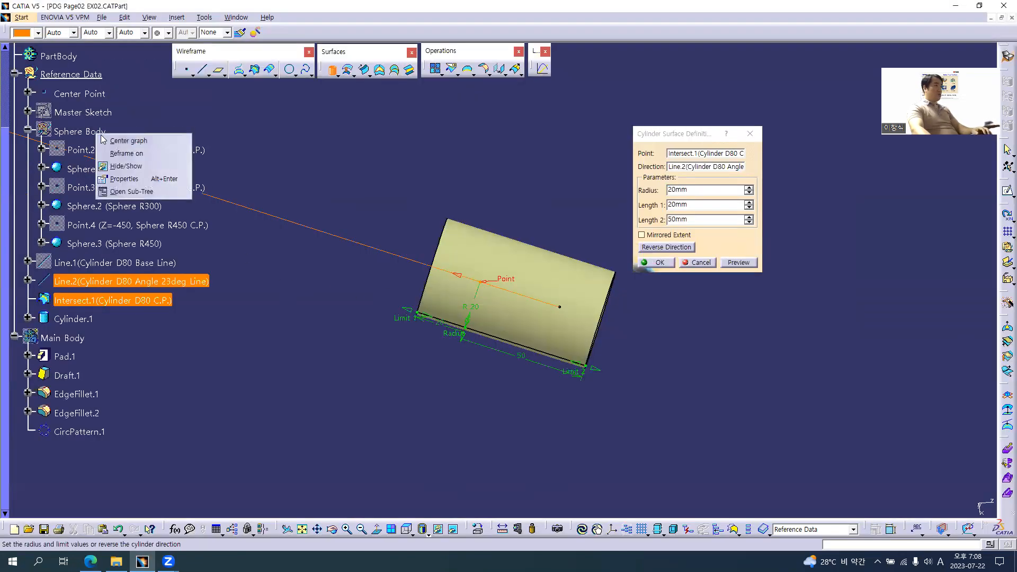
left_click(134, 168)
mouse_move(513, 363)
middle_mouse_down()
mouse_move(527, 317)
mouse_move(509, 366)
middle_mouse_up()
middle_click_drag(572, 197, 522, 257)
scroll(490, 310, "up", 1)
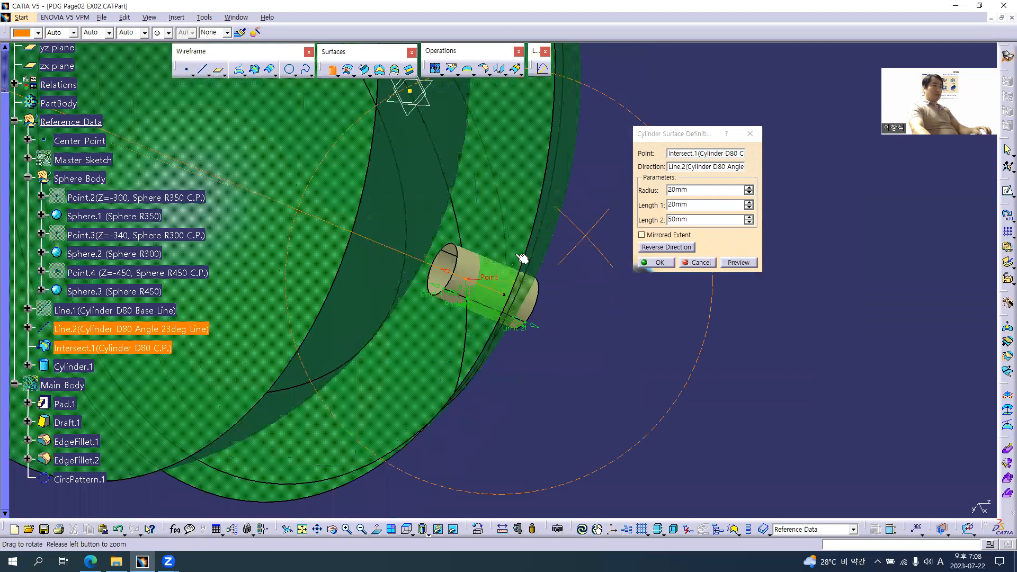
middle_click_drag(575, 276, 466, 294)
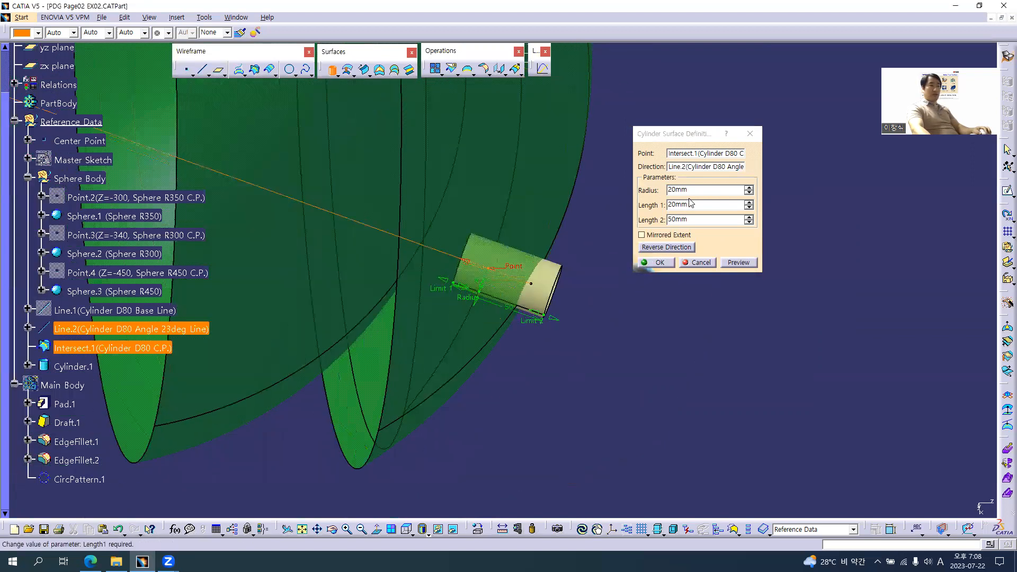
- Set the cylinder's Length 2 to 80 mm and Length 1 to 50 mm, and create the surface
double_click(706, 218)
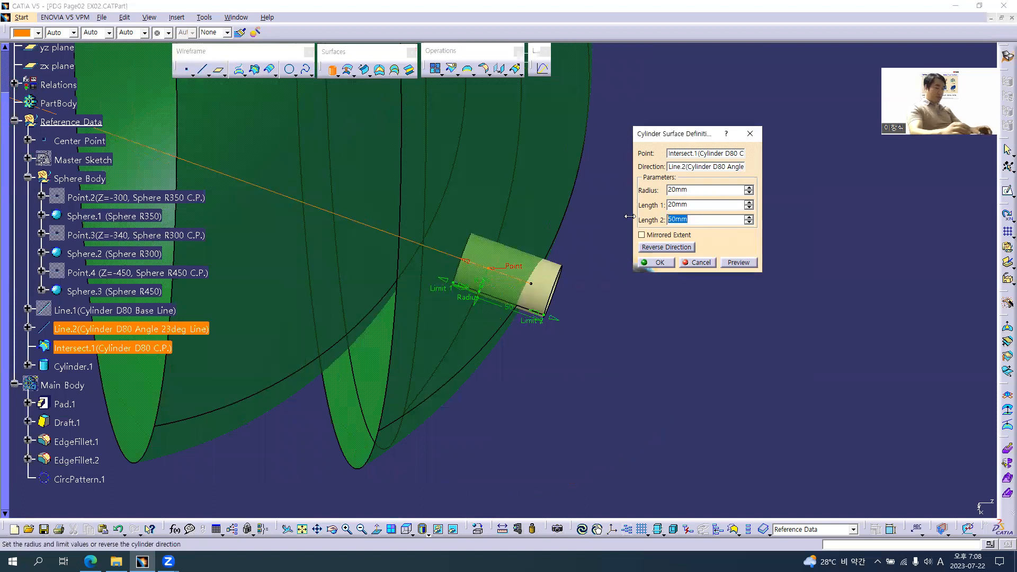
type("80")
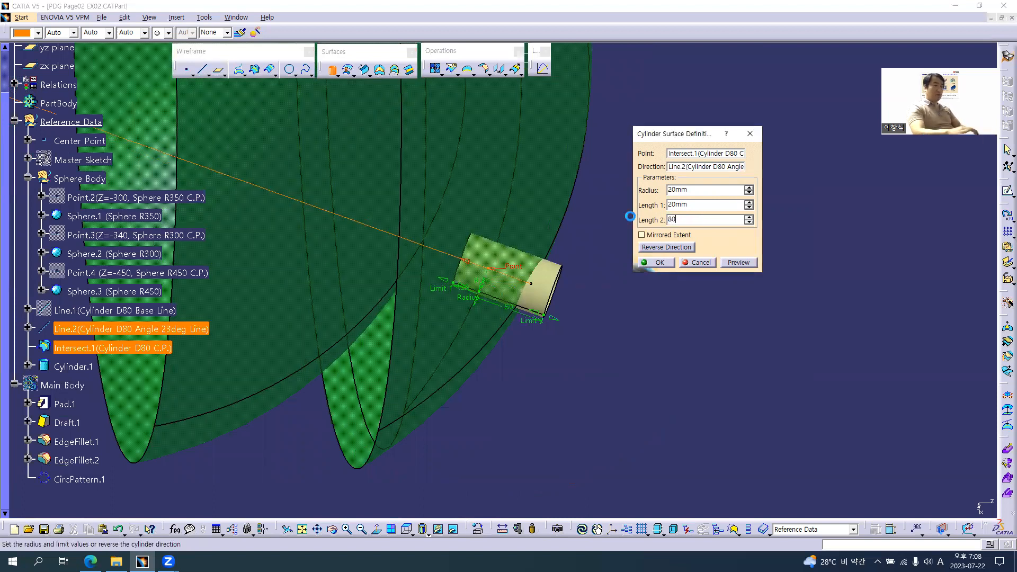
key("Tab")
double_click(713, 205)
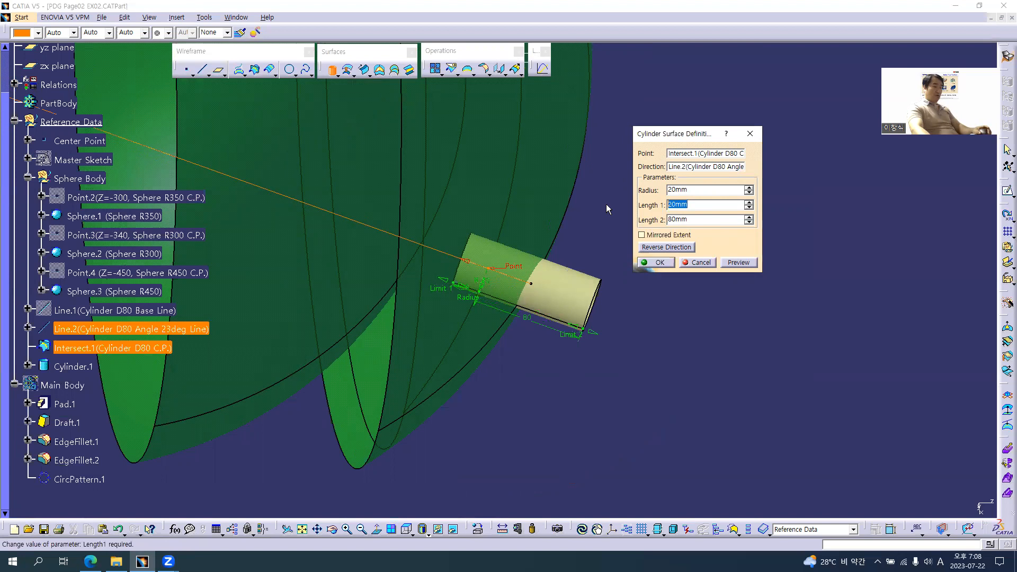
type("50")
key("Tab")
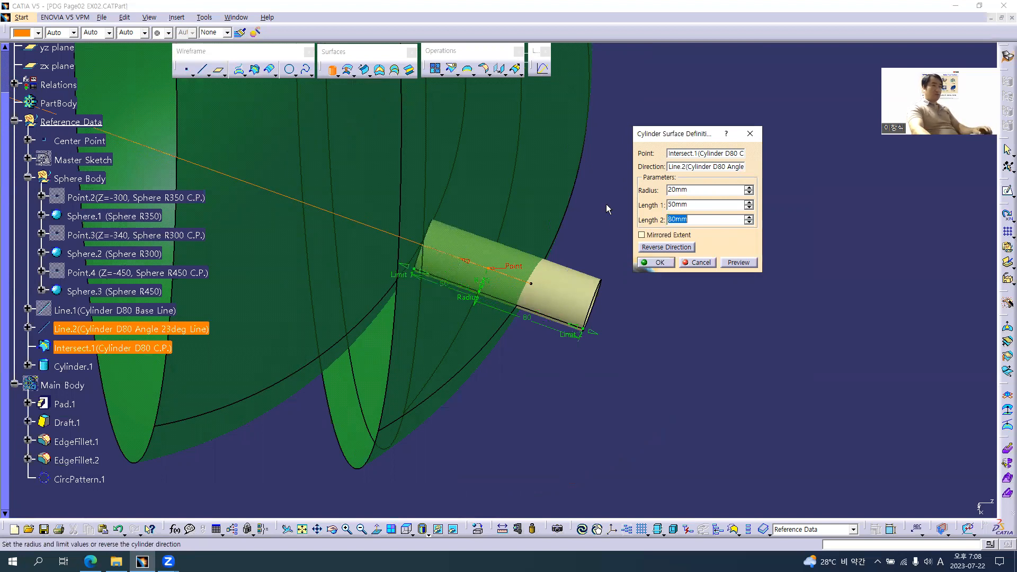
left_click(658, 262)
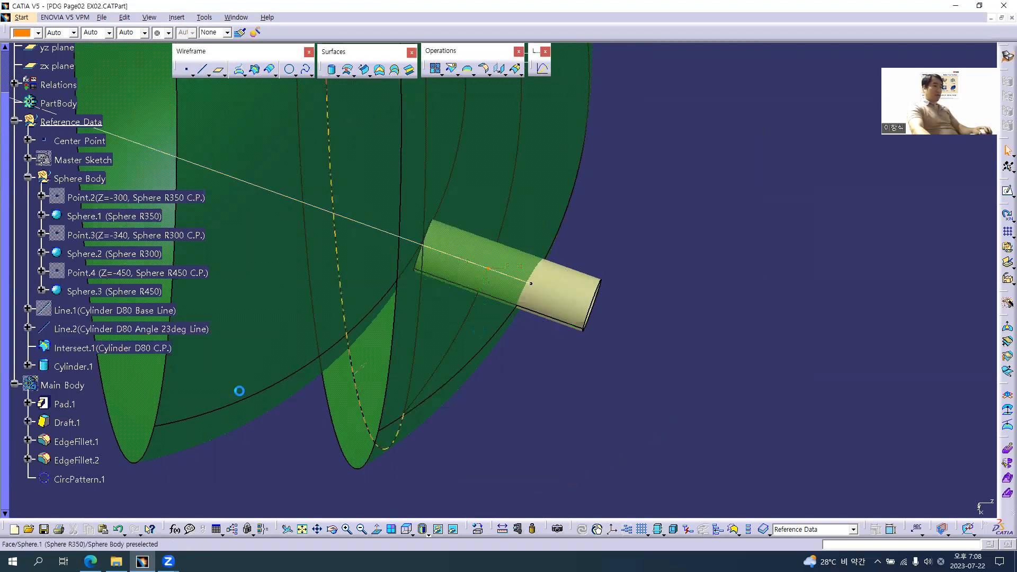
- Rename the new cylinder surface as Cylinder.1(D80)
left_click(79, 367)
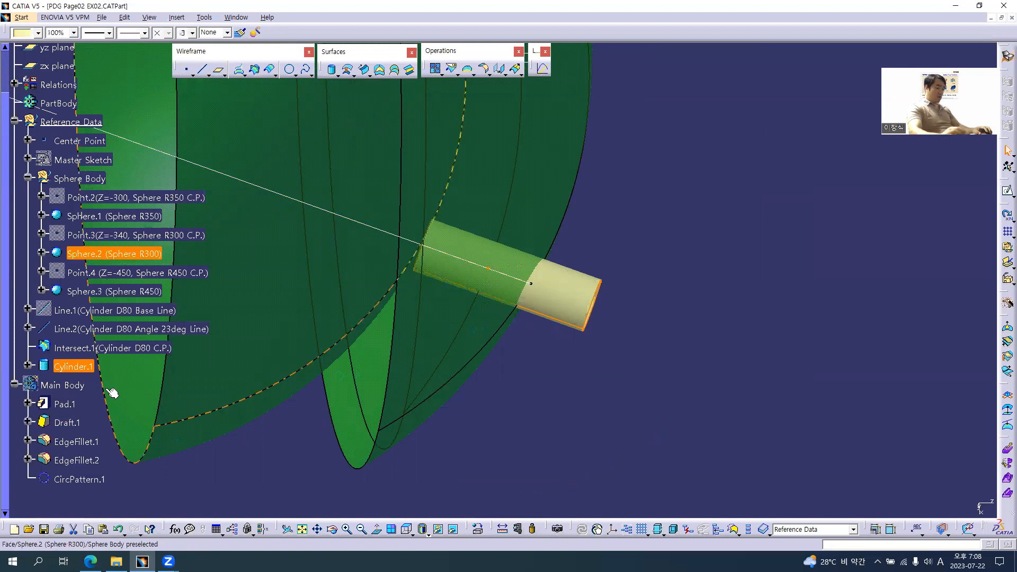
key("alt+Return")
left_click(556, 171)
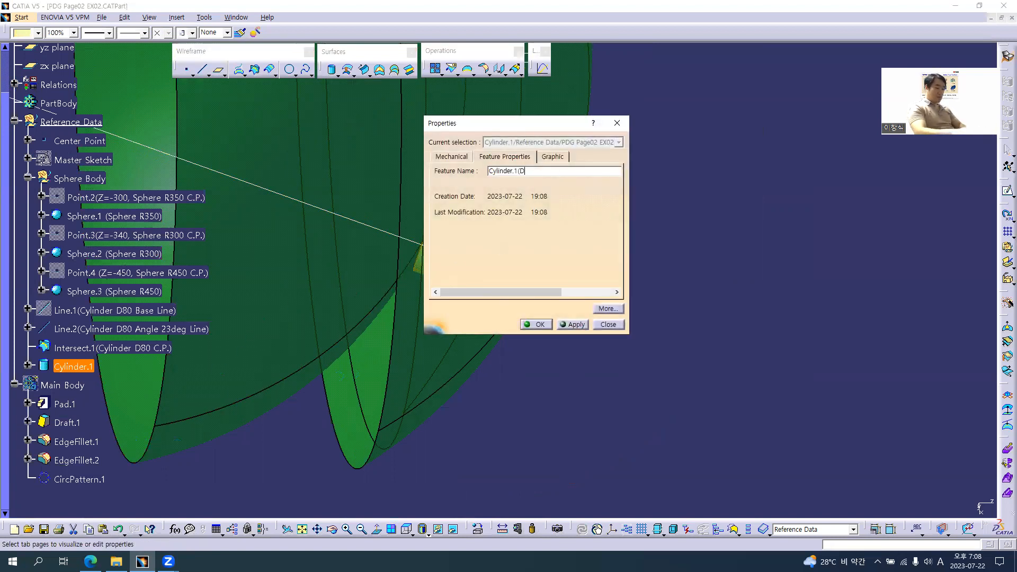
key("Return")
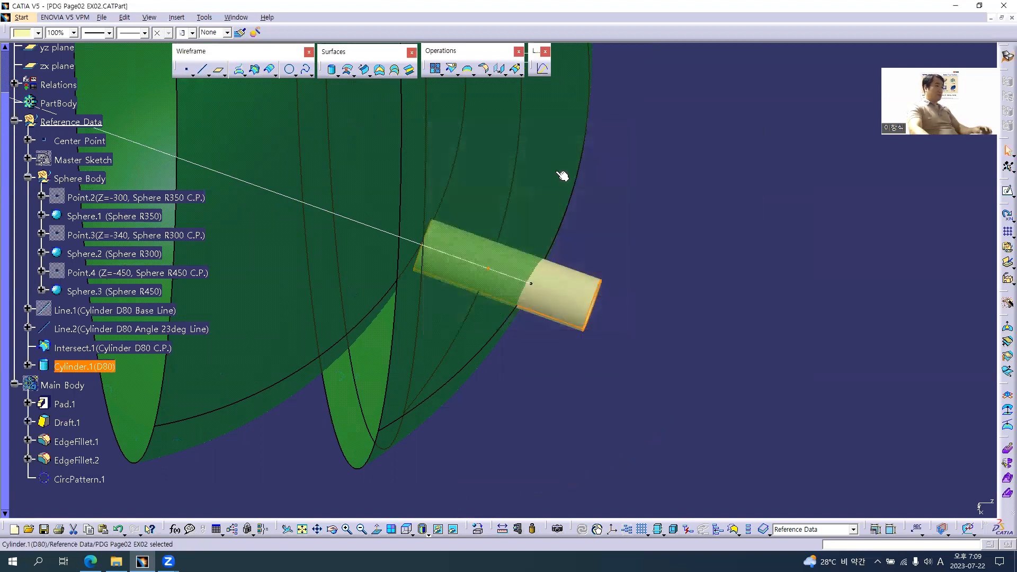
- Color the Cylinder.1(D80) surface orange
middle_click_drag(405, 290, 618, 289)
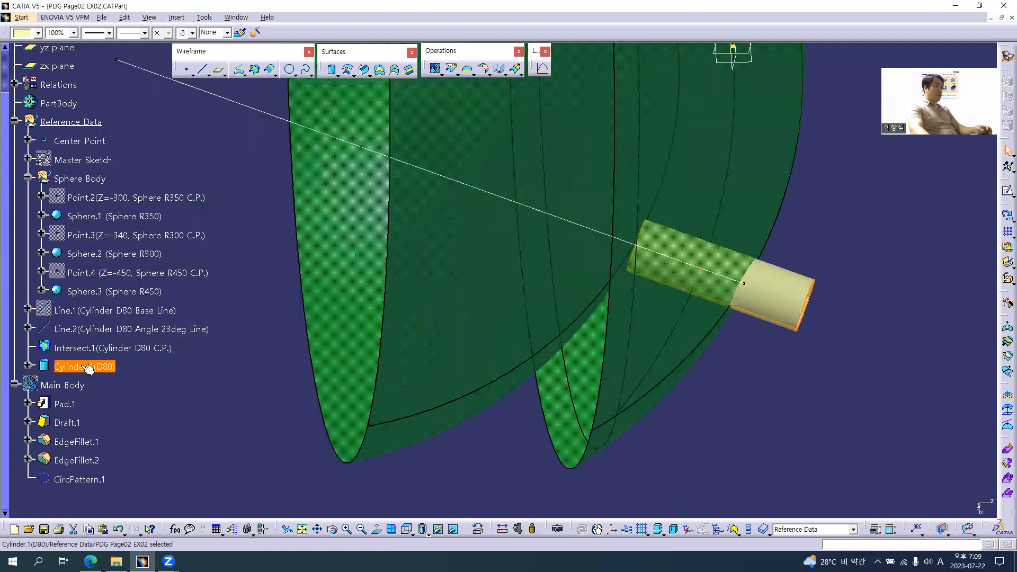
left_click(38, 33)
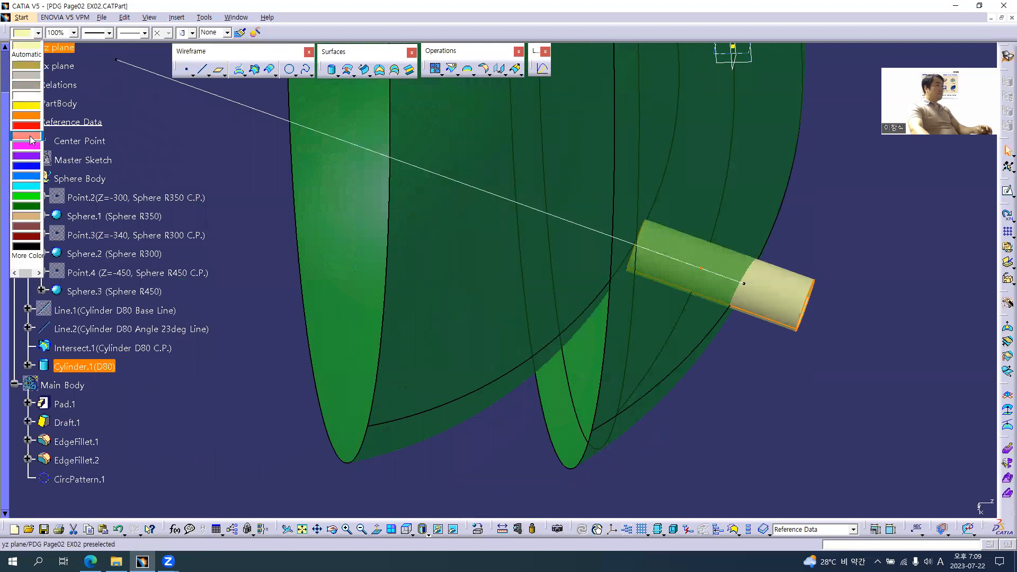
left_click(31, 115)
left_click(250, 385)
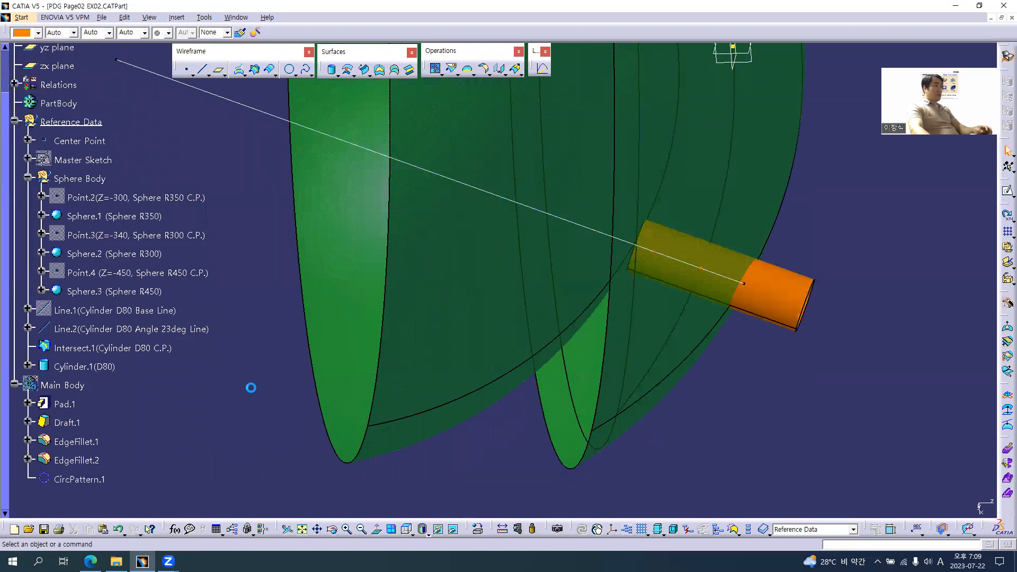
- Examine where the orange cylinder crosses the spheres and compare it with Section cut B-B in the drawing PDF
left_click(685, 302)
middle_click_drag(685, 302, 618, 326)
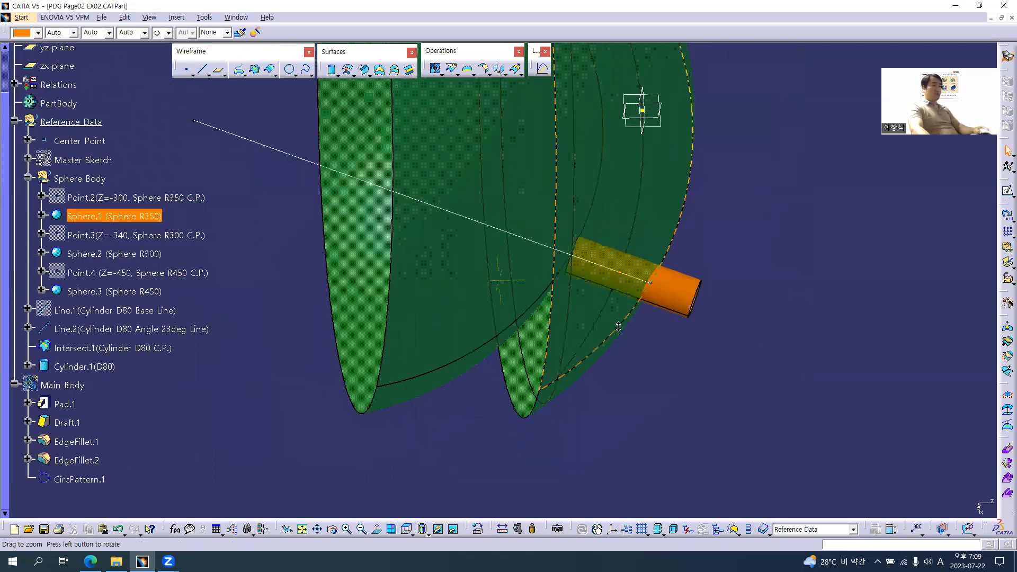
middle_click_drag(615, 288, 577, 320)
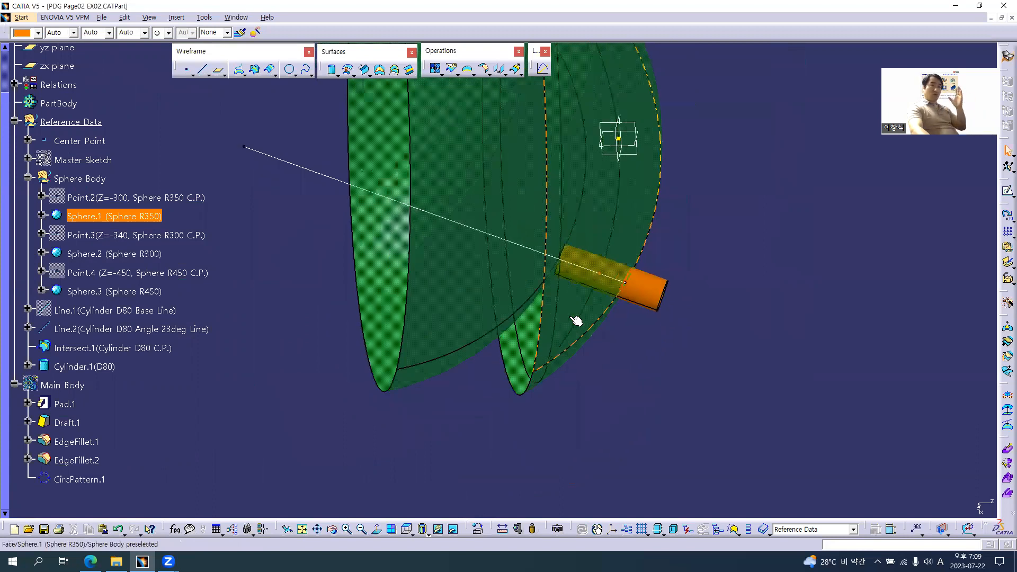
left_click(318, 378)
left_click(440, 329)
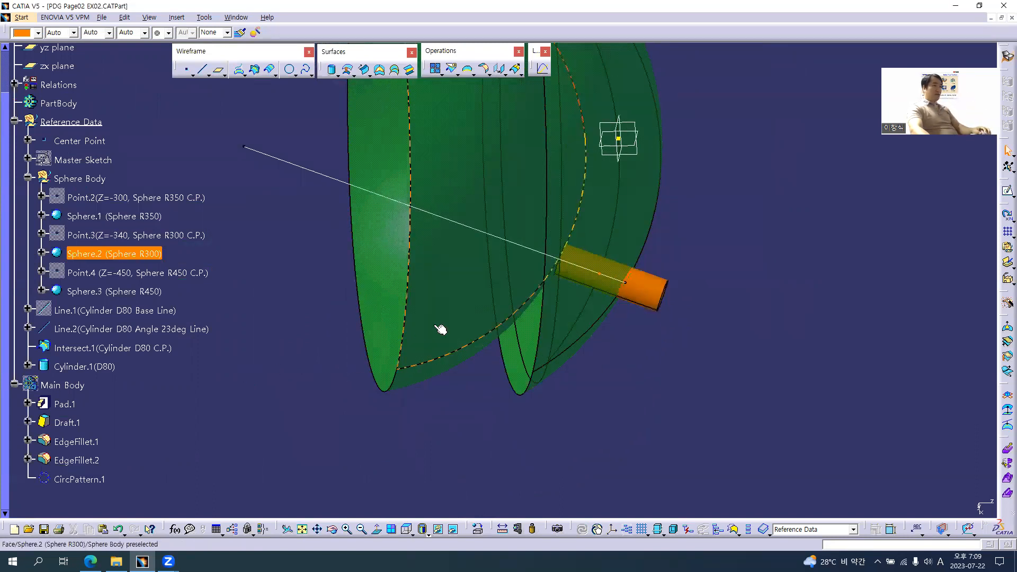
left_click(272, 317)
key("alt+Tab")
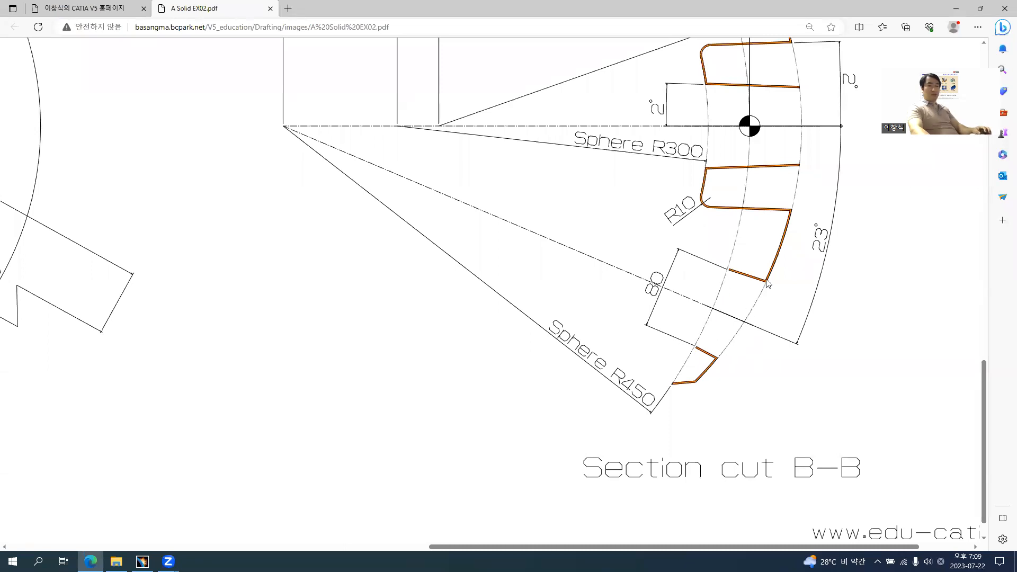
key("alt+Tab")
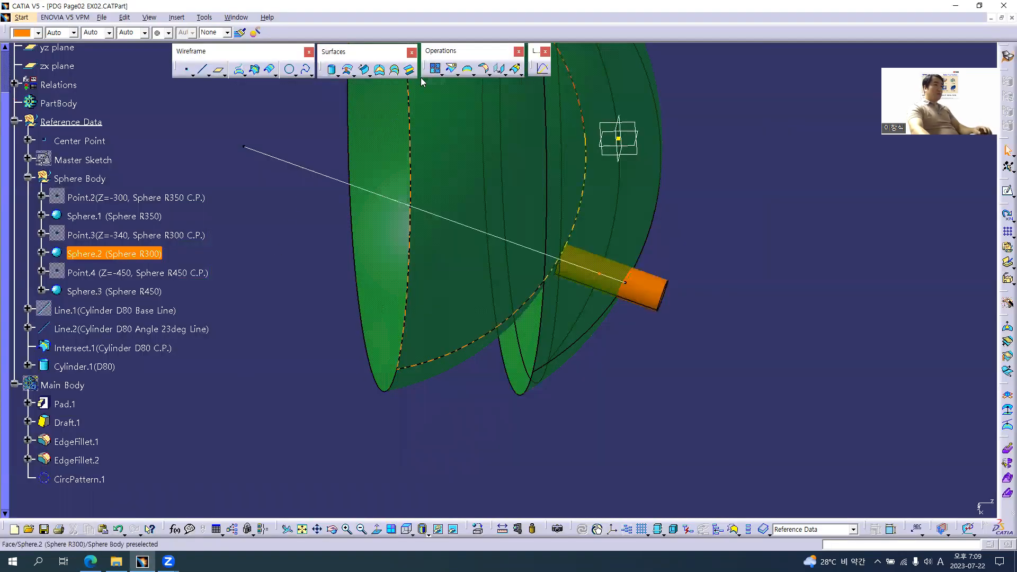
- Start a Standard trim and pick Cylinder.1(D80) as its first element
left_click(457, 75)
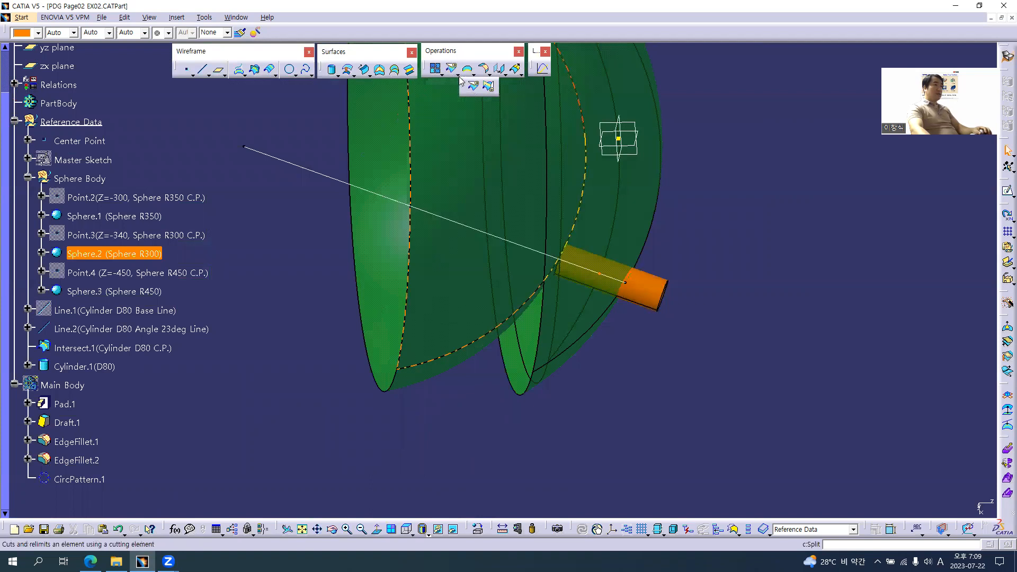
left_click(489, 86)
middle_click_drag(490, 376, 419, 366)
left_click(105, 369)
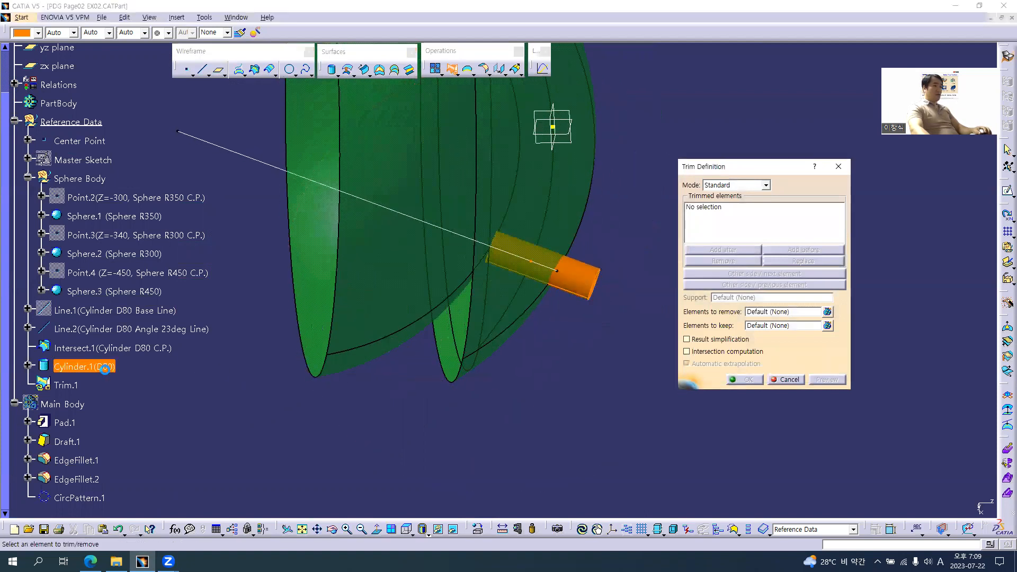
mouse_move(542, 378)
middle_mouse_down()
mouse_move(497, 379)
mouse_move(504, 321)
mouse_move(507, 384)
middle_mouse_up()
- Check Section cut B-B in the drawing PDF and add Sphere.1 (Sphere R350) as the second trimmed element
key("alt+Tab")
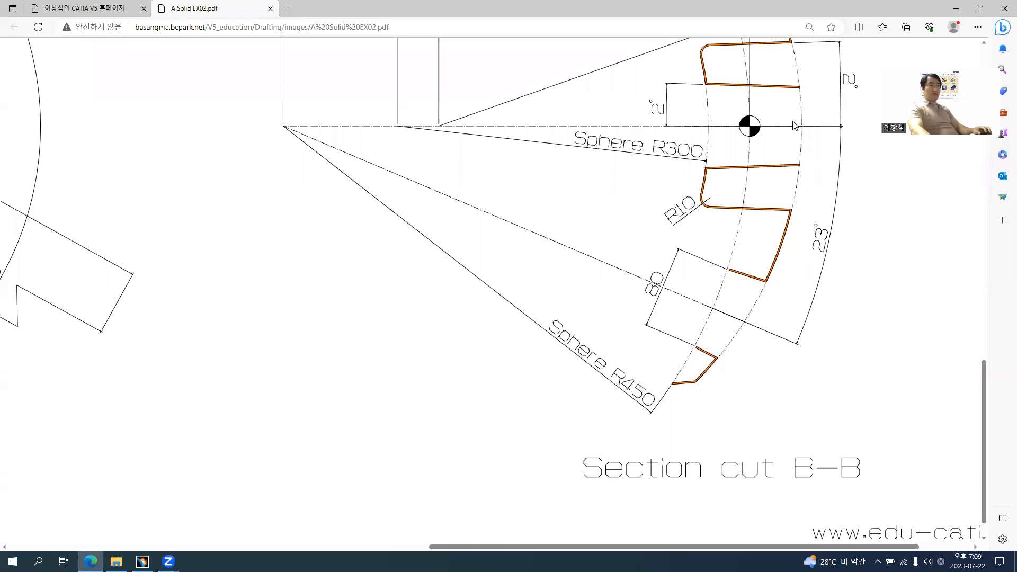
scroll(795, 126, "up", 6)
scroll(779, 250, "down", 3)
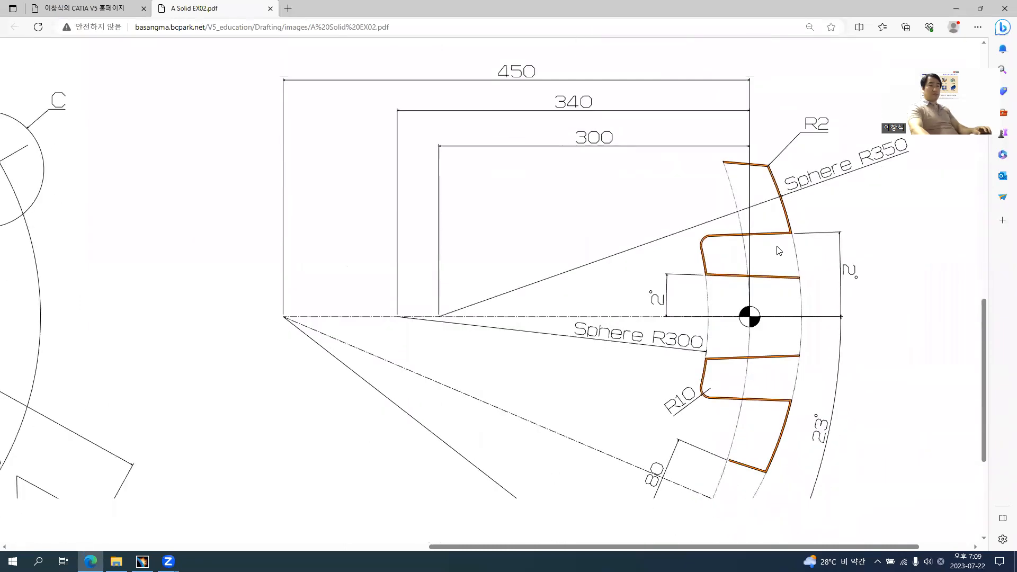
scroll(779, 250, "down", 2)
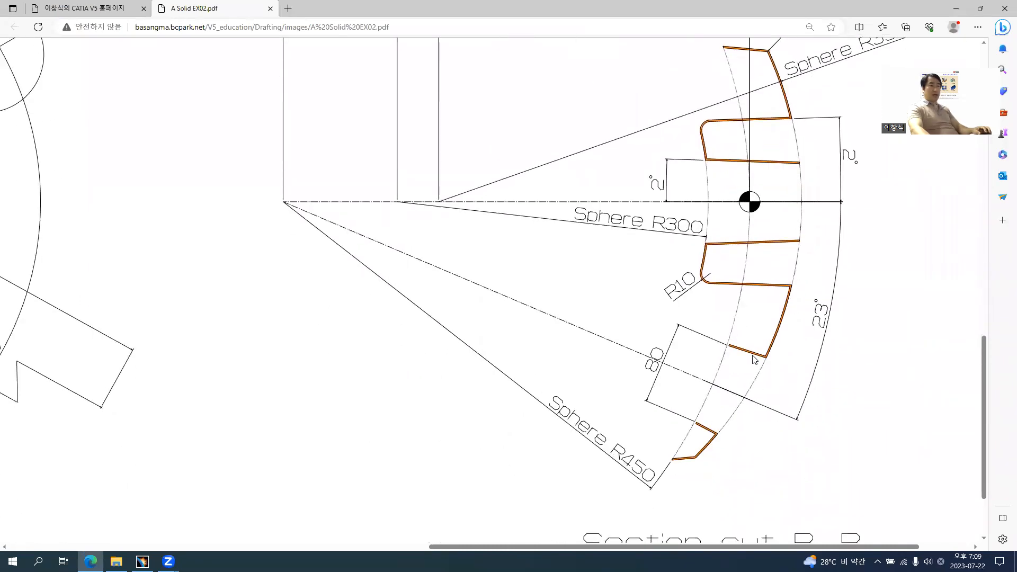
key("alt+Tab")
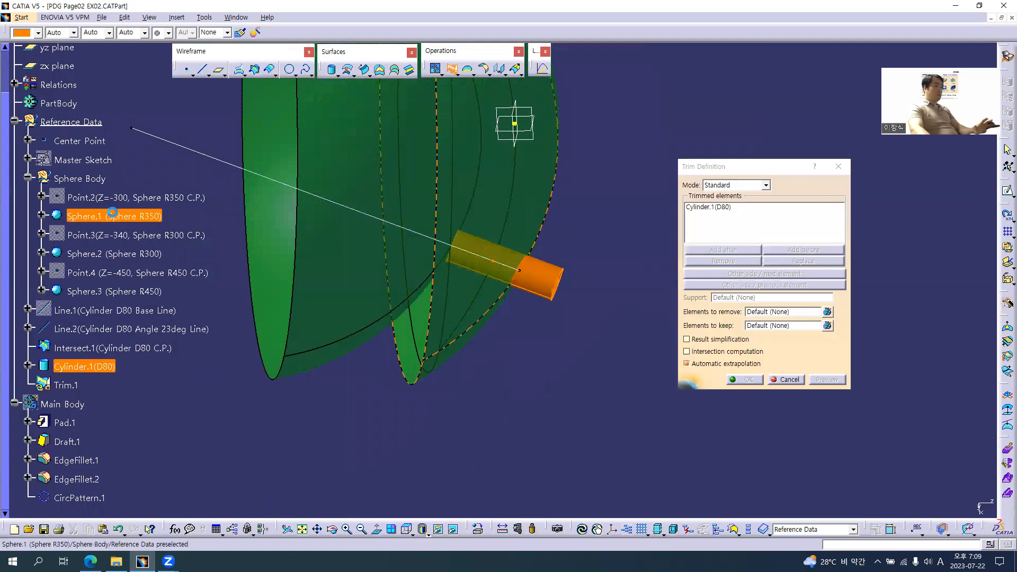
left_click(113, 215)
middle_click_drag(500, 375, 534, 273)
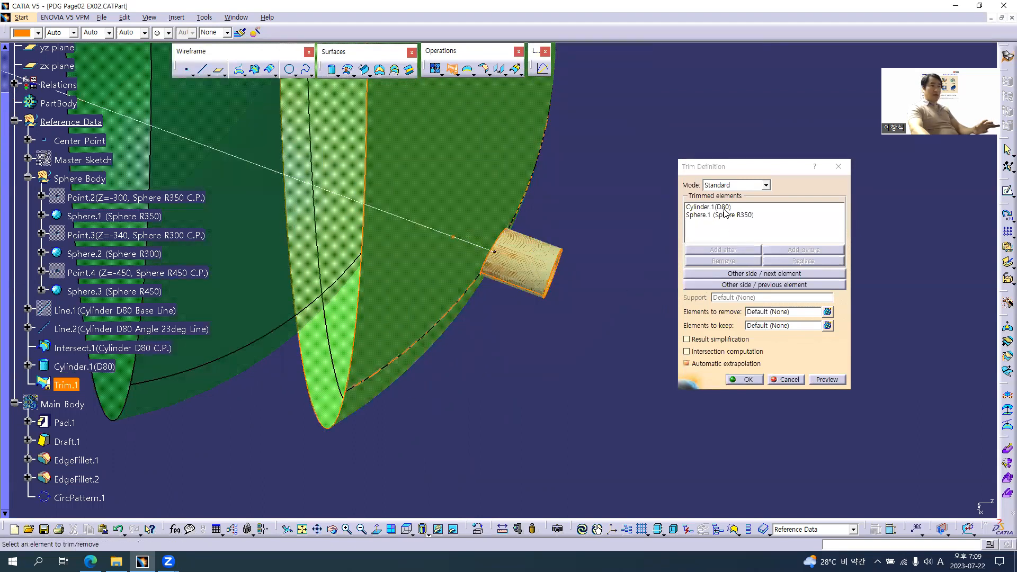
- Switch the kept sides of both trimmed elements to retain the cylinder portion inside Sphere R350 and the cap closing its outer end
left_click(746, 274)
middle_click_drag(494, 272, 302, 287)
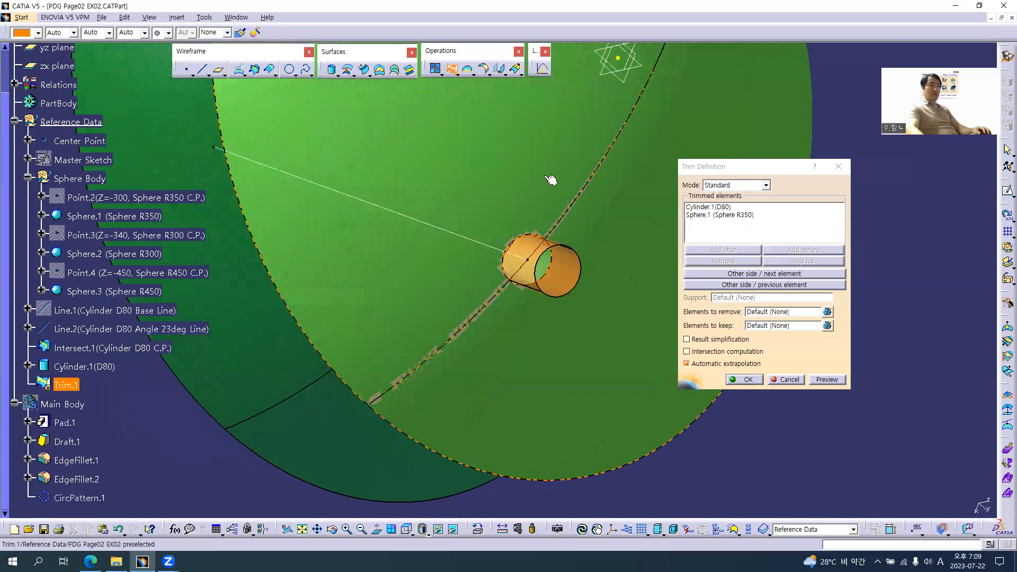
left_click(744, 285)
middle_click_drag(566, 258, 479, 211)
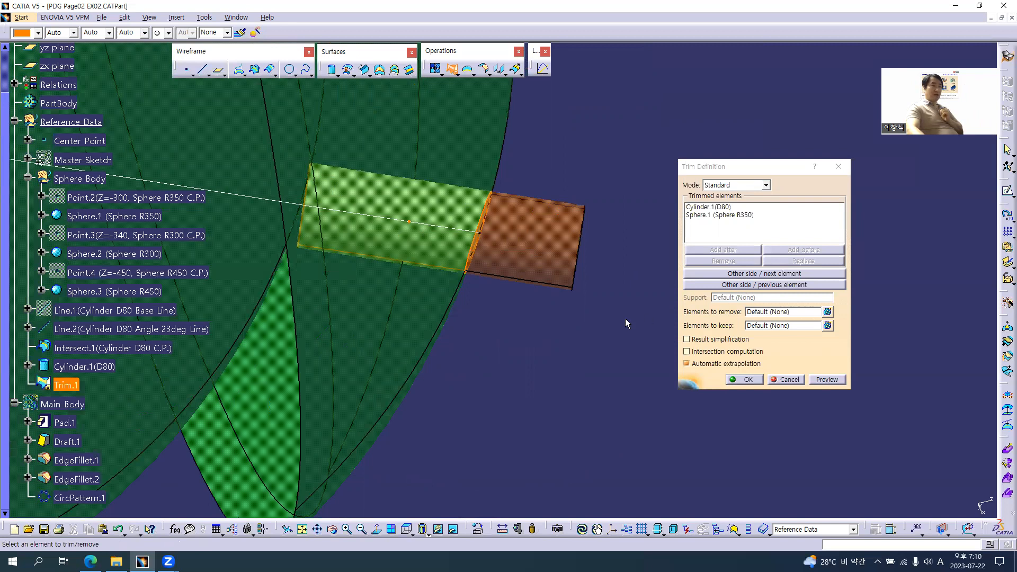
middle_click_drag(505, 325, 636, 343)
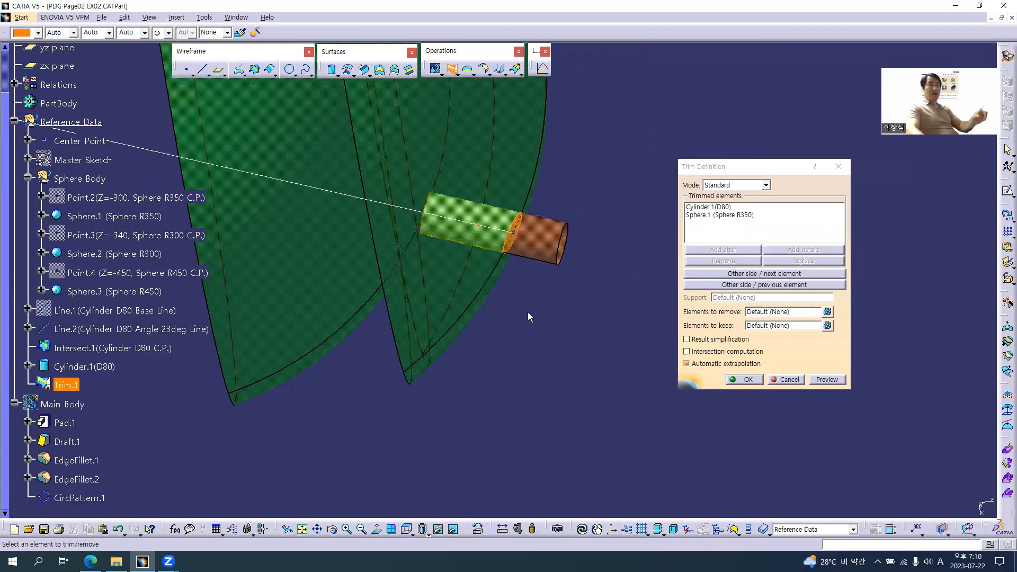
middle_click_drag(346, 242, 419, 248)
- Check the sphere radius in the drawing PDF and add Sphere.3 (Sphere R450) as the third trimmed element
key("alt+Tab")
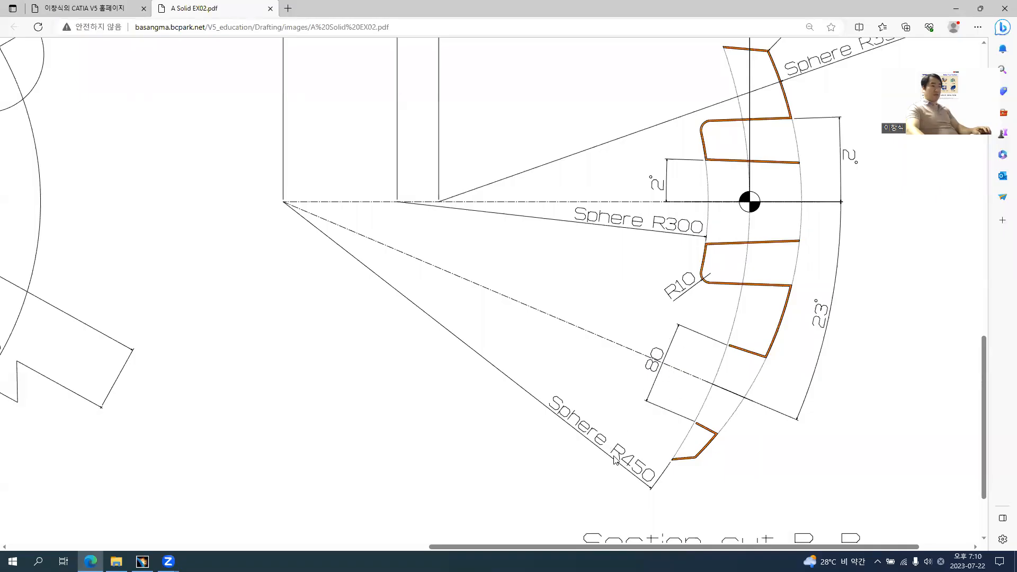
key("alt+Tab")
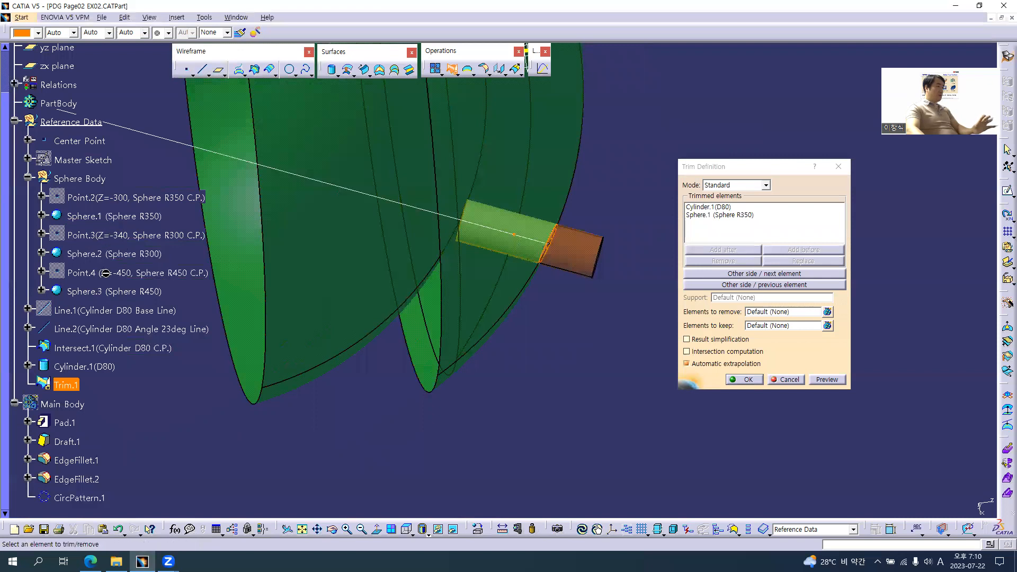
left_click(108, 291)
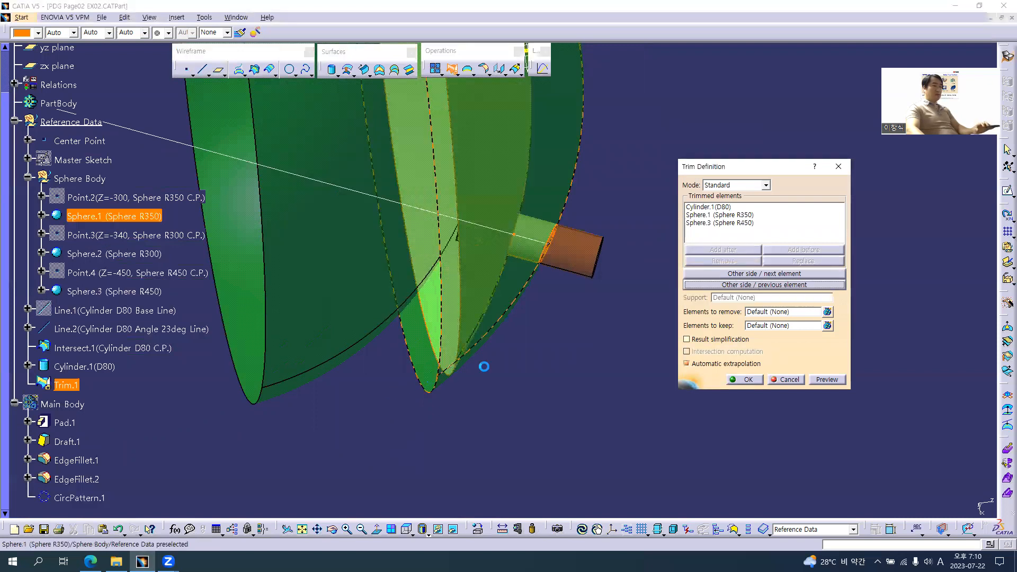
middle_click_drag(512, 363, 546, 397)
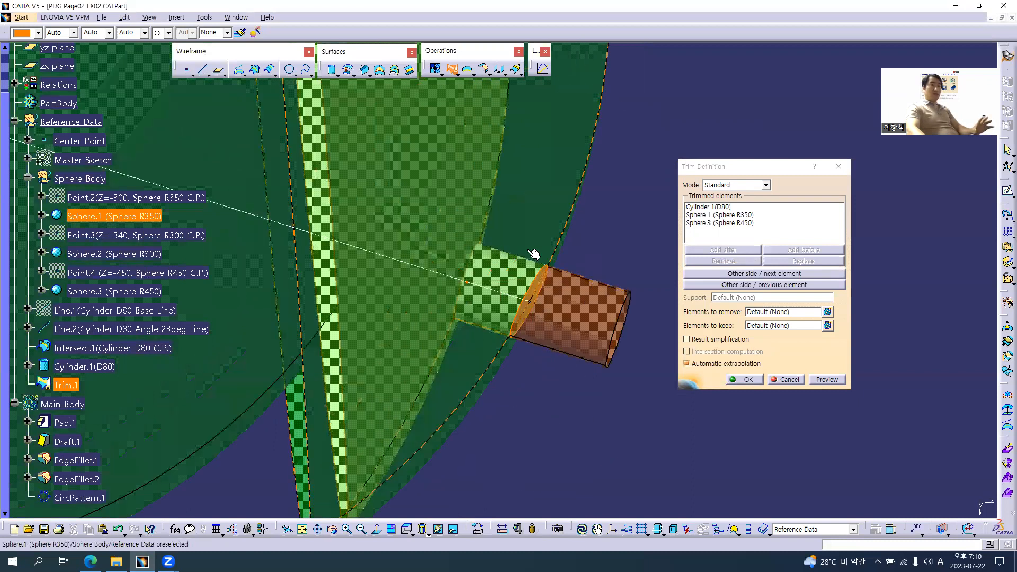
middle_click_drag(541, 307, 429, 185)
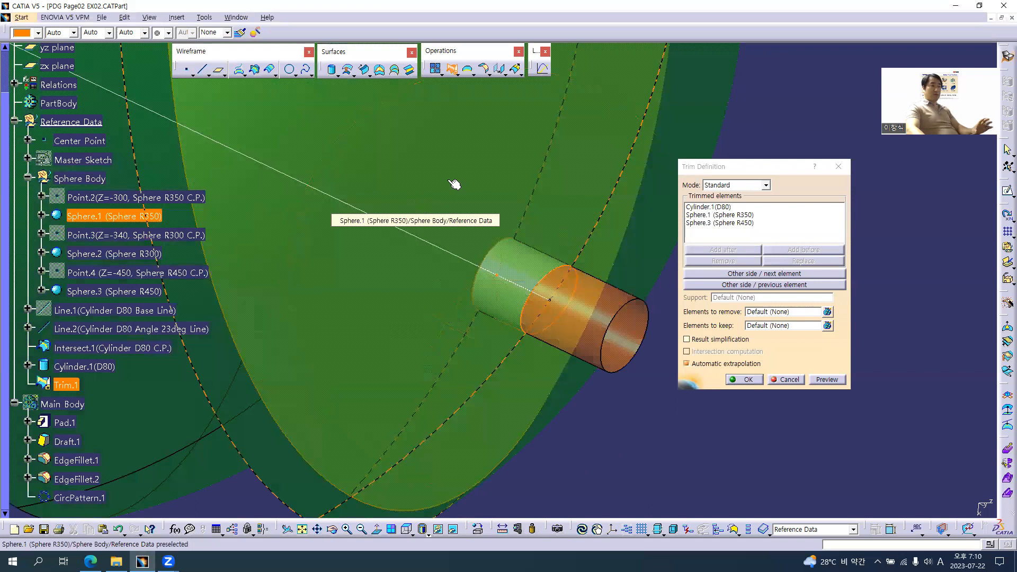
- Switch the kept side of the previous element to retain the cylinder segment between Sphere R450 and Sphere R350, and complete the trim
left_click(741, 284)
middle_click_drag(397, 253, 544, 223)
middle_click_drag(460, 291, 433, 277)
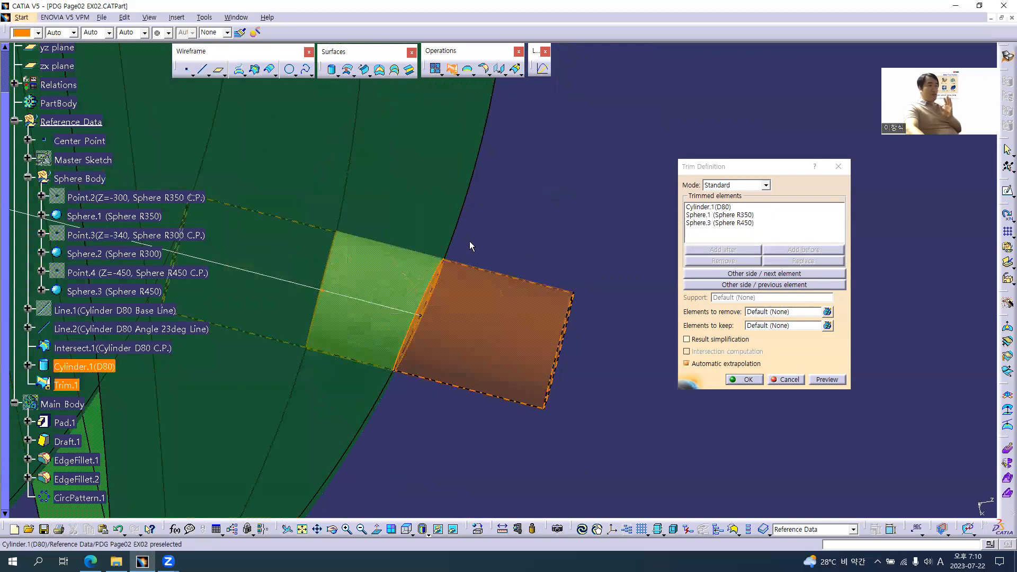
middle_click_drag(452, 341, 482, 301)
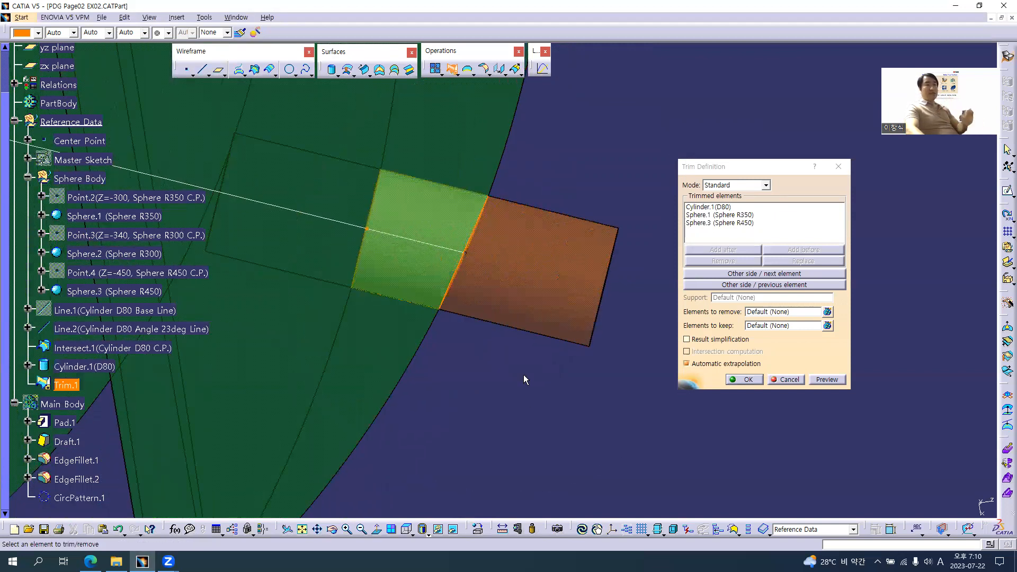
left_click(744, 379)
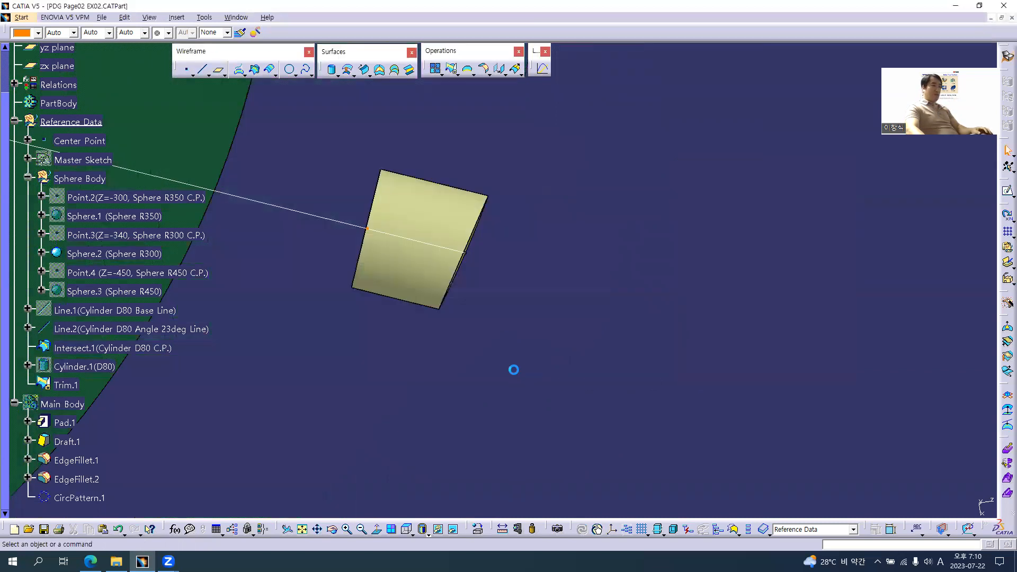
- Group Line.1 through Trim.1 in a new geometrical set named Cylinder Body(D80) under Reference Data
middle_click_drag(430, 309, 638, 341)
middle_click_drag(547, 316, 220, 332)
left_click(89, 312)
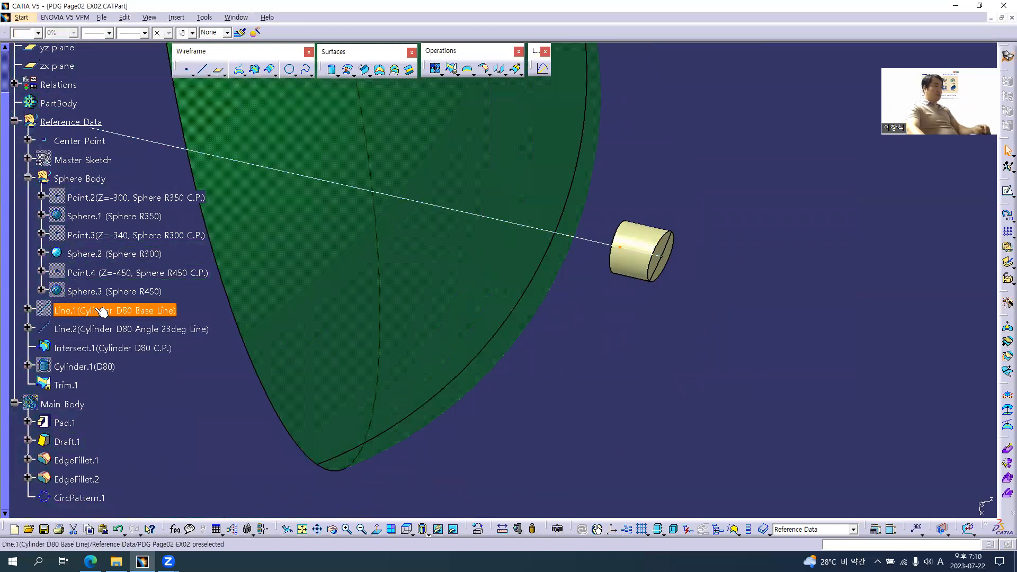
left_click(73, 387, "shift")
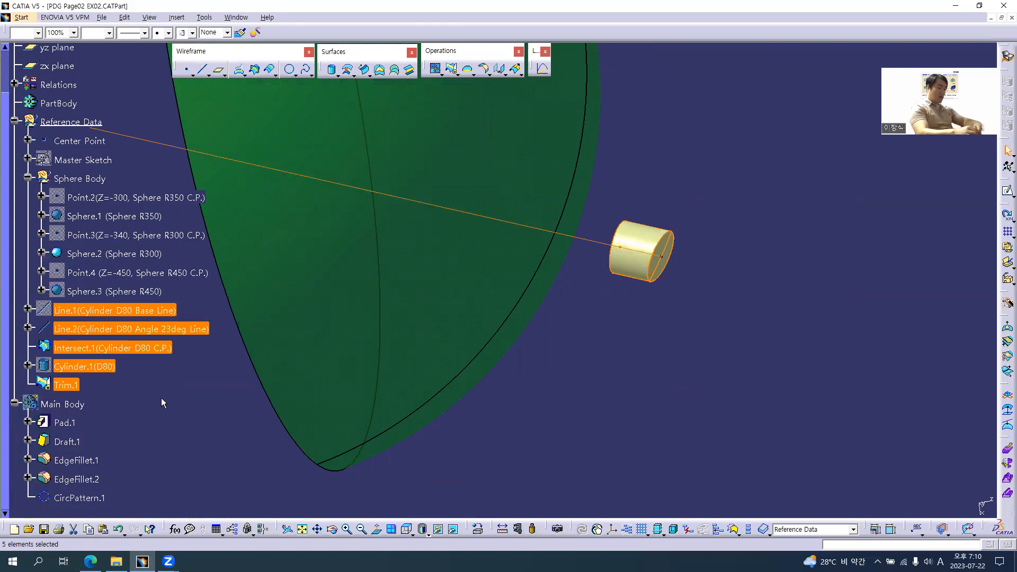
key("ctrl+b")
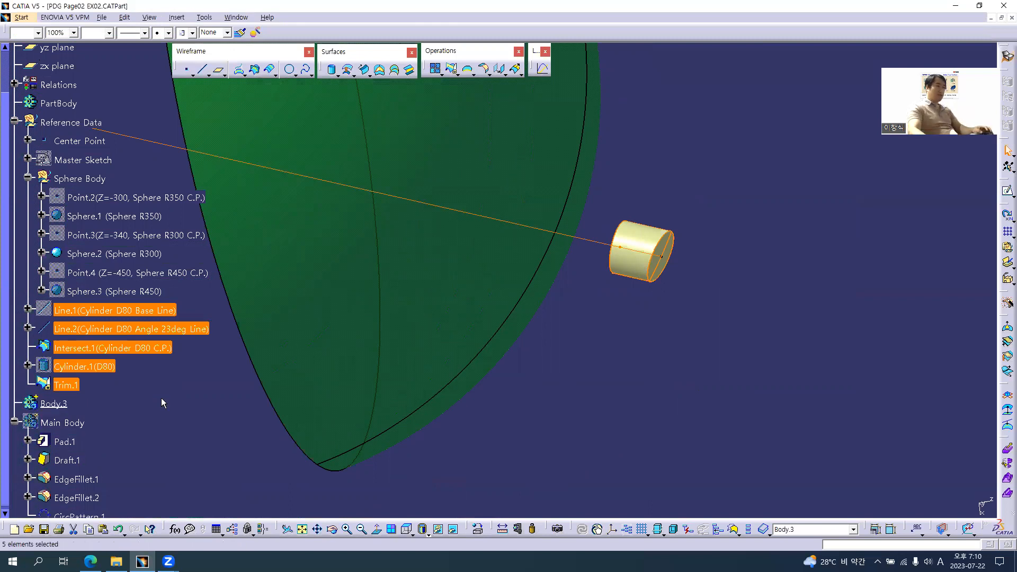
key("alt+i")
key("g")
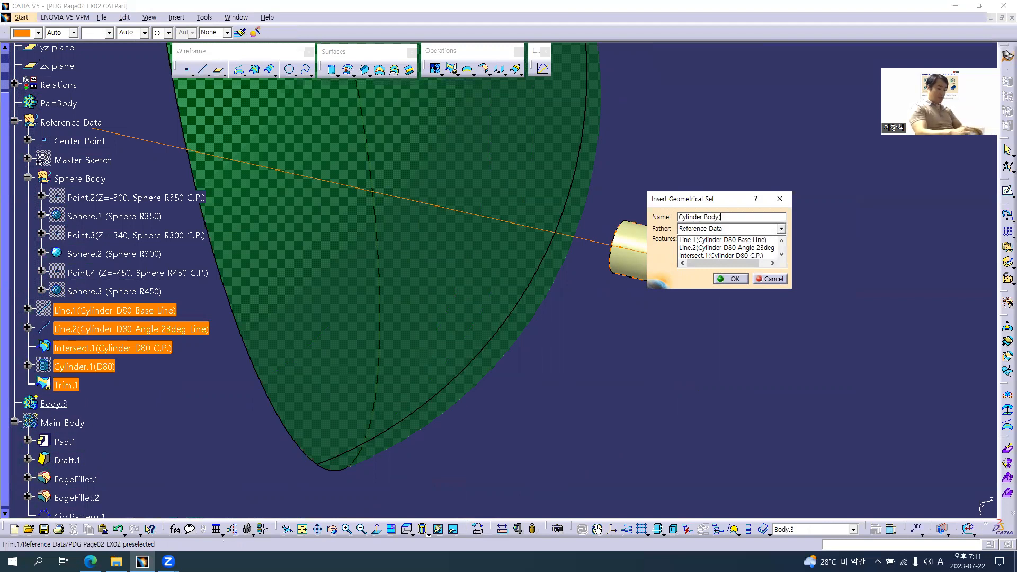
type(")")
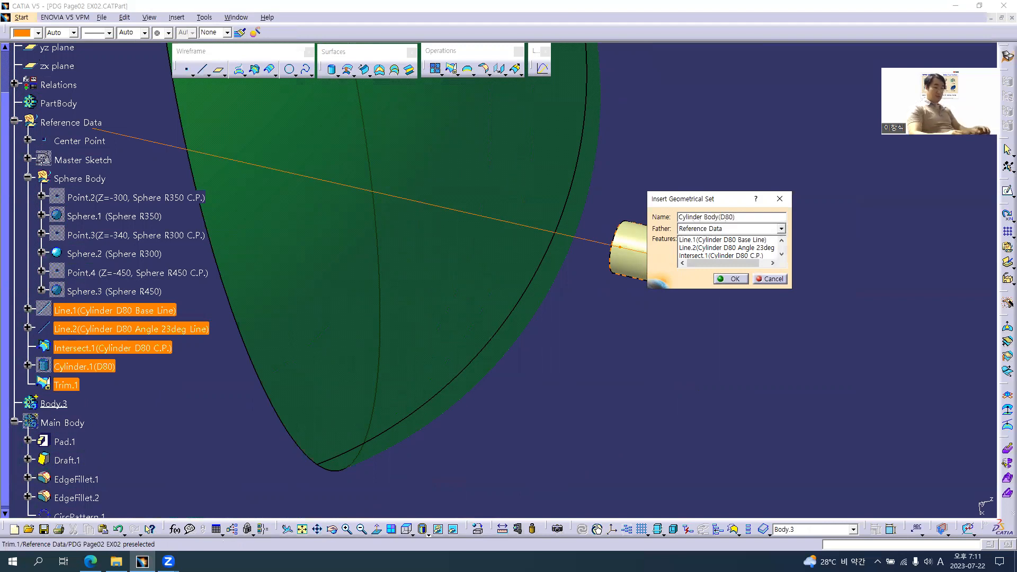
key("Return")
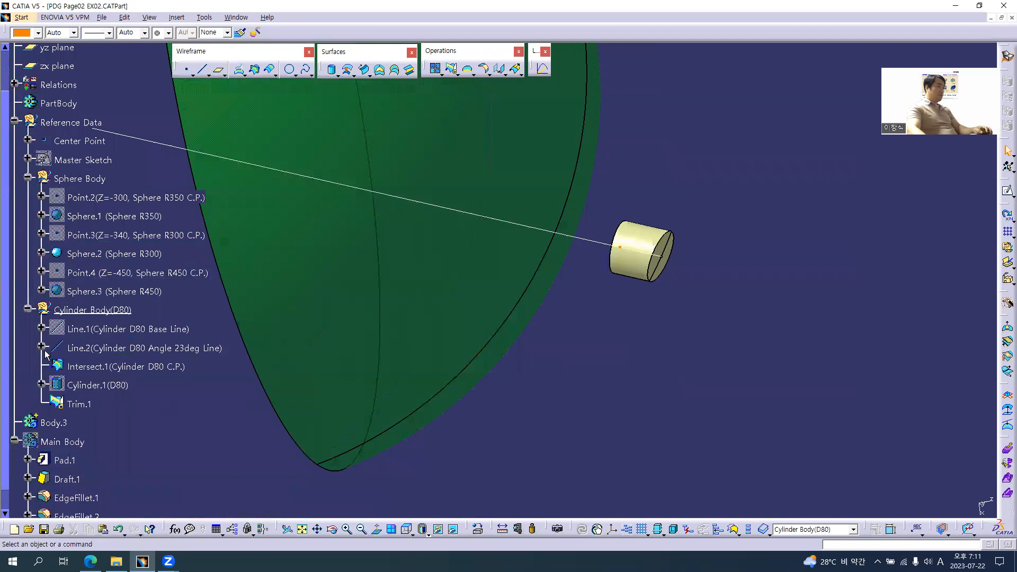
- Hide Line.2 (Cylinder D80 Angle 23deg Line) and Intersect.1 (Cylinder D80 C.P.)
left_click(80, 348)
left_click(99, 366, "ctrl")
right_click(99, 367)
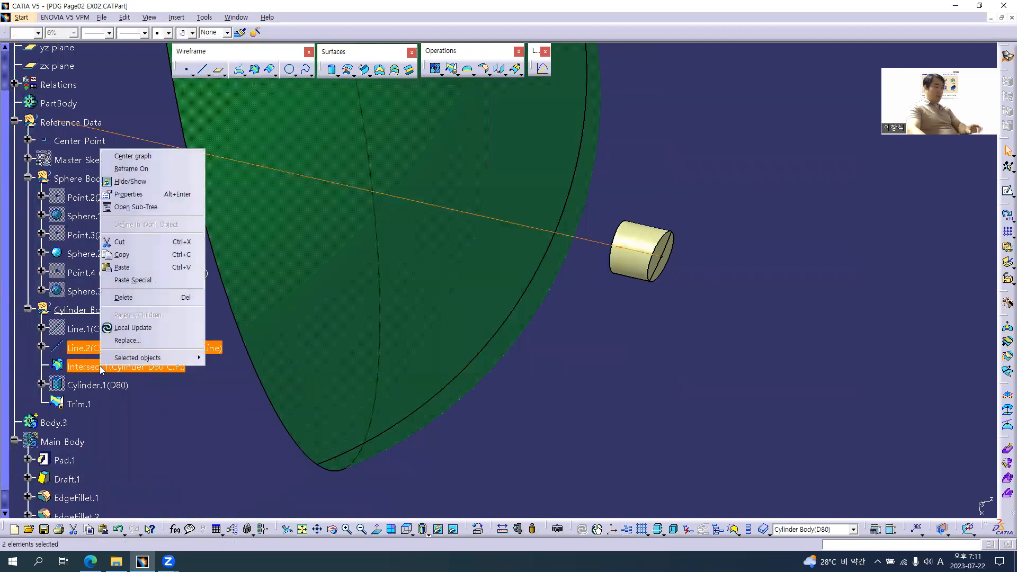
key("h")
- Color the trimmed cylinder surface Trim.1 orange
left_click(80, 403)
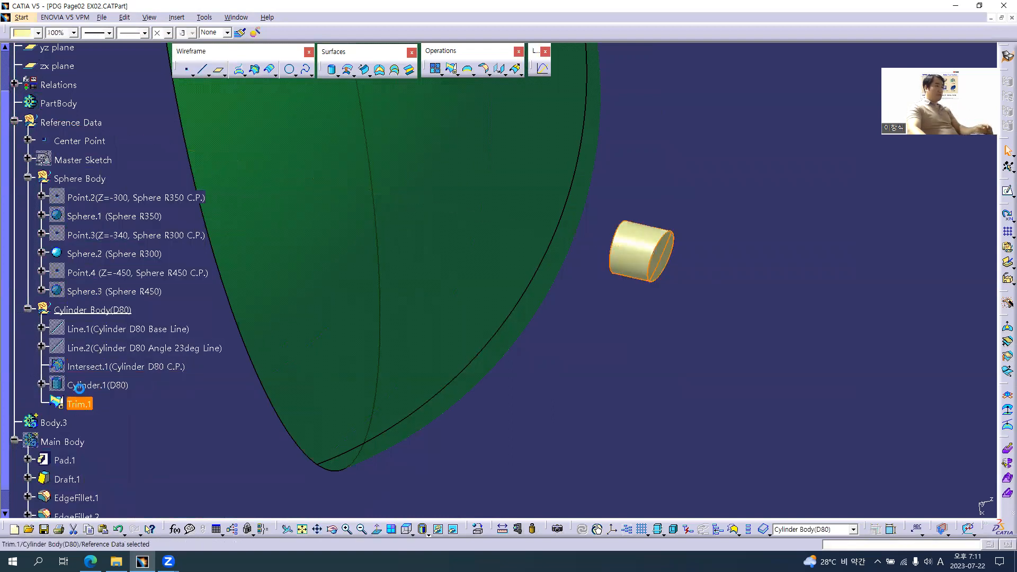
left_click(32, 32)
left_click(24, 119)
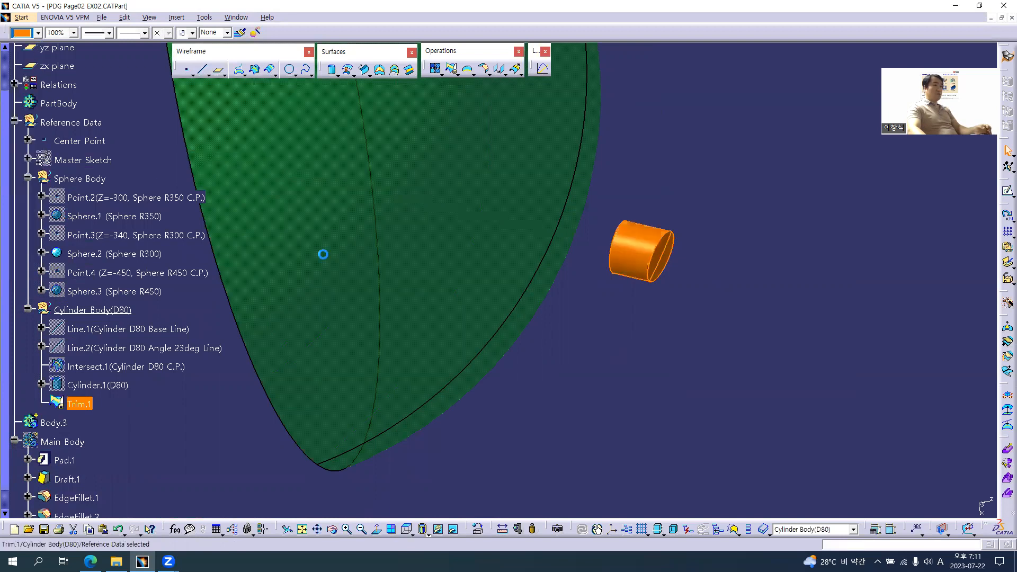
middle_click_drag(546, 289, 463, 360)
- Hide Sphere.2 (Sphere R300) and collapse the Sphere Body and Cylinder Body(D80) sets in the tree
right_click(115, 254)
left_click(148, 288)
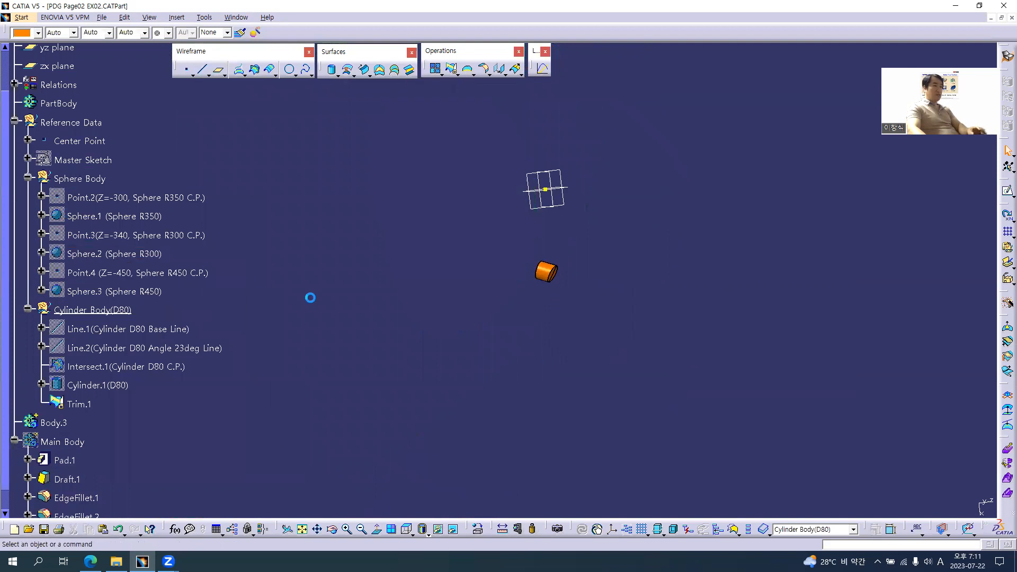
middle_click_drag(439, 303, 424, 111)
middle_click(694, 246)
middle_click_drag(432, 294, 411, 265)
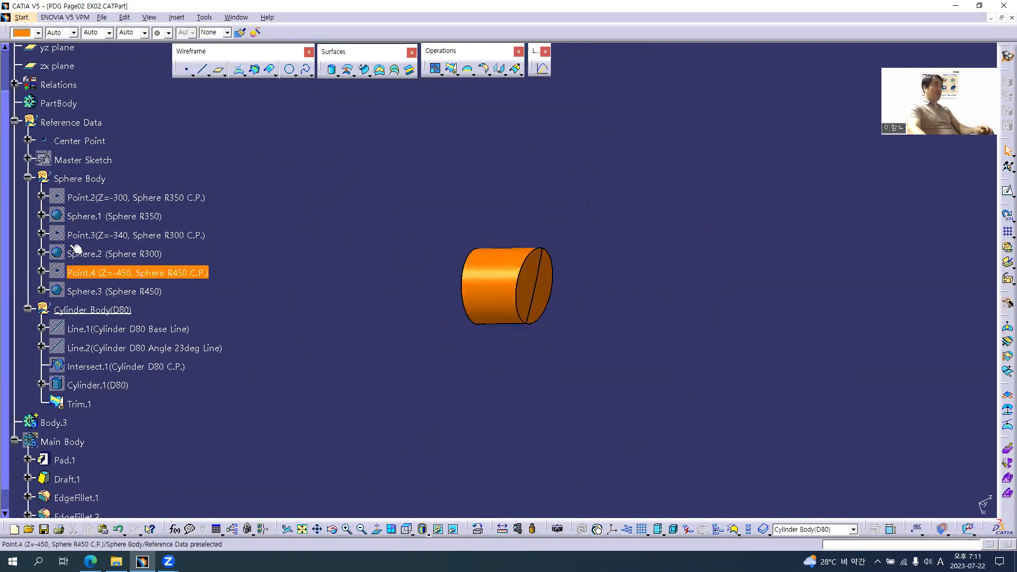
left_click(27, 177)
left_click(27, 196)
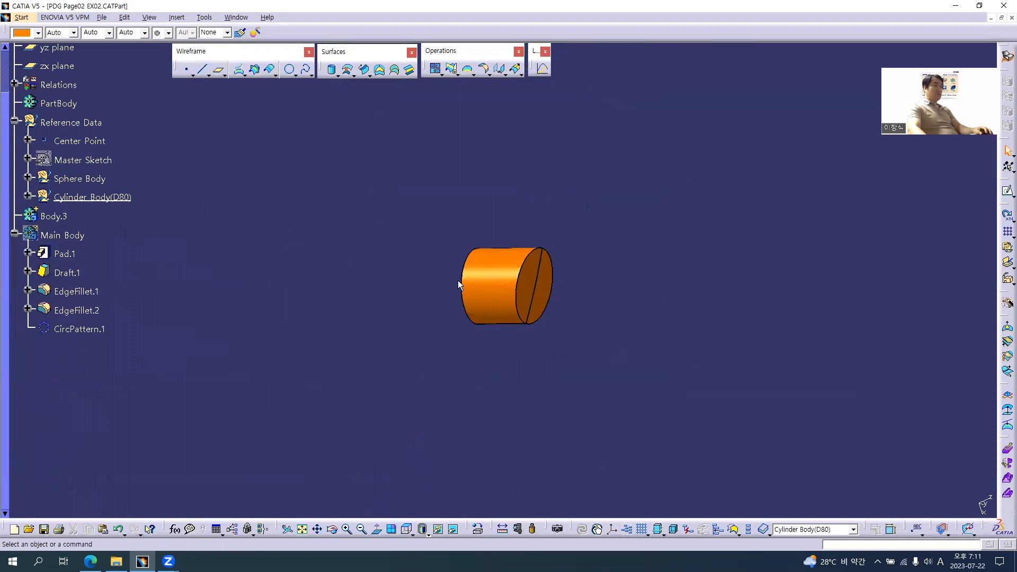
middle_click_drag(405, 279, 406, 278)
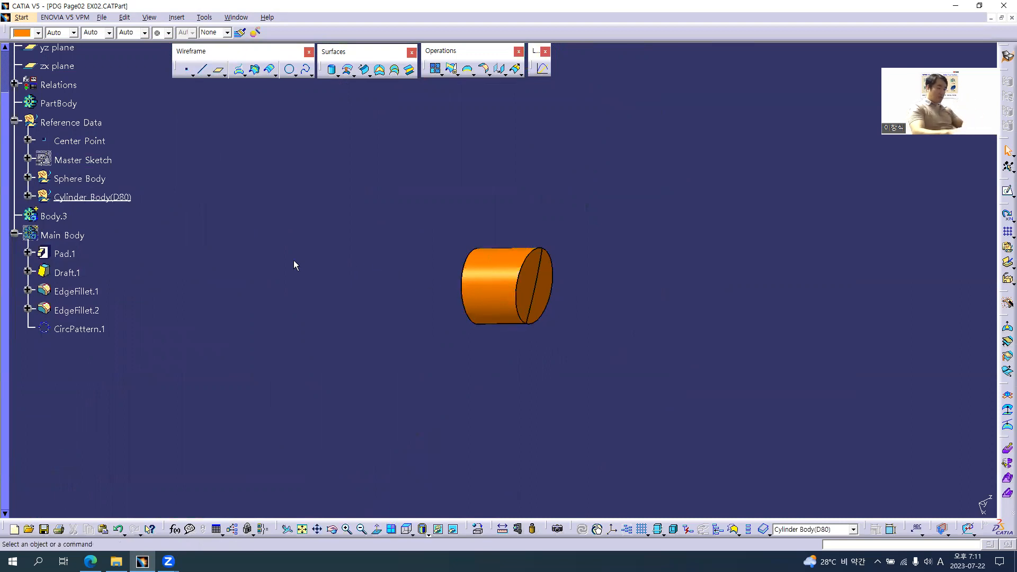
- Insert a new body and rename it Cylinder Body(D80)
key("alt+i")
key("Return")
key("Return")
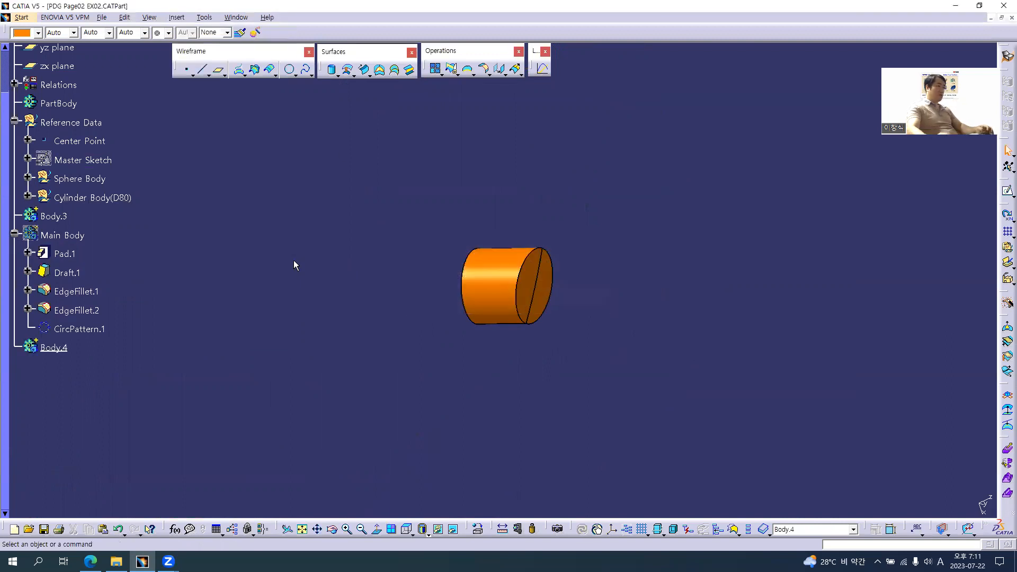
left_click(61, 348)
key("alt+Return")
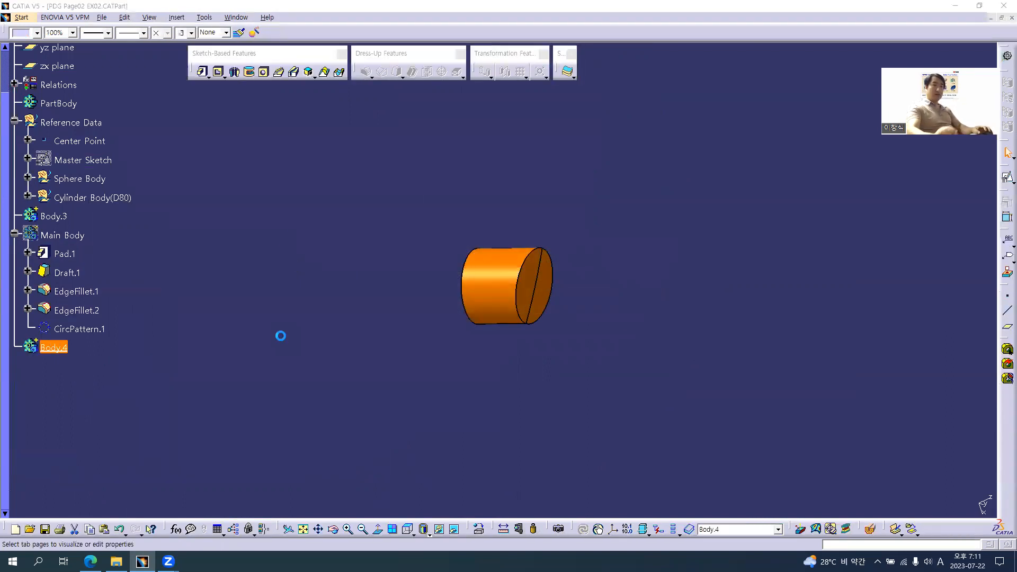
type("Cylinder Body(D")
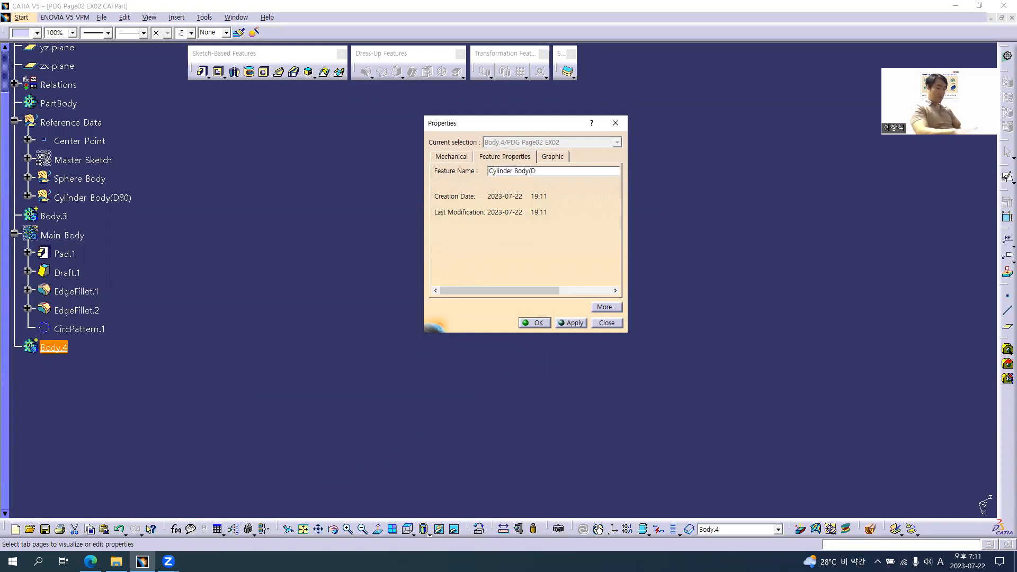
type("80)")
key("Return")
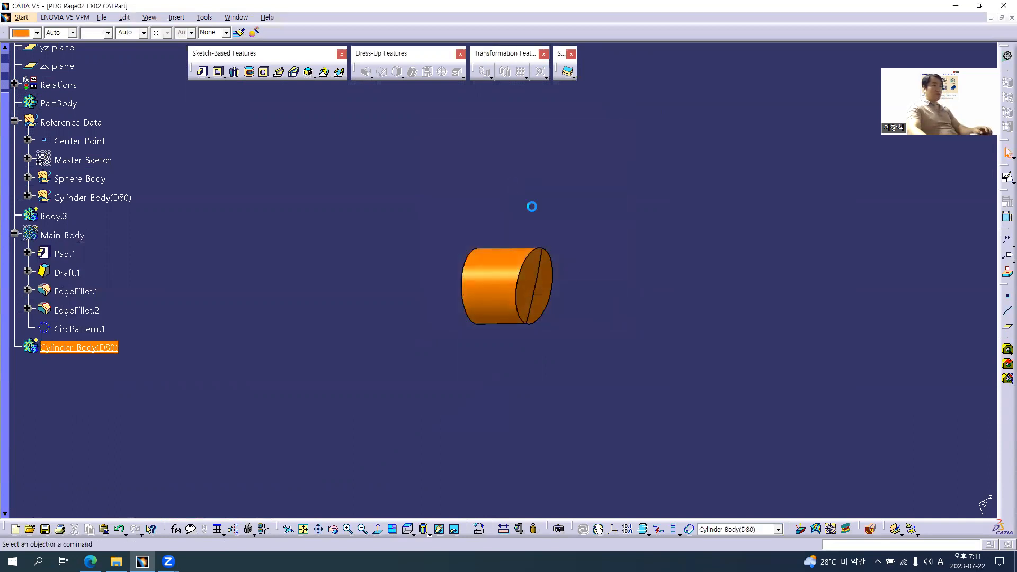
- Collapse Main Body in the tree and convert the trimmed cylinder surface Trim.1 into a solid with Close Surface
left_click(14, 234)
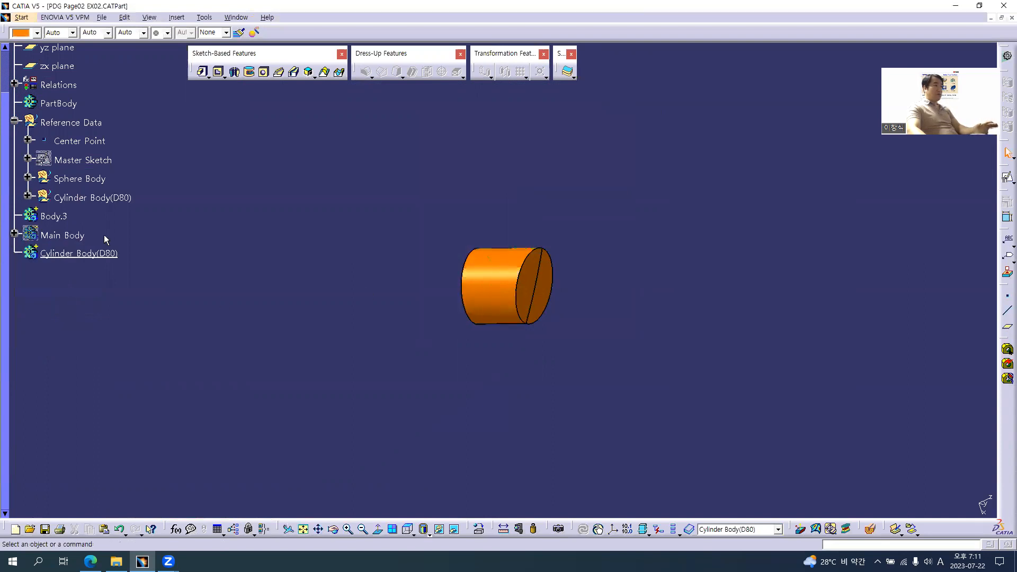
left_click(574, 78)
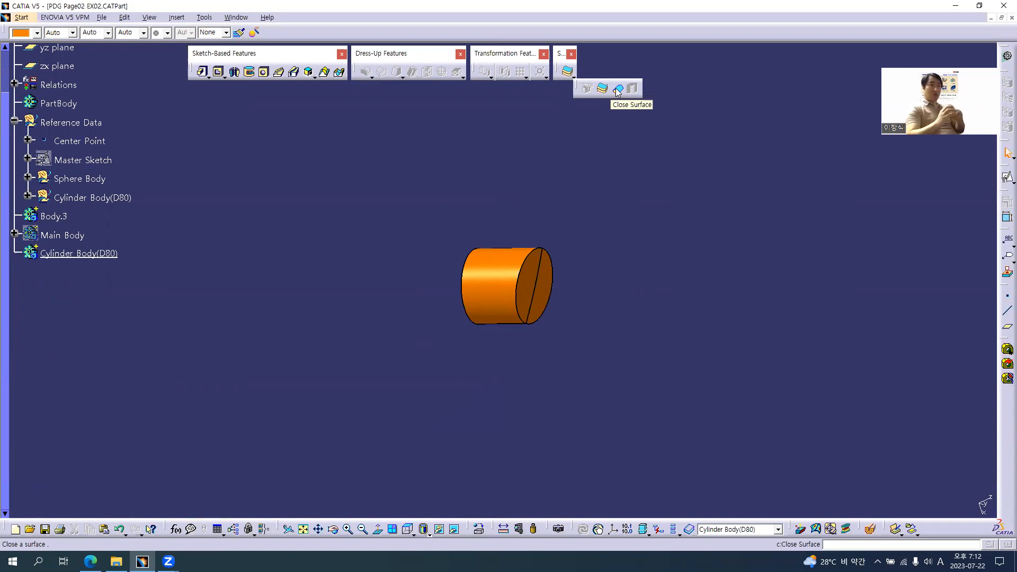
left_click(618, 90)
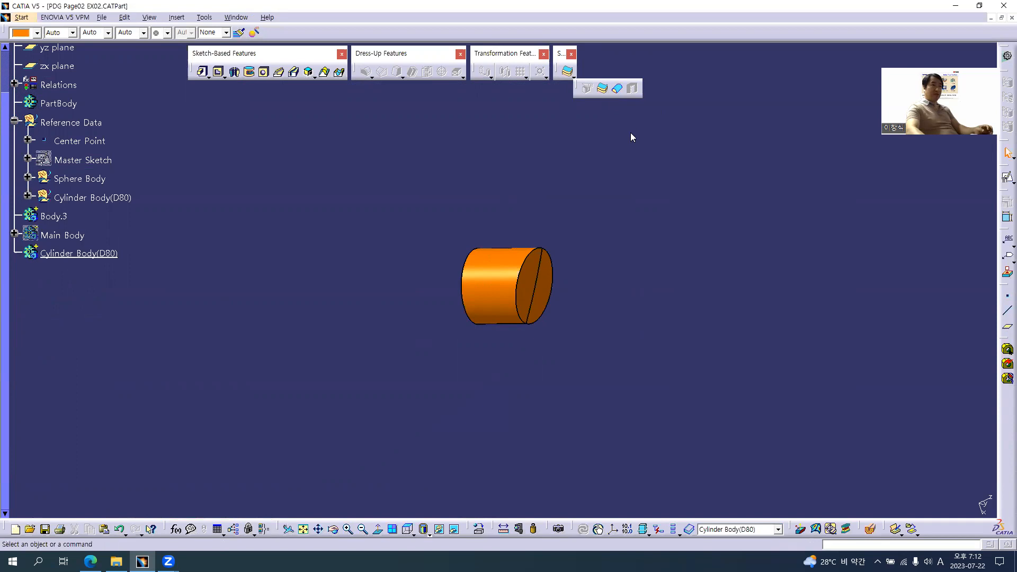
left_click(548, 305)
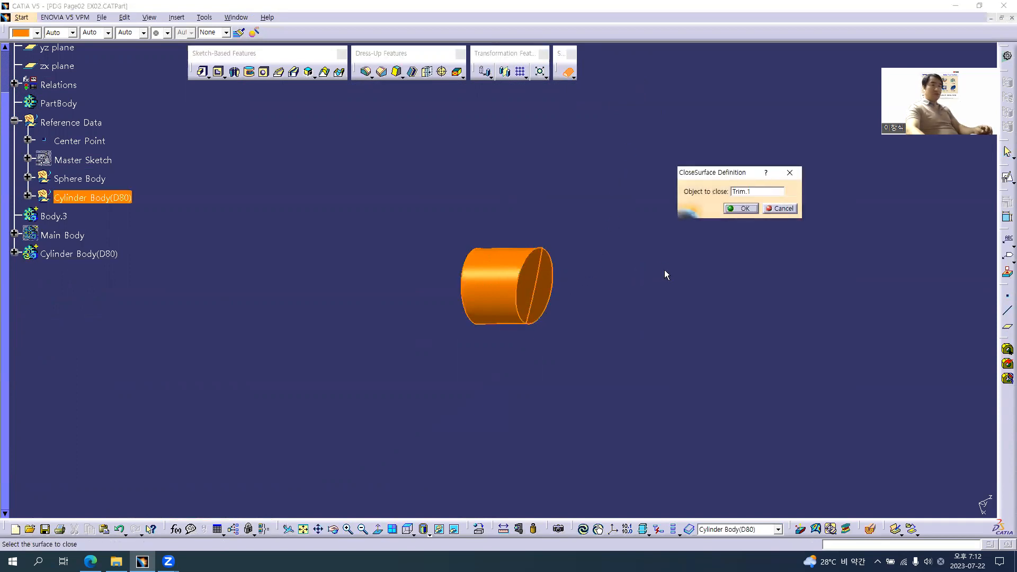
left_click(740, 208)
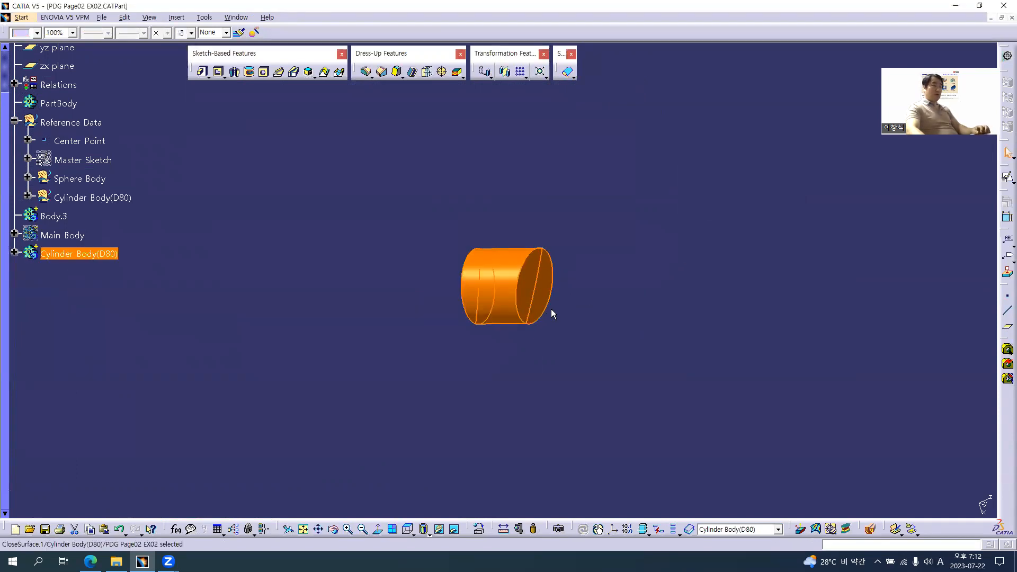
- Hide the surface Trim.1 in the Cylinder Body(D80) geometrical set and collapse that set in the tree
left_click(28, 195)
right_click(79, 286)
key("h")
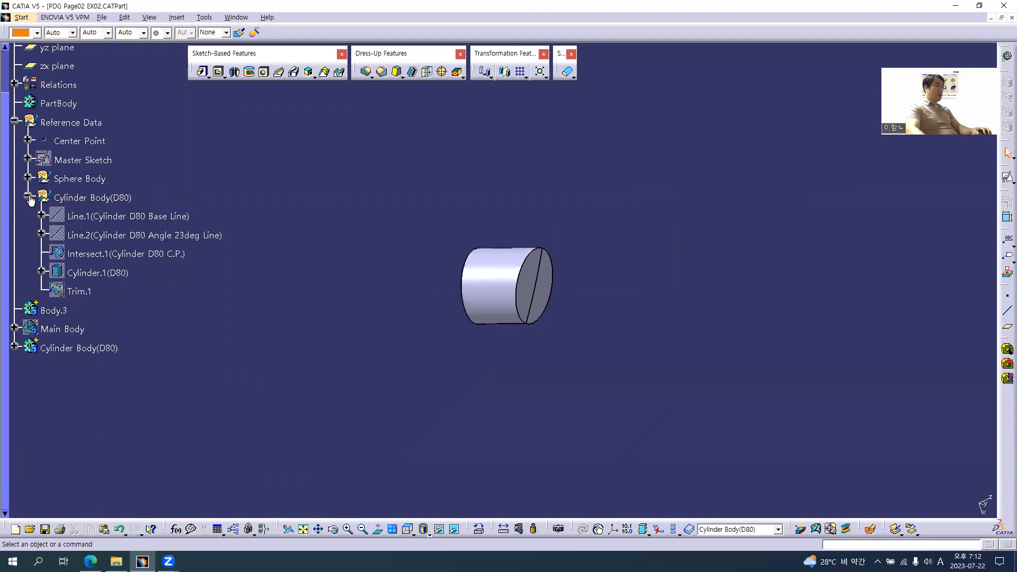
left_click(29, 197)
- Color the solid body Cylinder Body(D80) magenta
left_click(80, 254)
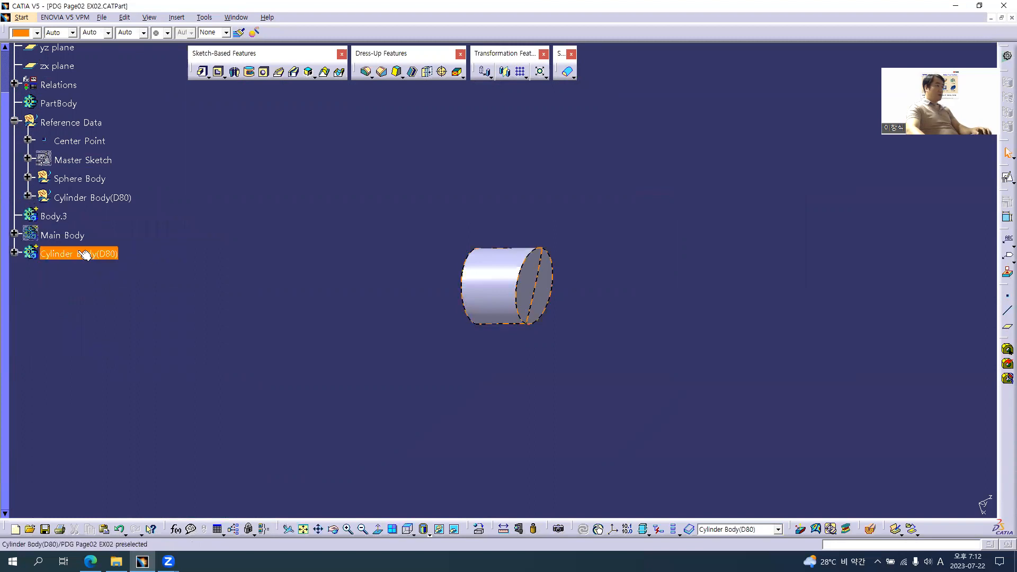
left_click(30, 33)
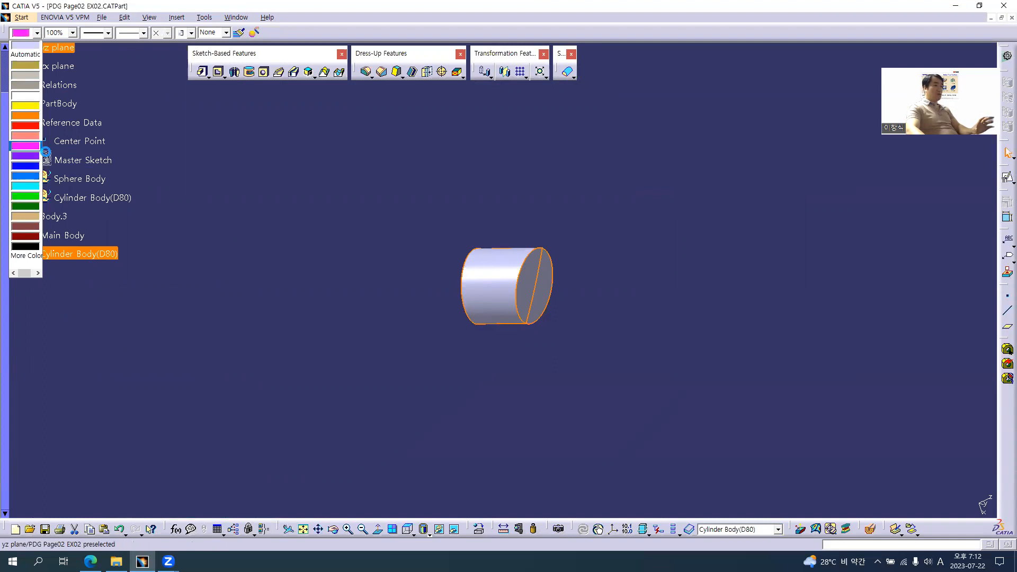
left_click(28, 146)
middle_click_drag(624, 286, 469, 228)
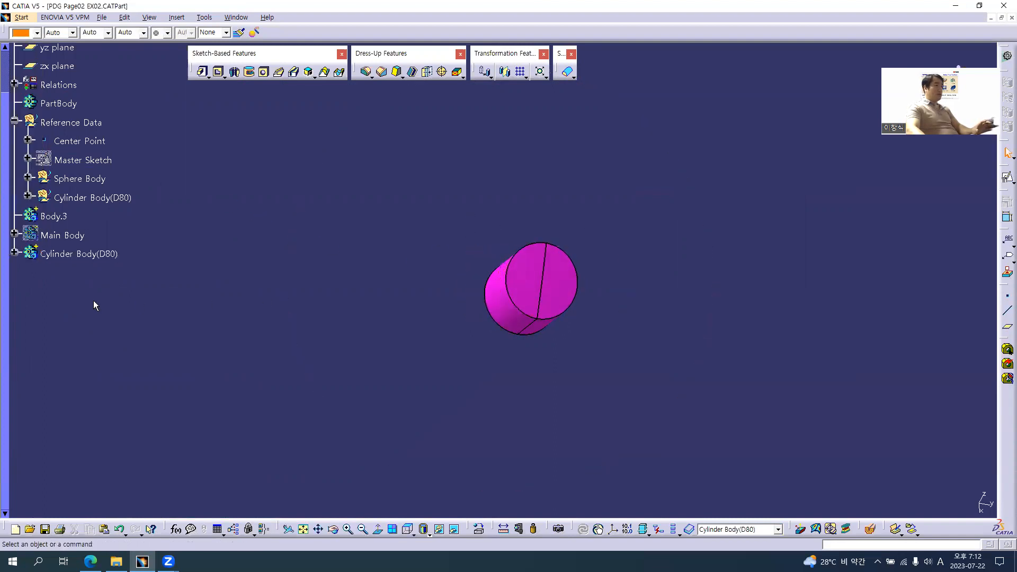
- Copy the circular pattern CircPattern.1 from Main Body into the body Cylinder Body(D80) to repeat the cylinder on all three arms
left_click(14, 234)
left_click(79, 348)
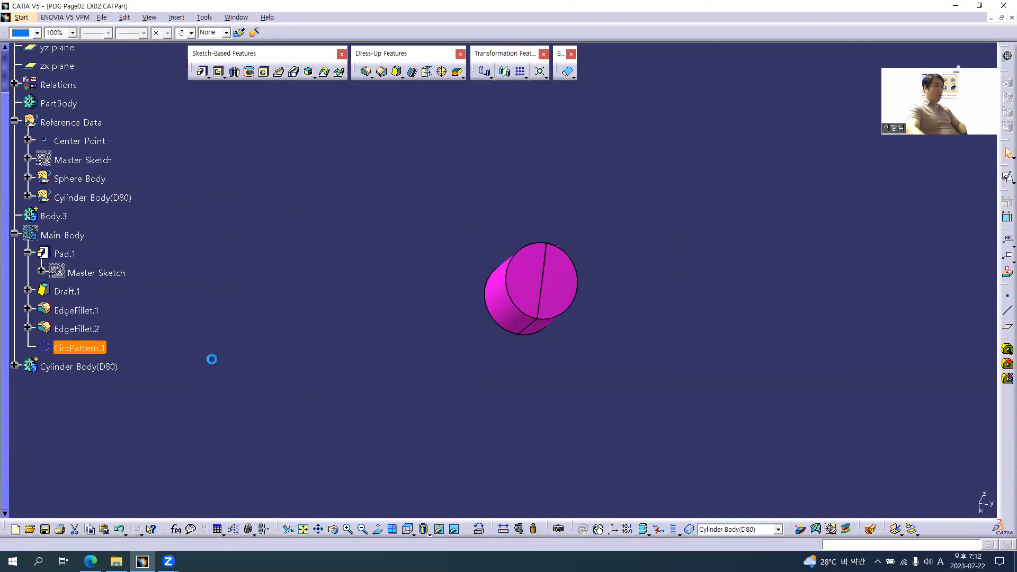
left_click(14, 365)
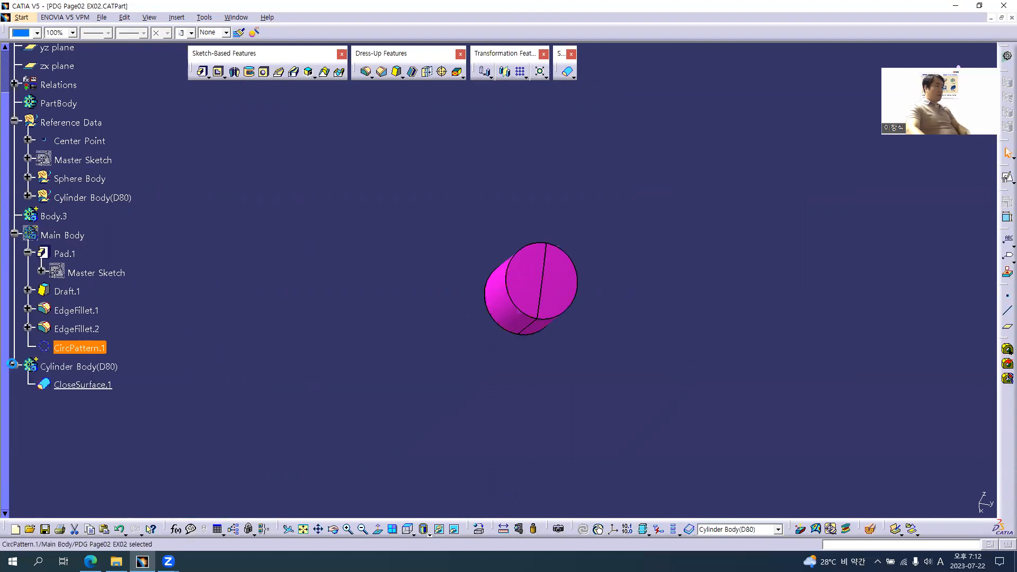
left_click(80, 366)
key("ctrl+v")
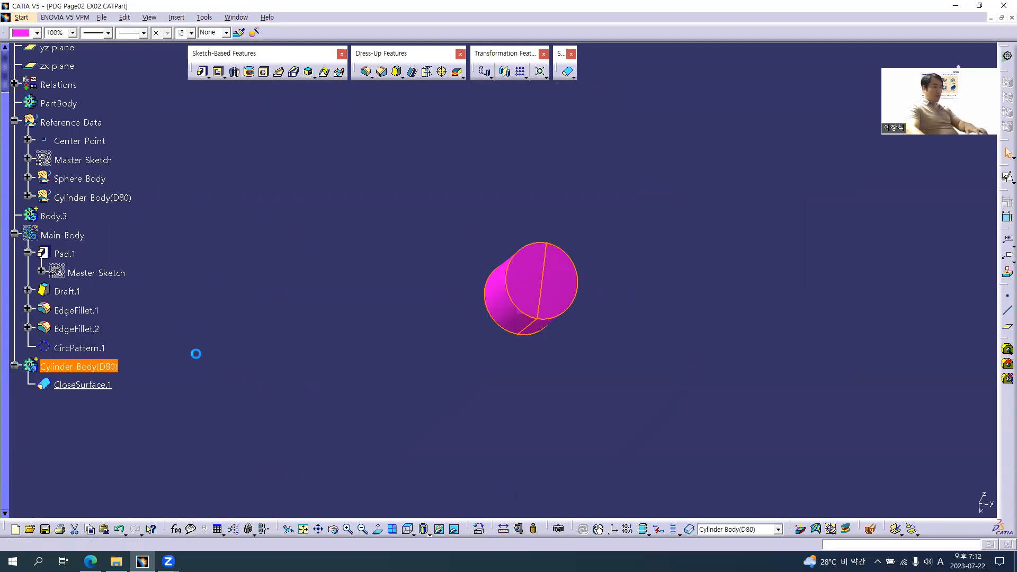
left_click(211, 320)
middle_click_drag(298, 298, 295, 375)
middle_click_drag(386, 321, 370, 370)
- Show Main Body again together with the three patterned cylinders
left_click(62, 235)
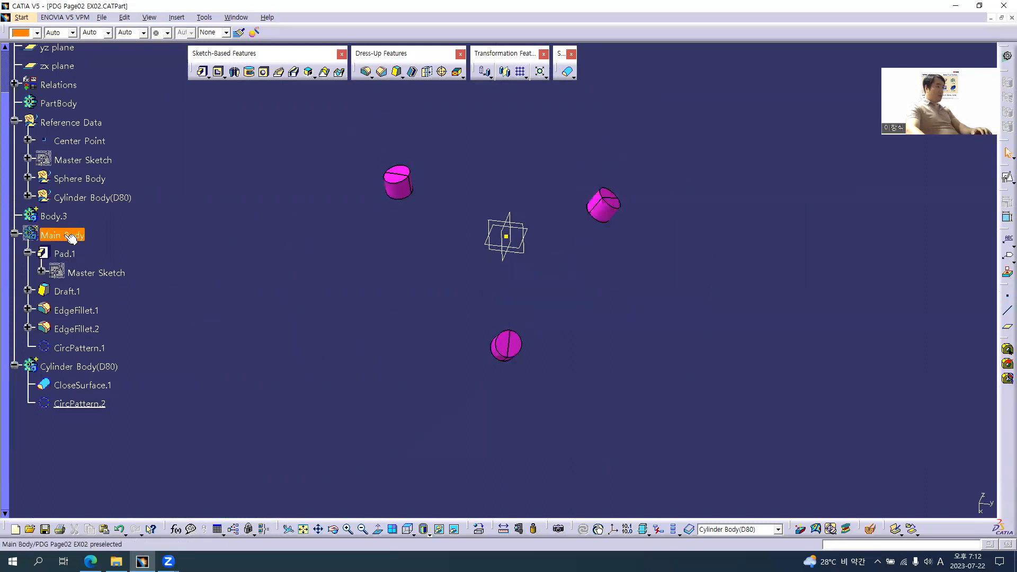
right_click(62, 235)
left_click(85, 266)
middle_click_drag(477, 334, 429, 343)
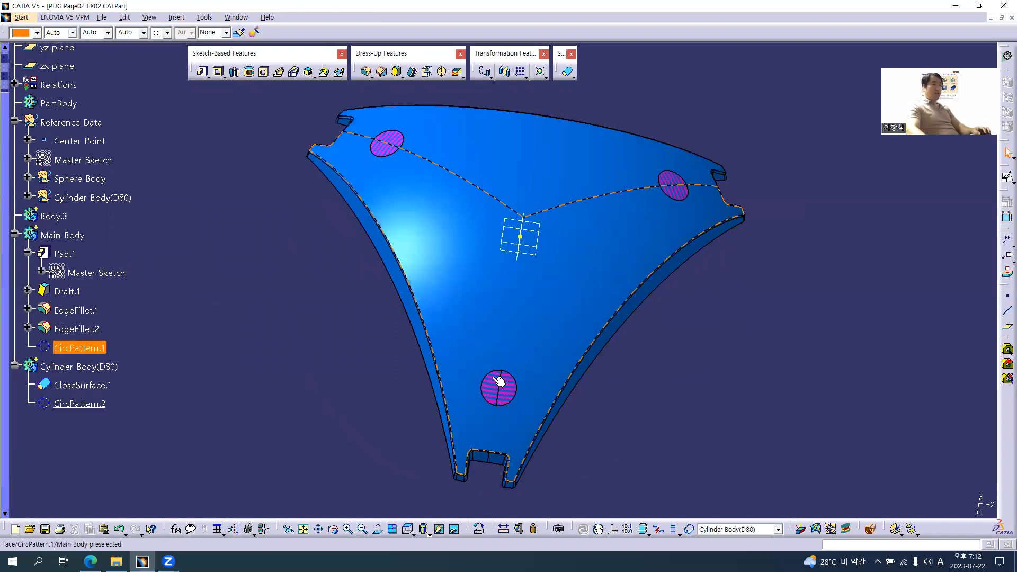
- Check the hole size in the PDF drawing in the browser and set the radius of Cylinder.1(D80) to 40 mm
key("alt+Tab")
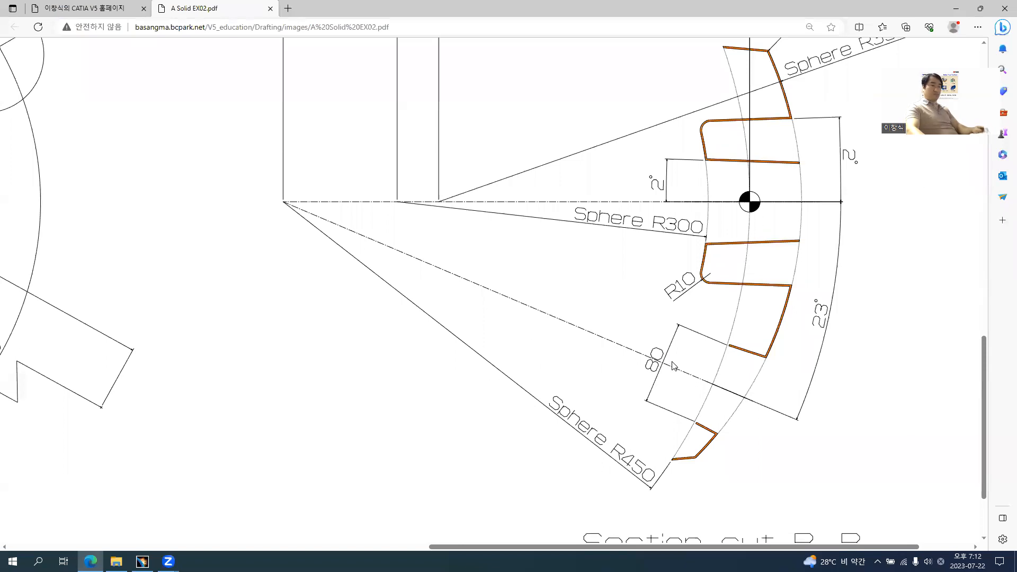
scroll(636, 364, "down", 3, "ctrl")
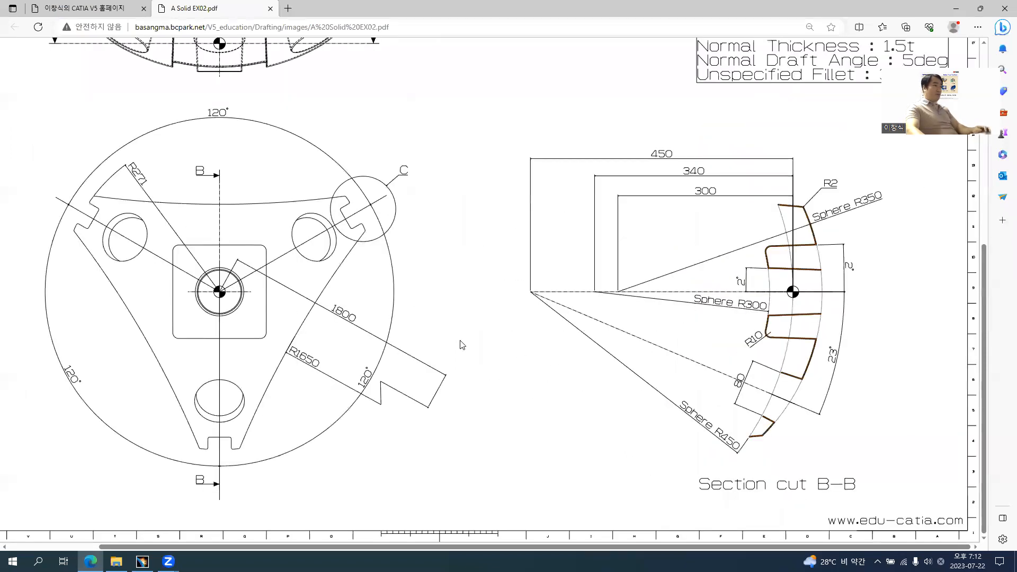
key("alt+Tab")
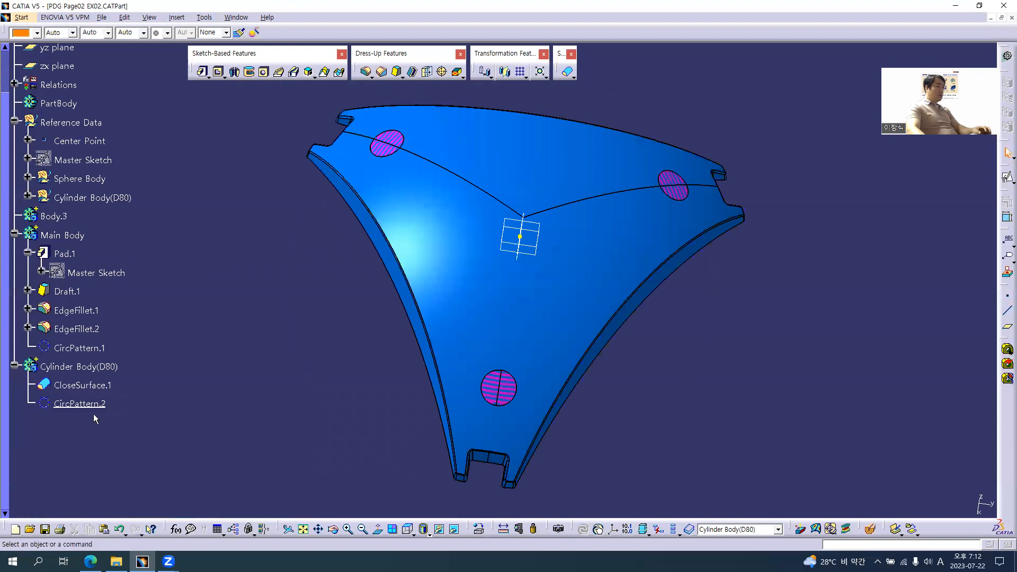
left_click(27, 197)
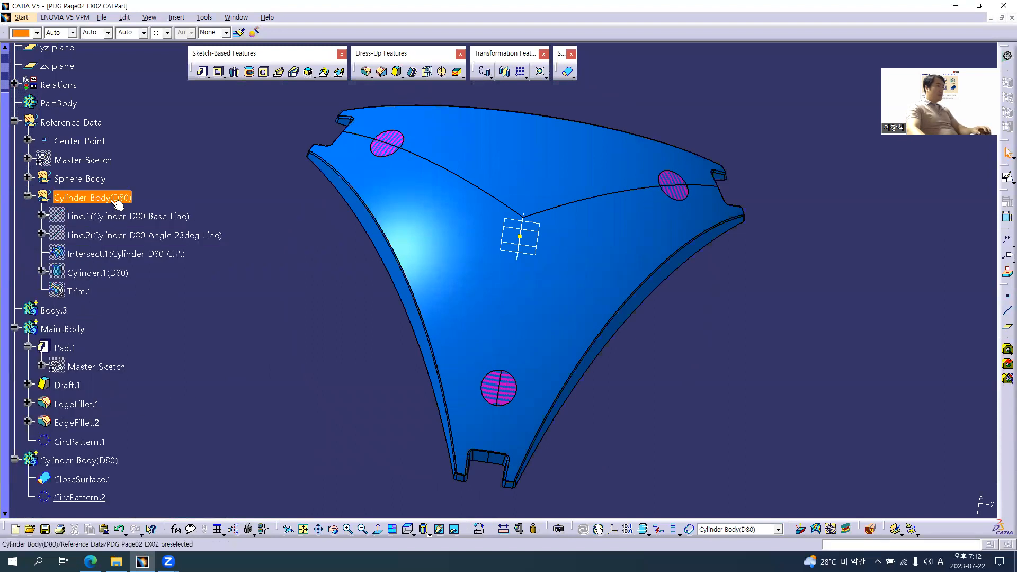
left_click(42, 271)
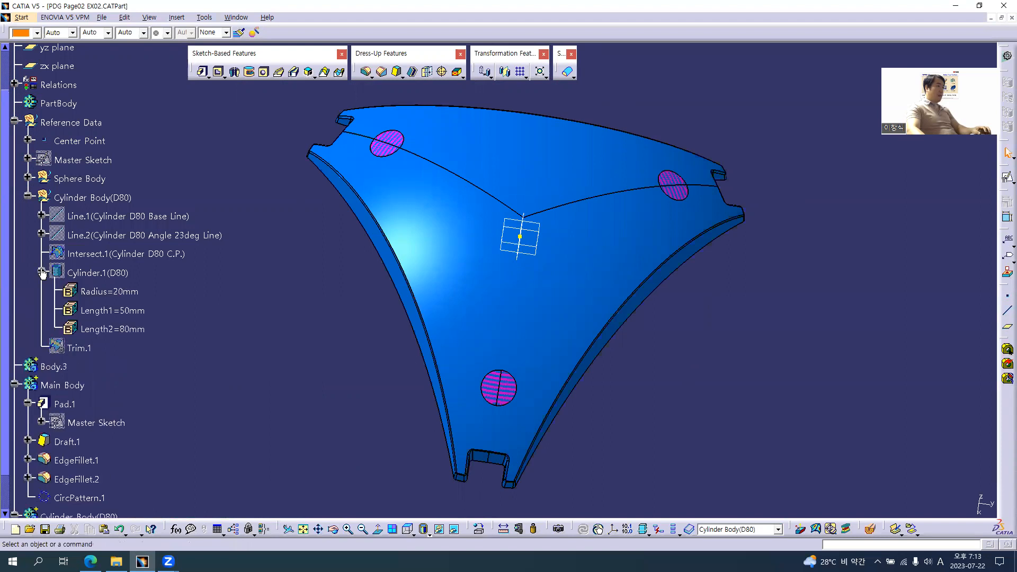
double_click(103, 291)
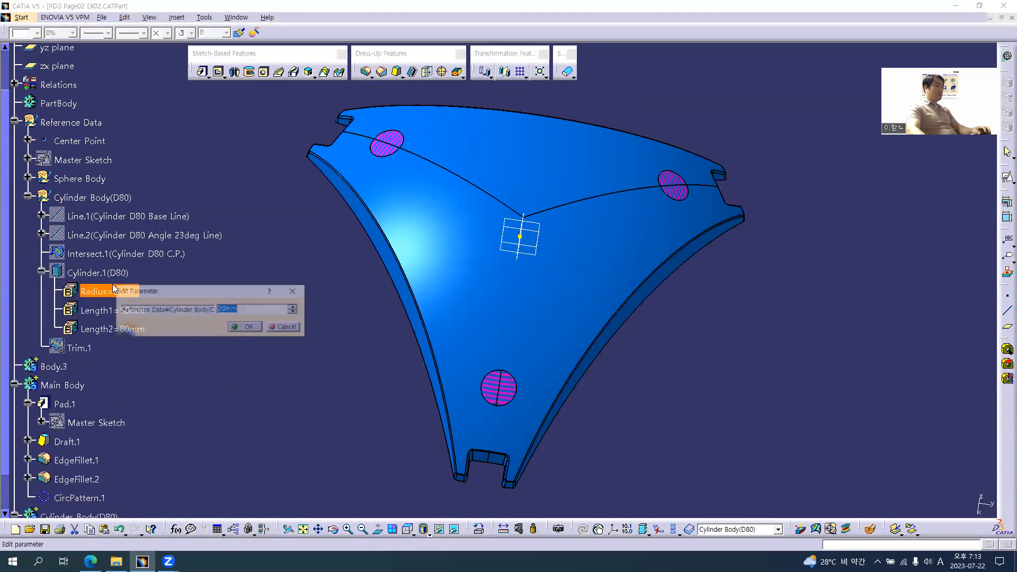
type("40mm")
key("Return")
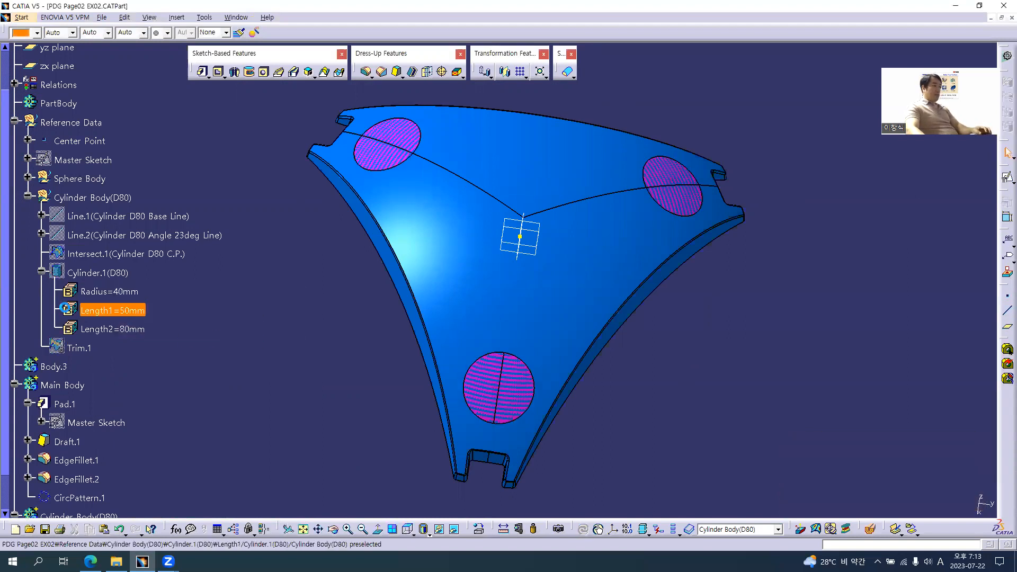
- Collapse the Cylinder Body(D80) geometrical set, Main Body and the Cylinder Body(D80) solid body in the tree
left_click(28, 196)
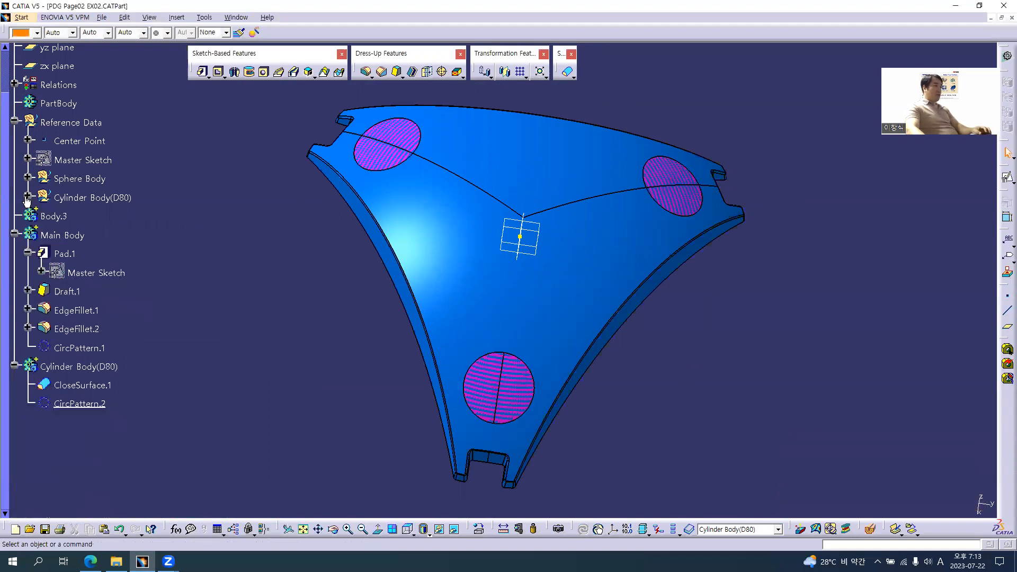
left_click(14, 238)
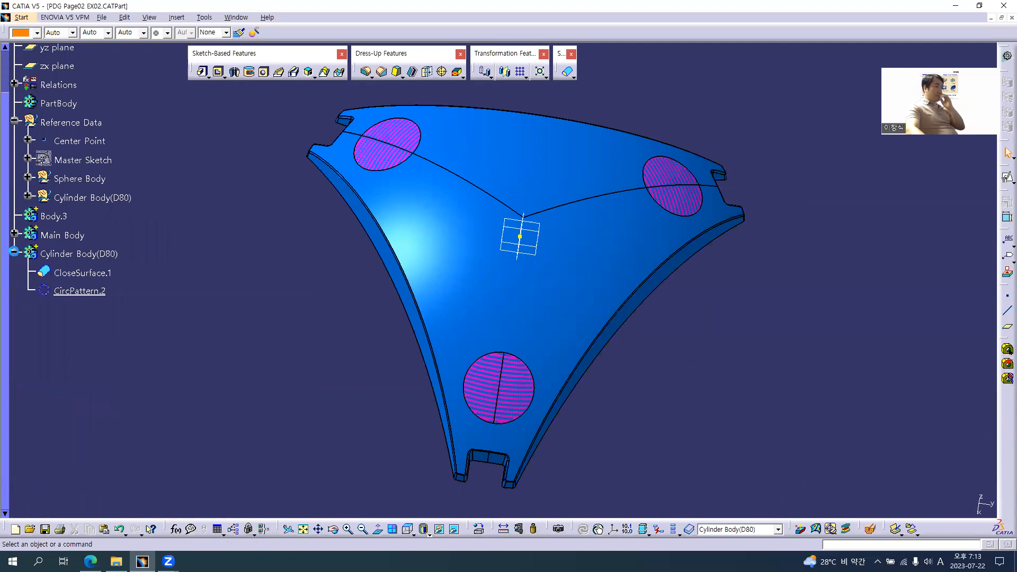
left_click(14, 254)
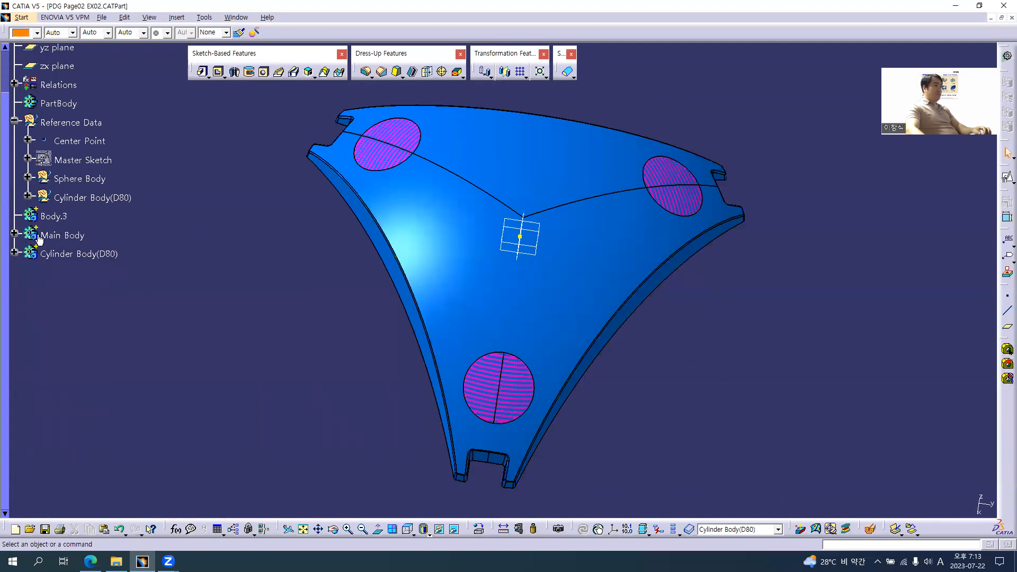
left_click(95, 255)
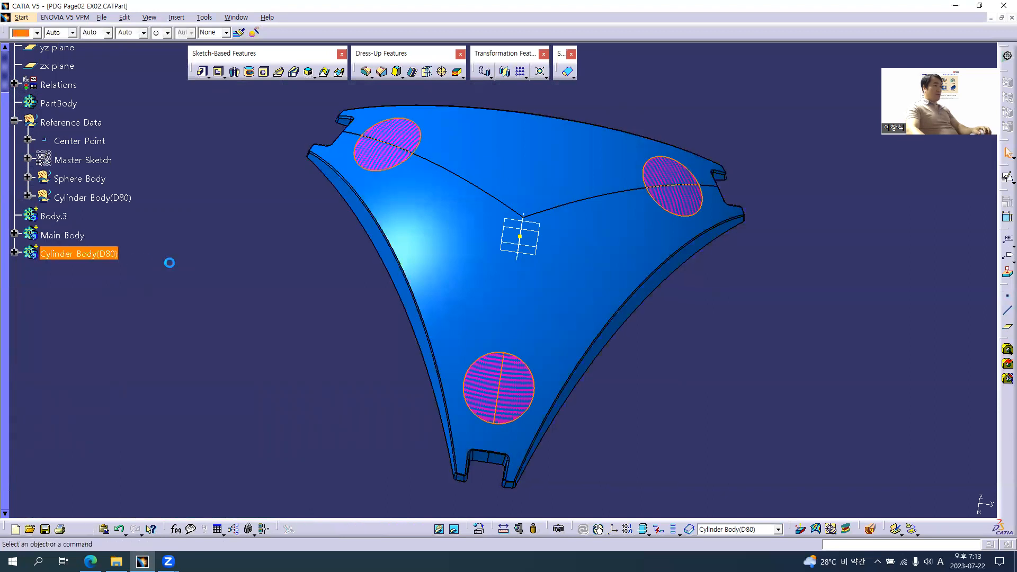
left_click(184, 270)
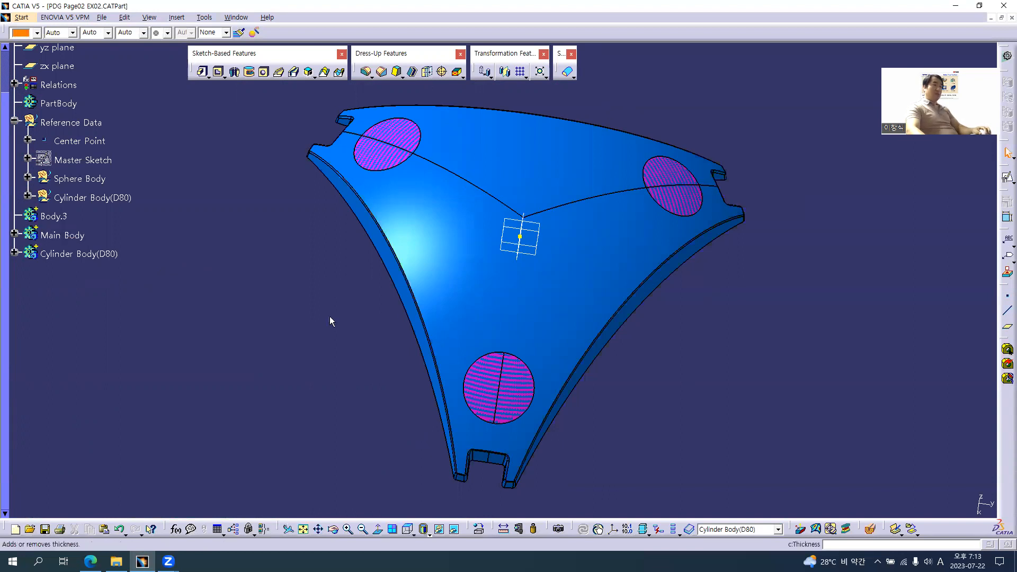
middle_click_drag(369, 302, 279, 274)
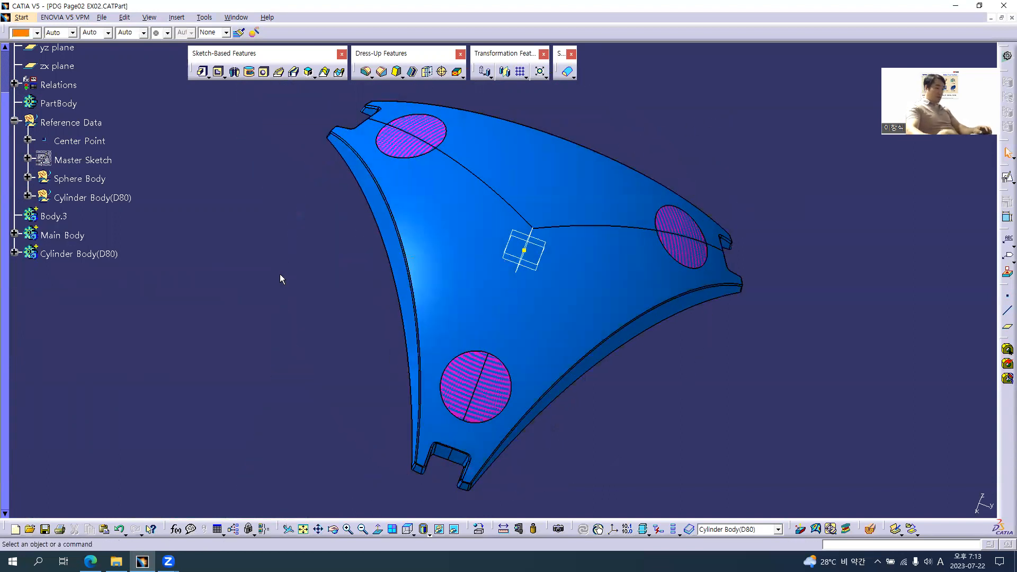
- Insert a new body and rename it Main Operation Body
key("alt+i")
key("b")
key("Return")
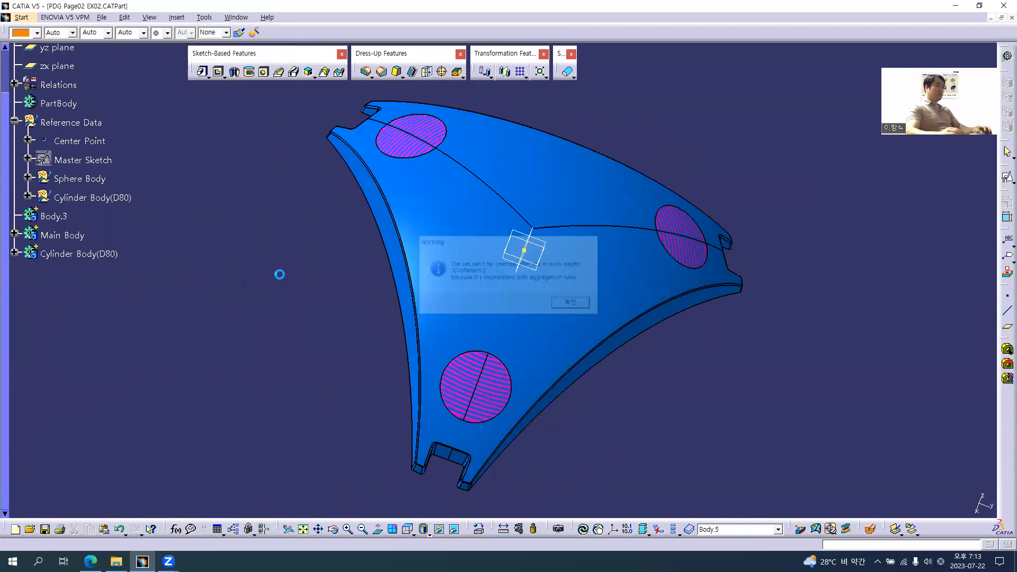
left_click(53, 272)
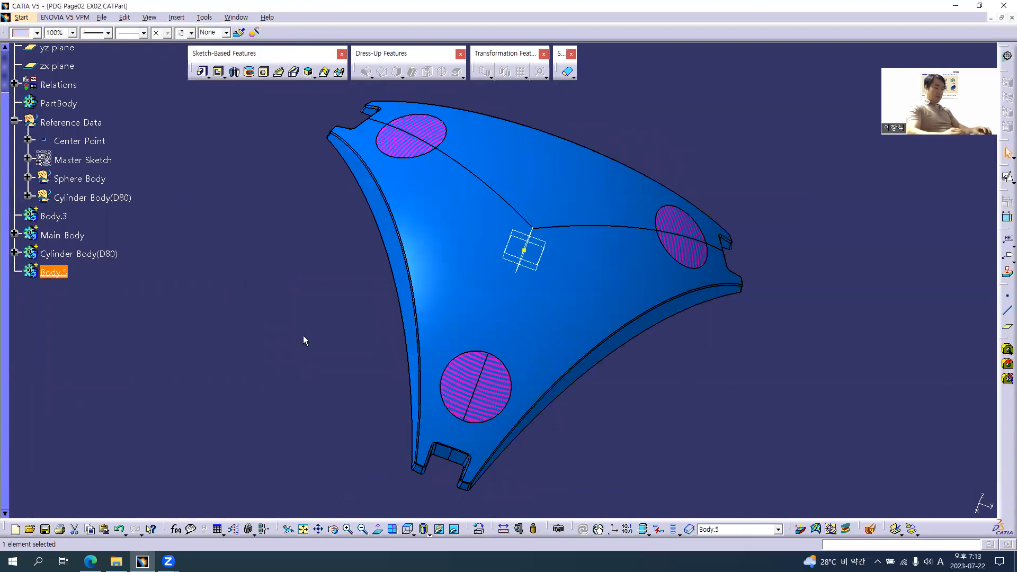
key("alt+Return")
type("Main Operation Body")
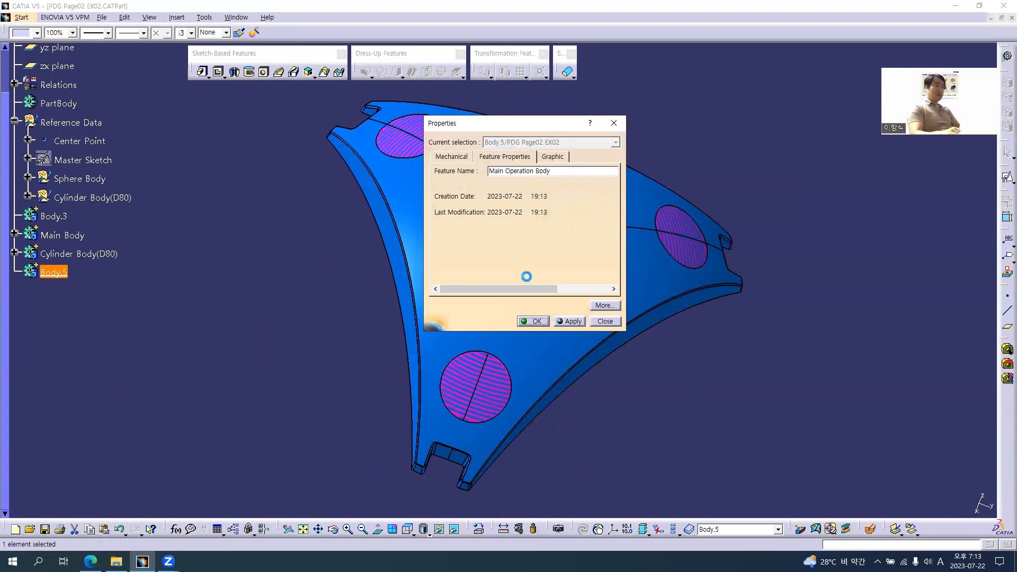
key("Return")
- Assemble Main Body into Main Operation Body
right_click(73, 237)
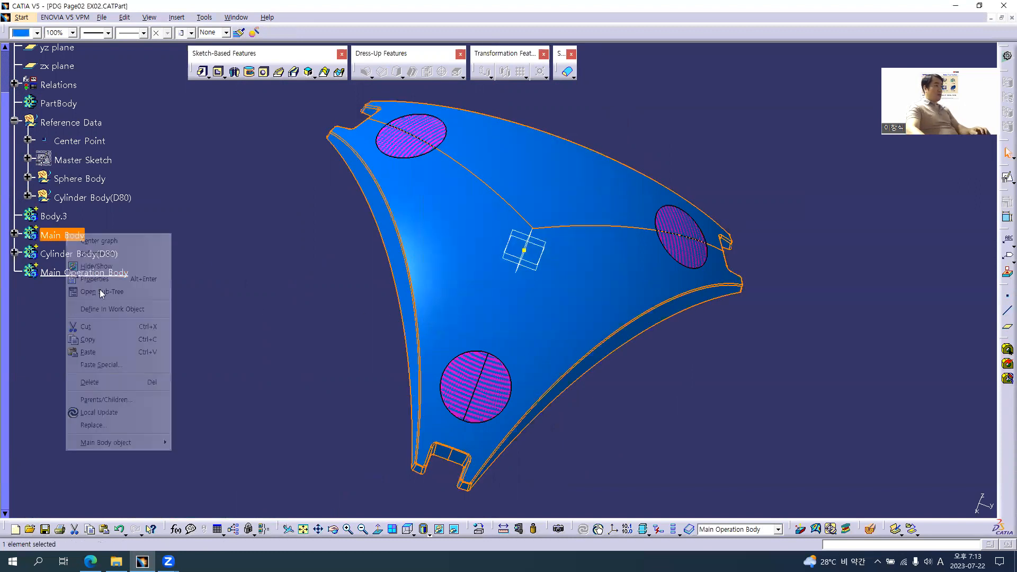
mouse_move(109, 442)
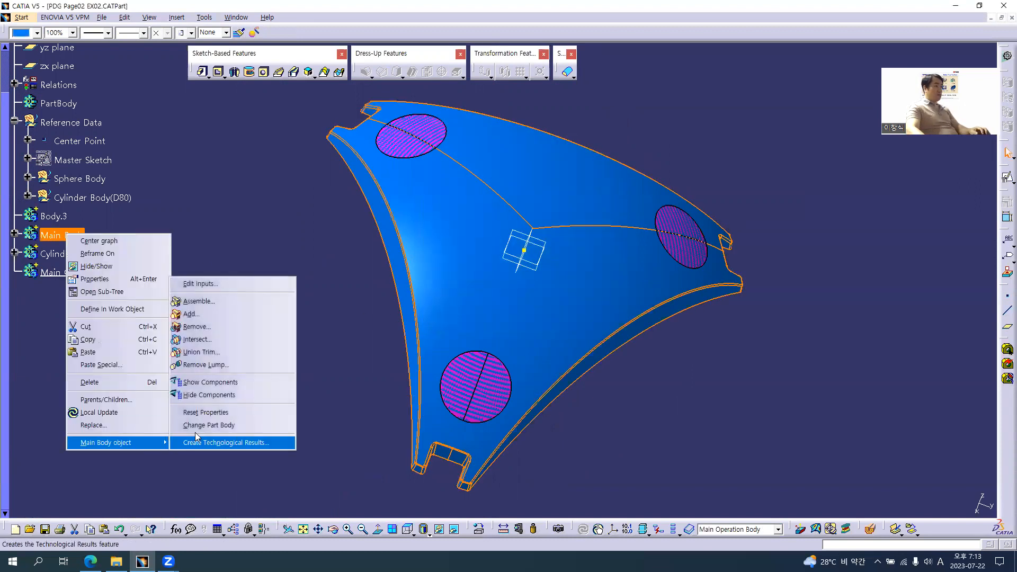
left_click(208, 301)
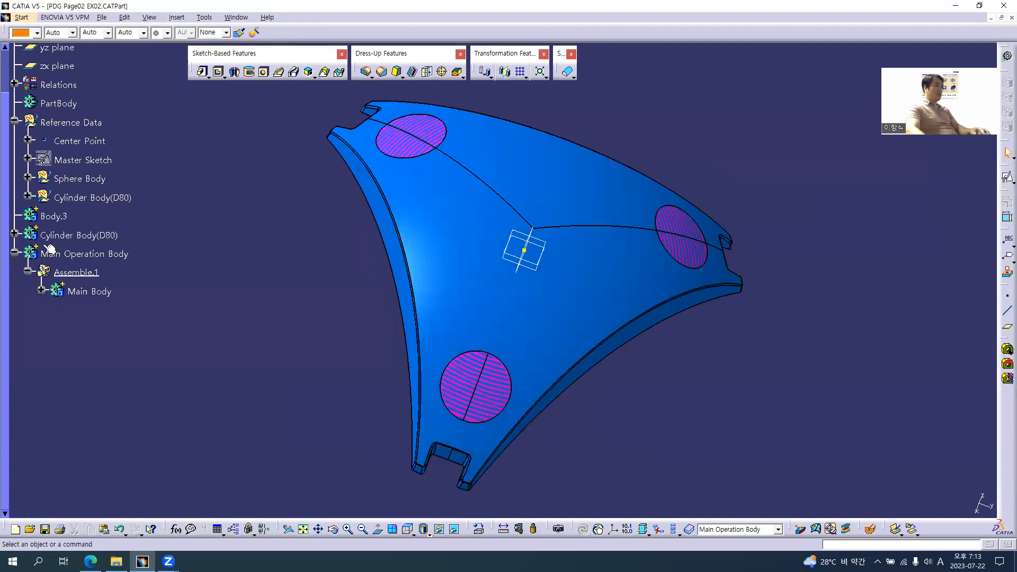
- Subtract the Cylinder Body(D80) solid from Main Operation Body with a Boolean Remove
right_click(98, 235)
mouse_move(160, 440)
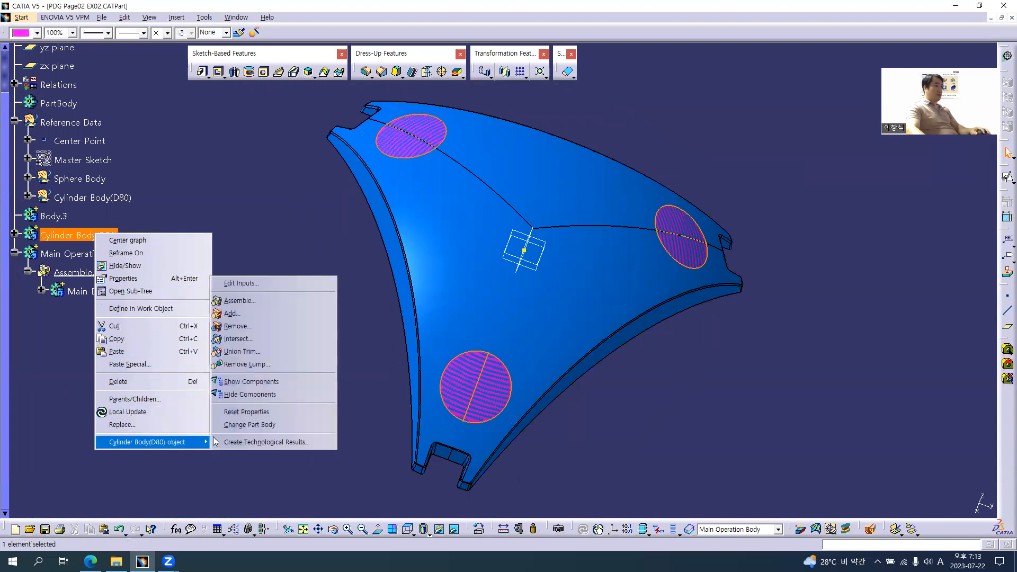
left_click(257, 327)
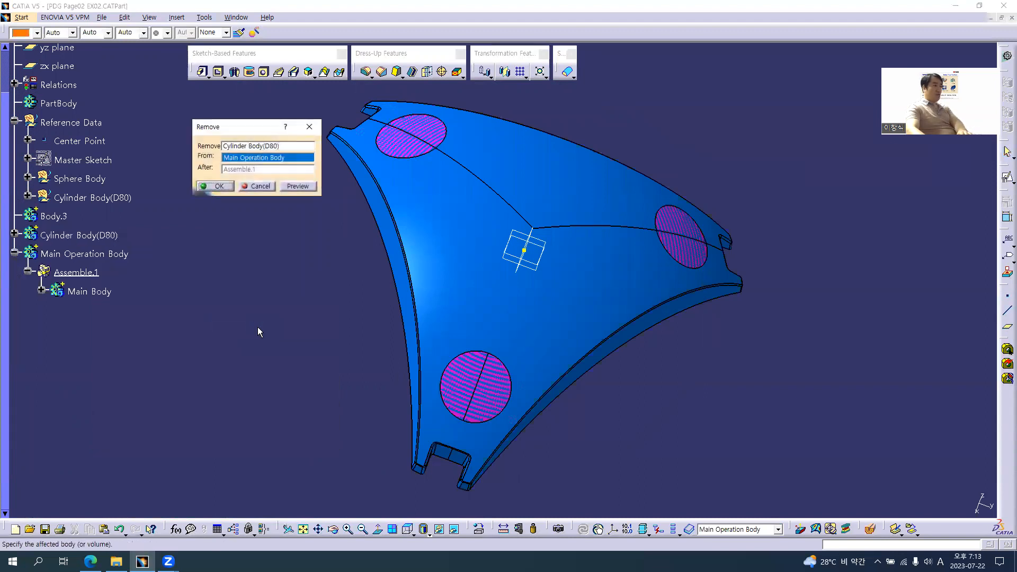
key("Return")
middle_click_drag(344, 288, 764, 152)
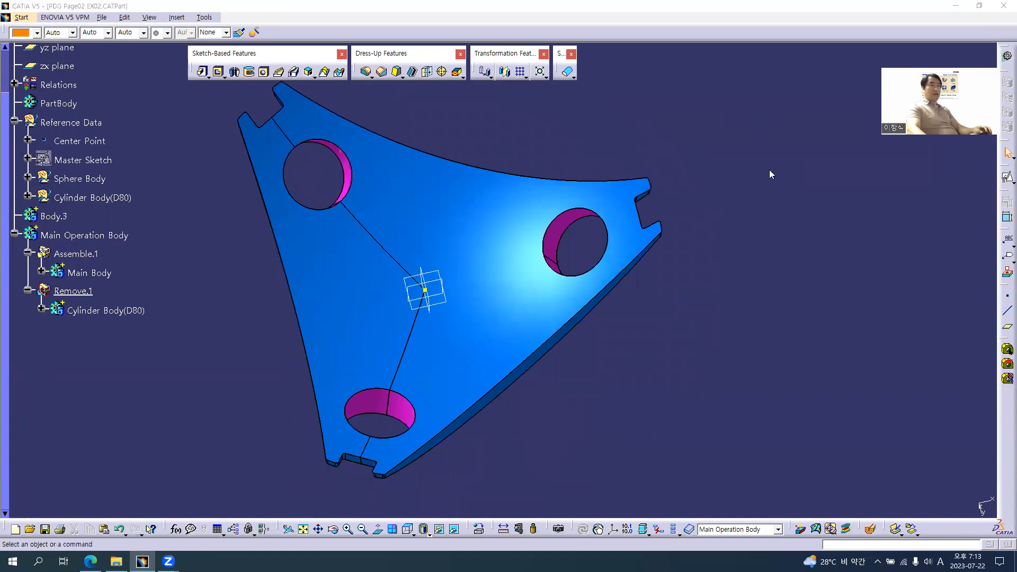
- Switch to the PDF drawing in the browser and examine the note's normal thickness and the front and section views
key("alt+Tab")
scroll(905, 179, "up", 2, "ctrl")
scroll(907, 181, "up", 5)
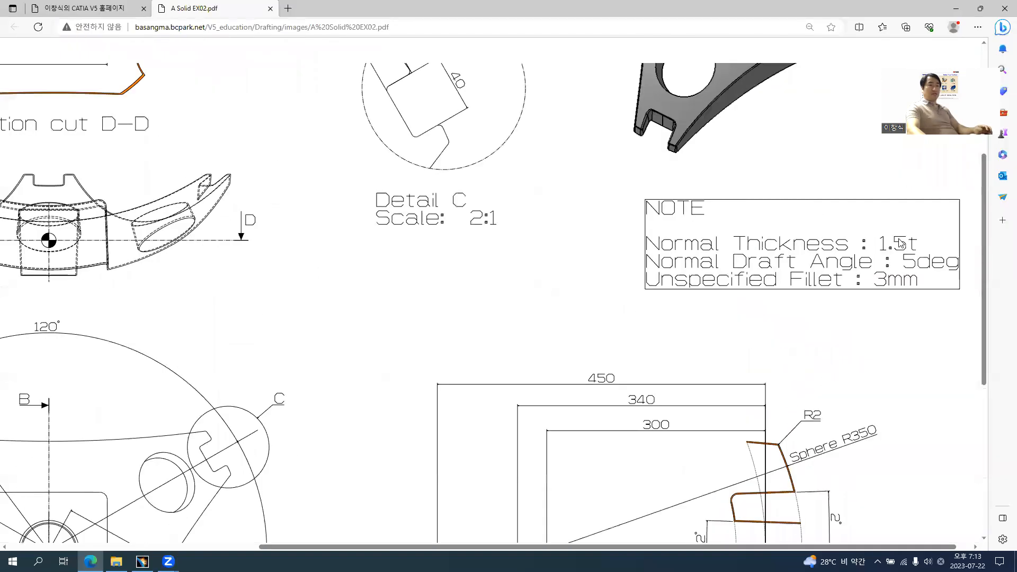
scroll(819, 354, "down", 1)
scroll(894, 330, "up", 1, "ctrl")
scroll(869, 301, "down", 3, "ctrl")
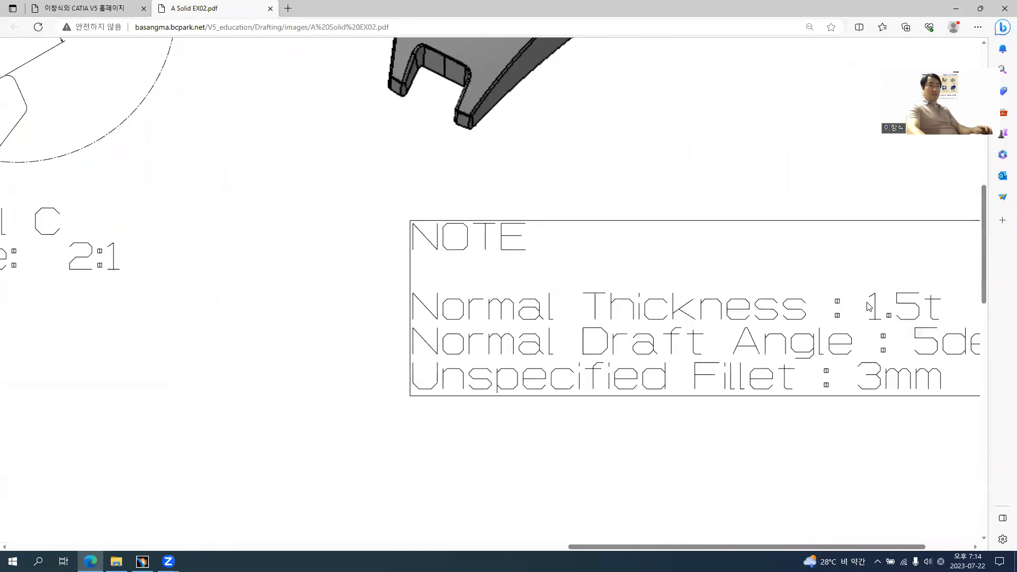
scroll(869, 299, "down", 1, "ctrl")
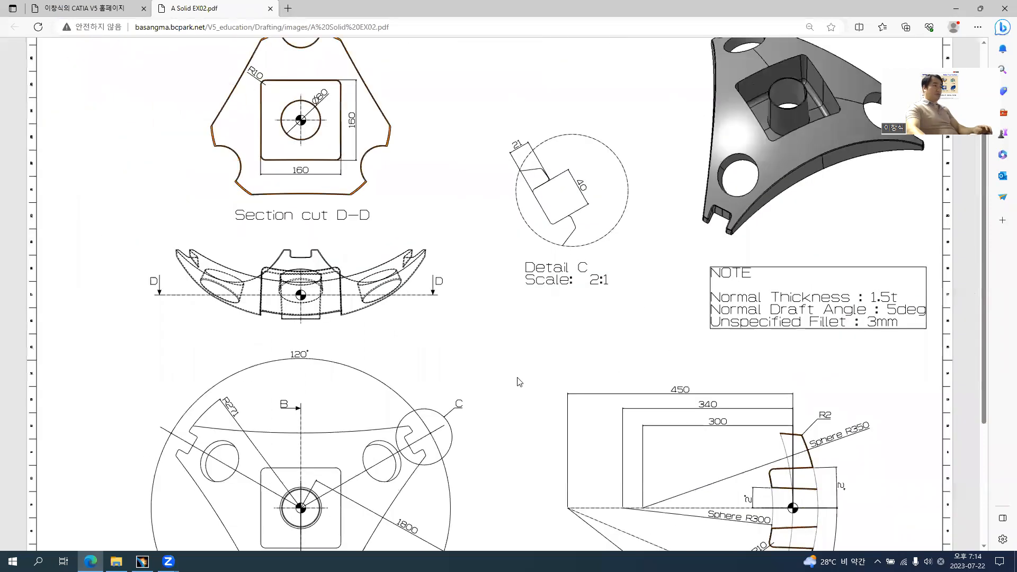
scroll(238, 298, "down", 3)
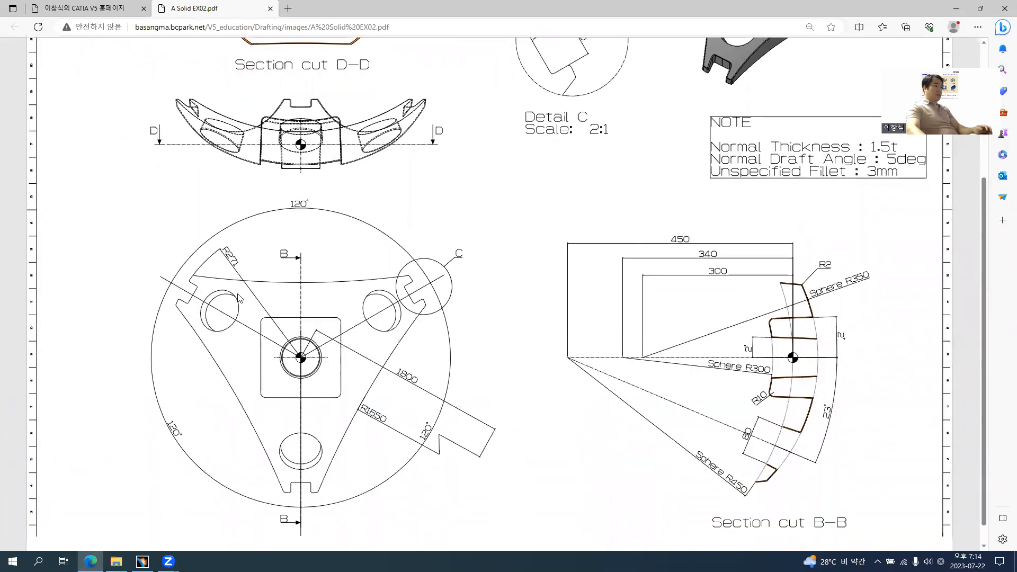
scroll(267, 124, "up", 5, "ctrl")
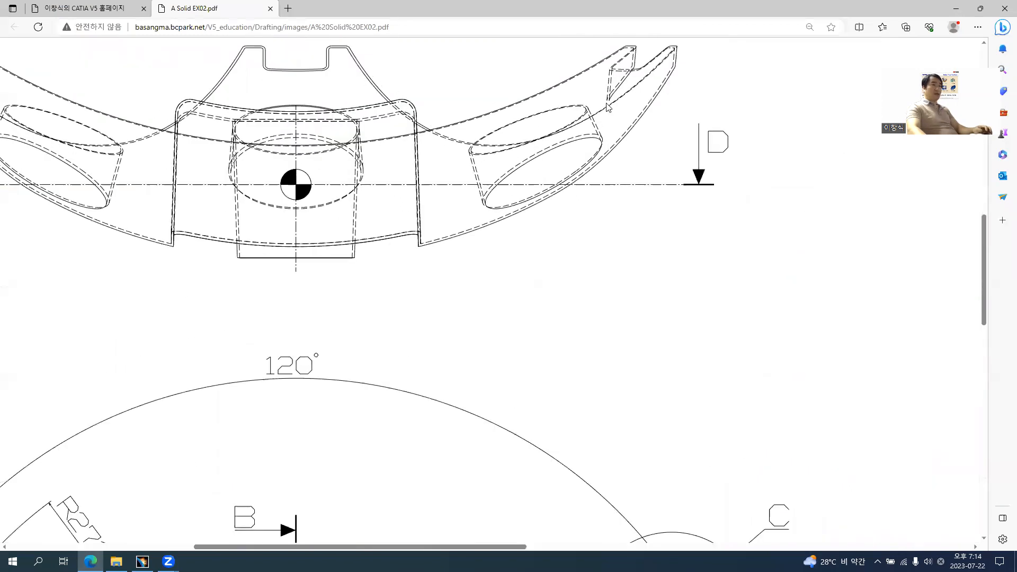
scroll(354, 288, "down", 3, "ctrl")
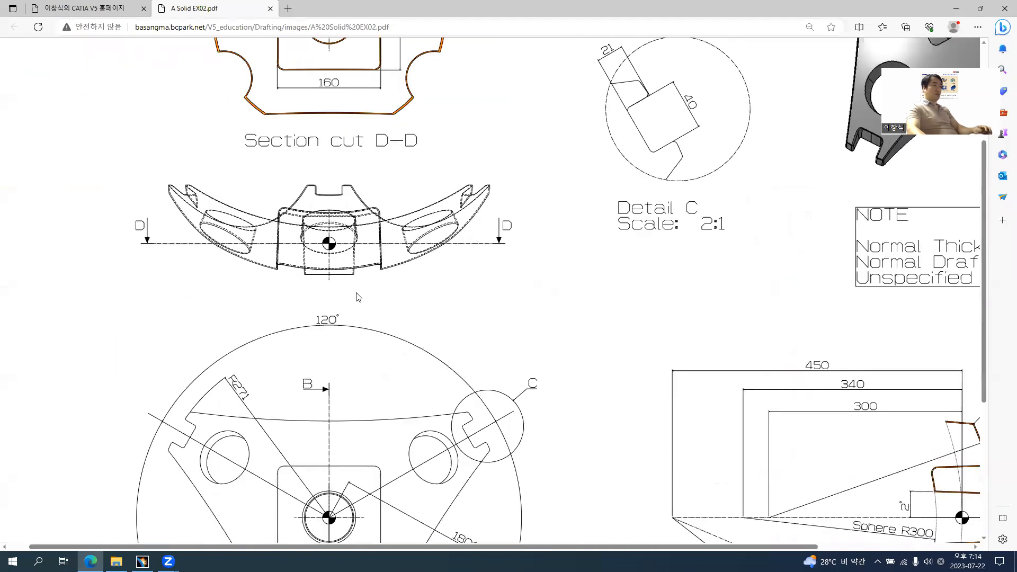
- Return to CATIA and start a Shell on Main Operation Body, removing the large spherical face and opening the default inside thickness for editing
key("alt+Tab")
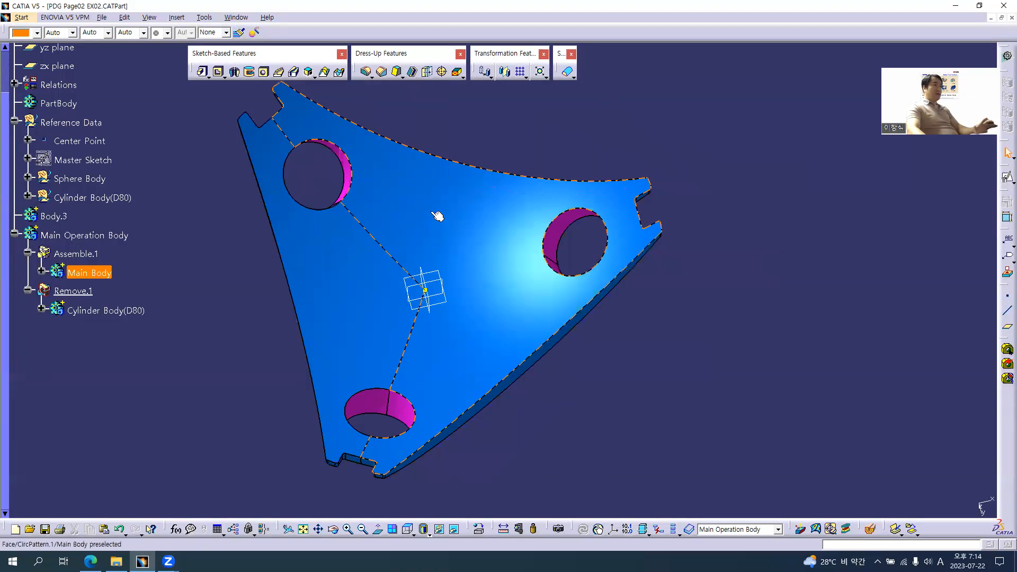
left_click(414, 74)
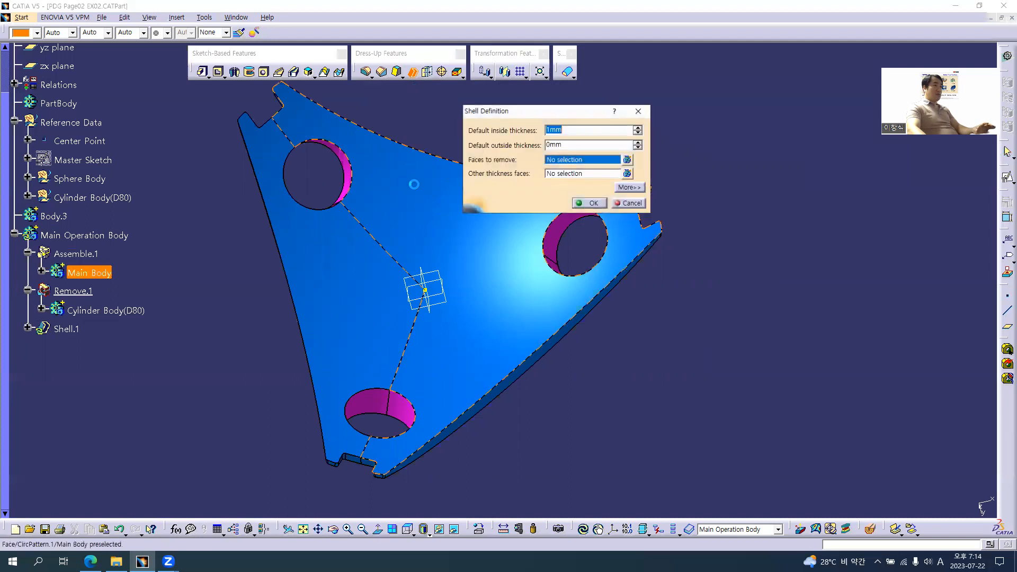
left_click(418, 218)
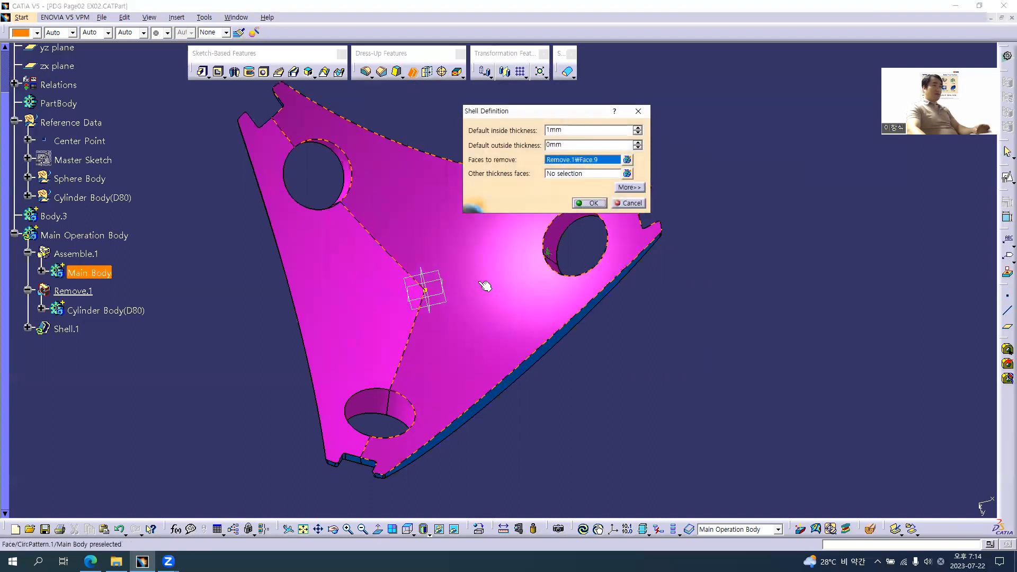
left_click_drag(576, 129, 526, 128)
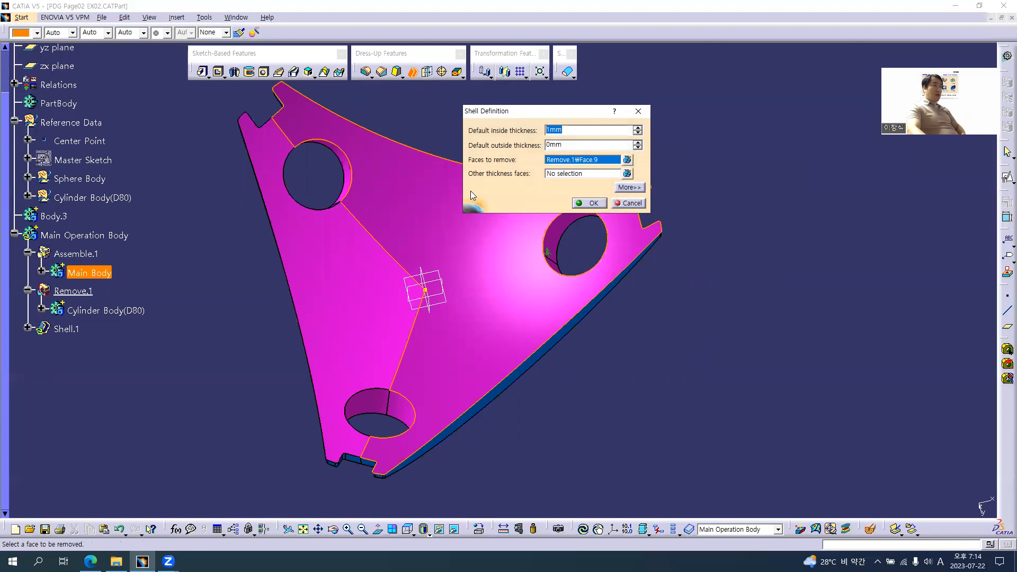
- Edit the default inside thickness in the Shell definition and shell the Main Operation Body with its large underside face removed
middle_click_drag(416, 216, 572, 180)
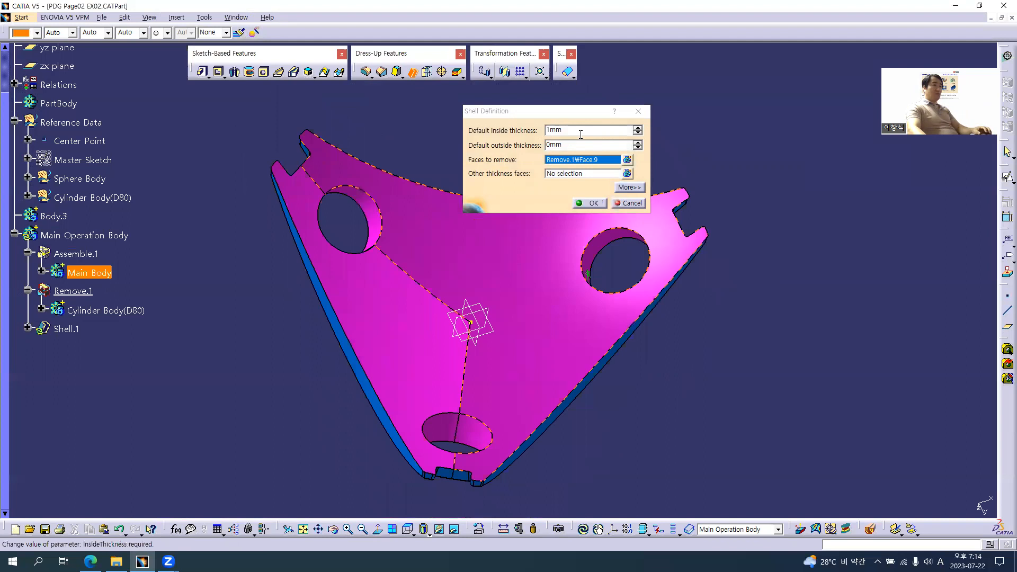
left_click_drag(580, 134, 495, 132)
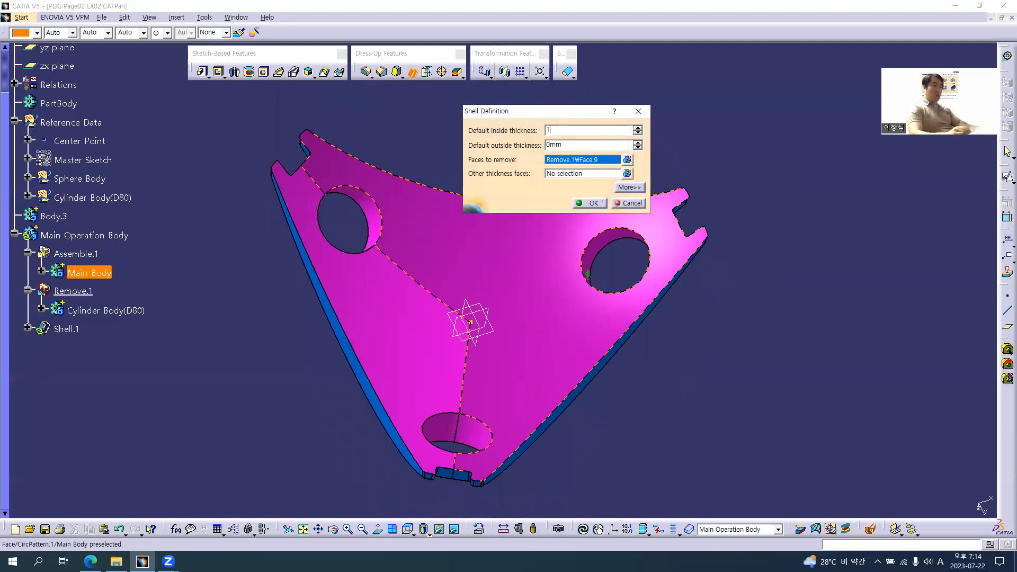
left_click(568, 130)
left_click(590, 202)
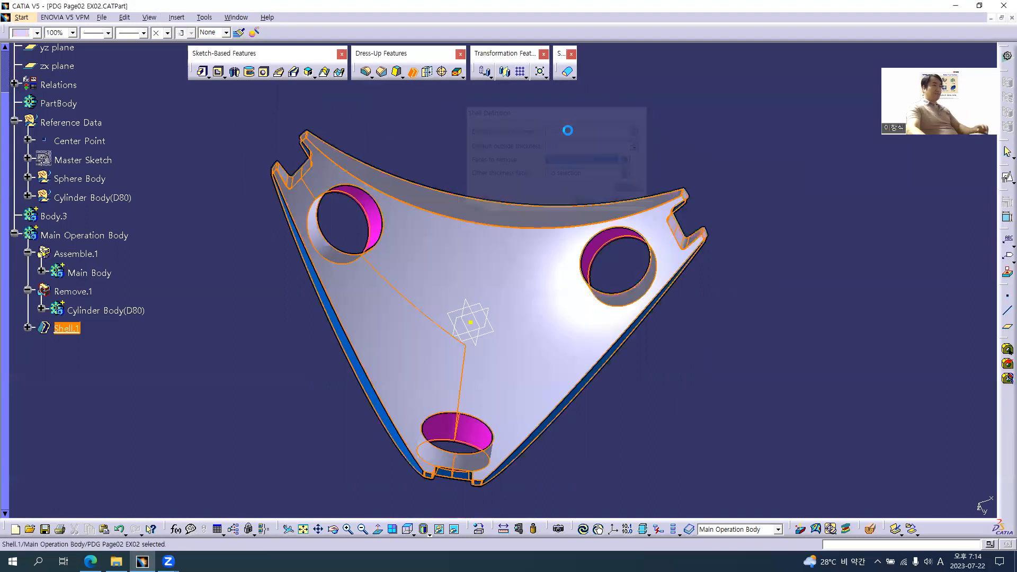
middle_click_drag(518, 286, 473, 309)
- Delete the Shell.1 feature from the Main Operation Body
left_click(68, 329)
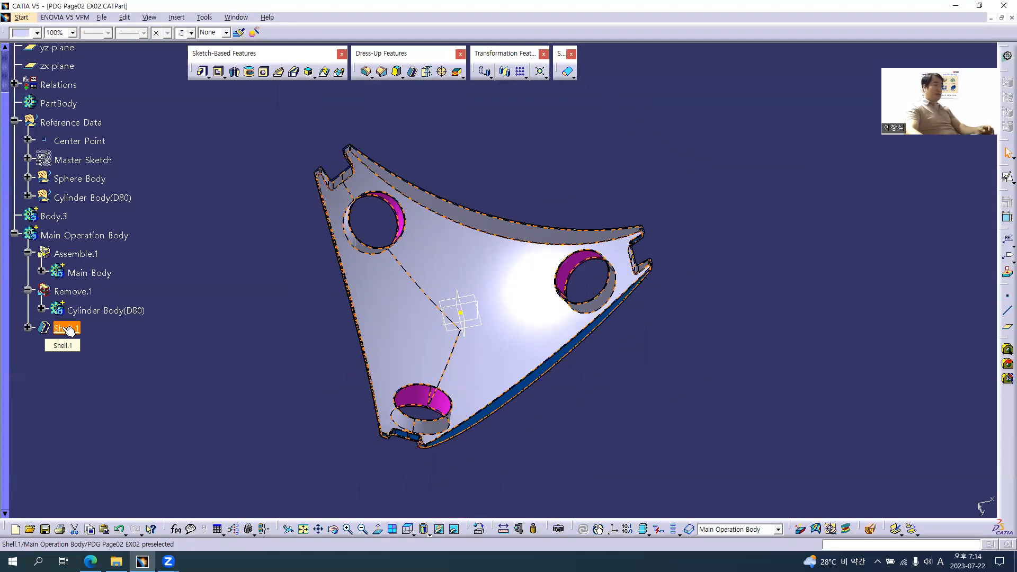
left_click(116, 341)
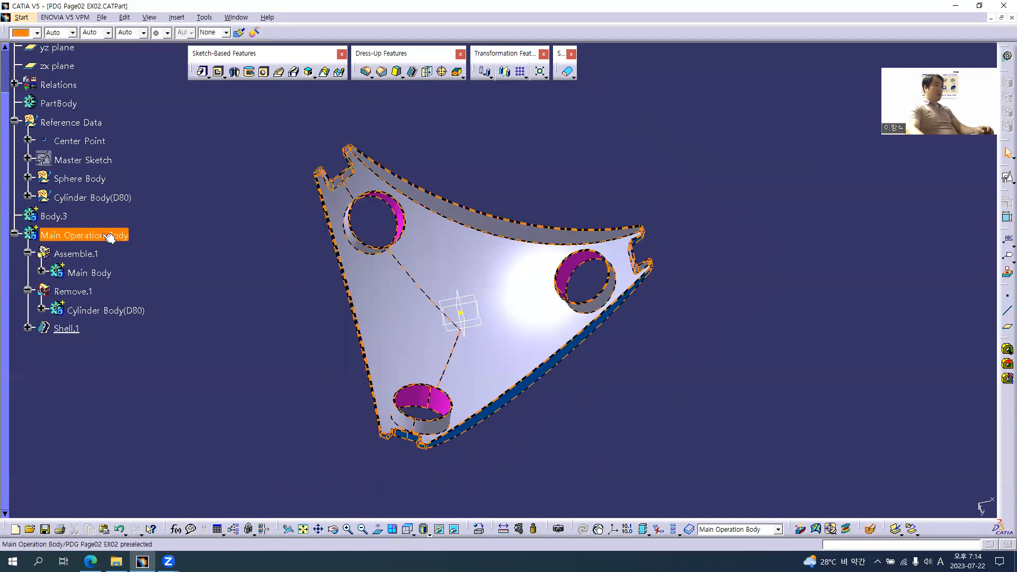
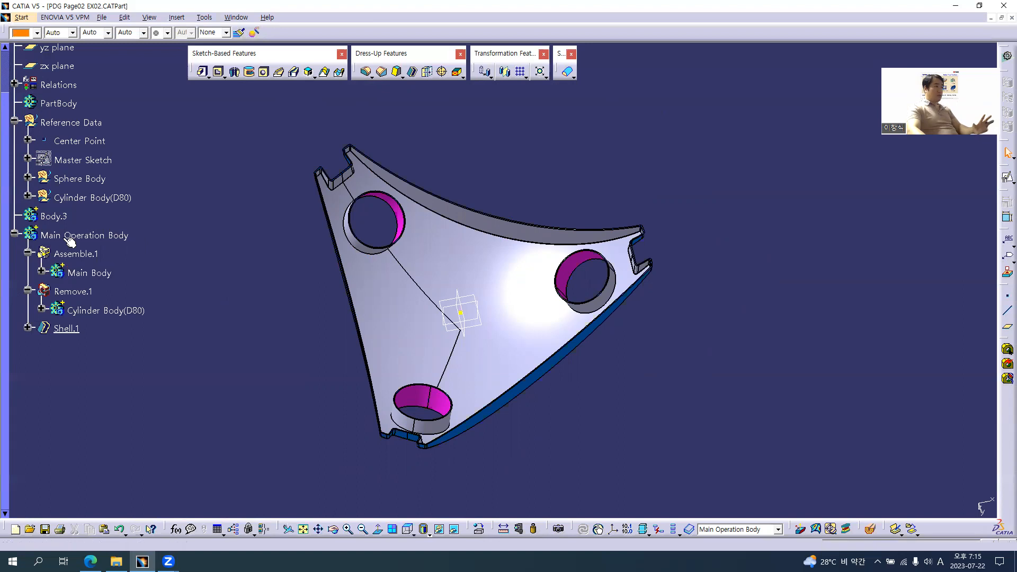
middle_click_drag(455, 316, 336, 431)
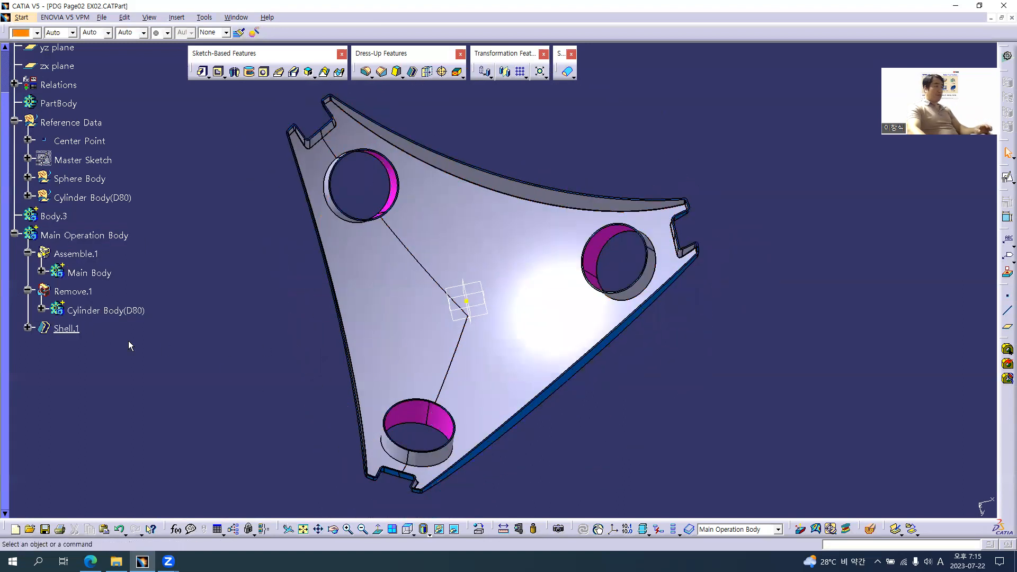
right_click(69, 328)
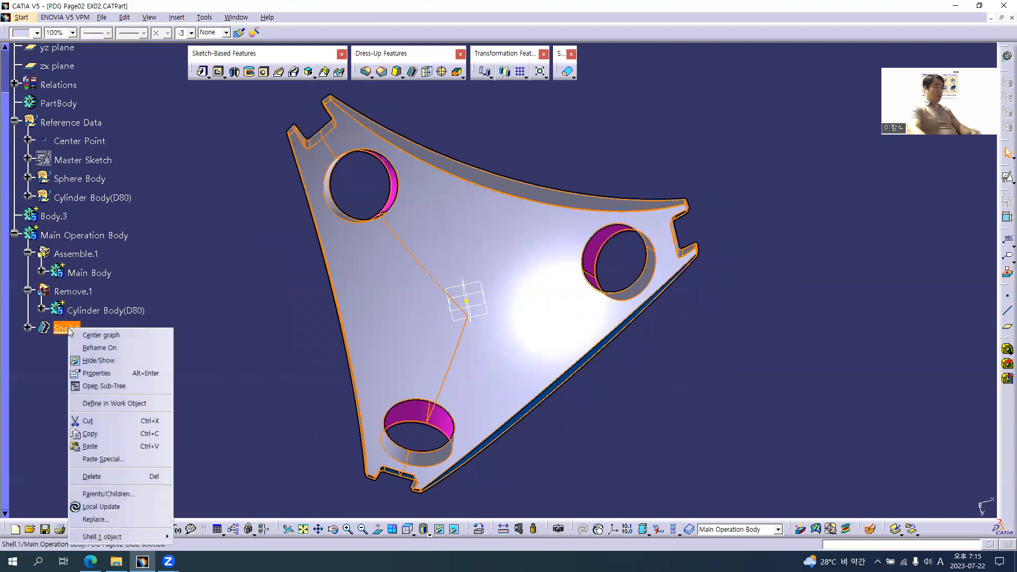
left_click(92, 476)
key("Return")
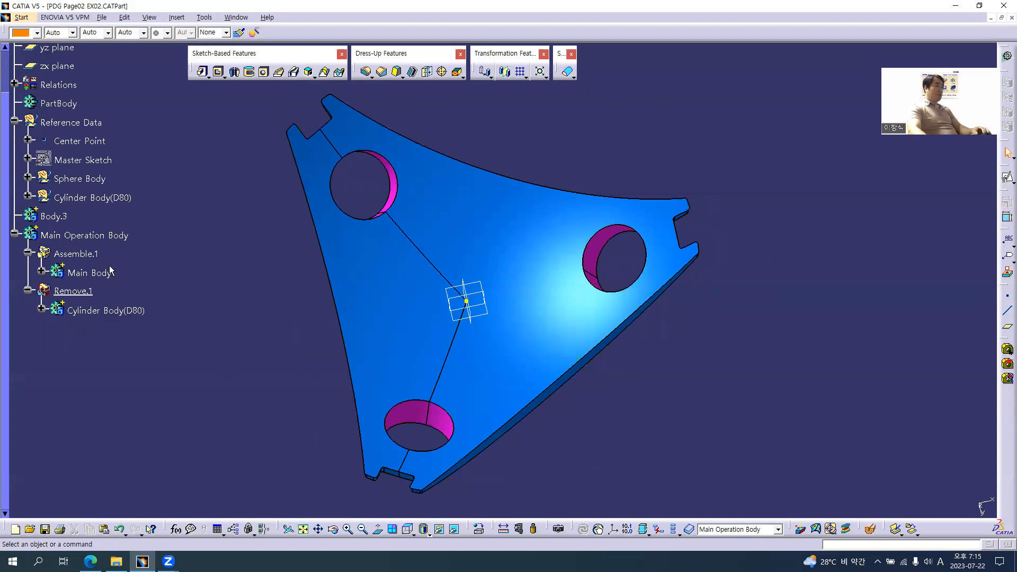
- Copy the Main Operation Body and paste it into the PDG Page02 EX02 part using As Result With Link
left_click(108, 235)
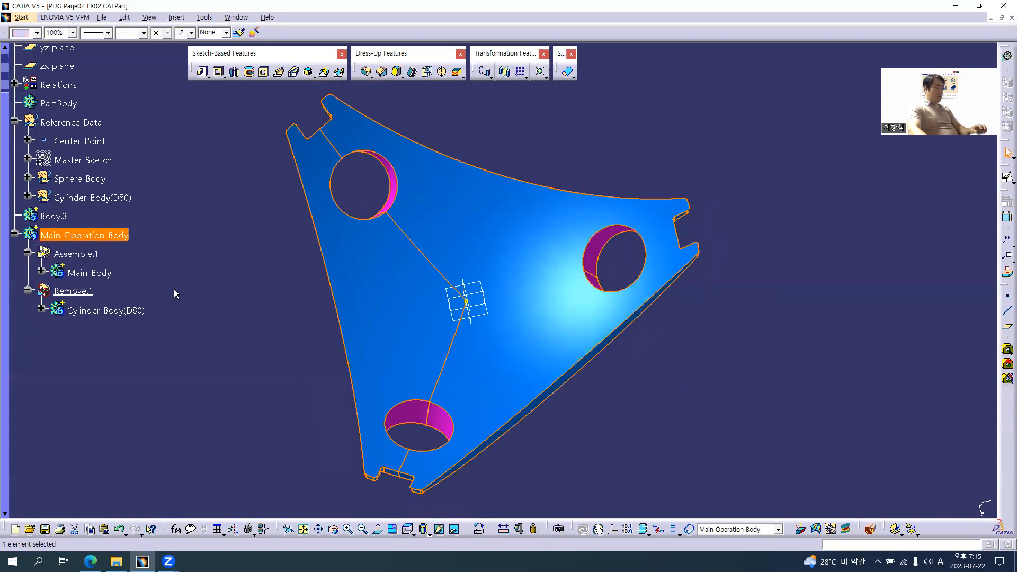
scroll(157, 257, "up", 2)
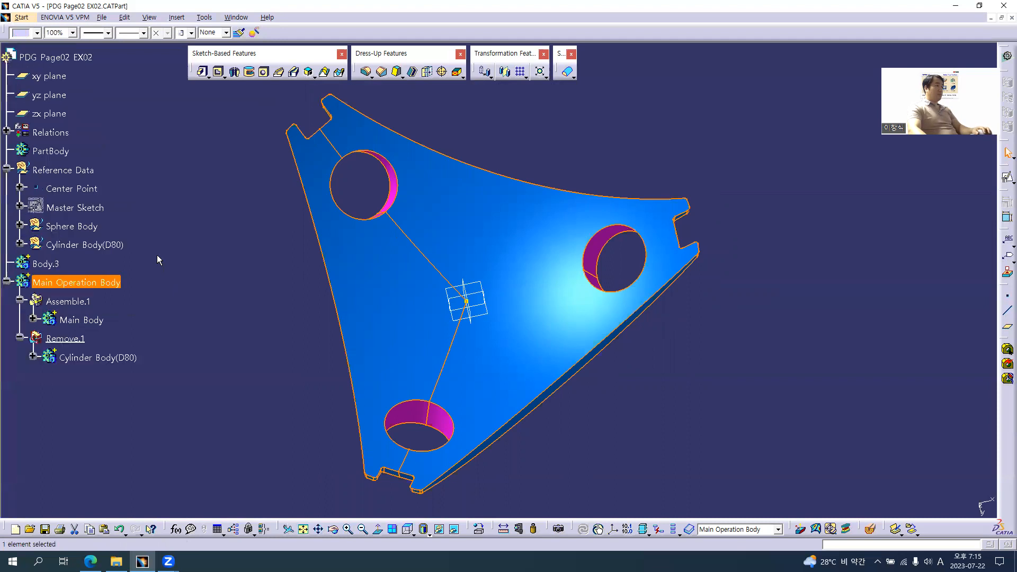
right_click(62, 109)
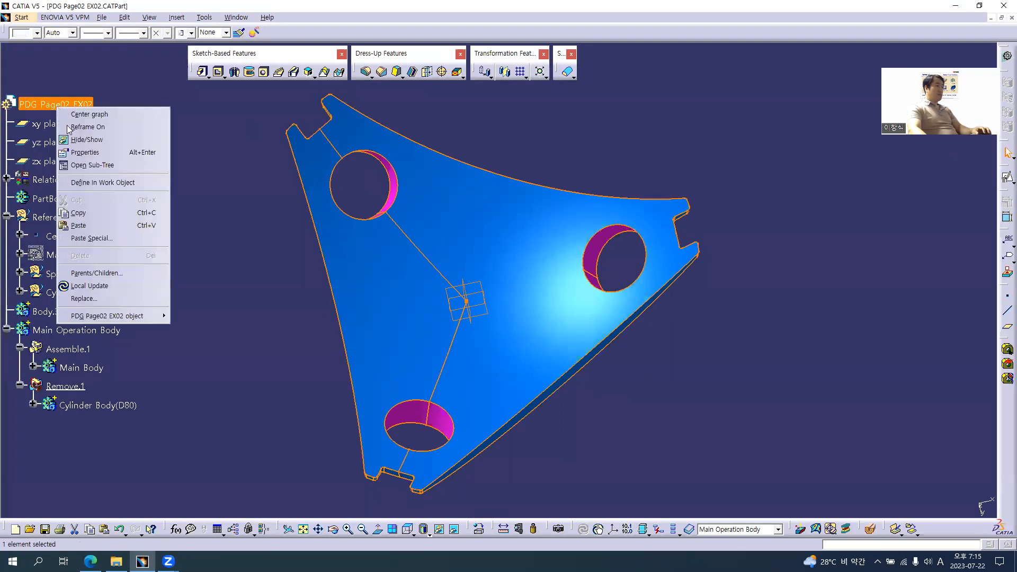
left_click(107, 241)
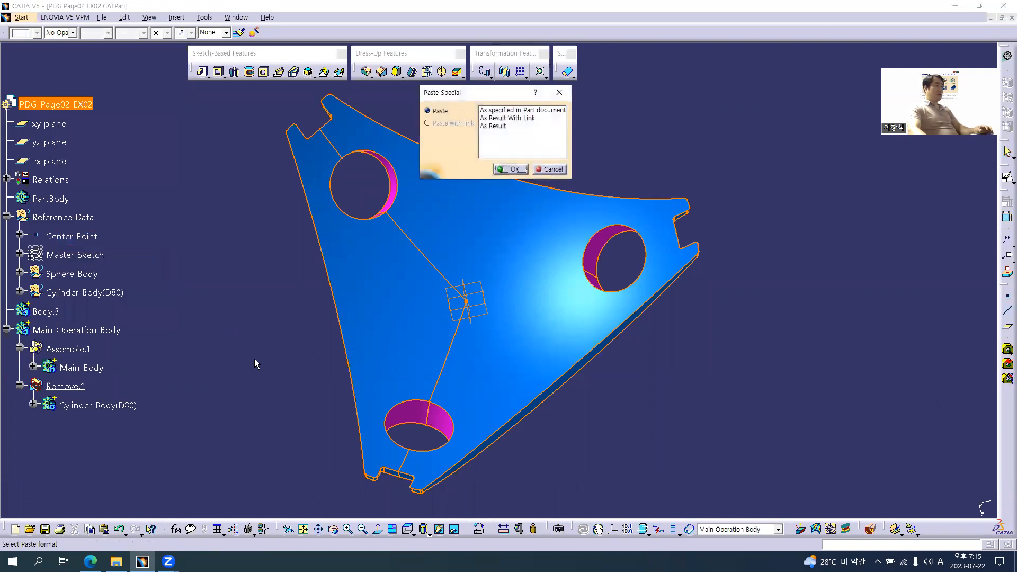
left_click(522, 119)
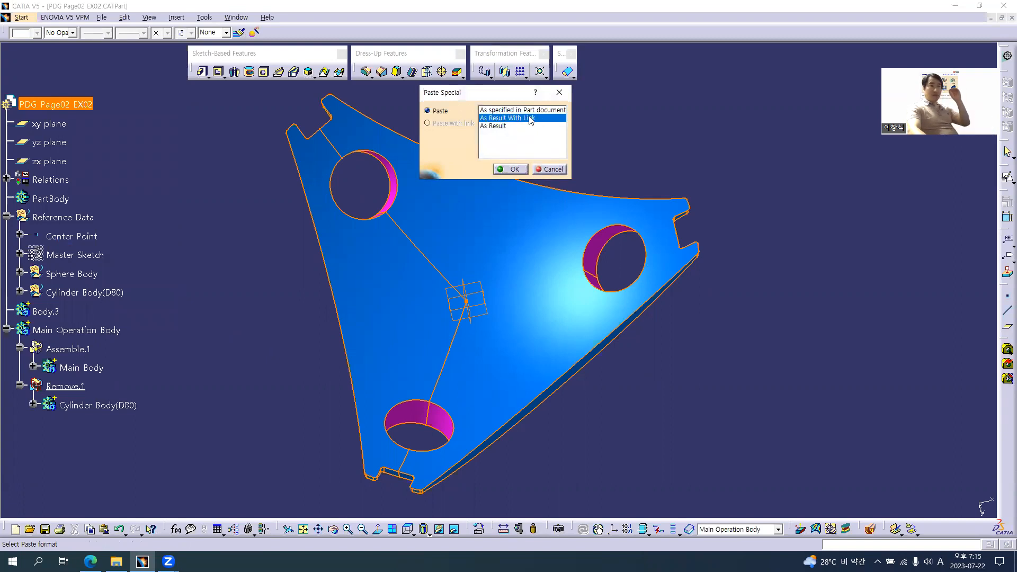
left_click(510, 168)
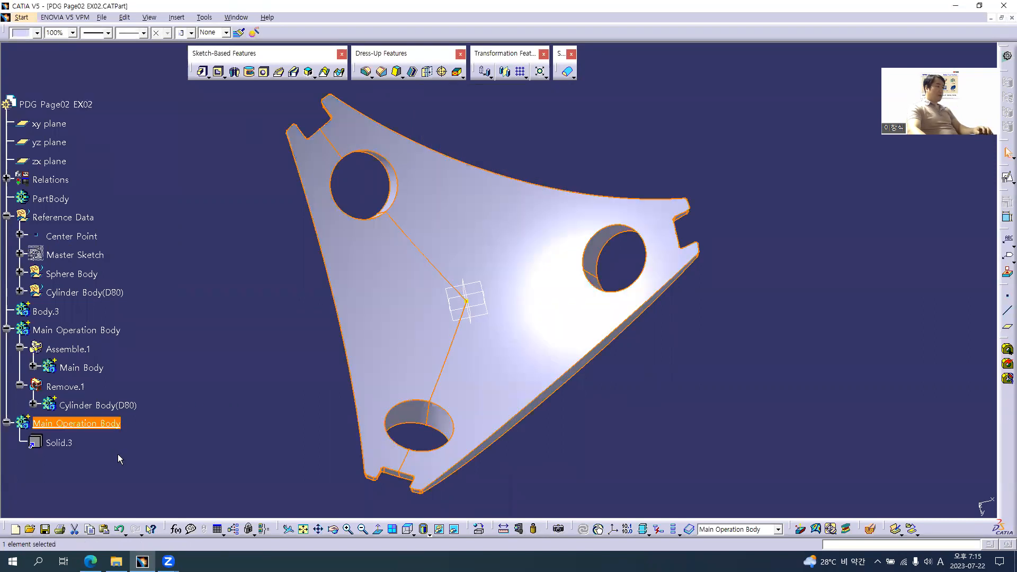
- Rename the original Main Operation Body, which contains Assemble.1 and Remove.1, as Cavity Body
scroll(118, 455, "down", 3)
middle_click_drag(448, 260, 440, 224)
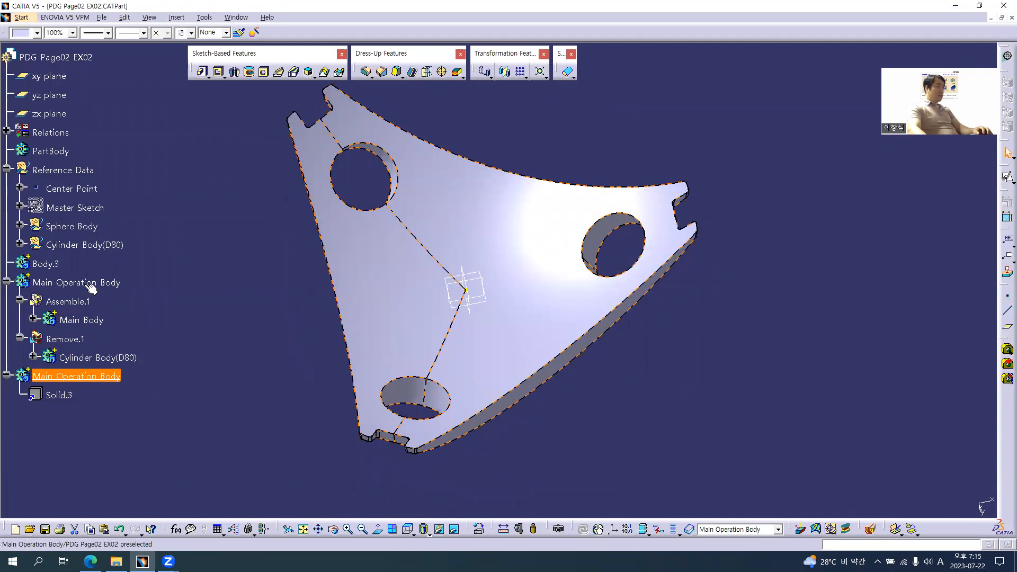
left_click(32, 285)
key("alt+Return")
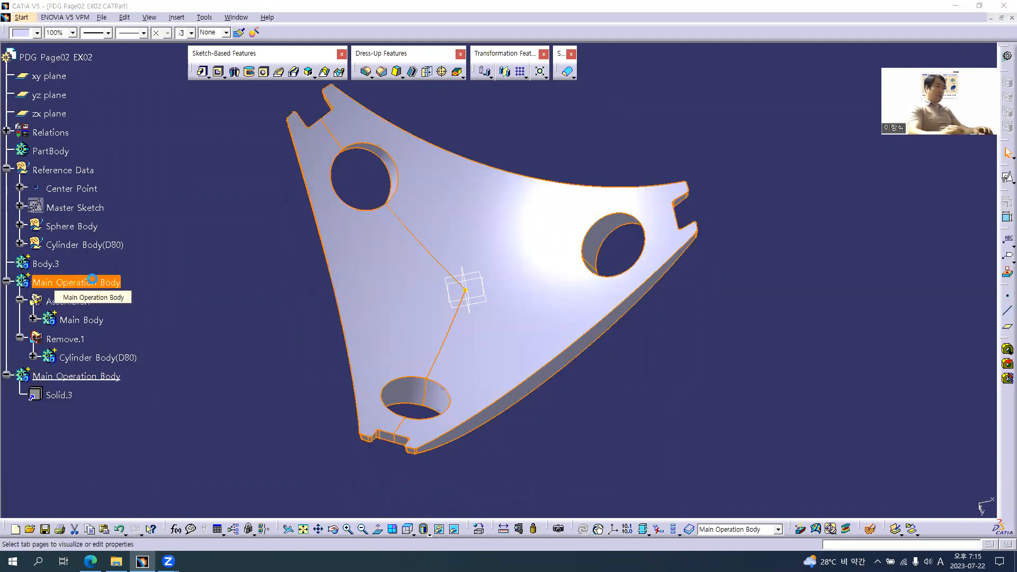
left_click_drag(533, 171, 395, 177)
type("Cavity Body")
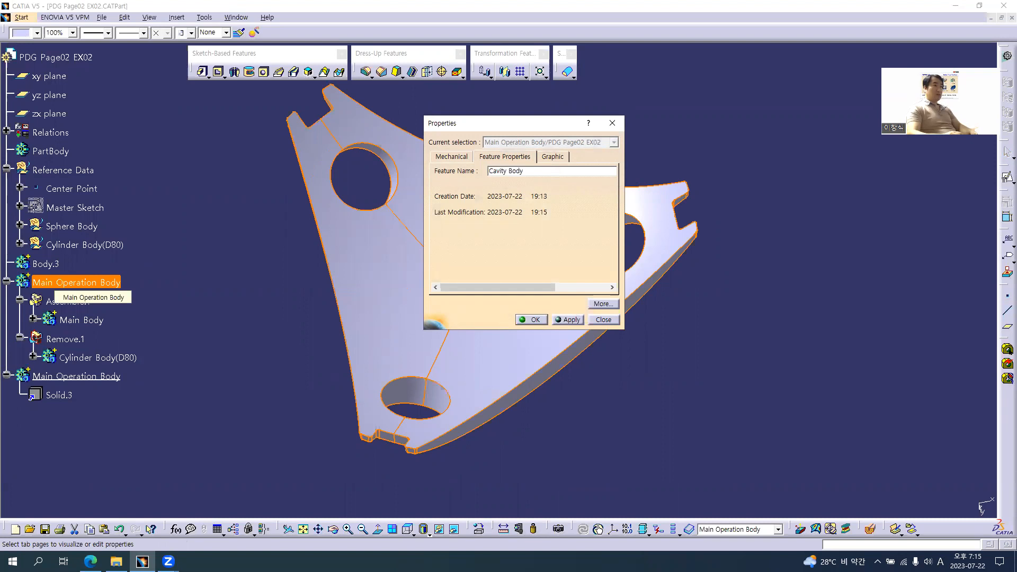
key("Return")
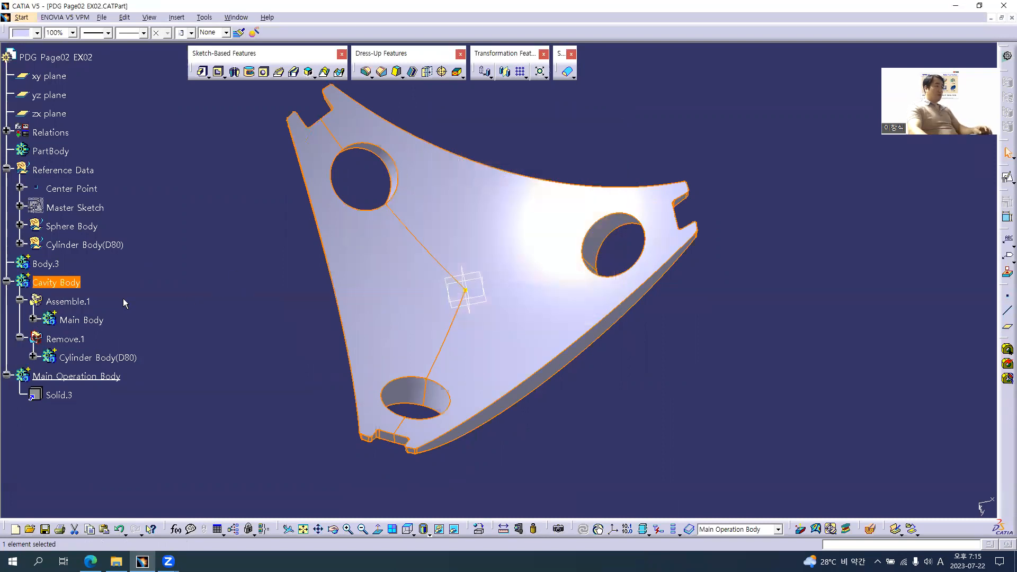
- Rename the pasted Main Operation Body containing Solid.3 as Core Body
left_click(103, 377)
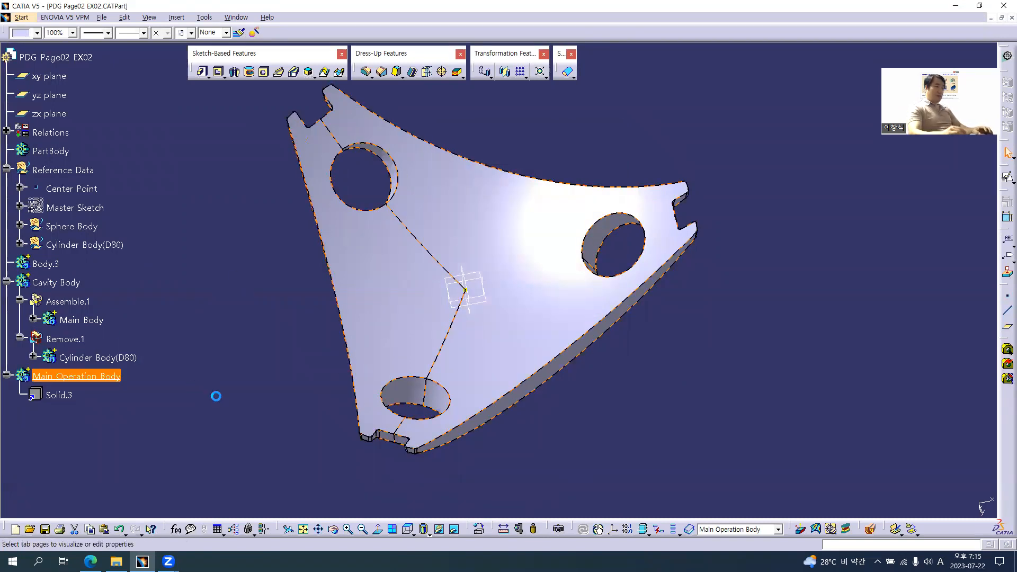
key("alt+Return")
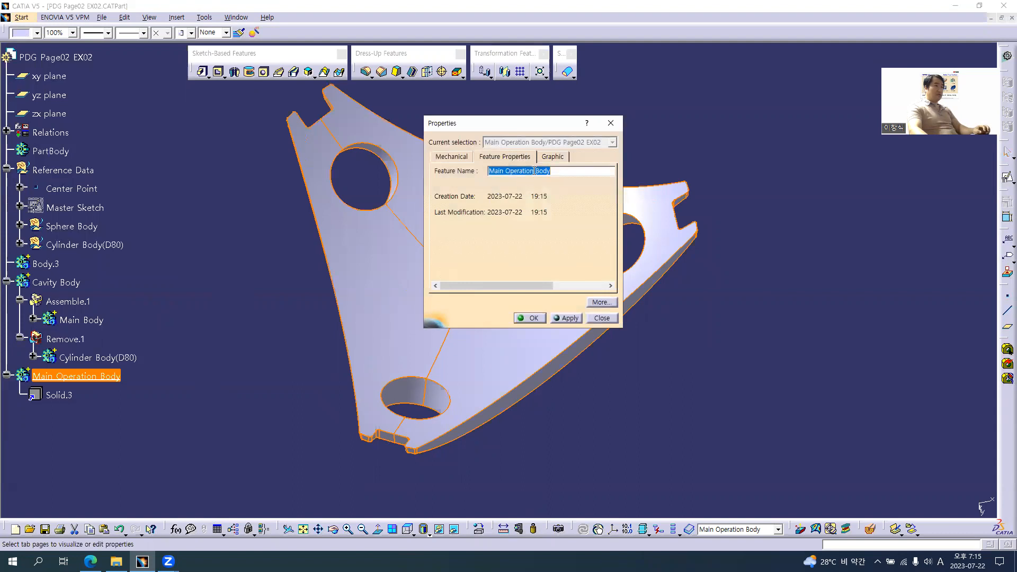
type("Core")
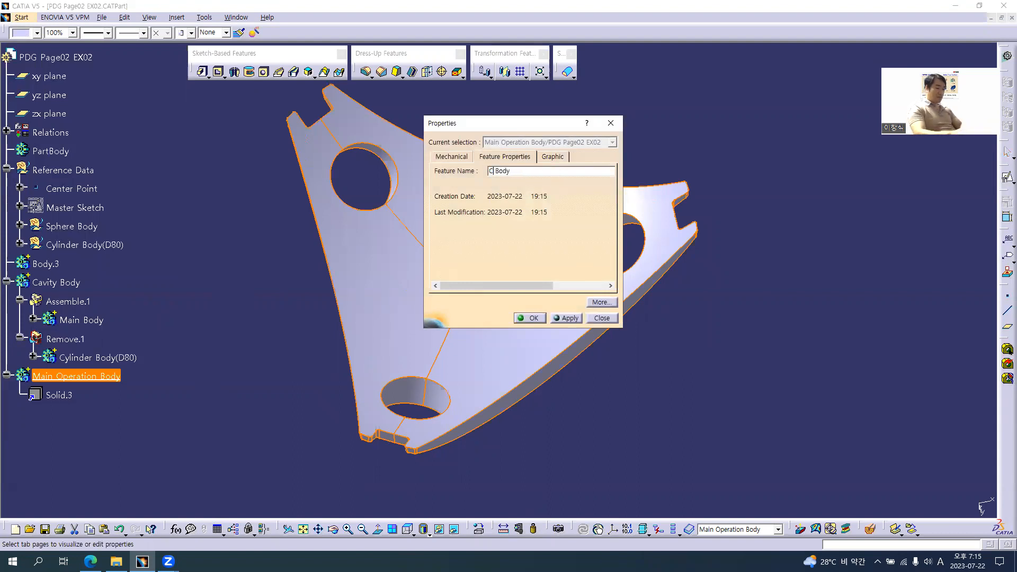
key("Return")
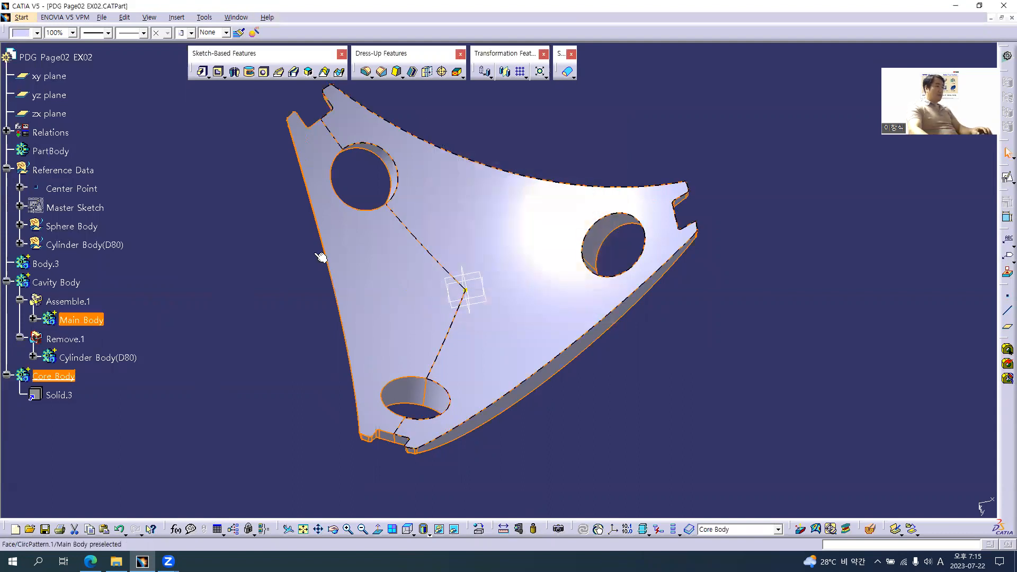
- Hide the Cavity Body so that only the Core Body is displayed
left_click(202, 304)
right_click(70, 289)
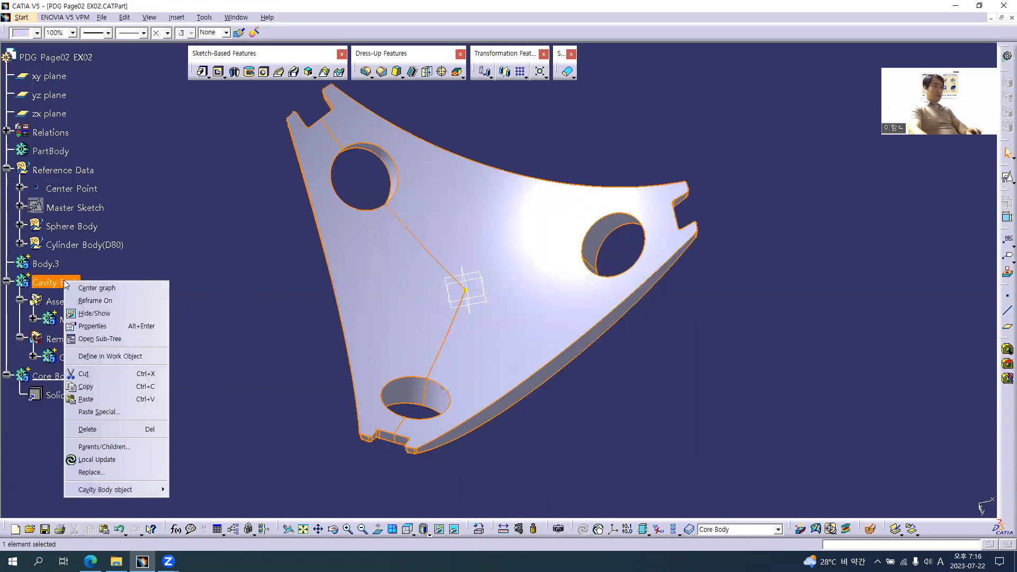
left_click(80, 313)
- Set the Core Body's graphic colour to cyan
left_click(53, 376)
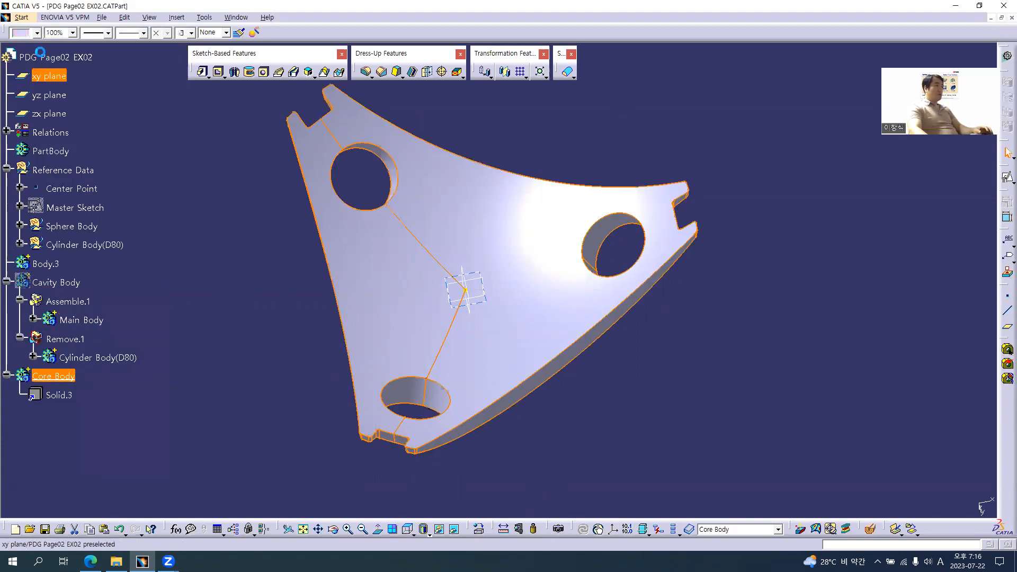
left_click(37, 32)
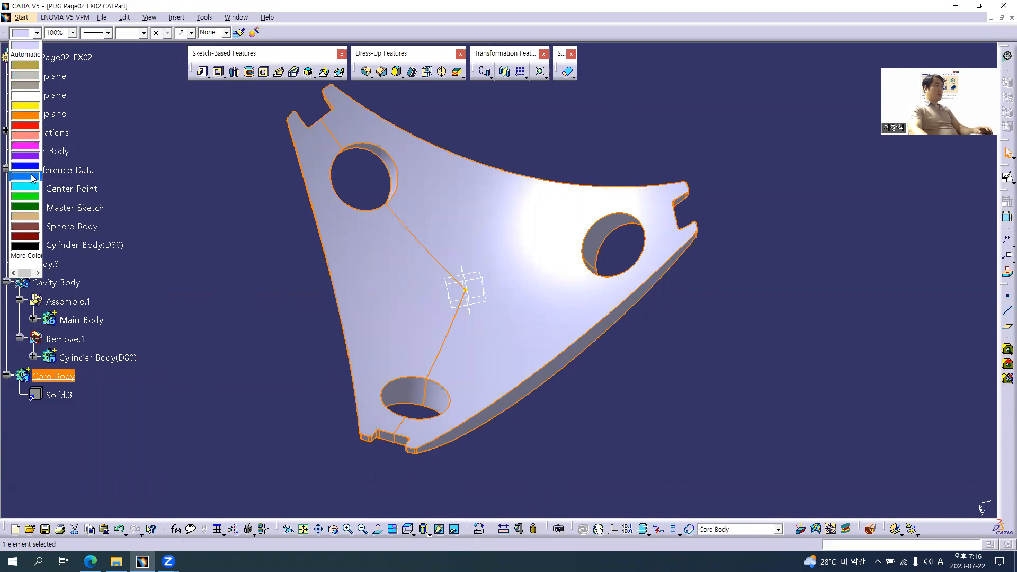
left_click(33, 190)
left_click(268, 283)
- Apply a Thickness of -1.5 mm to the Core Body's outer spherical face and its three circular hole walls
middle_click_drag(475, 152, 403, 265)
left_click(426, 74)
left_click(506, 270)
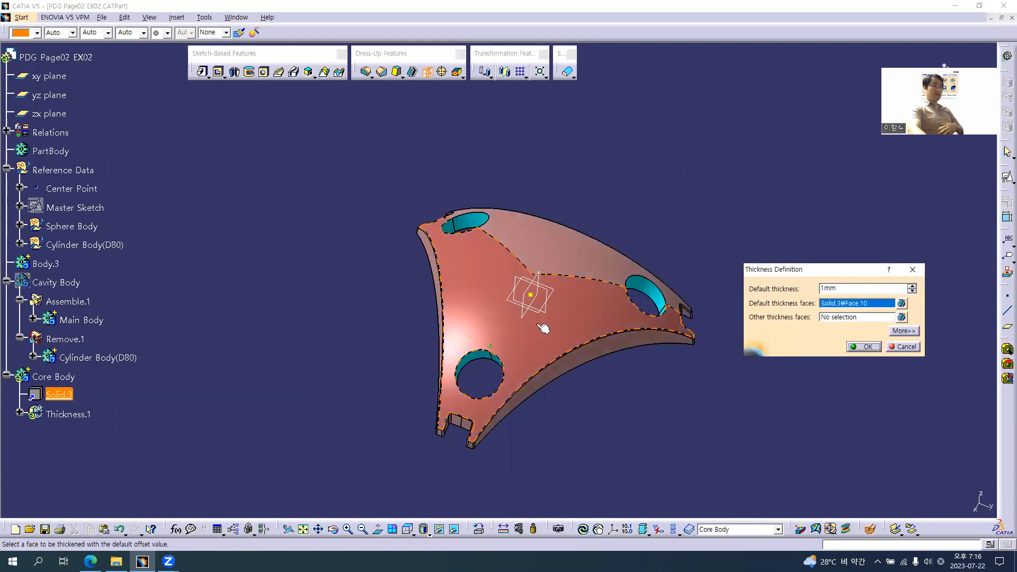
middle_click_drag(586, 368, 524, 278)
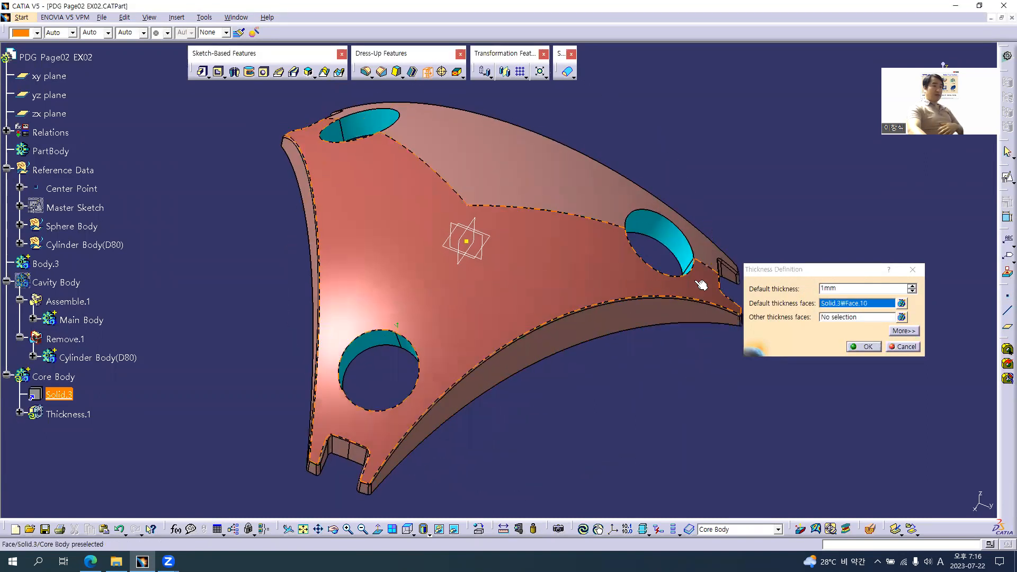
left_click(648, 225)
left_click(373, 345)
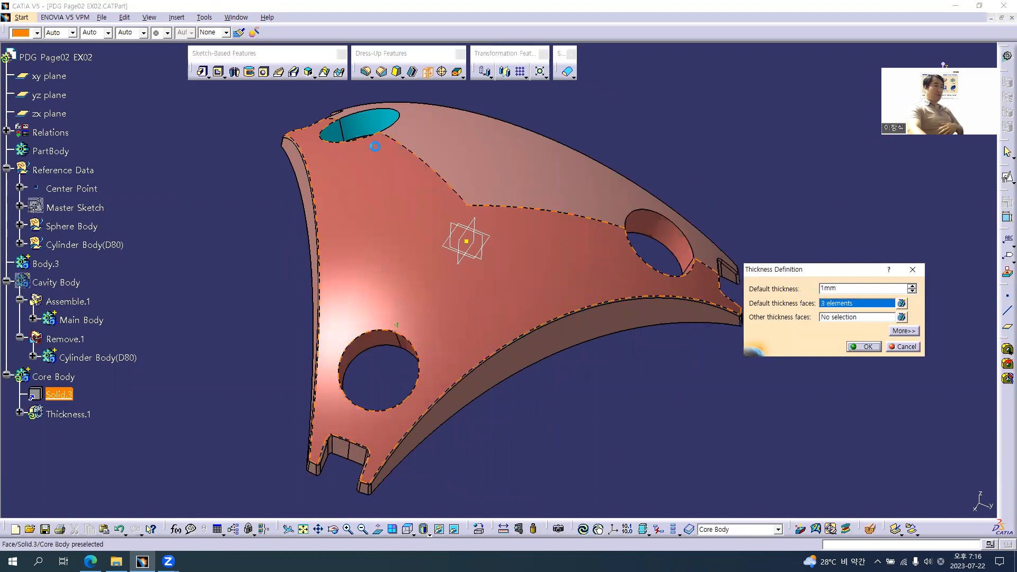
left_click(377, 123)
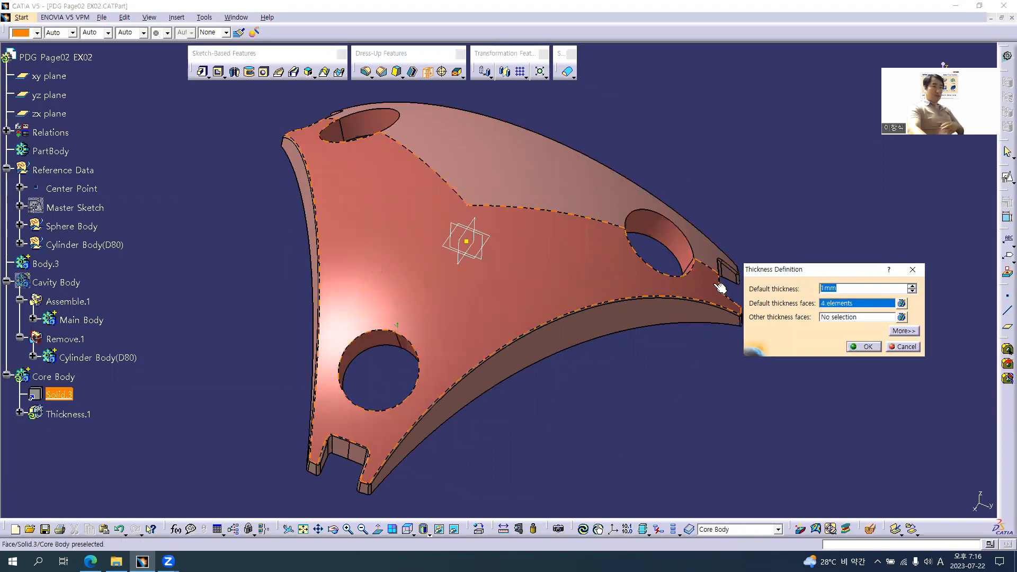
key("BackSpace")
key("BackSpace")
key("BackSpace")
type("-1.5")
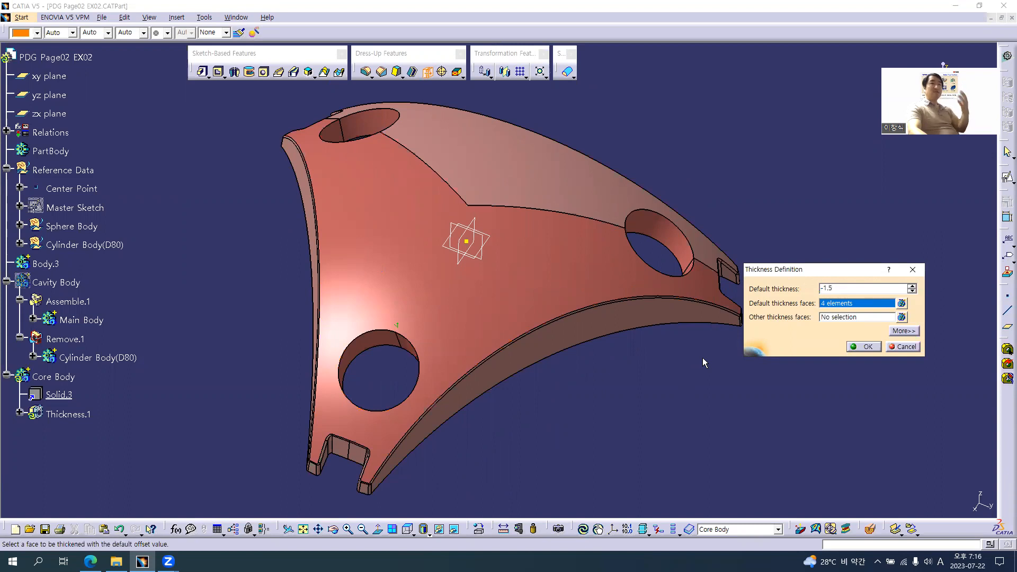
left_click(866, 348)
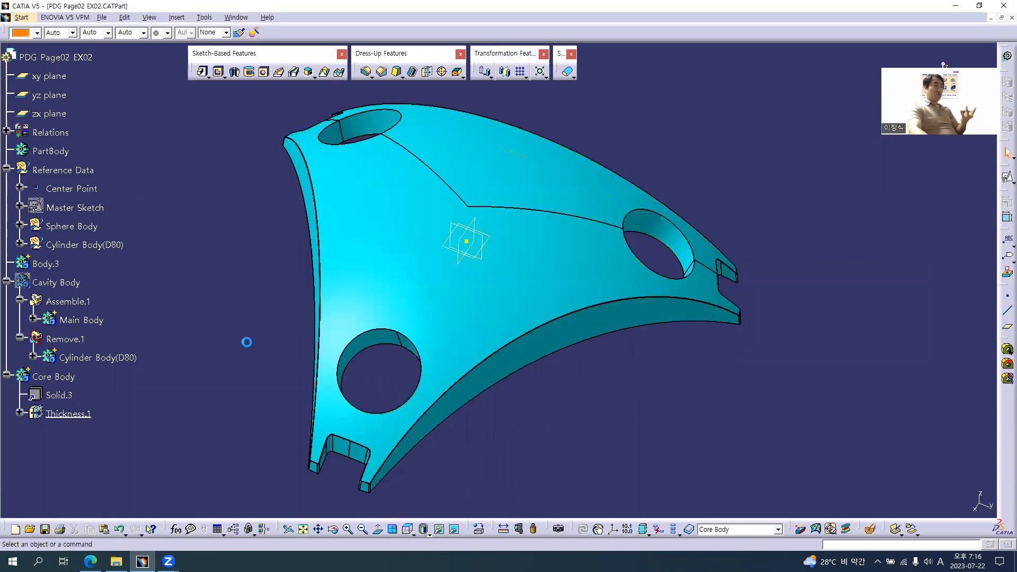
- Show the Cavity Body again and examine the offset between both bodies around a circular hole on the underside
right_click(60, 284)
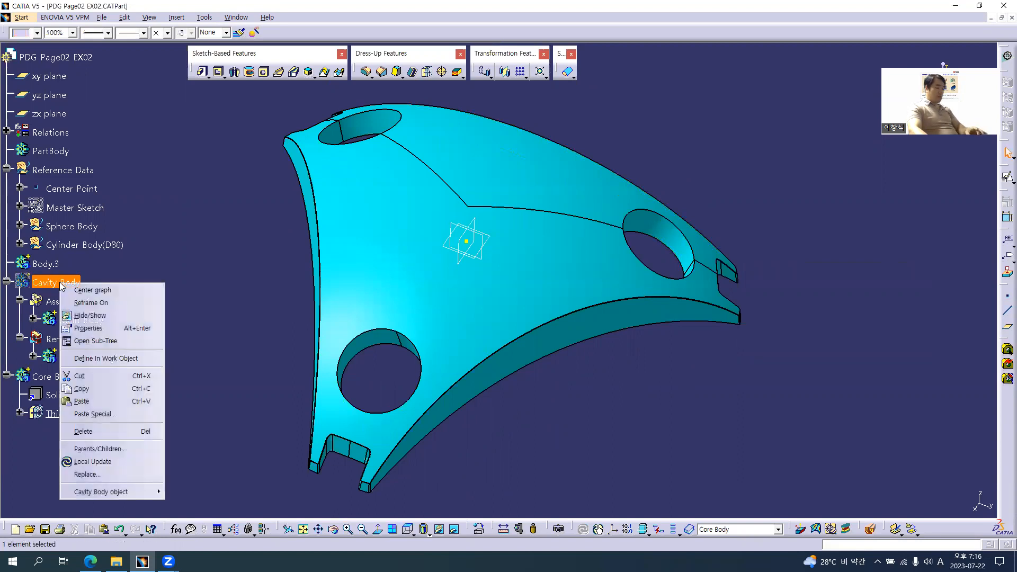
left_click(80, 315)
middle_click_drag(435, 366, 374, 271)
middle_click_drag(401, 164, 345, 307)
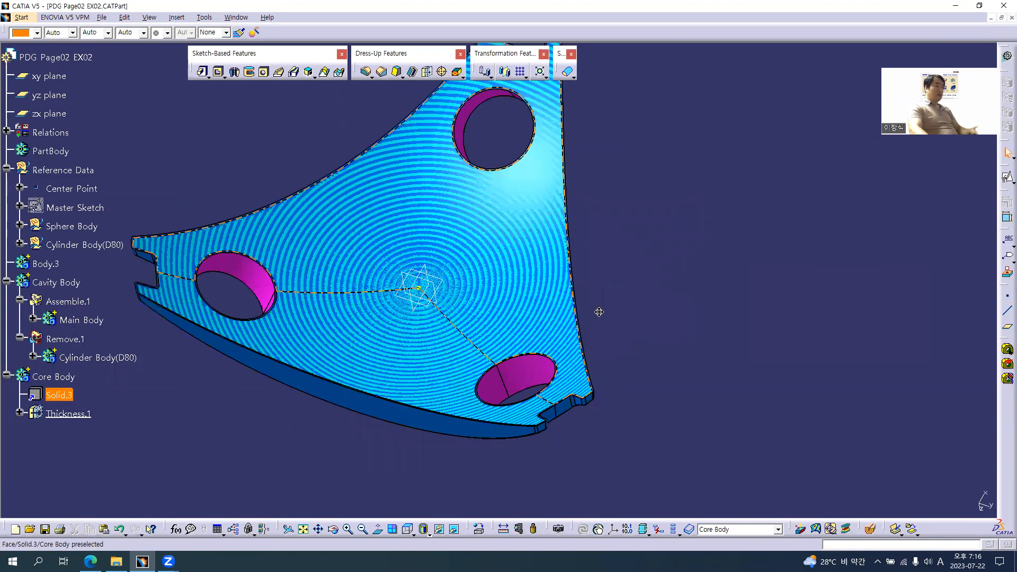
middle_click_drag(599, 311, 606, 213)
middle_click_drag(311, 251, 177, 215)
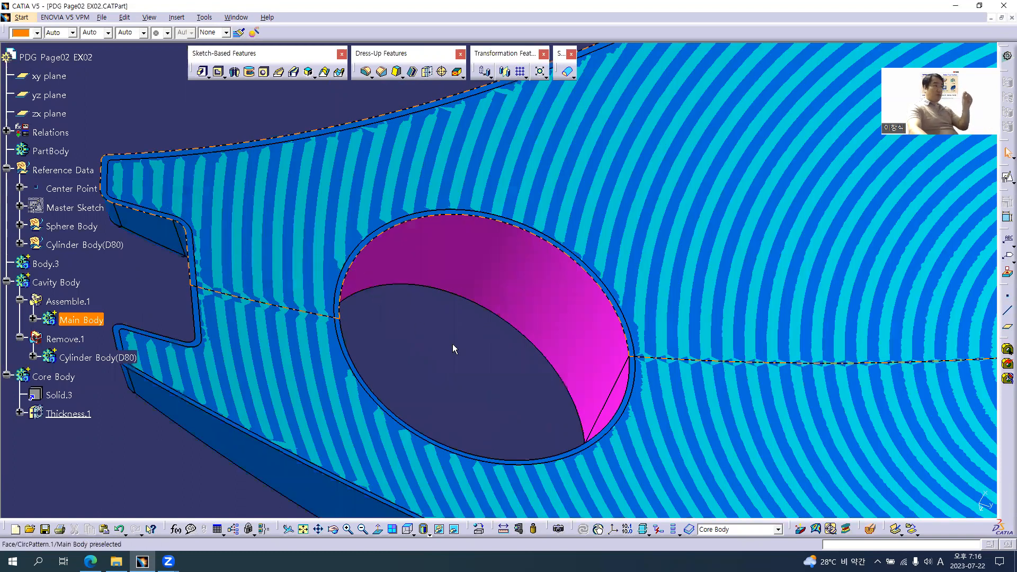
- Make PartBody the active work object and assemble the Cavity Body into it
left_click(19, 413)
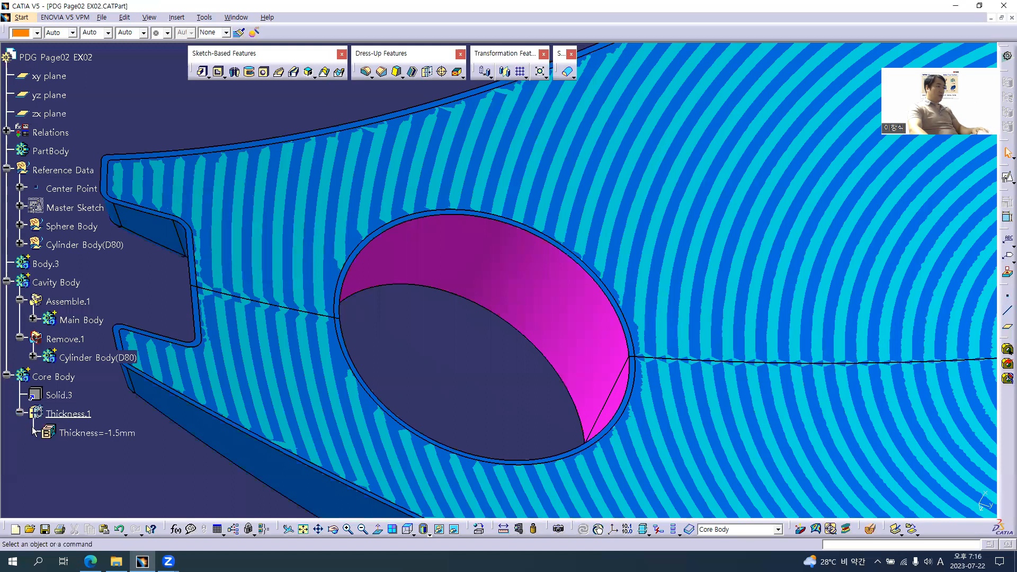
middle_click_drag(504, 343, 512, 353)
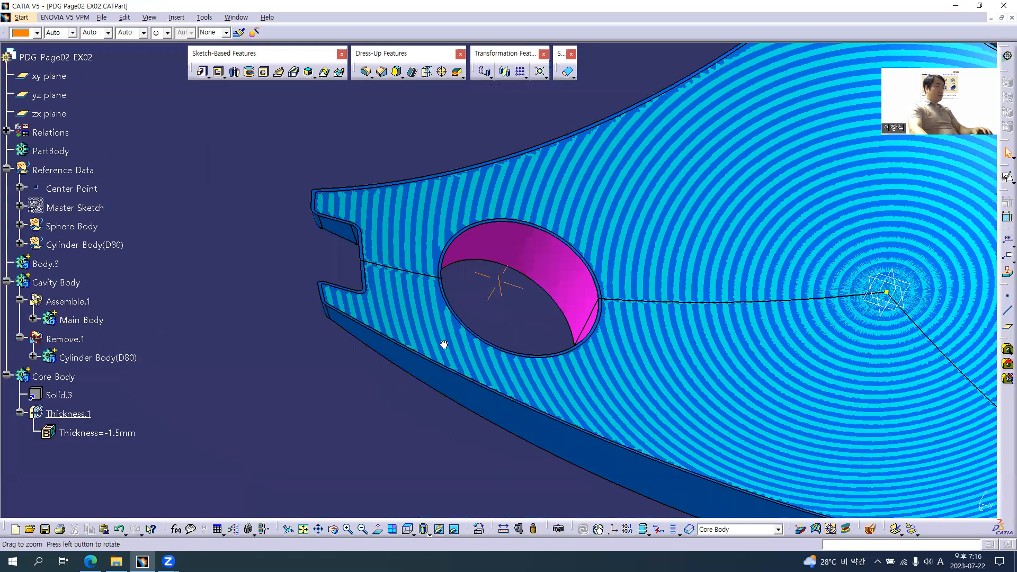
middle_click_drag(446, 371, 449, 381)
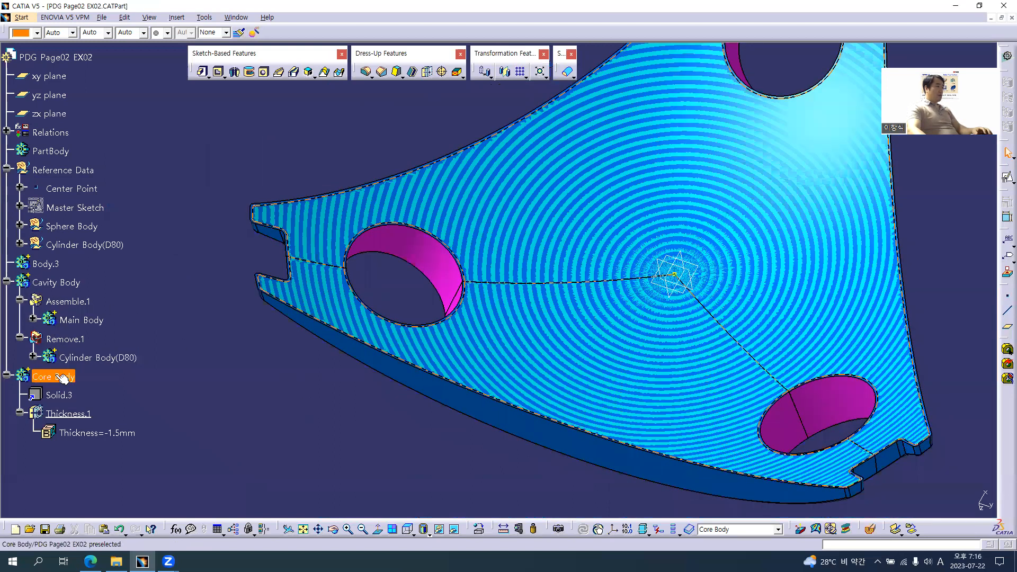
right_click(49, 152)
left_click(85, 224)
left_click(66, 283)
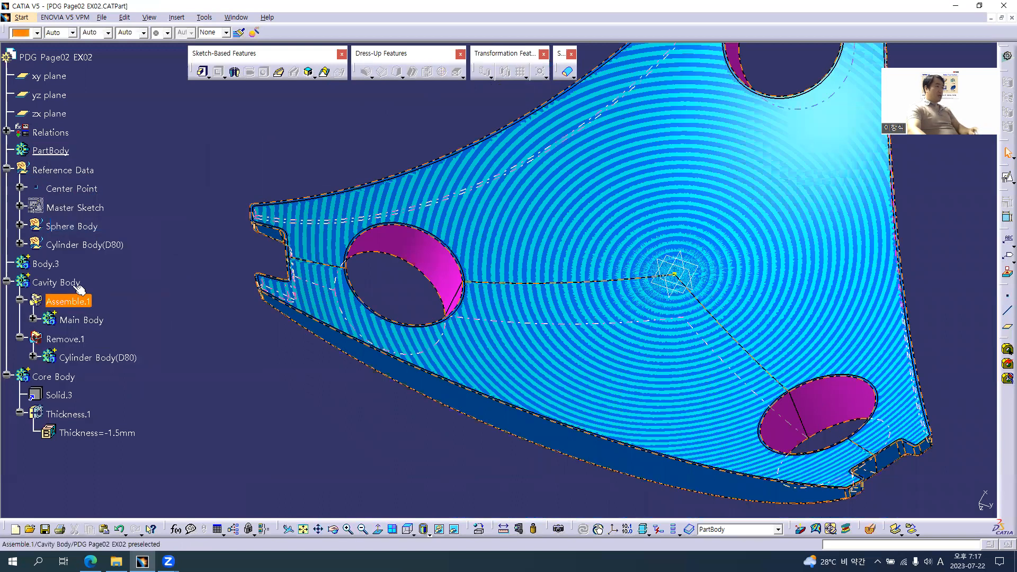
right_click(66, 284)
mouse_move(135, 493)
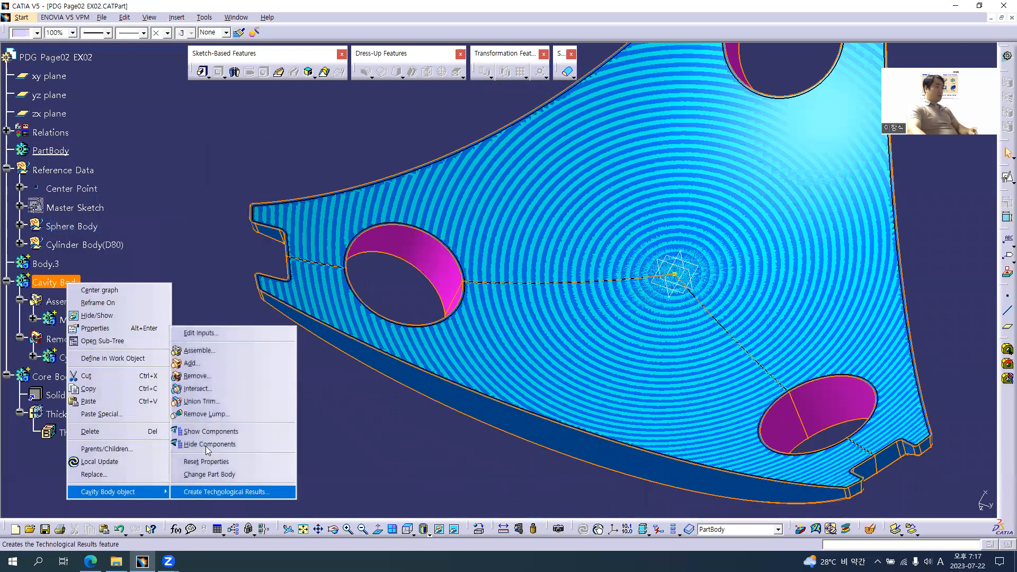
left_click(207, 351)
key("Return")
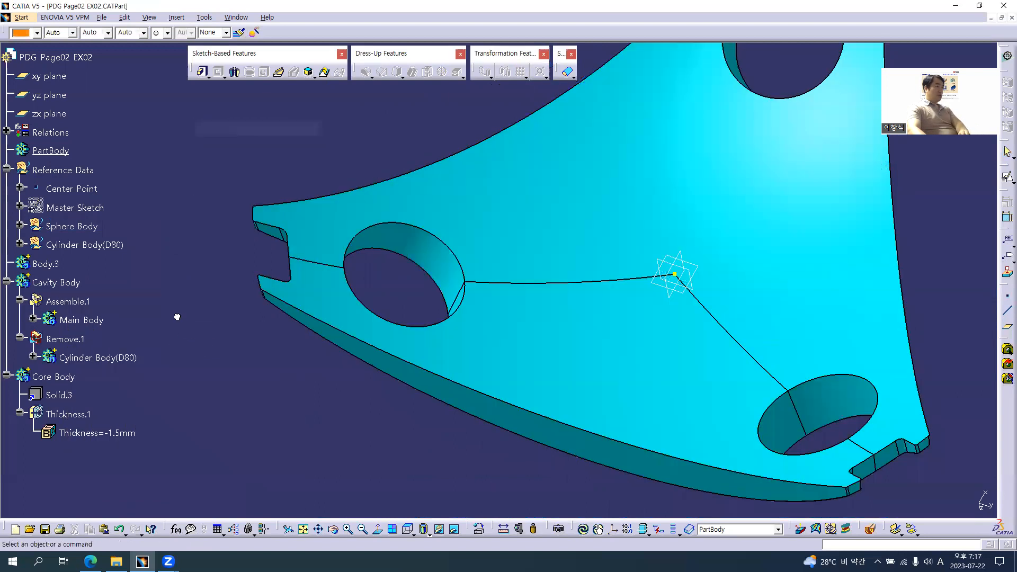
- Remove the Core Body from PartBody to hollow out the part
left_click(53, 283)
right_click(58, 281)
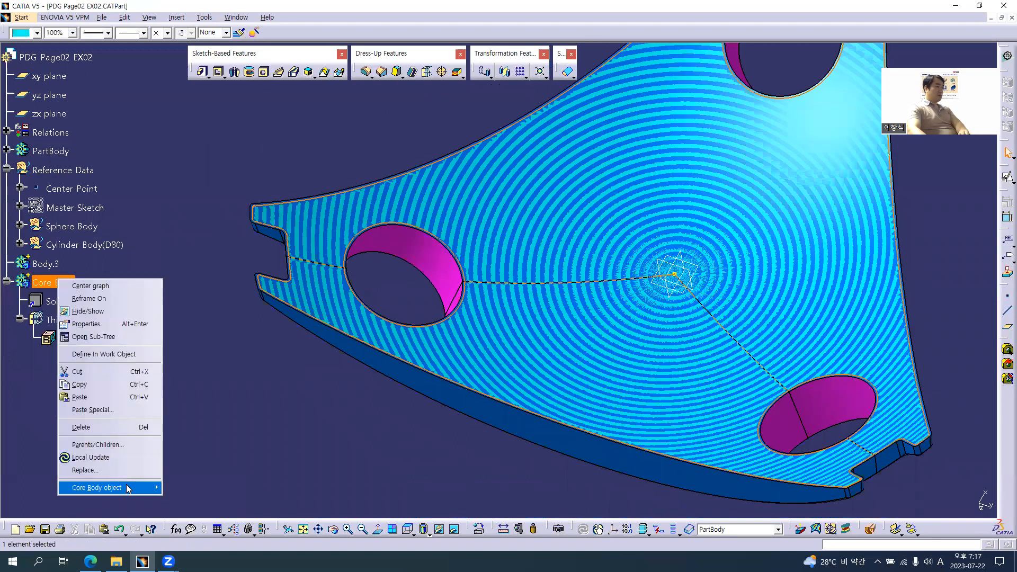
mouse_move(135, 486)
left_click(193, 374)
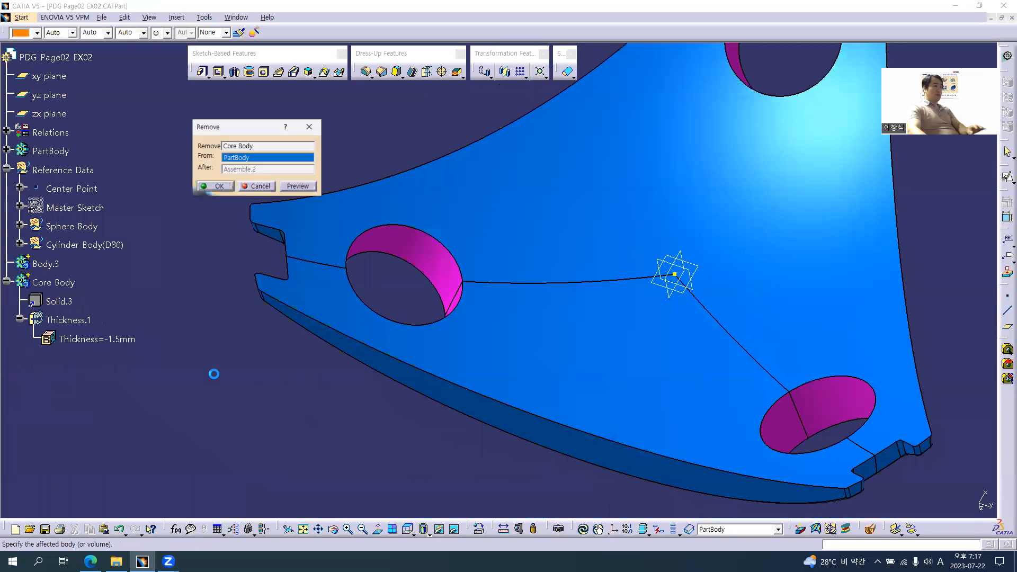
key("Return")
middle_click_drag(539, 356, 461, 391)
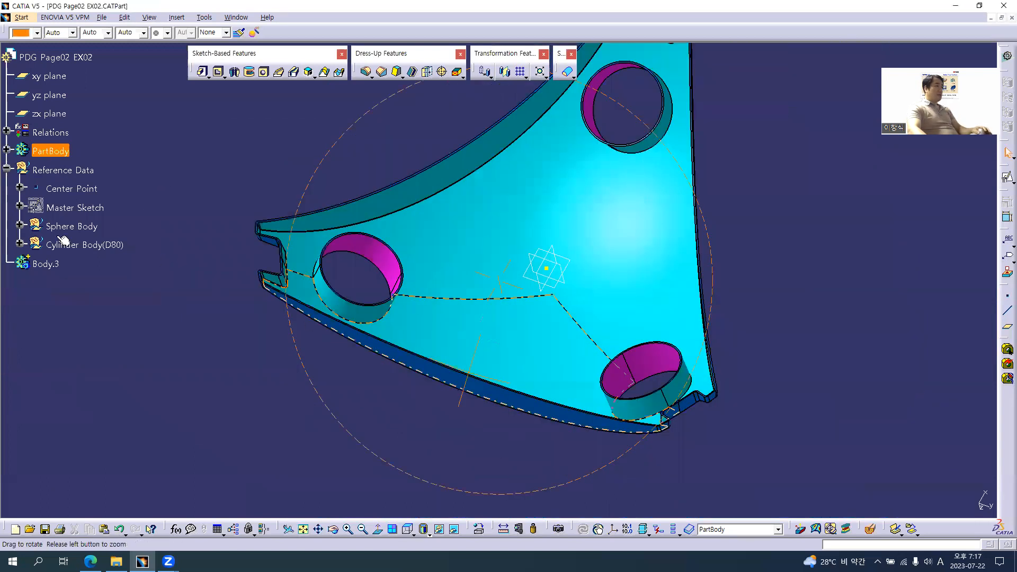
- Expand PartBody's feature structure and delete Body.3 from the part
left_click(6, 150)
right_click(46, 335)
key("d")
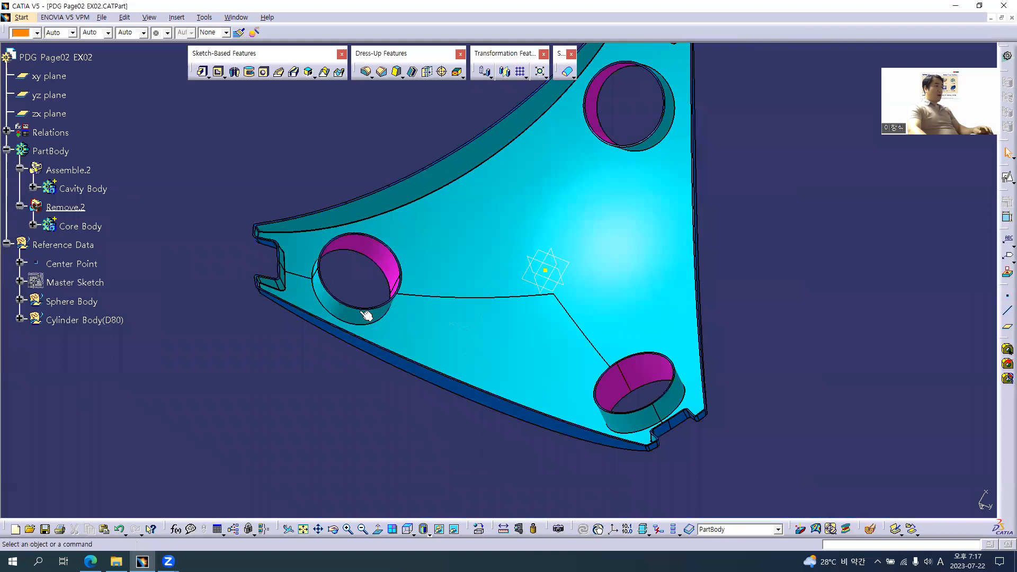
middle_click_drag(580, 391, 485, 329)
- Switch to the A Solid EX02.pdf drawing in the browser and examine the central square pocket and cylinder in the section cuts and 3D view
key("alt+Tab")
scroll(359, 252, "up", 2)
scroll(359, 251, "up", 1)
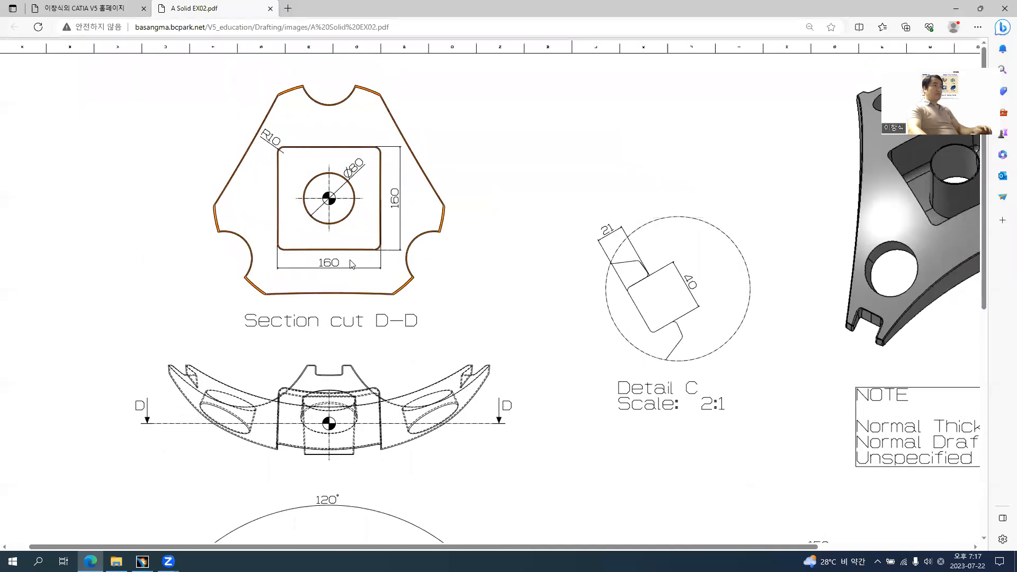
scroll(334, 215, "down", 1, "ctrl")
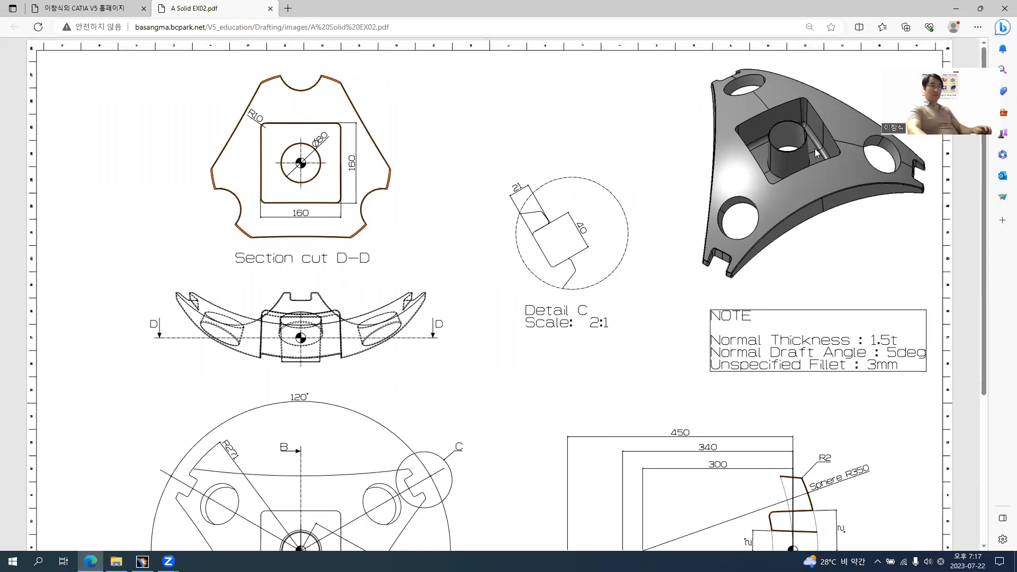
scroll(827, 135, "up", 5, "ctrl")
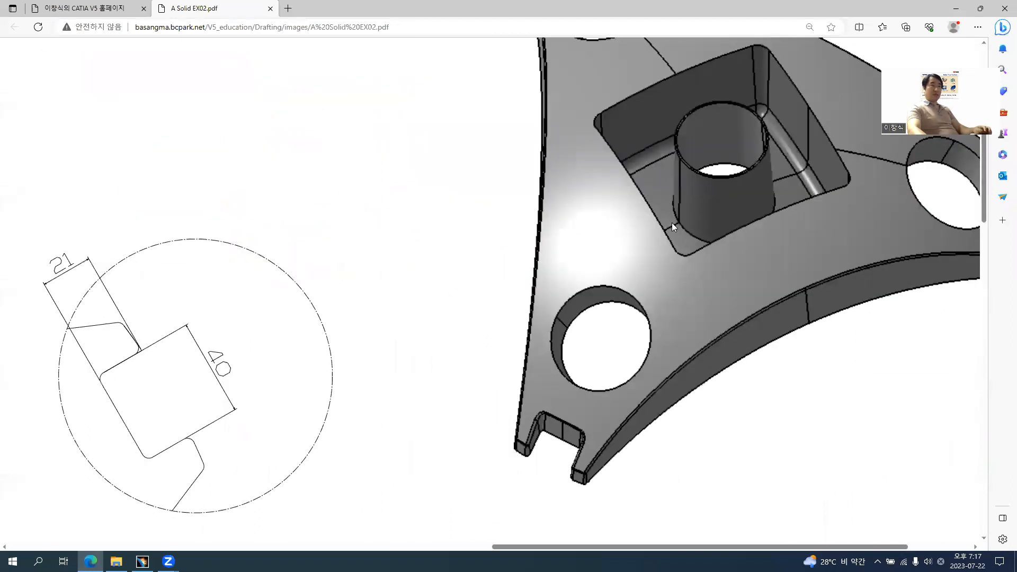
scroll(672, 227, "down", 5, "ctrl")
scroll(659, 273, "up", 3, "ctrl")
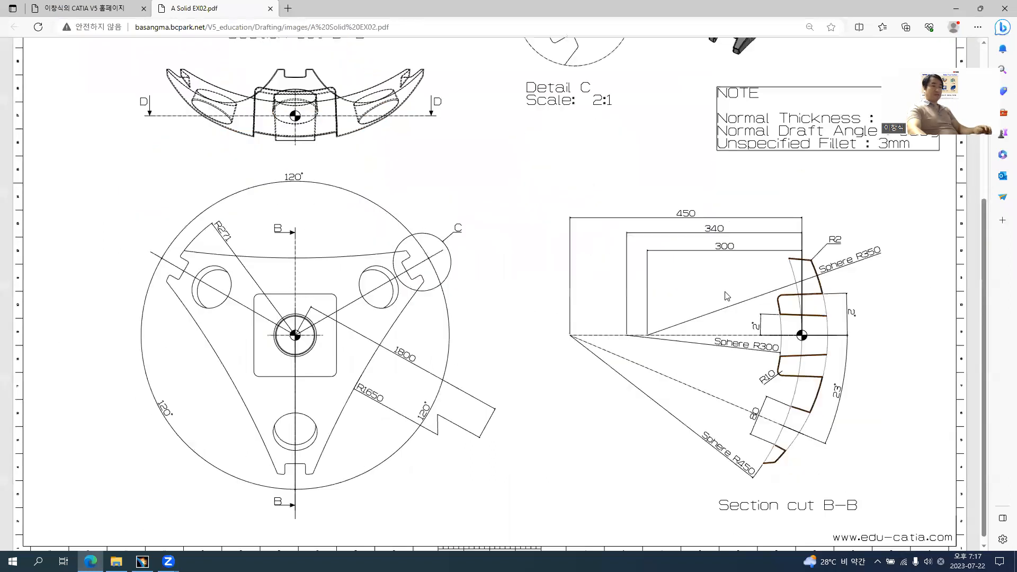
scroll(860, 341, "up", 3, "ctrl")
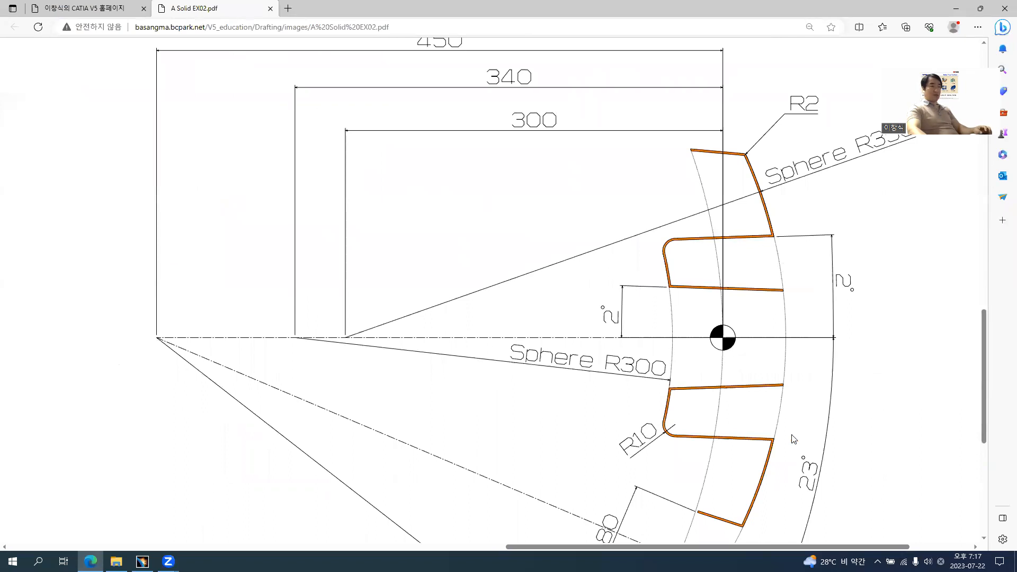
- Switch back to CATIA, copy the Main Body from within the Cavity Body, and paste it as a separate body directly under the part
key("alt+Tab")
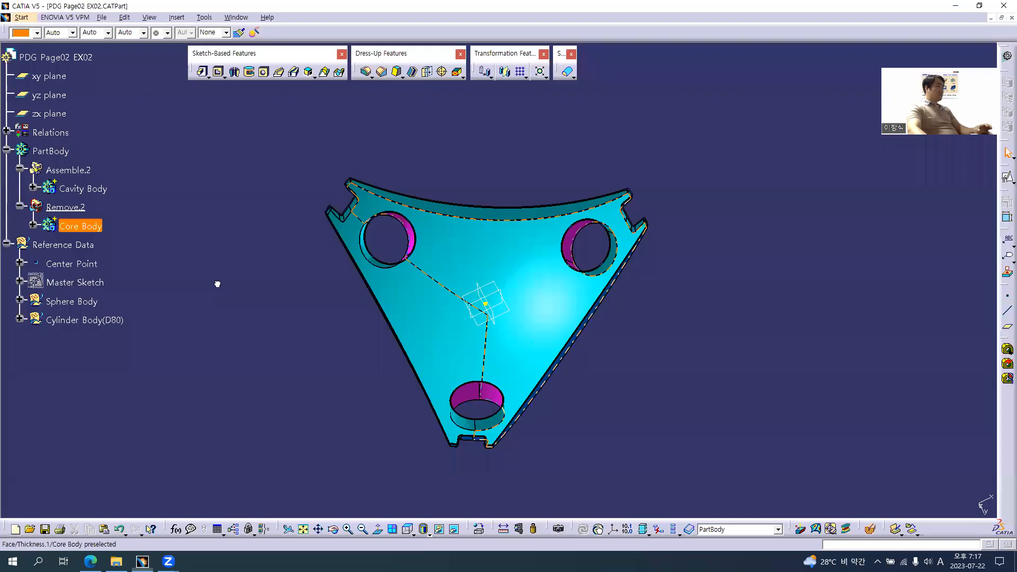
left_click(32, 188)
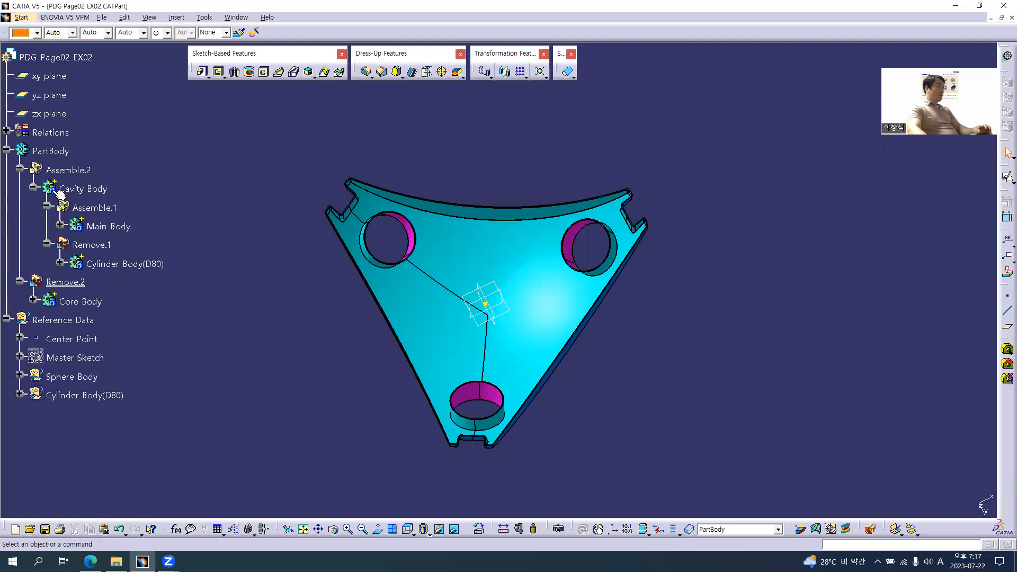
left_click(61, 225)
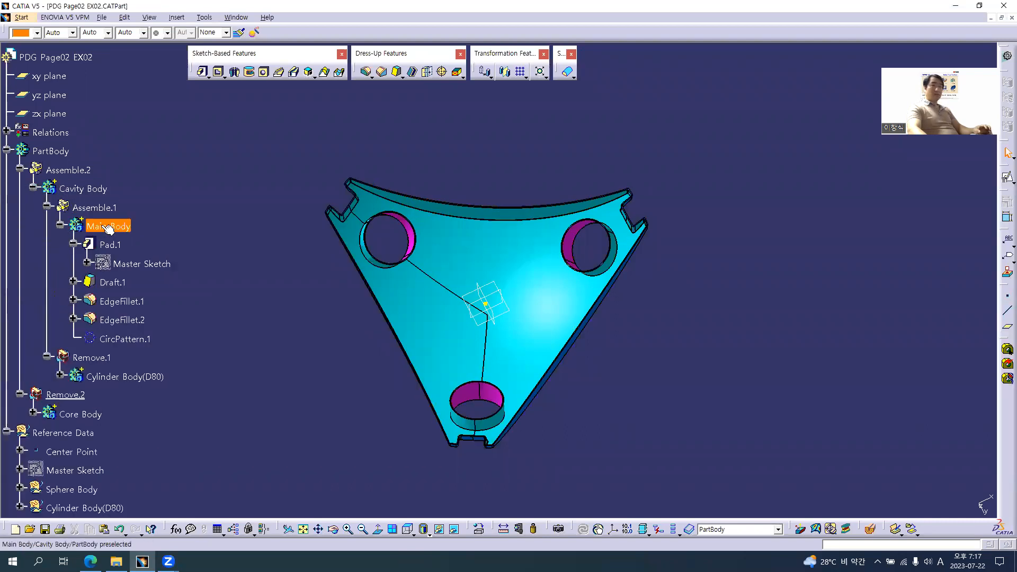
left_click(108, 226)
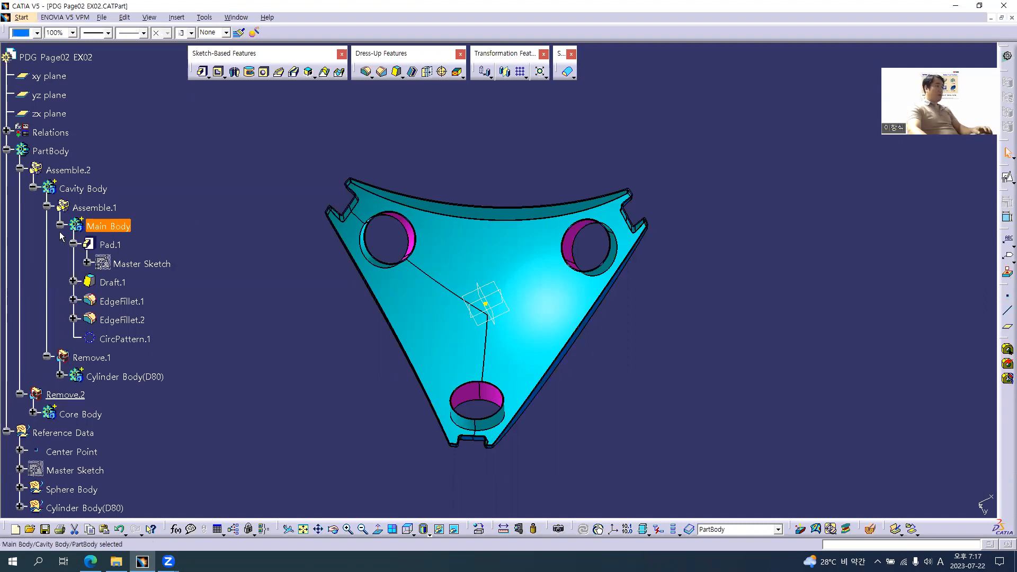
left_click(47, 206)
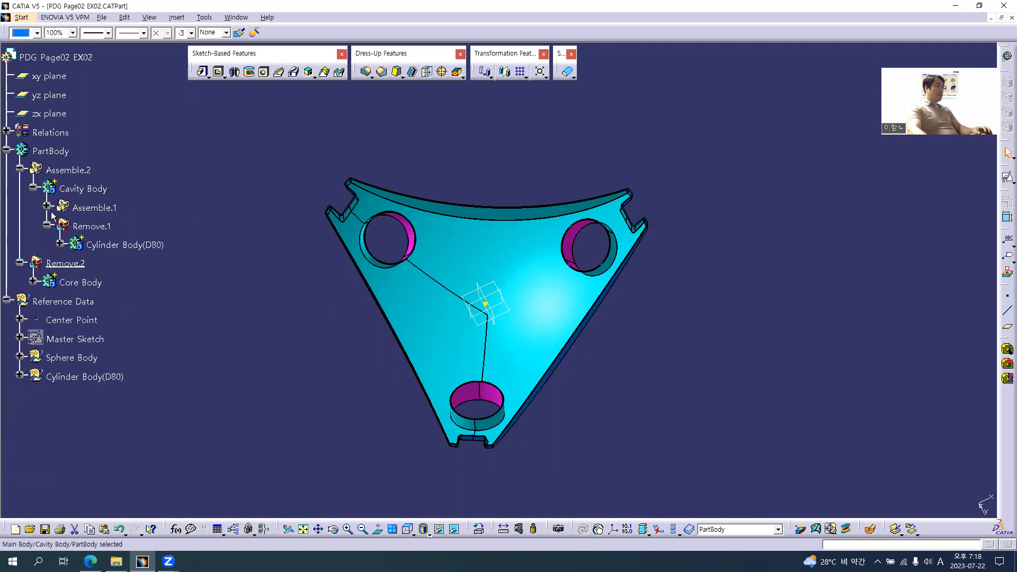
scroll(52, 200, "up", 3)
left_click(56, 104)
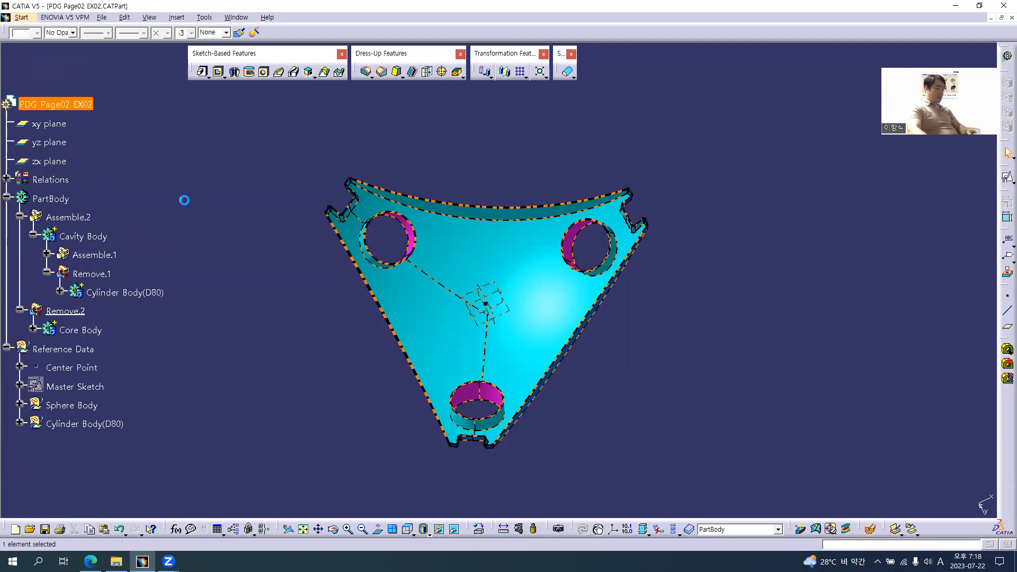
key("ctrl+v")
left_click(271, 341)
scroll(137, 349, "down", 3)
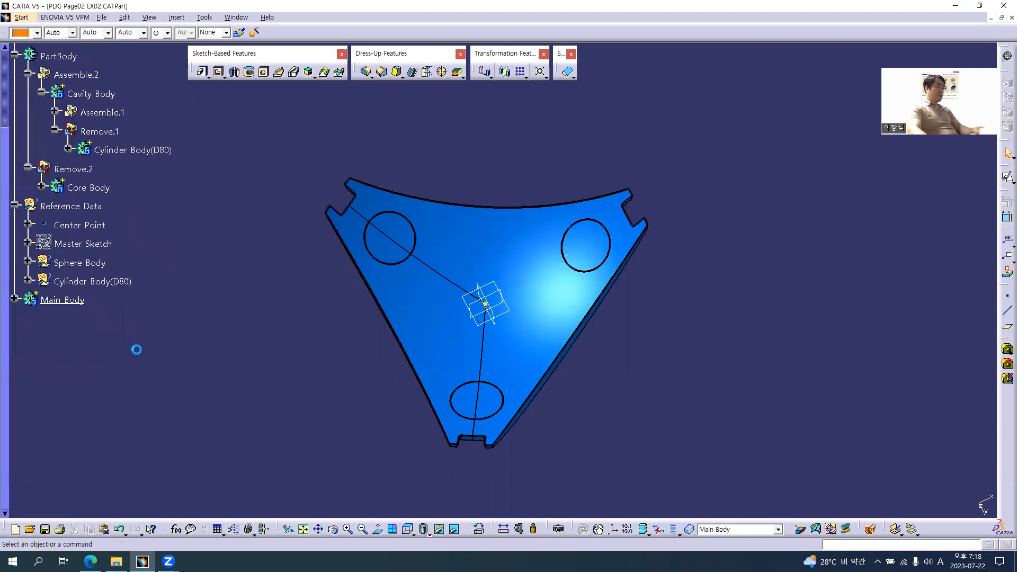
- Rename the pasted Main Body copy as Rectangle Body and set its graphic colour to magenta
left_click(16, 300)
left_click(62, 302)
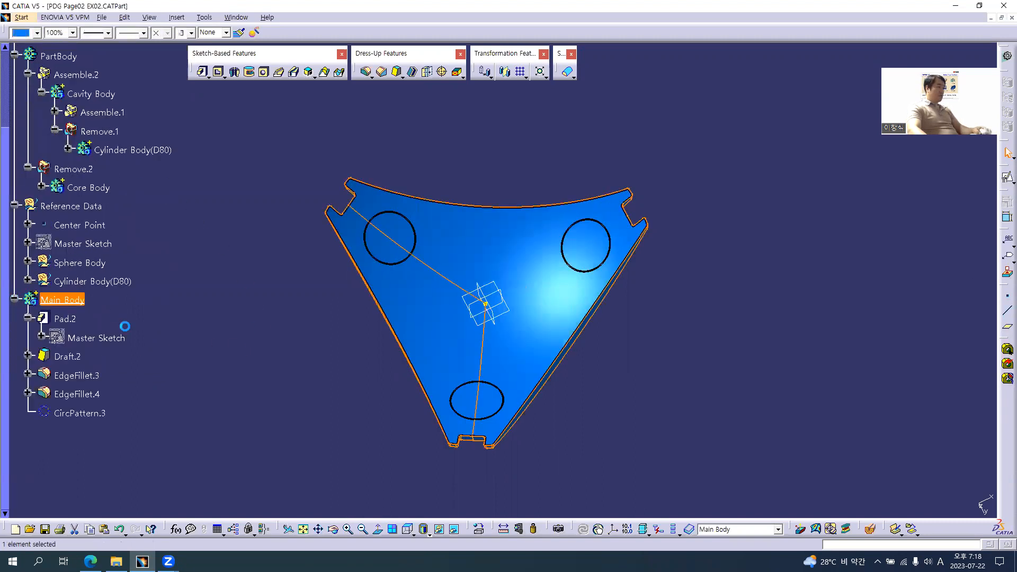
key("alt+Return")
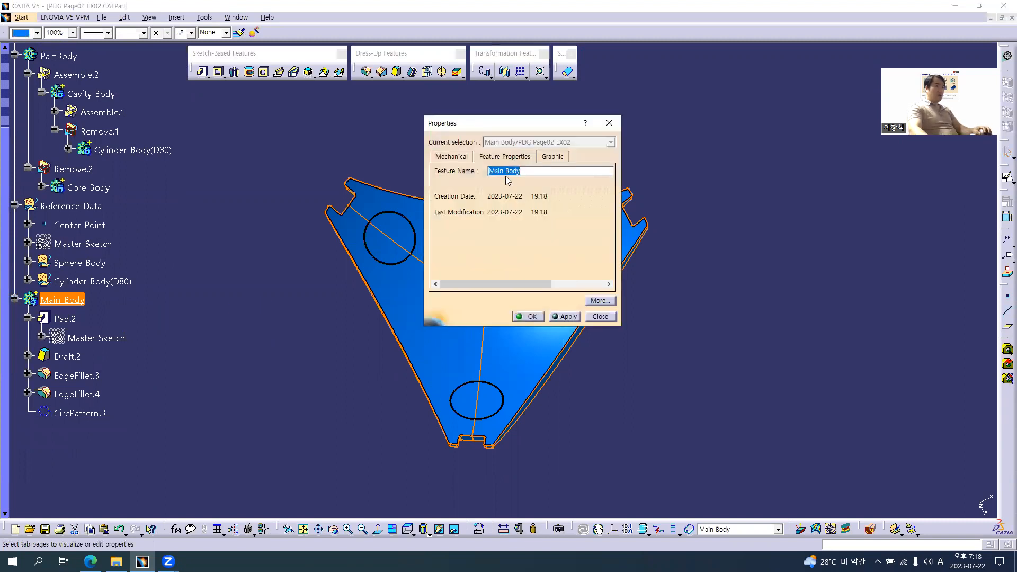
double_click(503, 171)
type("Rec")
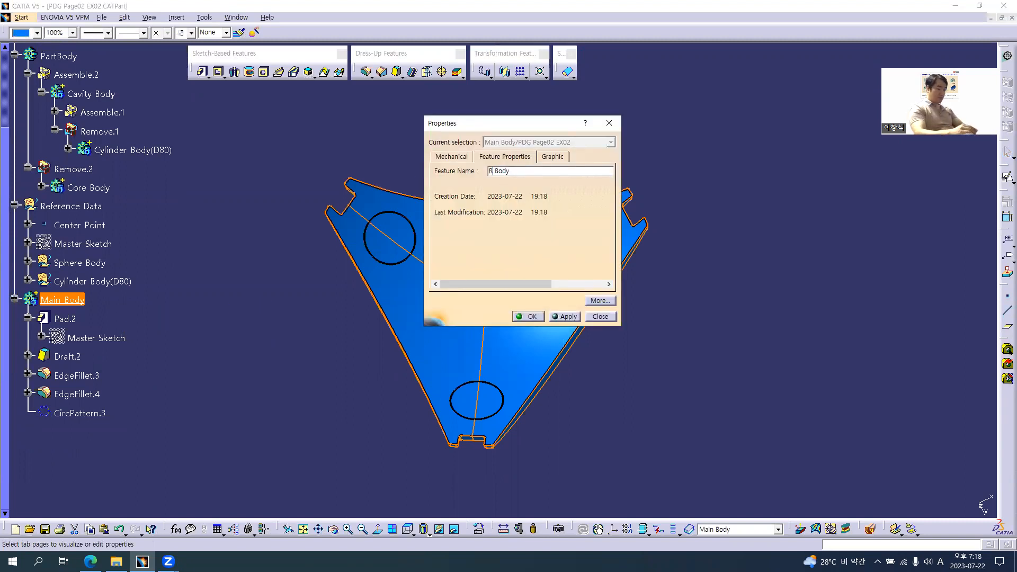
type("tangle")
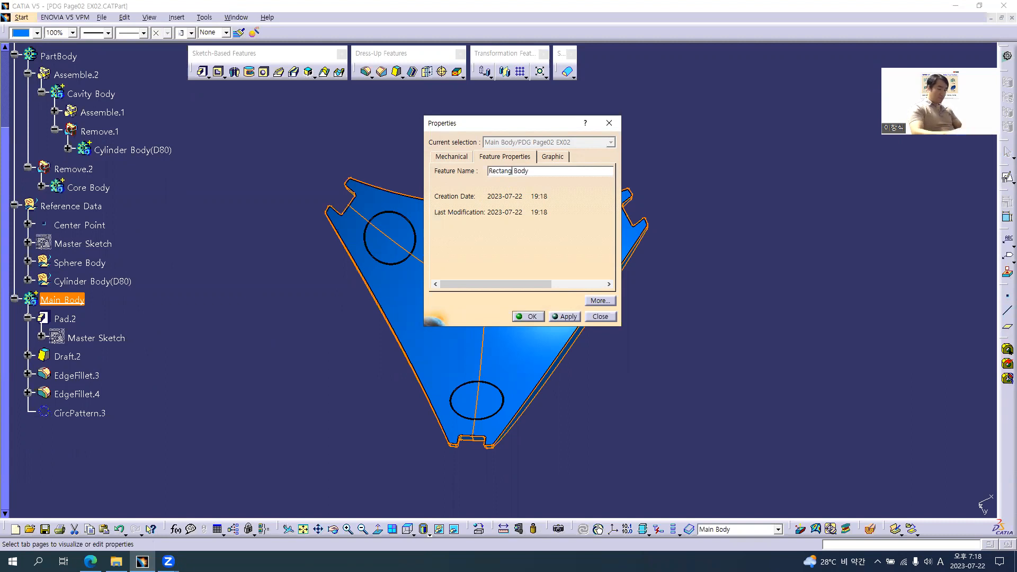
key("Return")
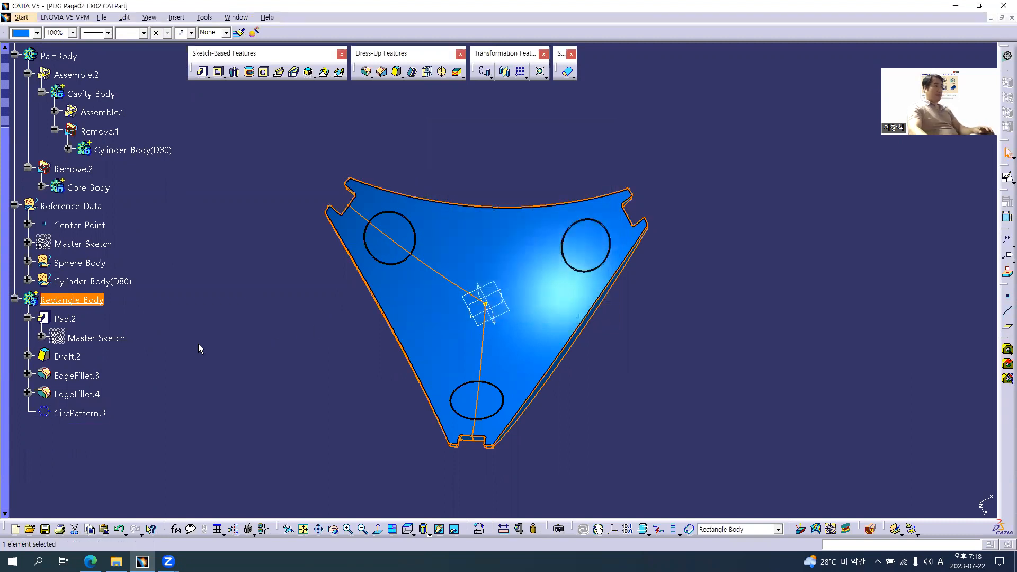
left_click(37, 33)
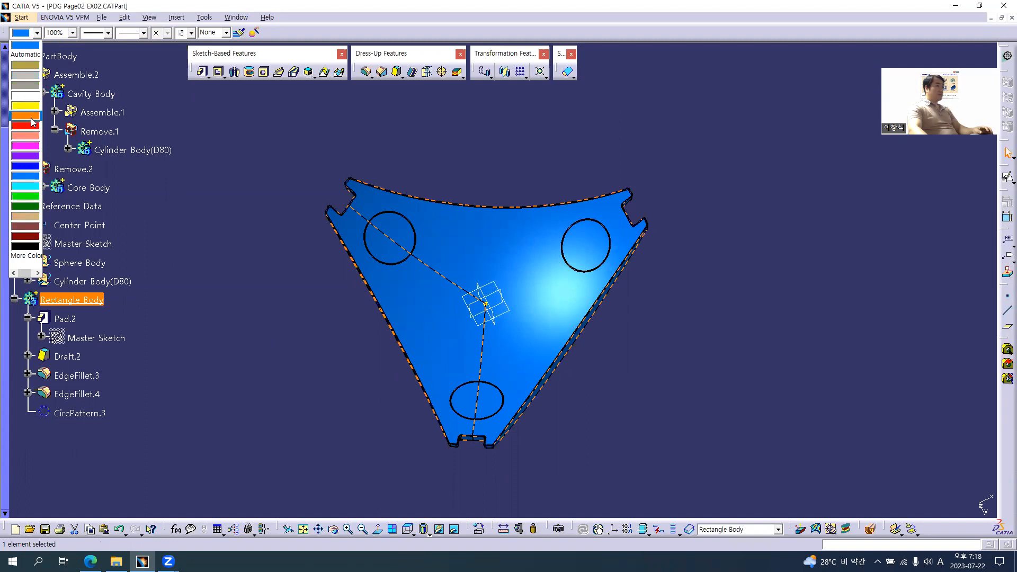
left_click(33, 146)
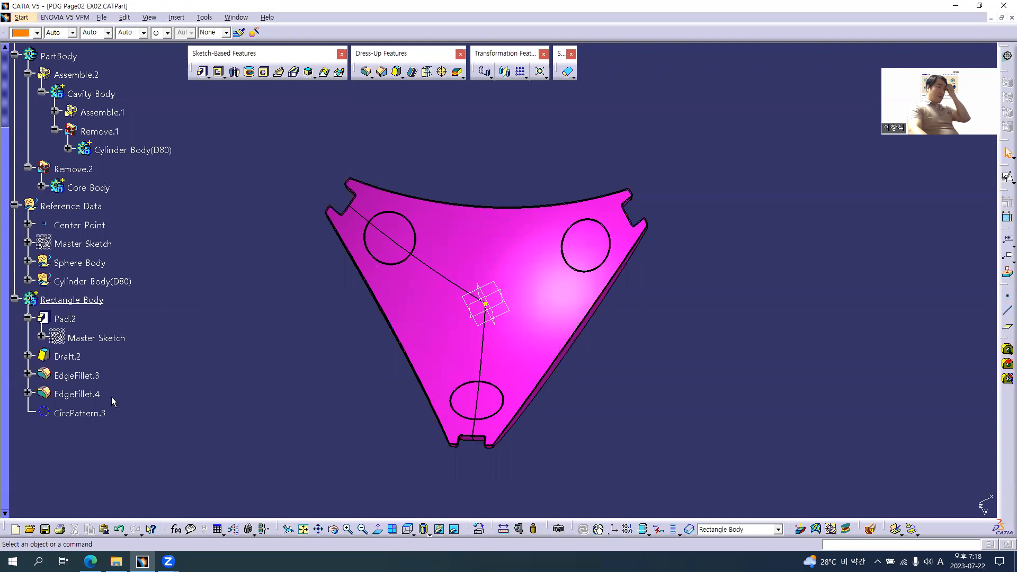
- Delete the circular pattern from the Rectangle Body
right_click(80, 412)
key("r")
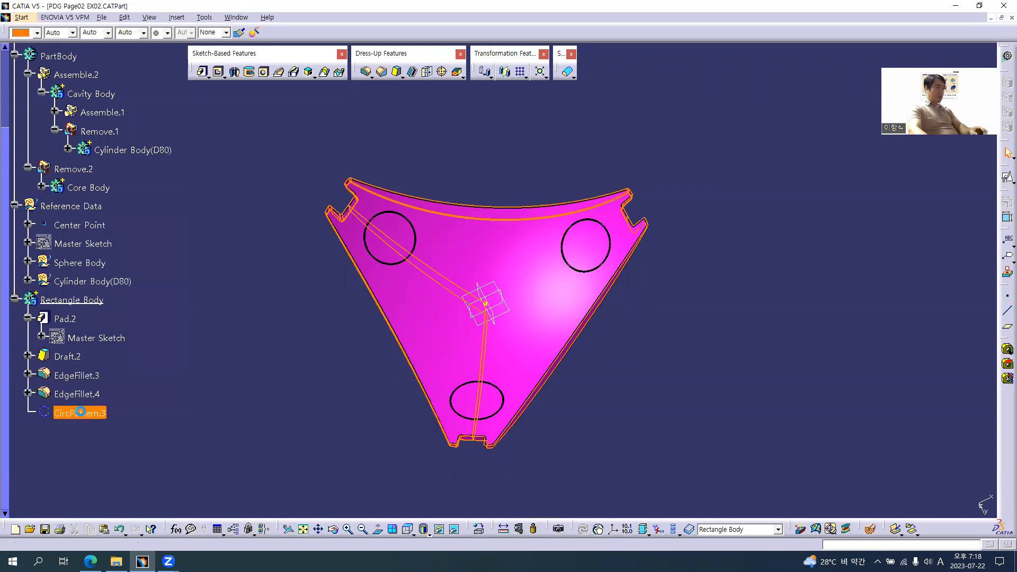
middle_click_drag(432, 201, 655, 330)
middle_click_drag(394, 246, 398, 337)
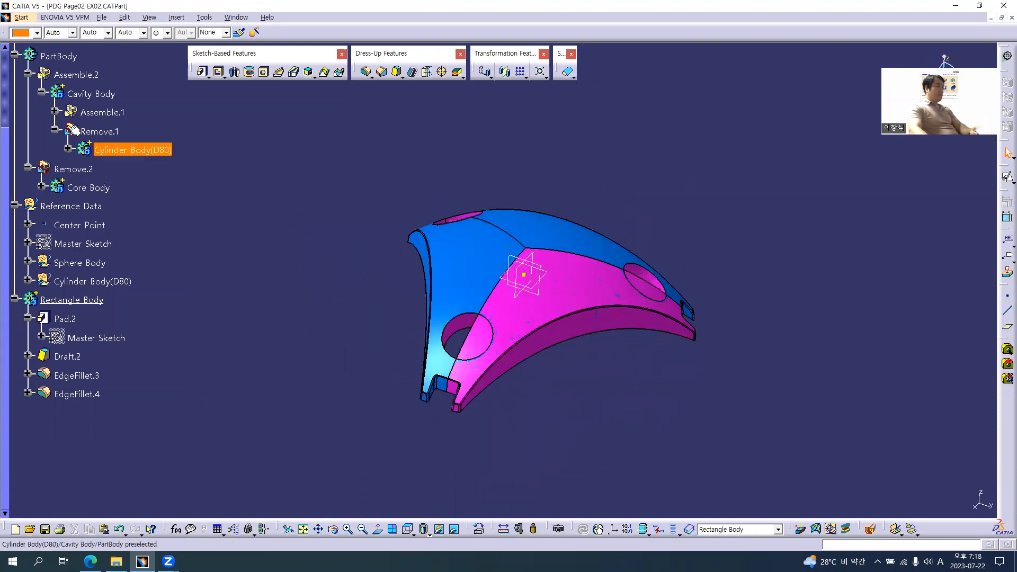
- Collapse the Cavity Body's structure and show the Master Sketch in the Reference Data set
left_click(41, 94)
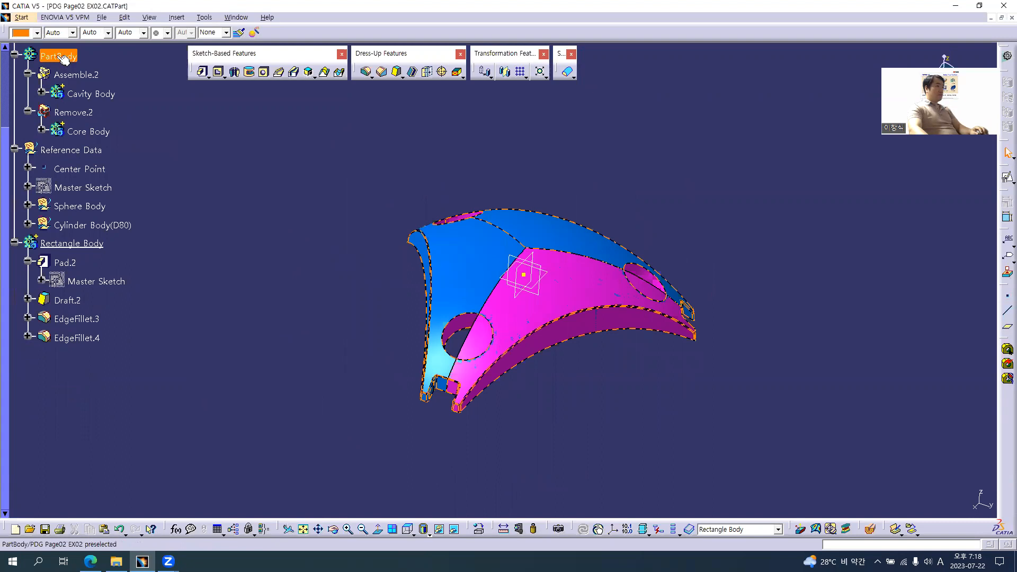
middle_click_drag(524, 239, 521, 259)
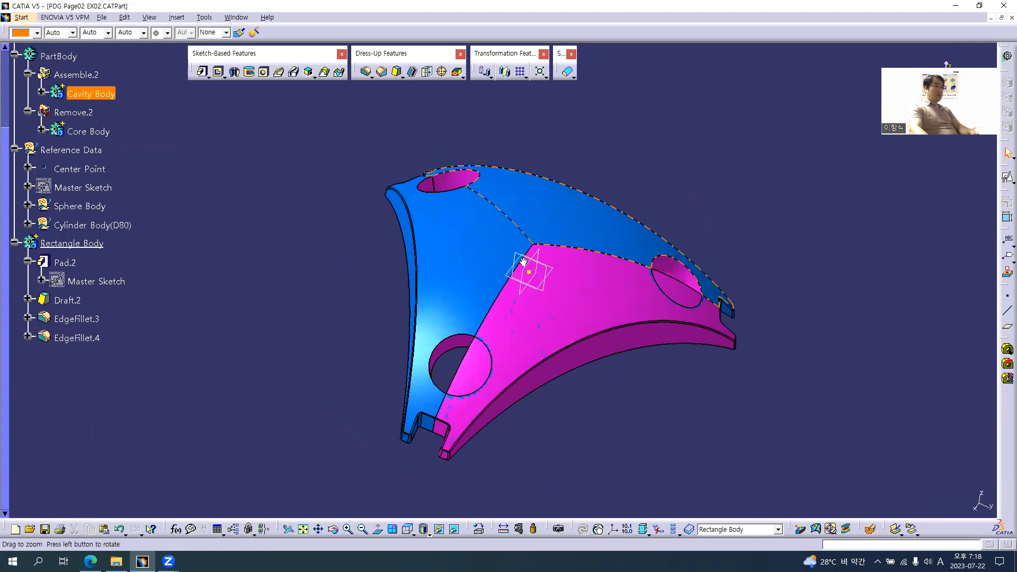
right_click(81, 186)
left_click(106, 214)
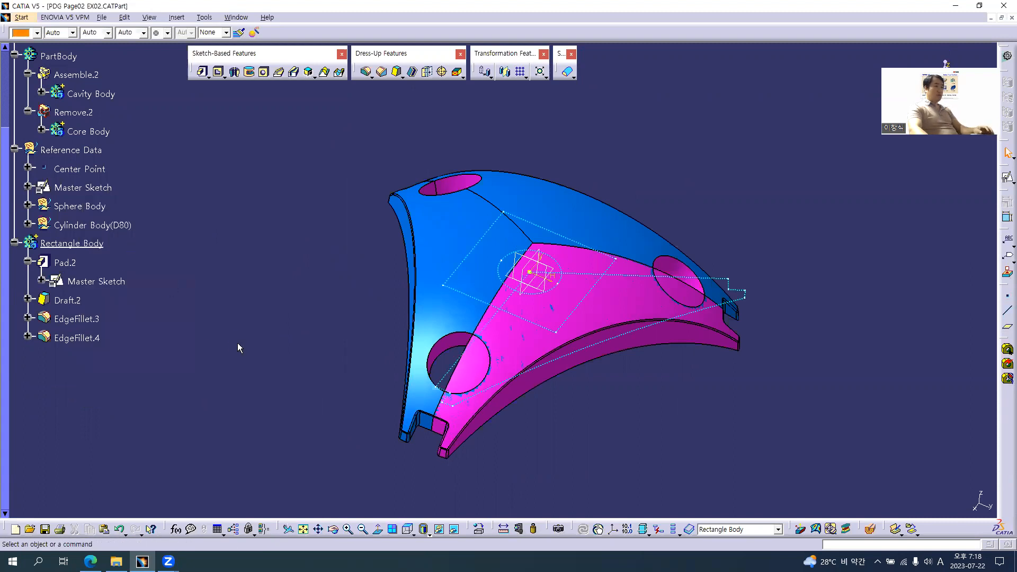
- Edit the Rectangle Body's pad and redefine its profile to use only the square outline of the Master Sketch
left_click(63, 264)
double_click(63, 264)
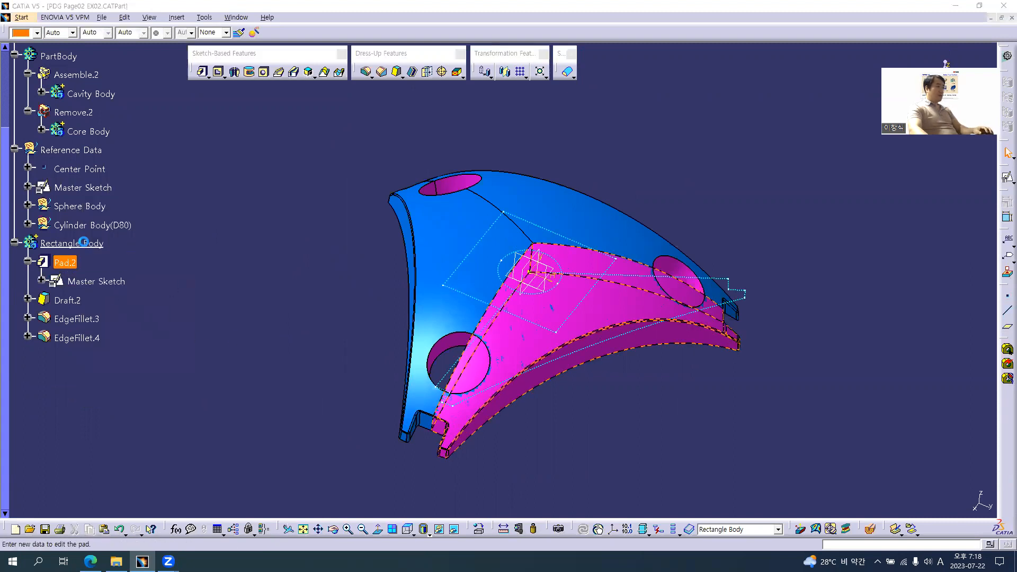
right_click(774, 260)
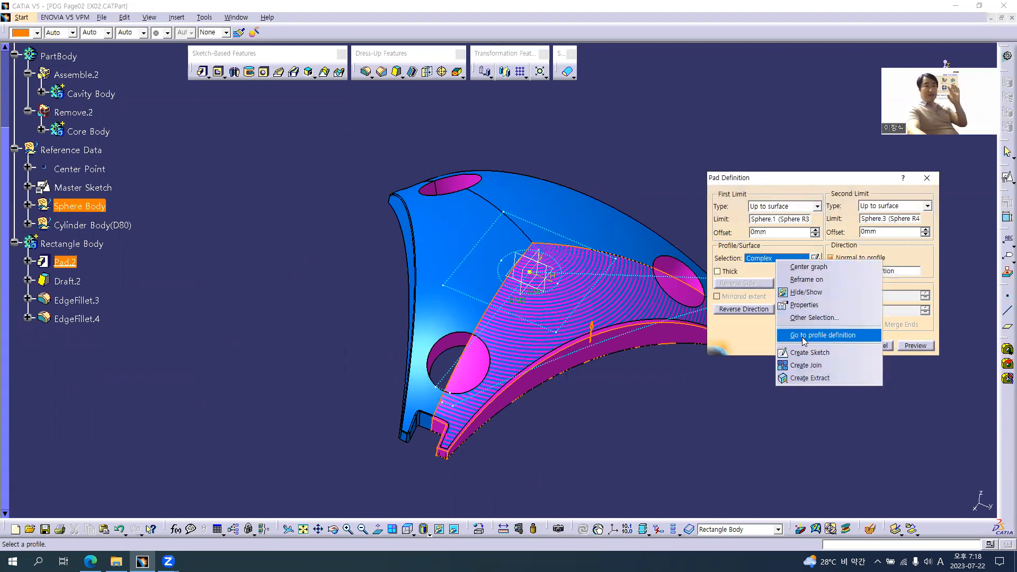
left_click(813, 337)
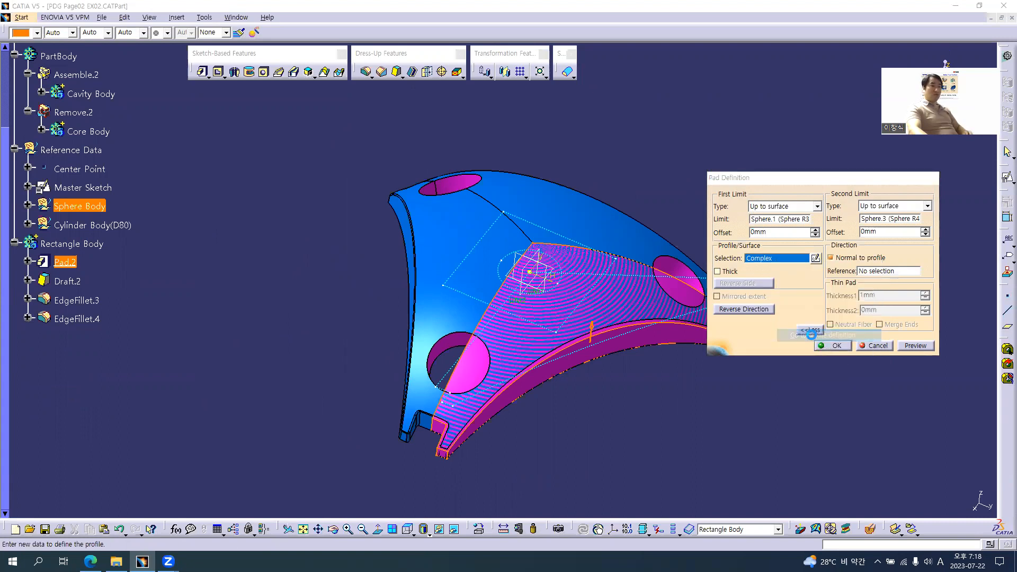
left_click(730, 339)
middle_click_drag(445, 314, 396, 322)
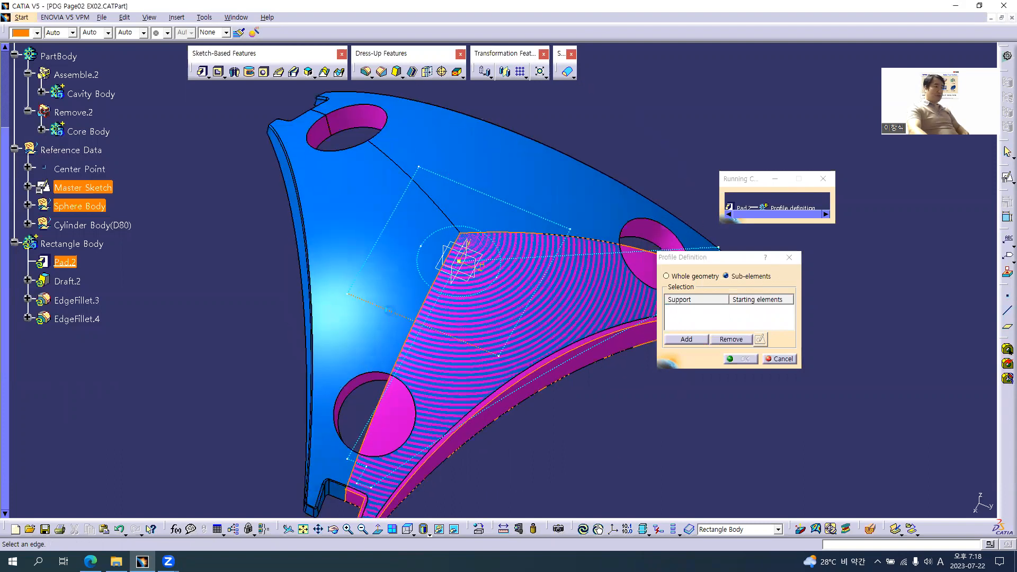
left_click(394, 314)
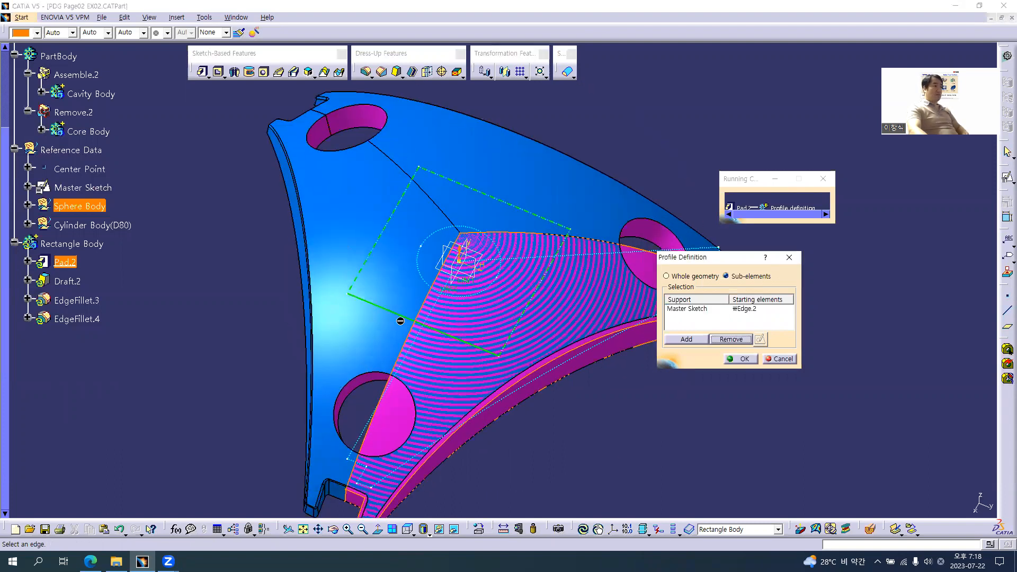
left_click(743, 359)
- Check the section drawing, then change the pad's second limit to the Sphere.2 (Sphere R300) surface
middle_click_drag(517, 419, 592, 245)
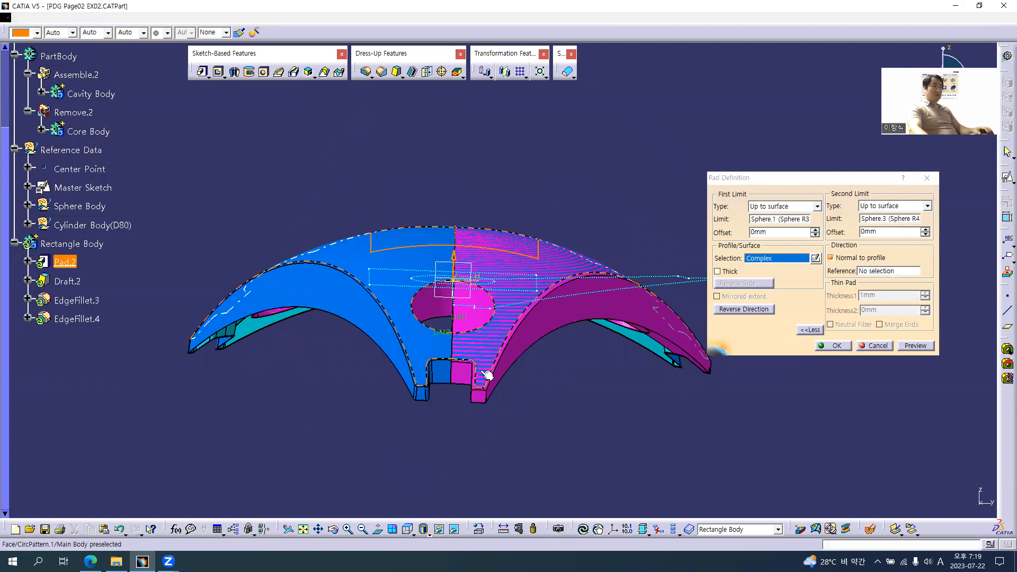
key("alt+Tab")
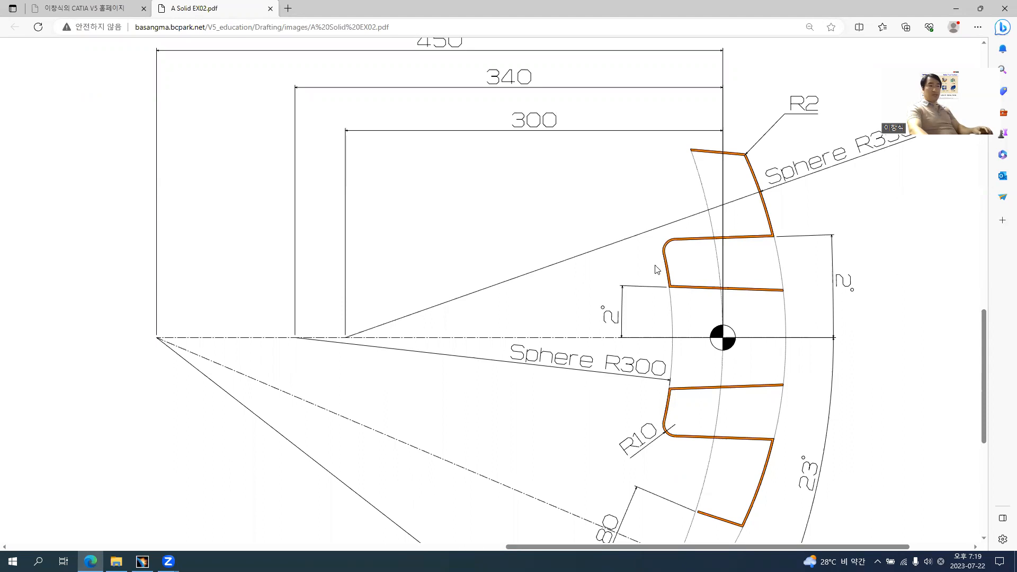
key("alt+Tab")
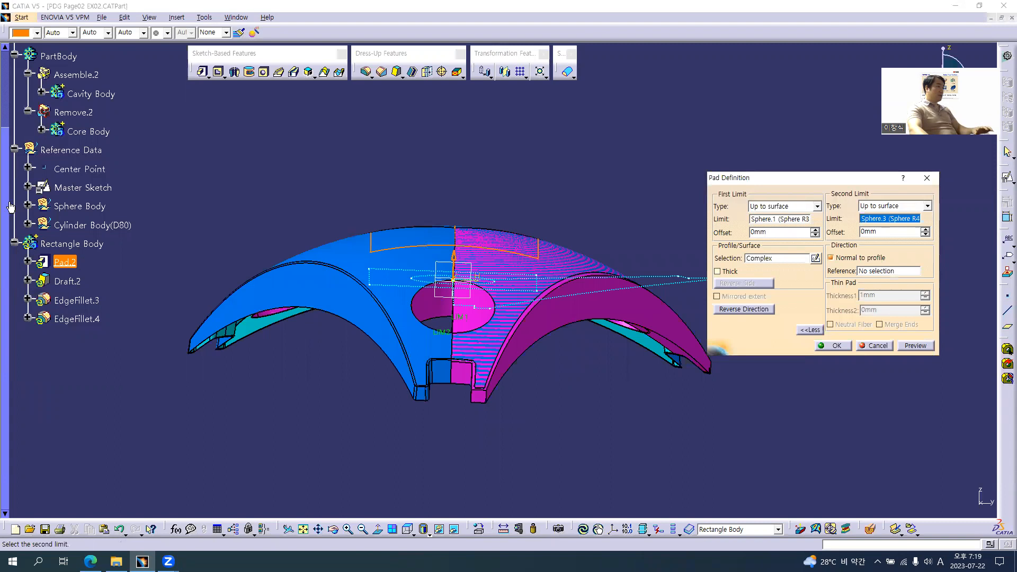
left_click(27, 206)
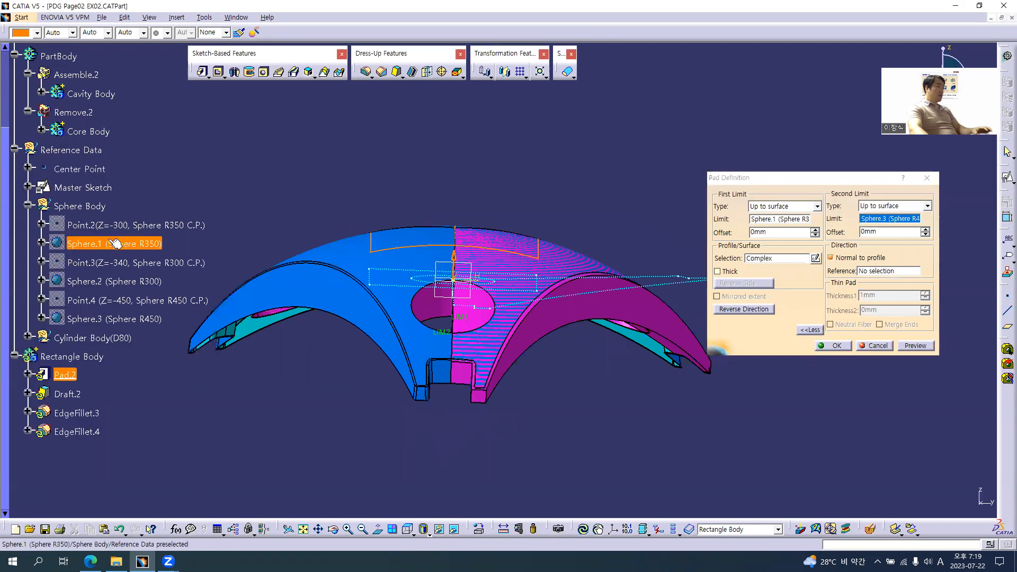
left_click(128, 281)
middle_click_drag(297, 355, 476, 397)
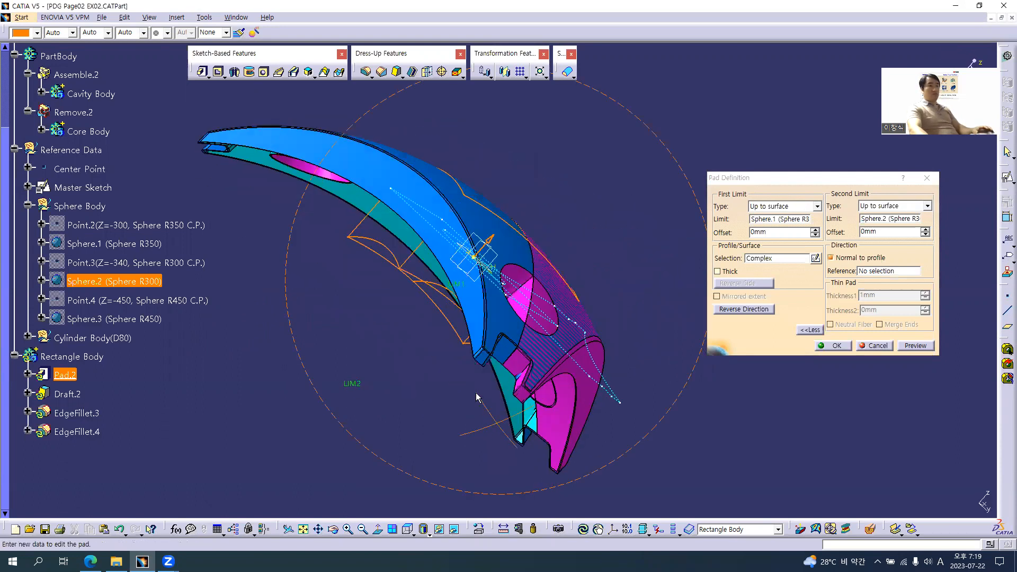
- Check the central pocket's limits in the section drawing, then return to CATIA and preview the pad
key("alt+Tab")
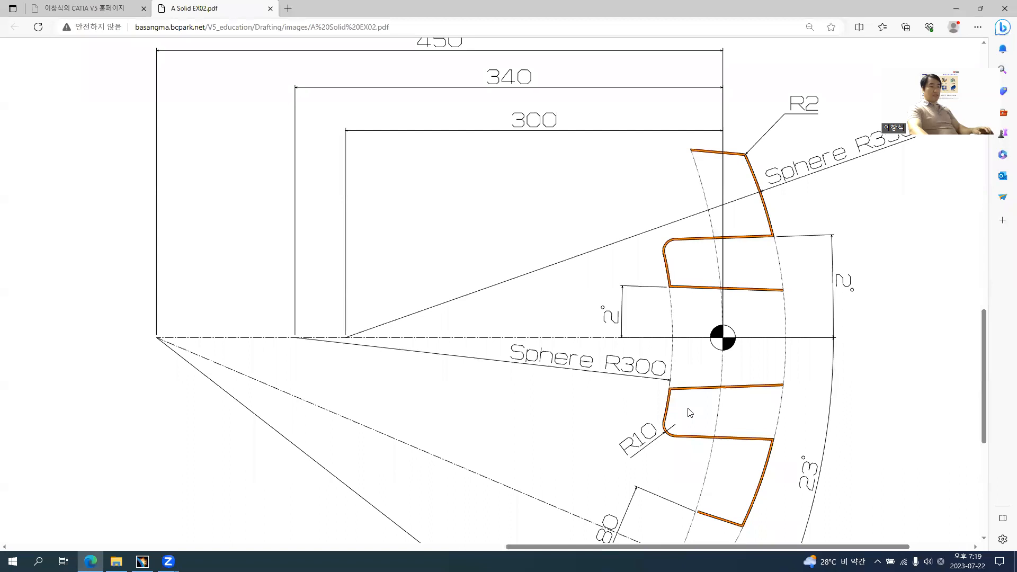
scroll(689, 413, "down", 5)
scroll(639, 291, "up", 5)
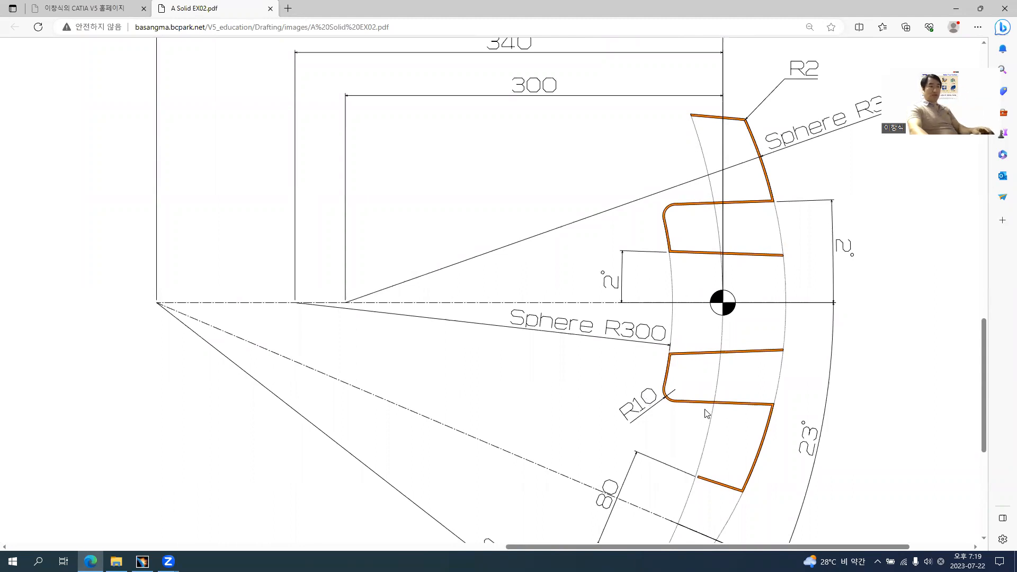
key("alt+Tab")
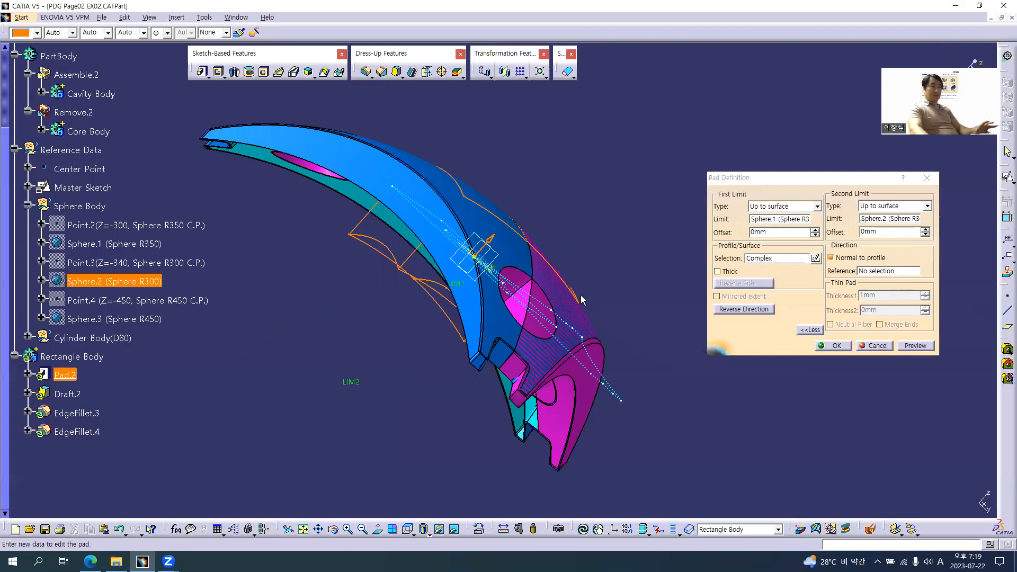
middle_click_drag(543, 225, 338, 301)
left_click(915, 346)
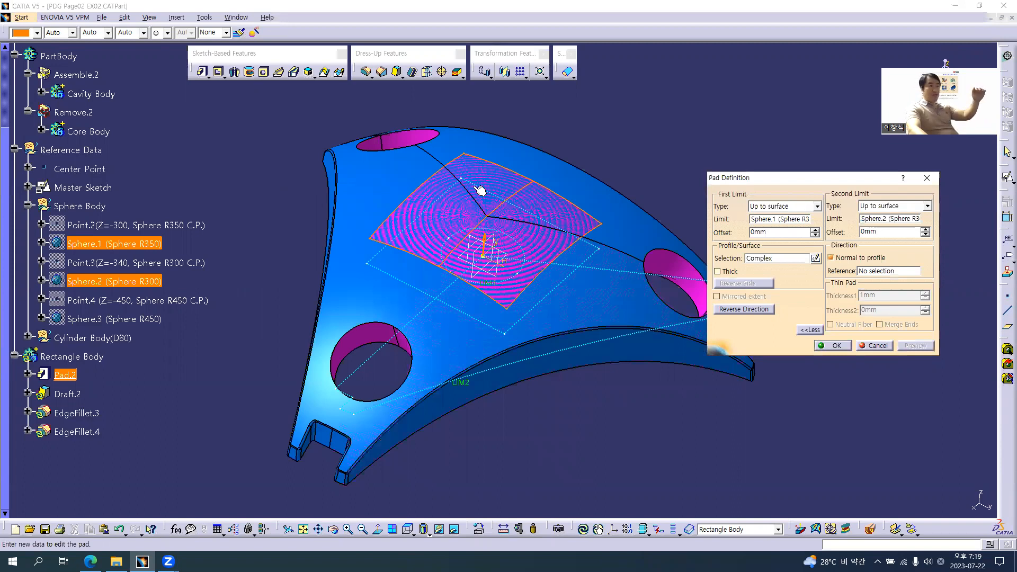
middle_click_drag(465, 328, 432, 306)
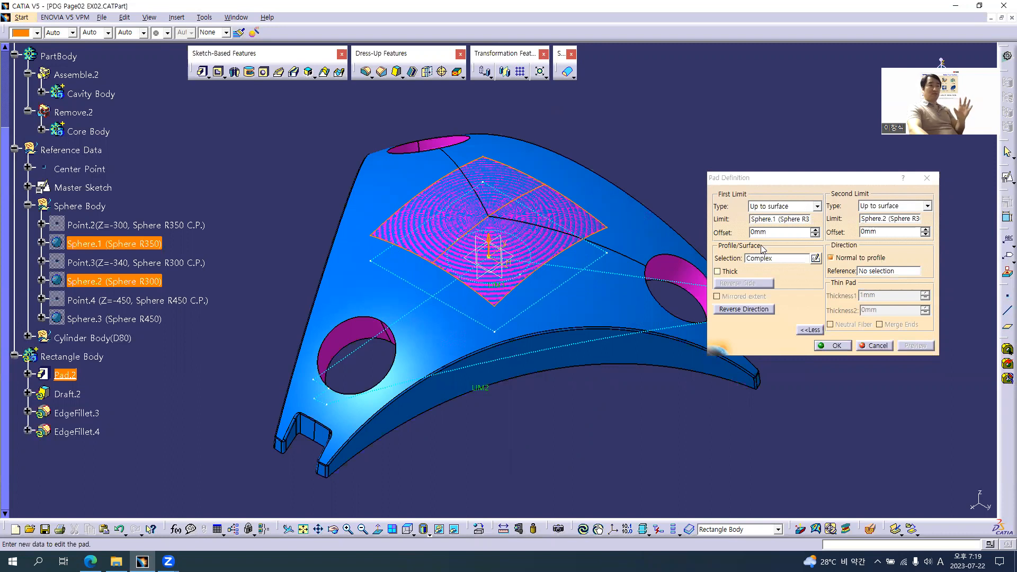
- Offset the pad's first limit by 10 mm and apply the pad changes
left_click_drag(793, 234, 739, 232)
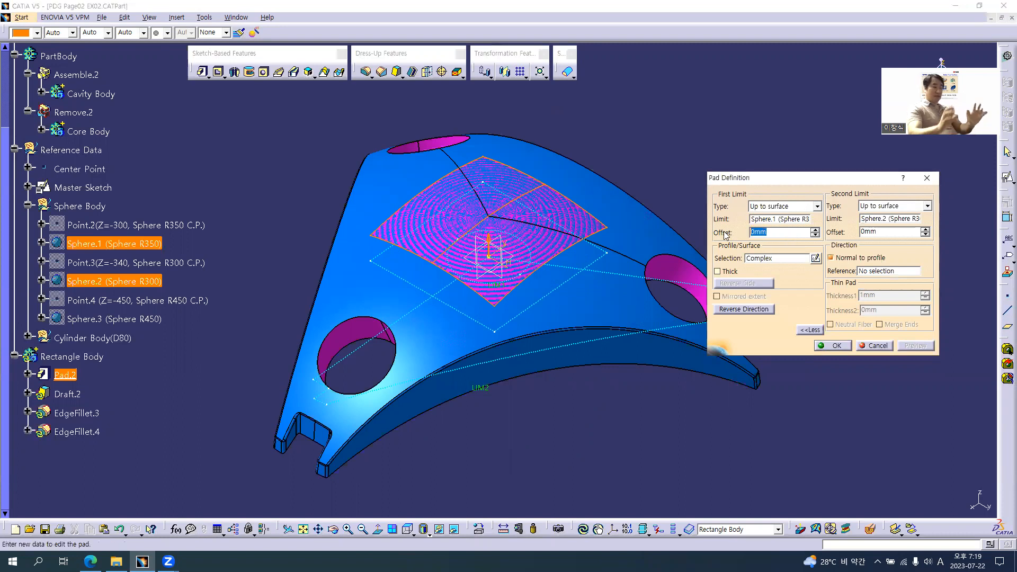
type("10")
key("Tab")
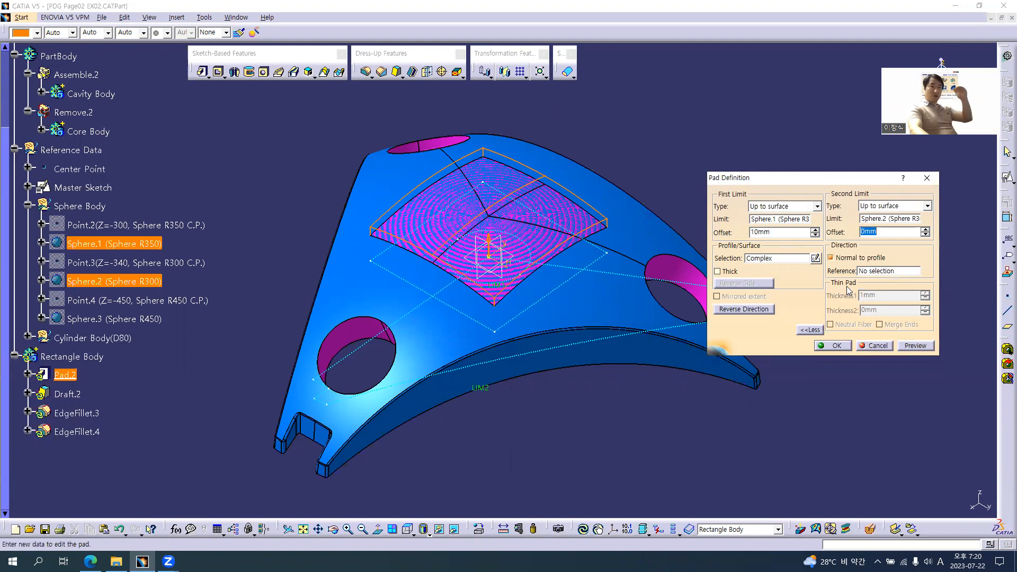
left_click(916, 347)
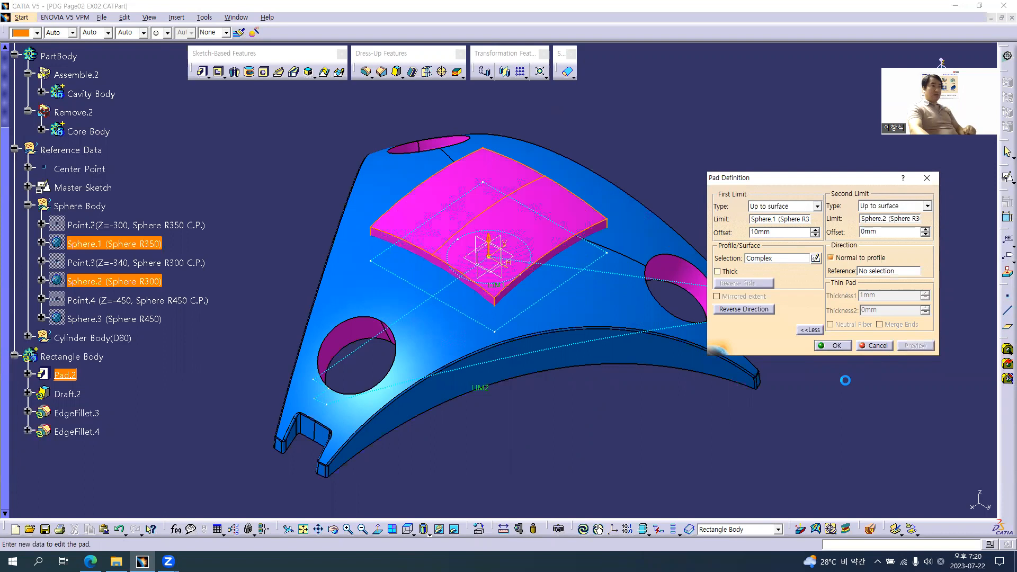
left_click(836, 345)
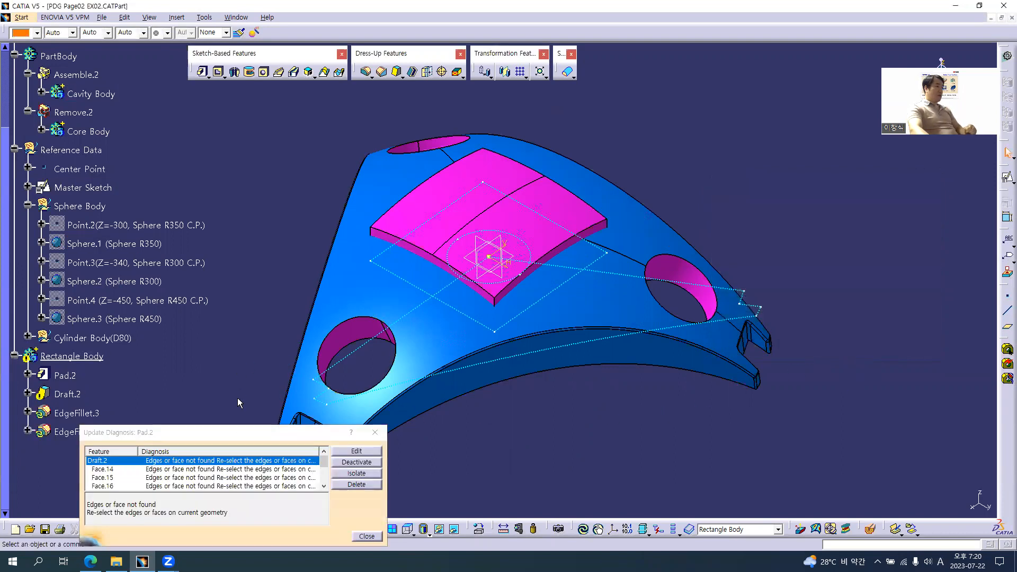
- Collapse the Sphere Body set, then hide the Master Sketch and the PartBody
left_click(26, 204)
left_click(82, 188)
right_click(92, 191)
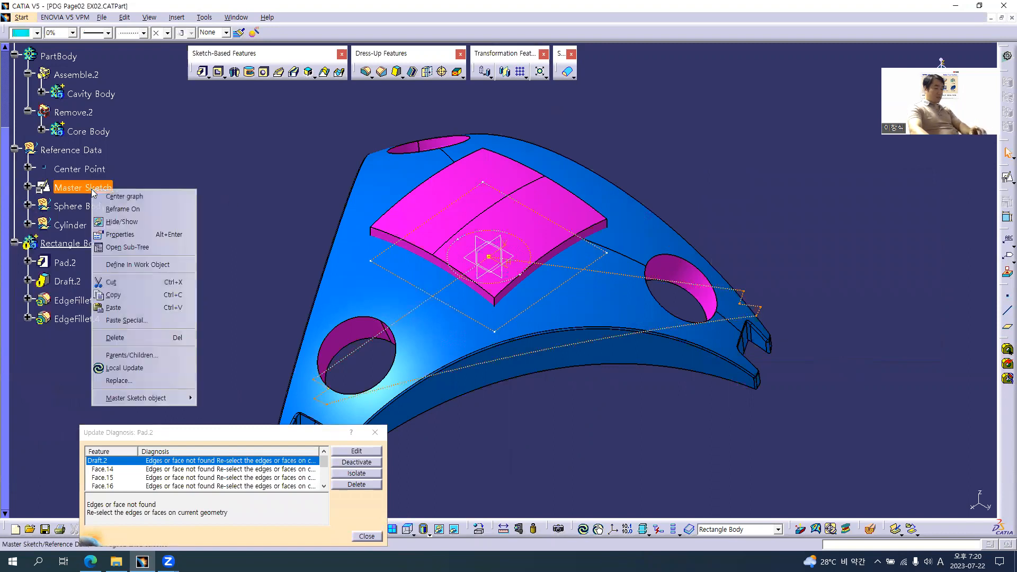
left_click(121, 222)
right_click(59, 53)
left_click(88, 85)
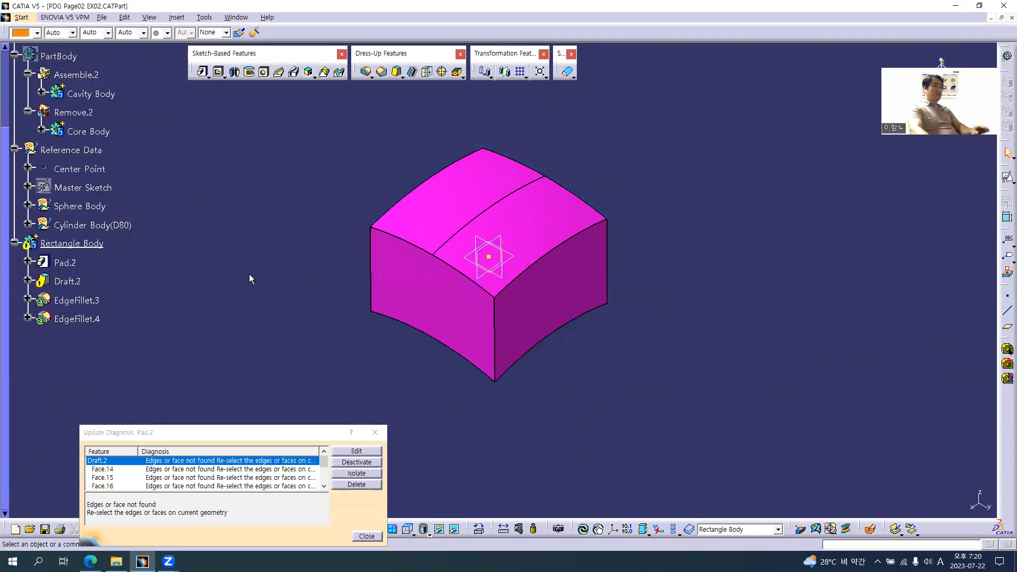
- Open Draft.2 for editing from the update diagnosis, and examine the drawing's front view and section cut D-D for the draft's neutral level
left_click(372, 454)
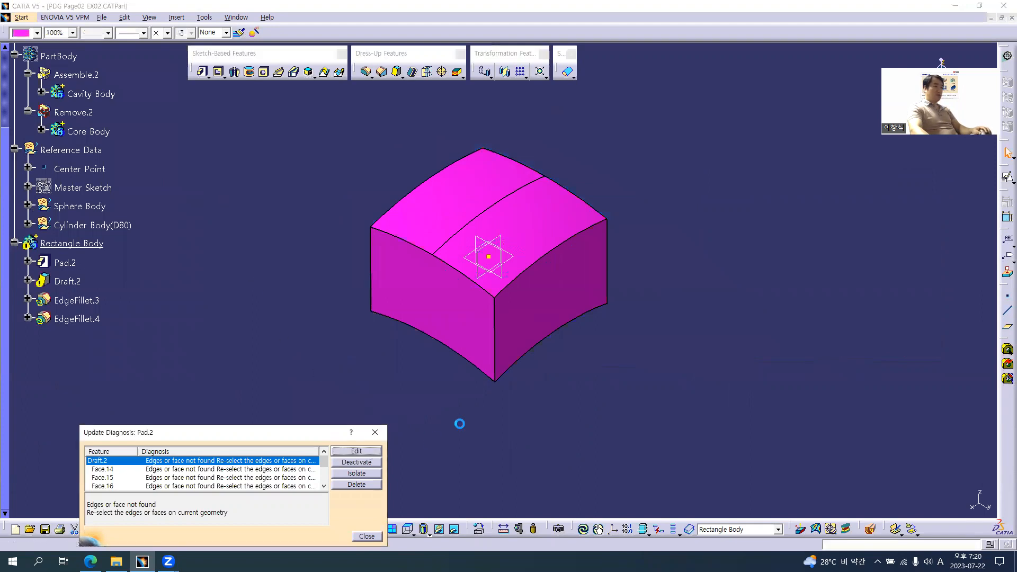
left_click(561, 302)
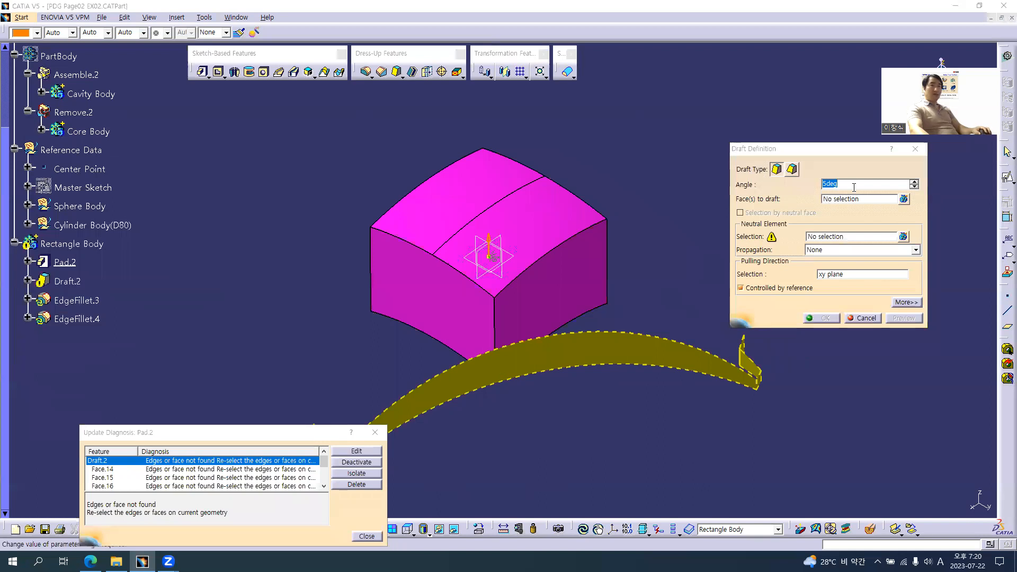
key("alt+Tab")
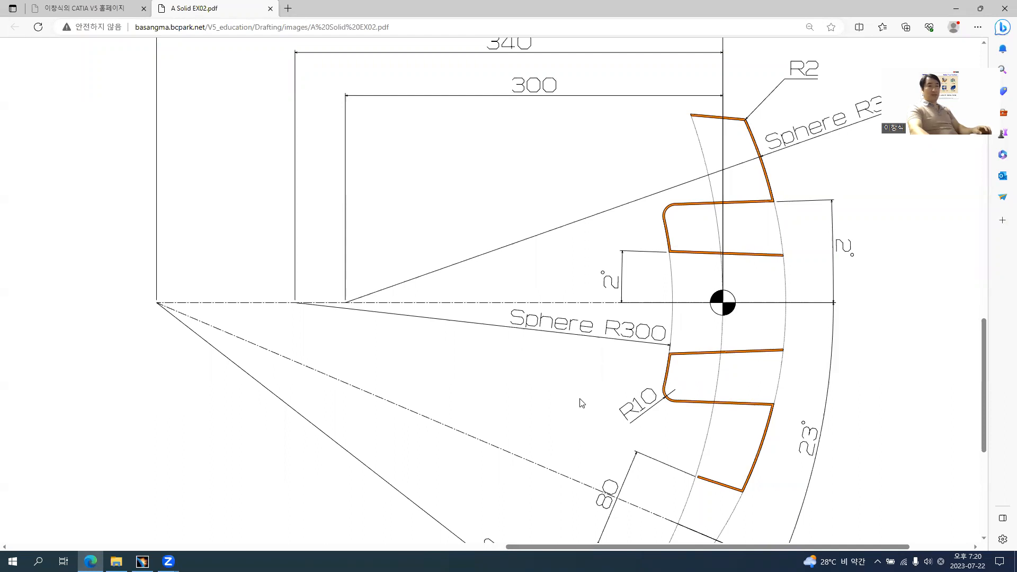
scroll(609, 392, "down", 3, "ctrl")
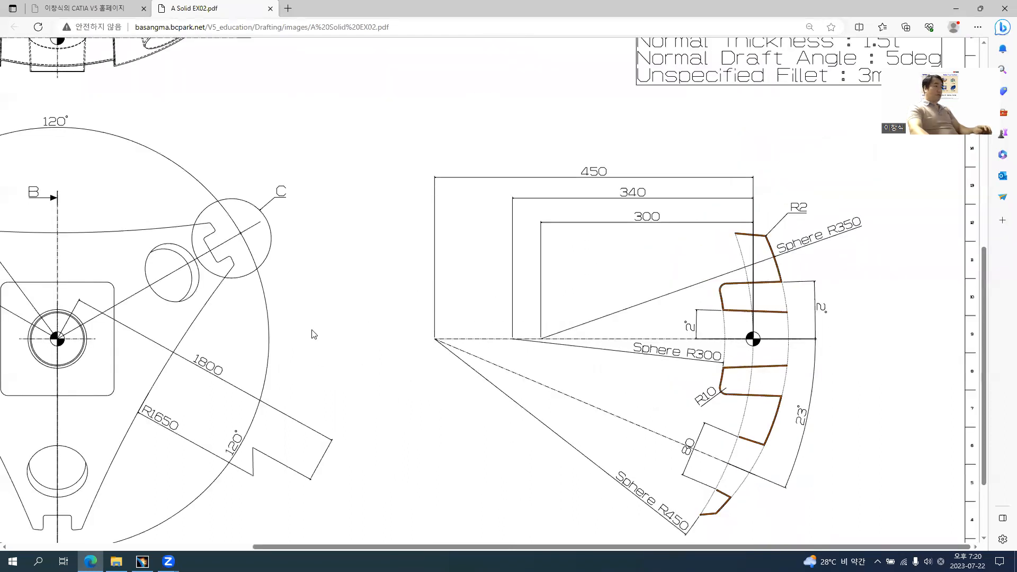
scroll(313, 333, "down", 3, "ctrl")
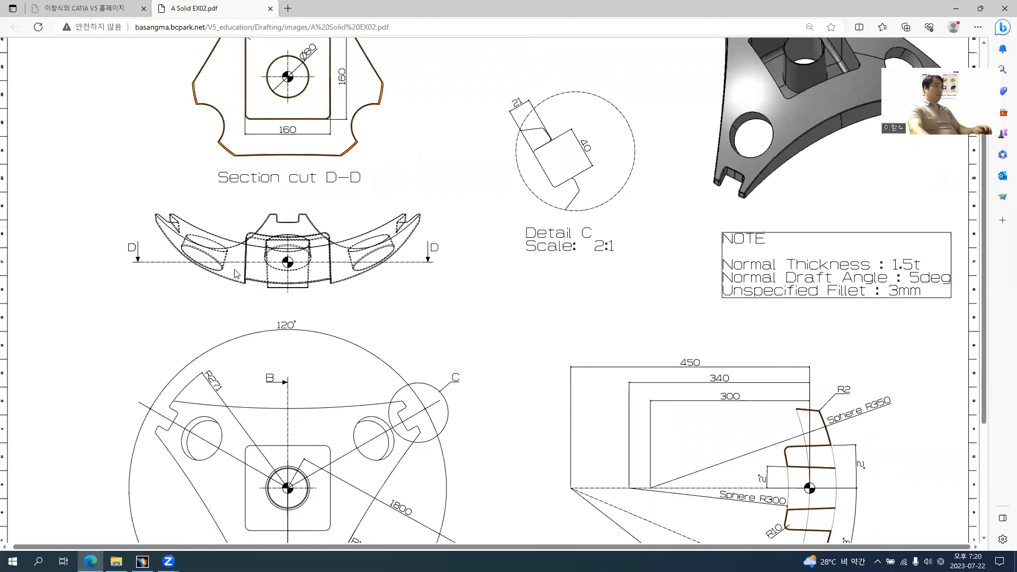
scroll(265, 273, "up", 2, "ctrl")
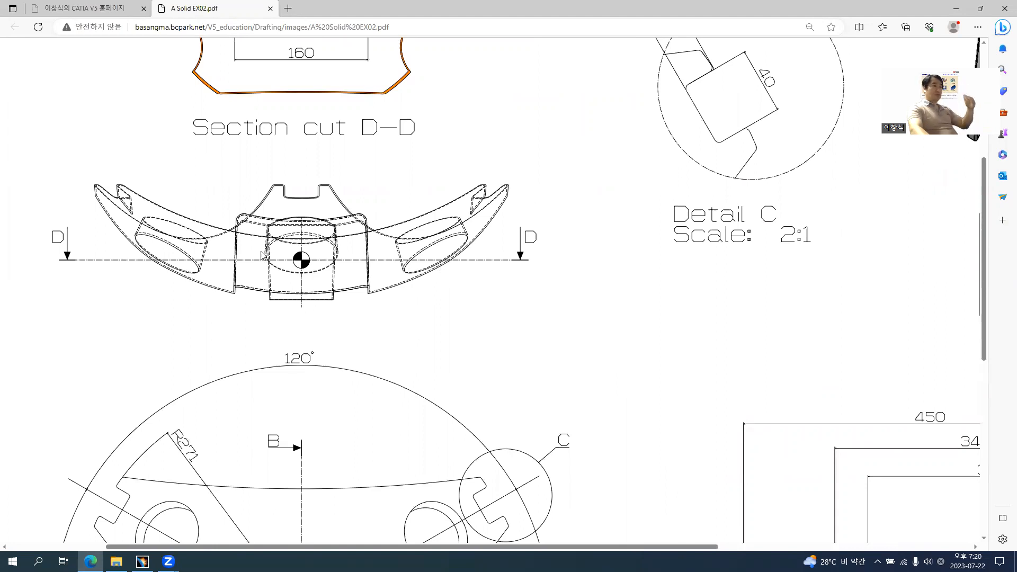
scroll(261, 254, "up", 5)
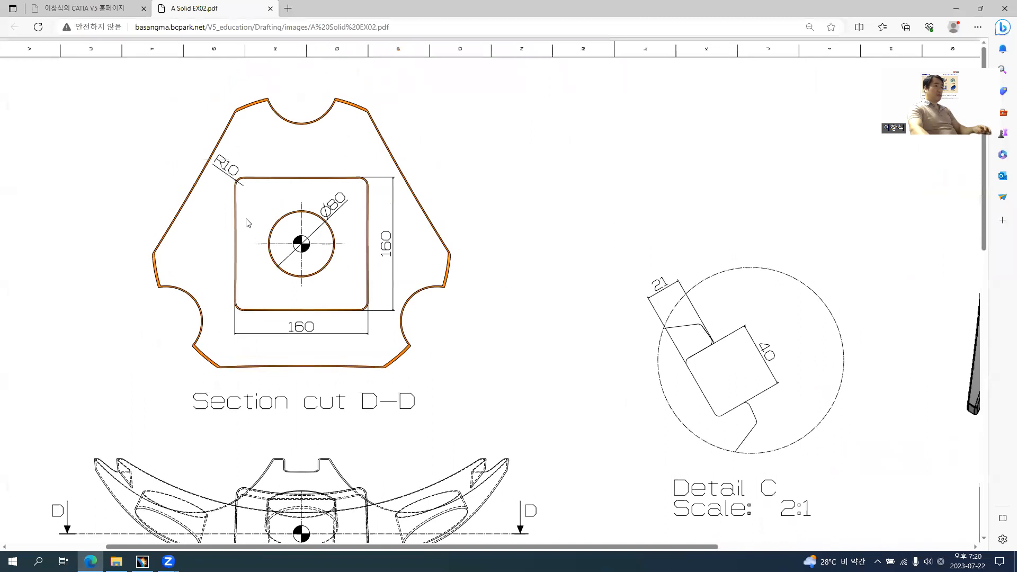
scroll(246, 222, "up", 2, "ctrl")
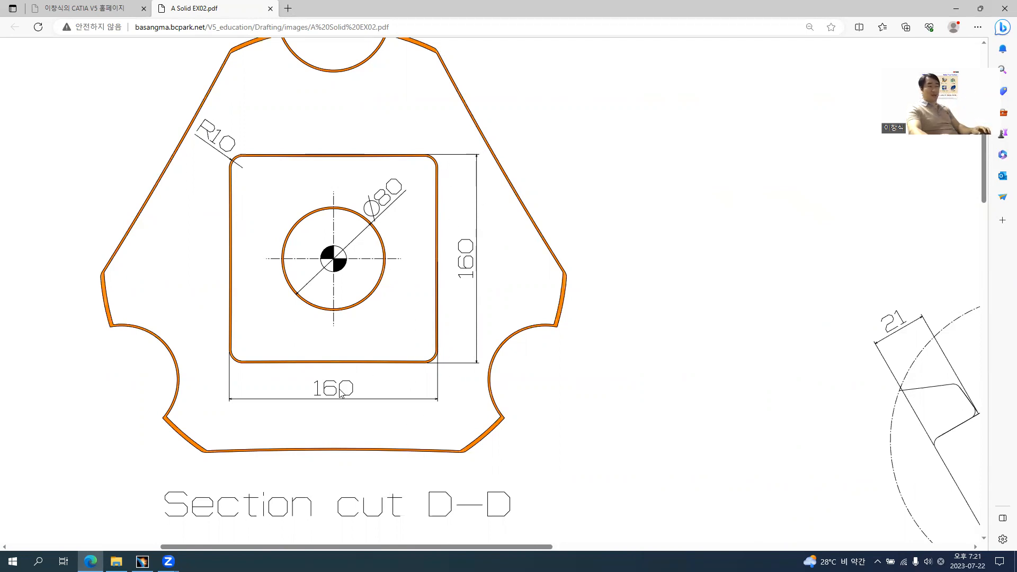
key("alt+Tab")
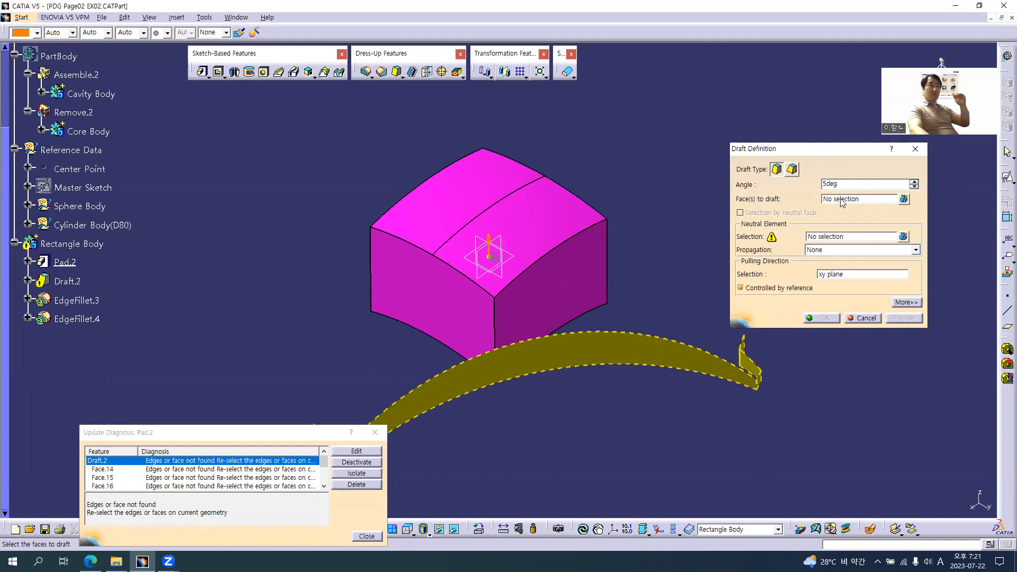
- Select the four side faces of the square pad as the faces to draft
left_click(843, 199)
middle_click_drag(375, 283, 669, 311)
left_click(406, 230)
middle_click_drag(310, 178, 442, 298)
left_click(443, 298)
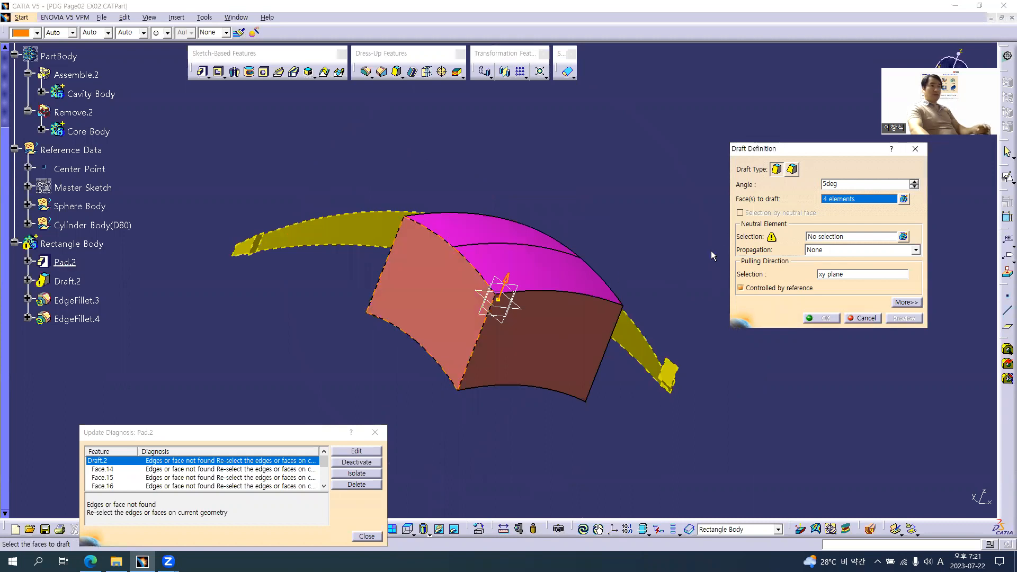
- Set the xy plane as the draft's neutral element and preview the draft
left_click(824, 243)
left_click(503, 300)
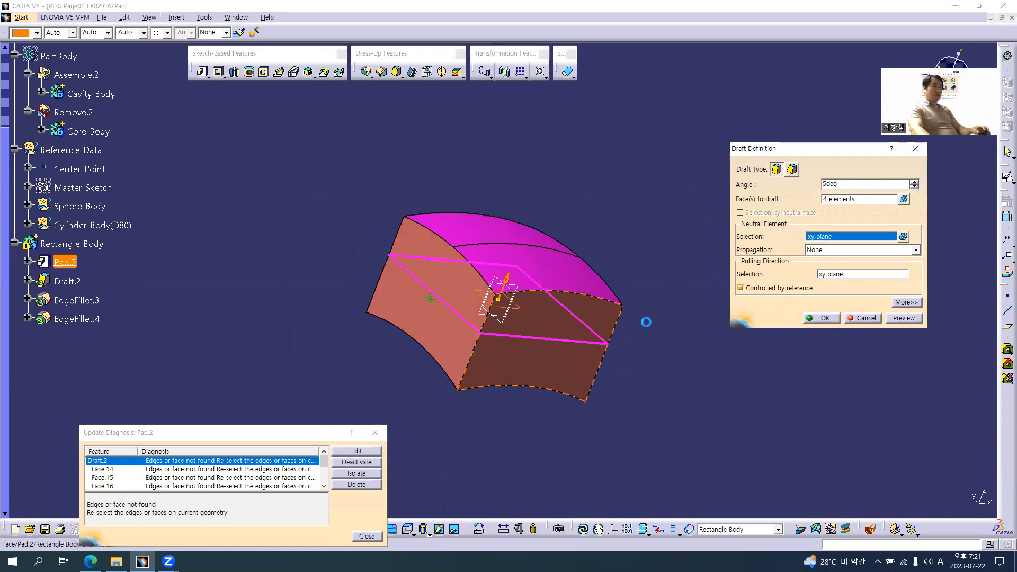
middle_click_drag(646, 321, 585, 386)
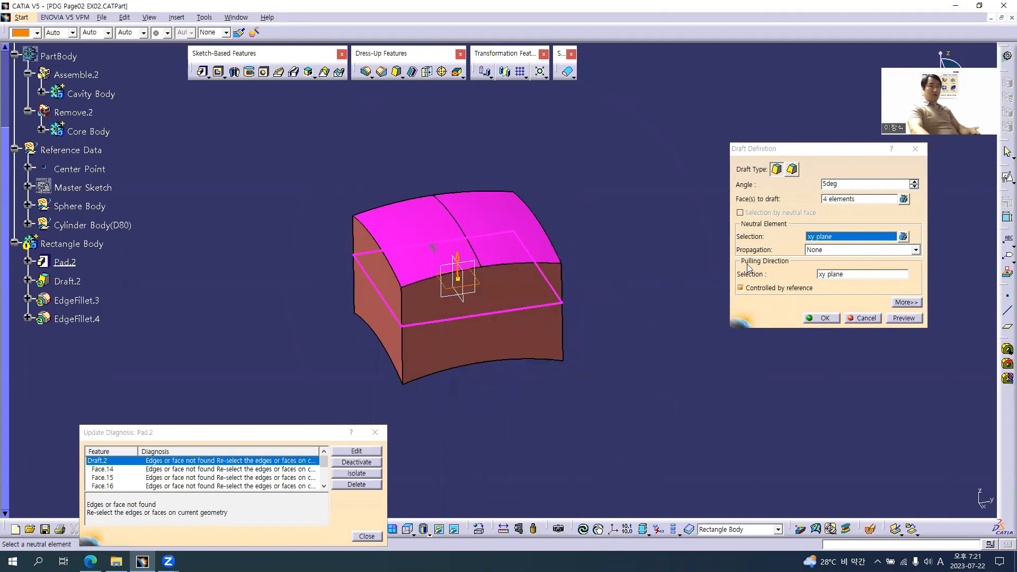
left_click(902, 318)
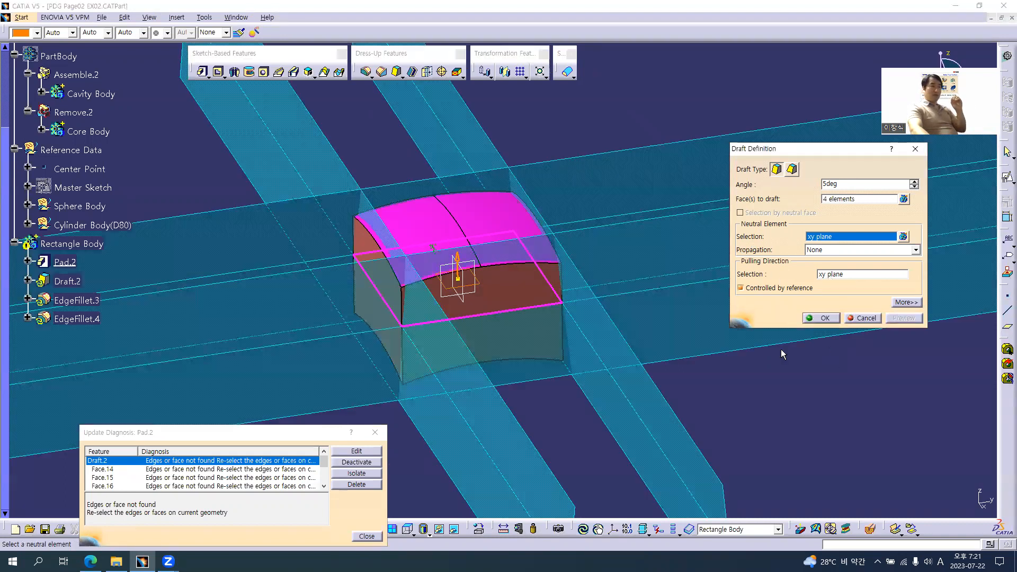
middle_click_drag(474, 365, 466, 345)
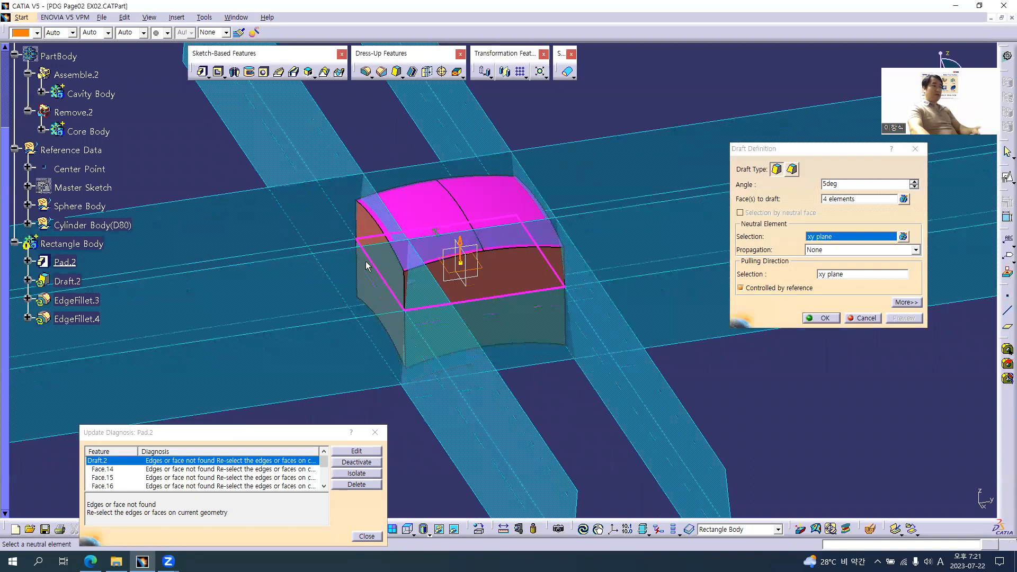
- Check section cut B-B of the drawing for the pocket walls' draft, and set the draft angle to 2deg
middle_click_drag(365, 265, 538, 301)
middle_click_drag(495, 368, 484, 377)
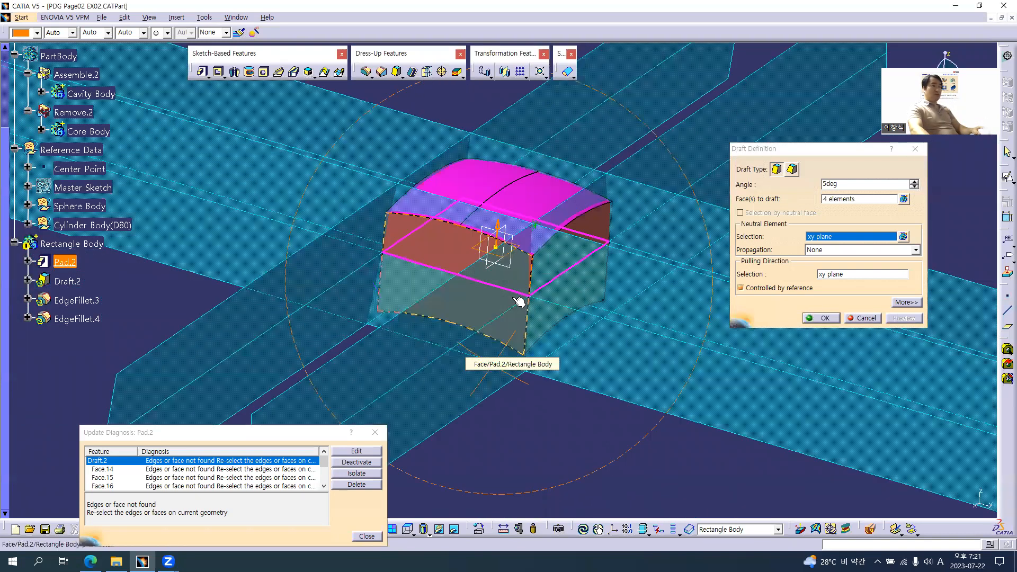
key("alt+Tab")
scroll(687, 371, "down", 3, "ctrl")
scroll(827, 394, "down", 5)
scroll(846, 397, "down", 3, "ctrl")
scroll(818, 365, "up", 2, "ctrl")
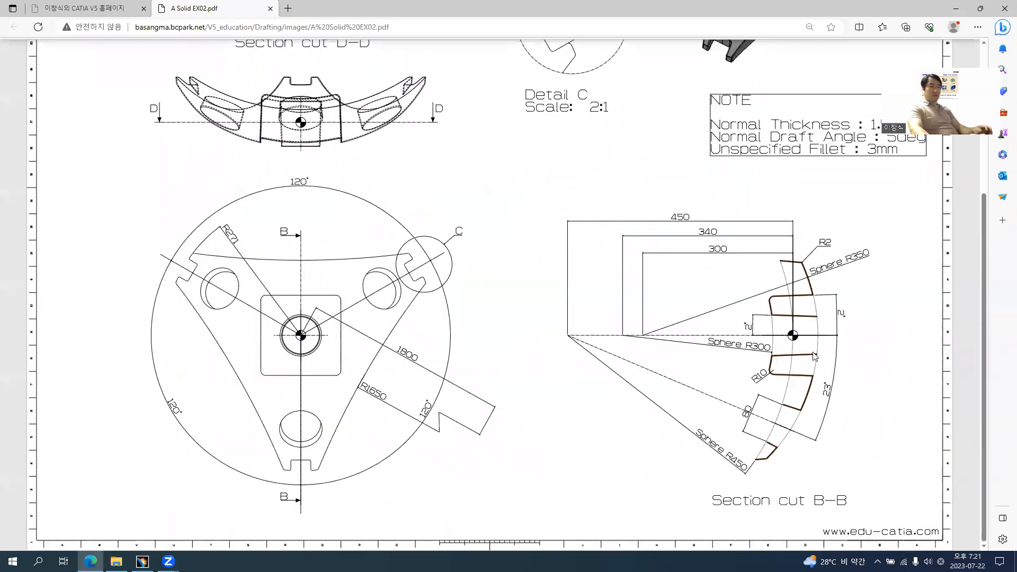
scroll(814, 355, "up", 4, "ctrl")
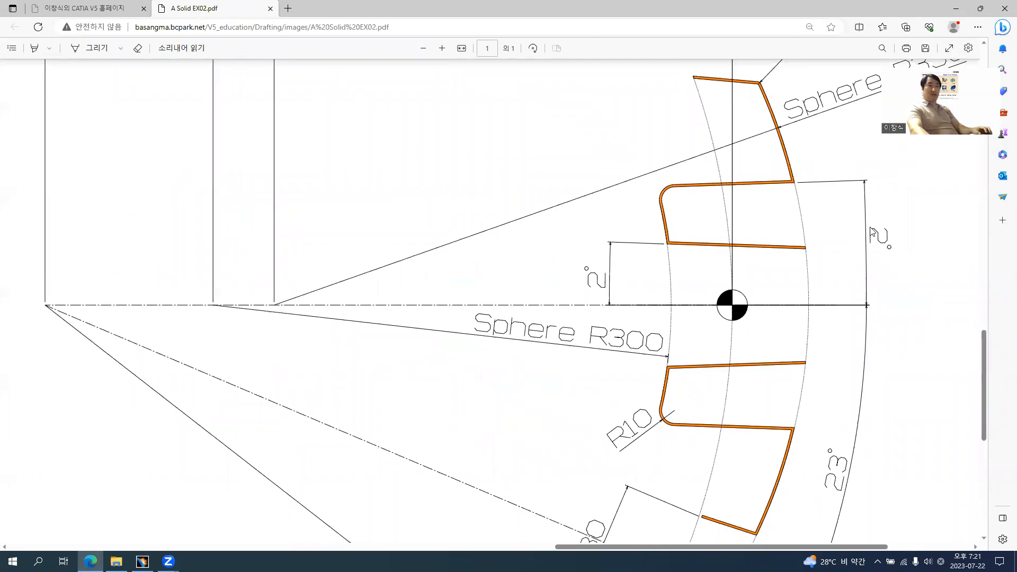
key("alt+Tab")
key("Return")
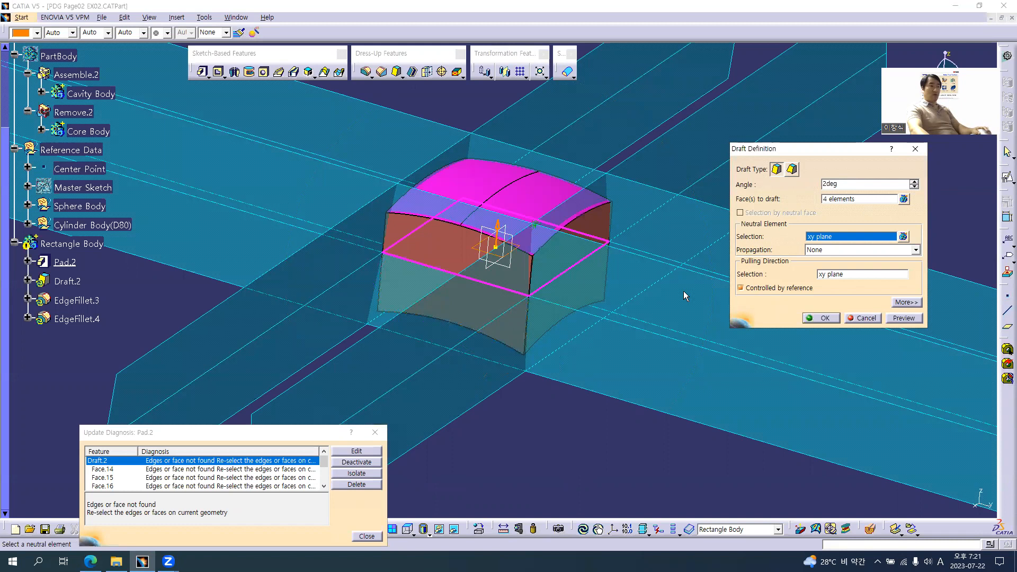
- Reverse the draft's pulling direction, preview and compare it with section cut B-B, and apply the draft to the pad's side faces
left_click(502, 229)
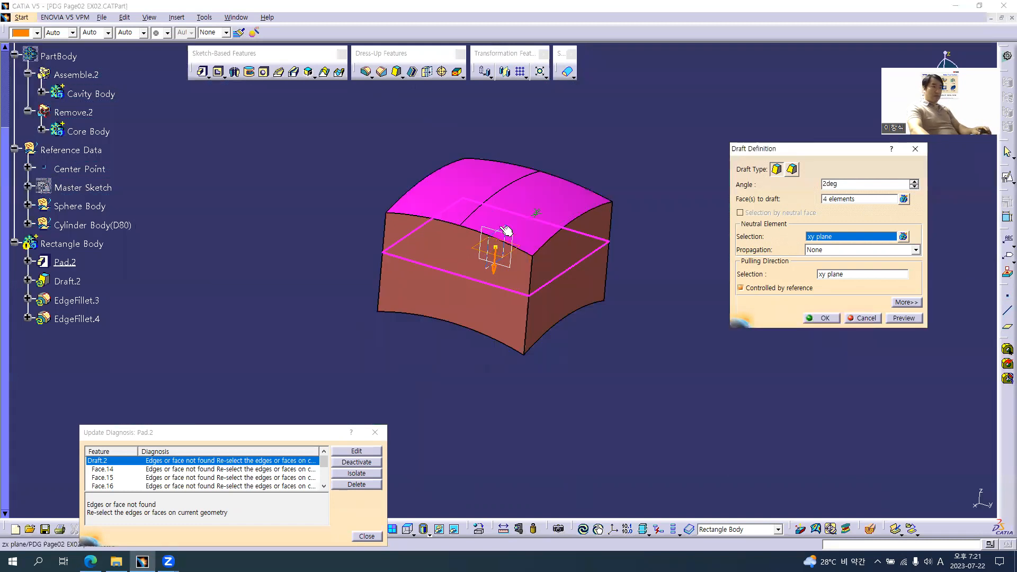
left_click(902, 320)
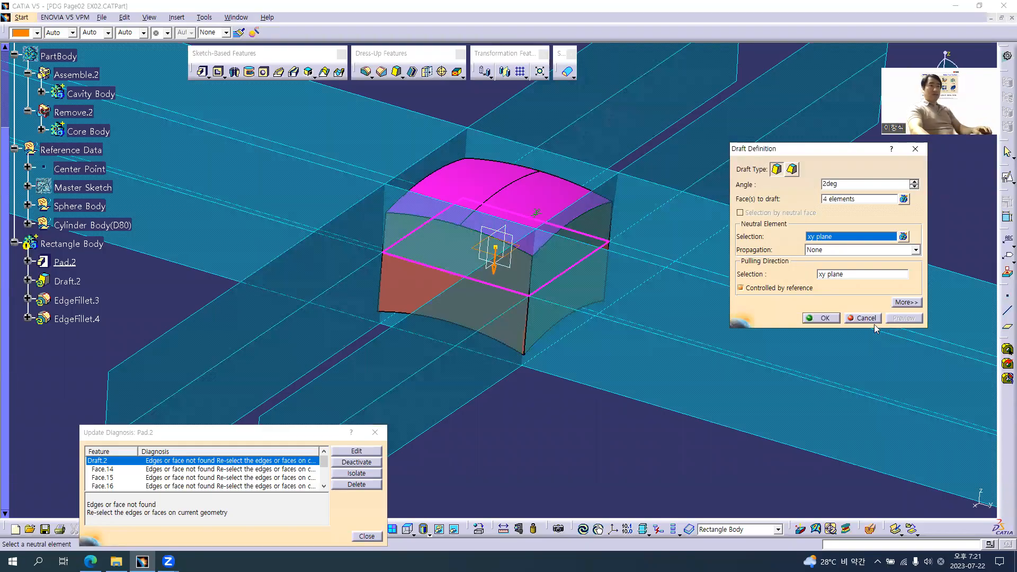
key("alt+Tab")
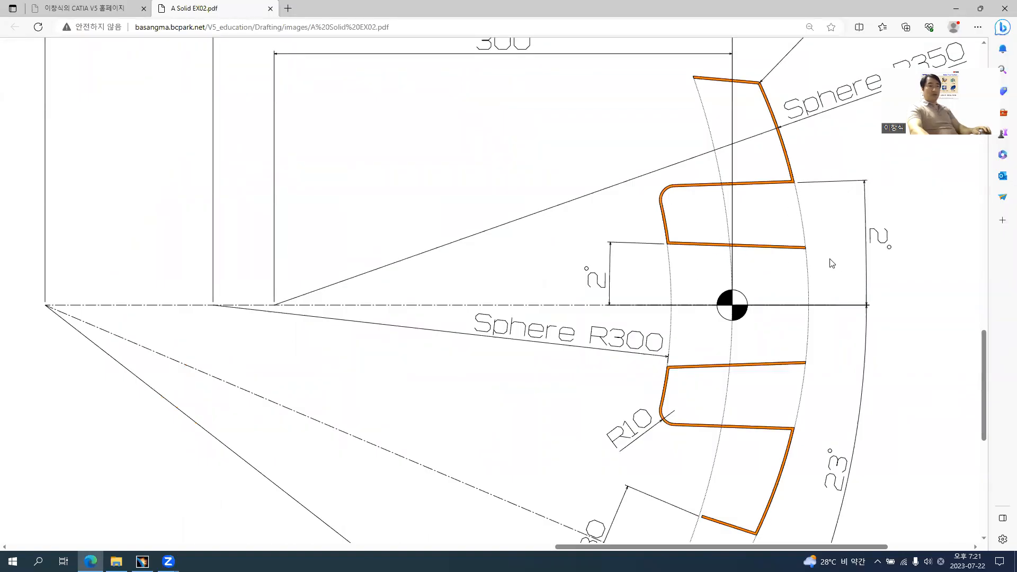
key("alt+Tab")
middle_click_drag(509, 225, 491, 265)
middle_click_drag(655, 272, 595, 318)
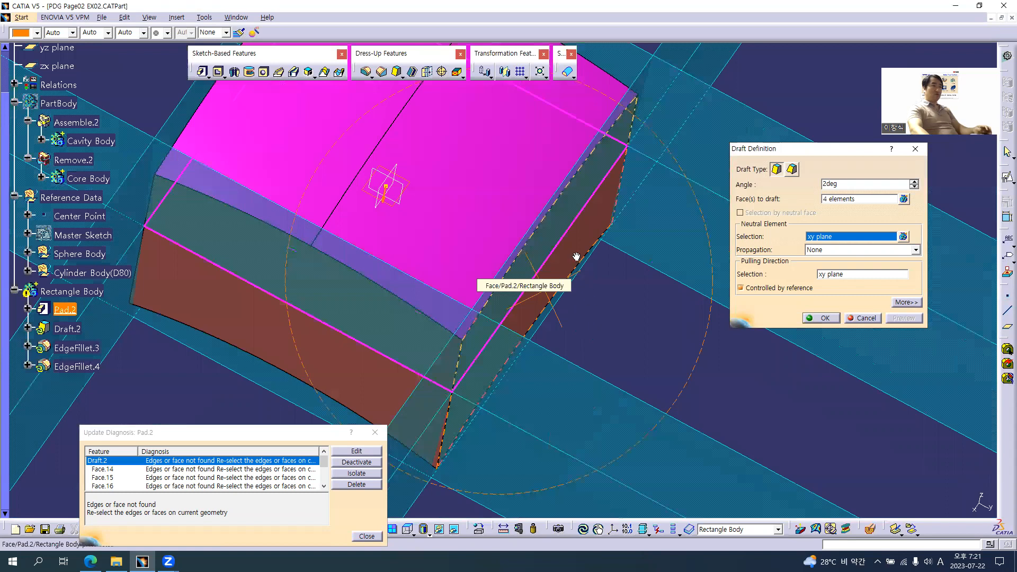
middle_click_drag(577, 256, 567, 175)
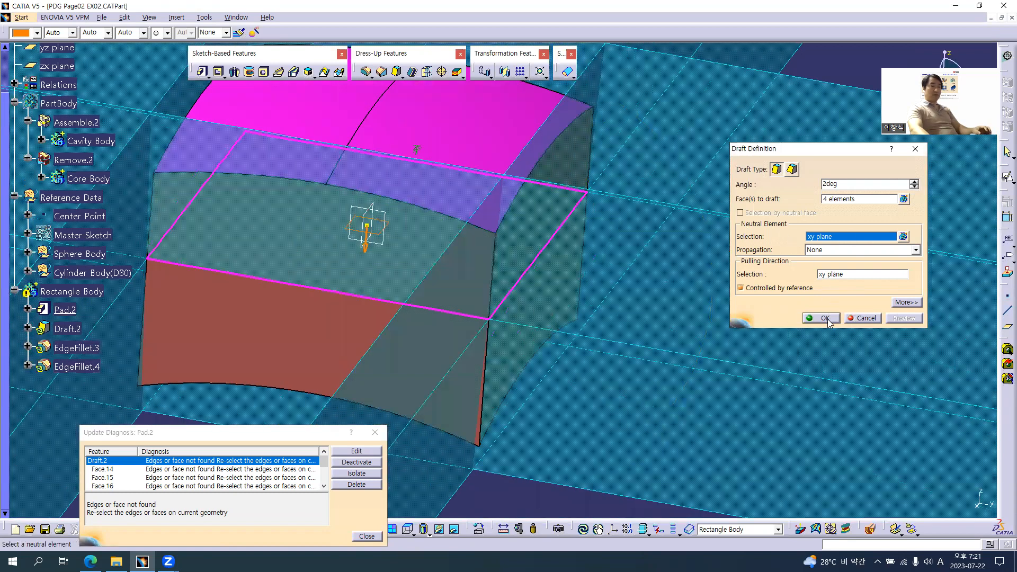
left_click(826, 319)
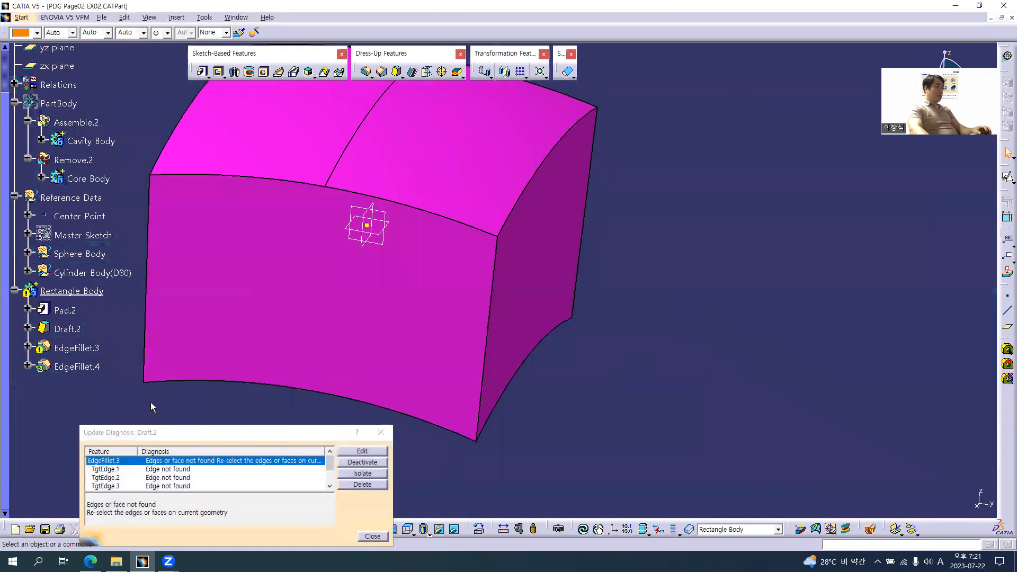
- Open EdgeFillet.3 for editing from the update diagnosis, and check section cuts D-D and B-B for the corner radius
left_click(363, 451)
key("alt+Tab")
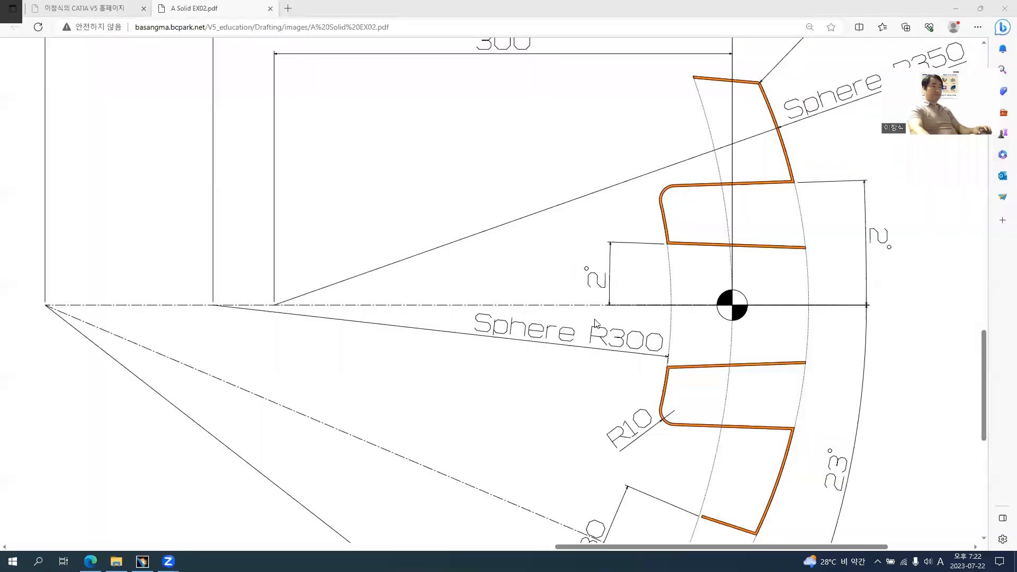
scroll(763, 244, "down", 3, "ctrl")
scroll(241, 177, "up", 4)
scroll(242, 170, "up", 5, "ctrl")
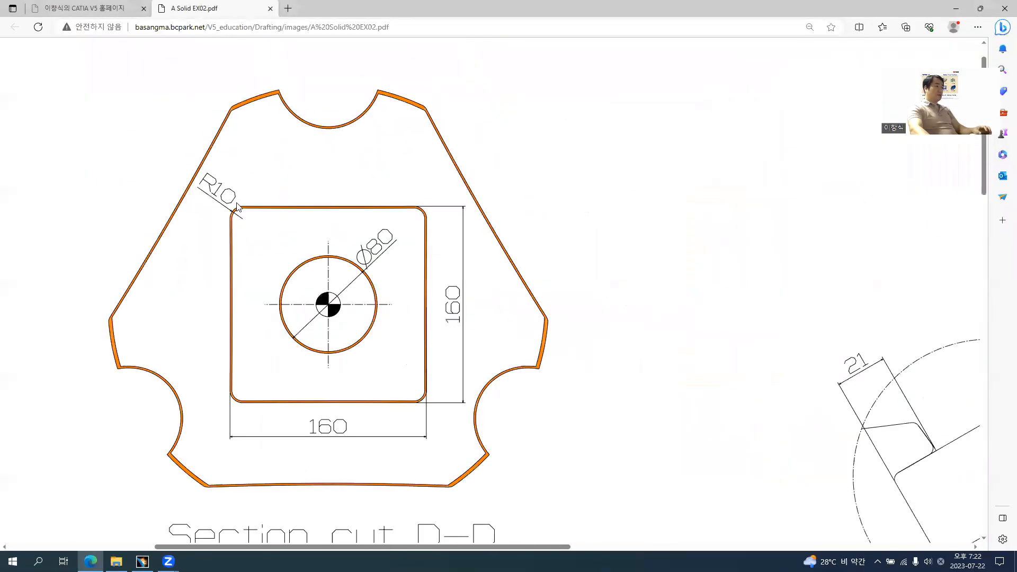
scroll(286, 249, "down", 3, "ctrl")
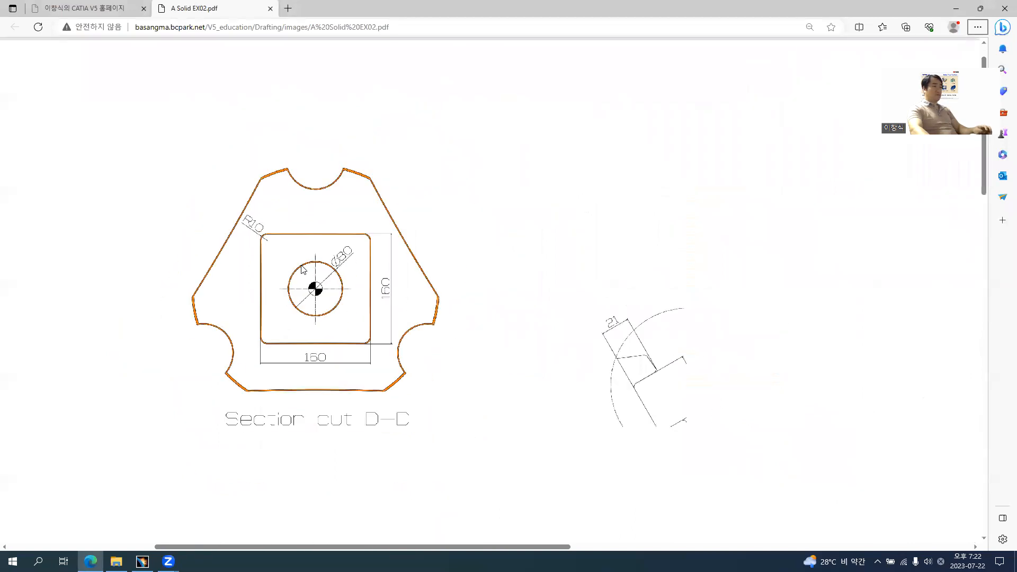
scroll(441, 336, "down", 5)
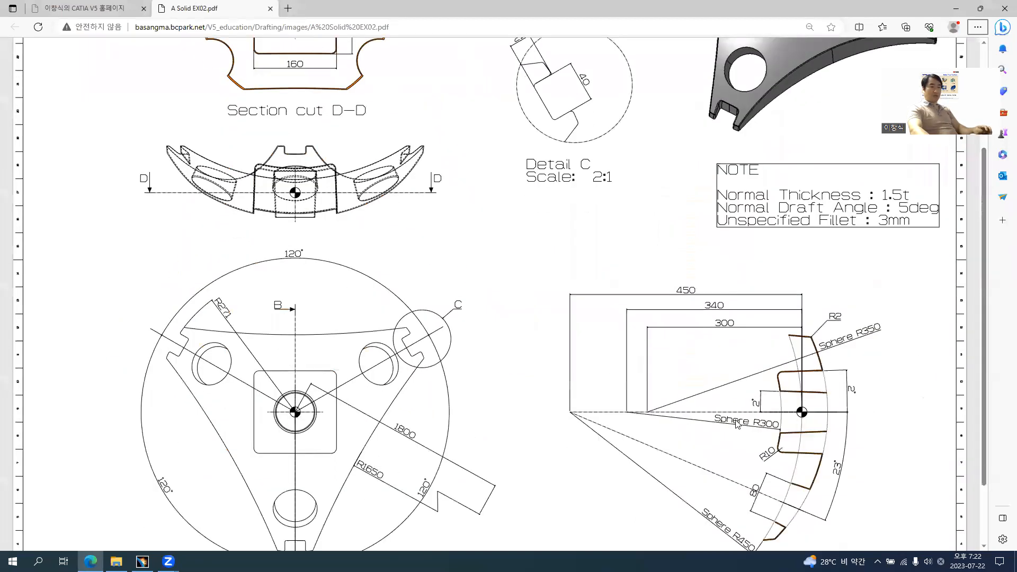
scroll(736, 424, "up", 3, "ctrl")
key("alt+Tab")
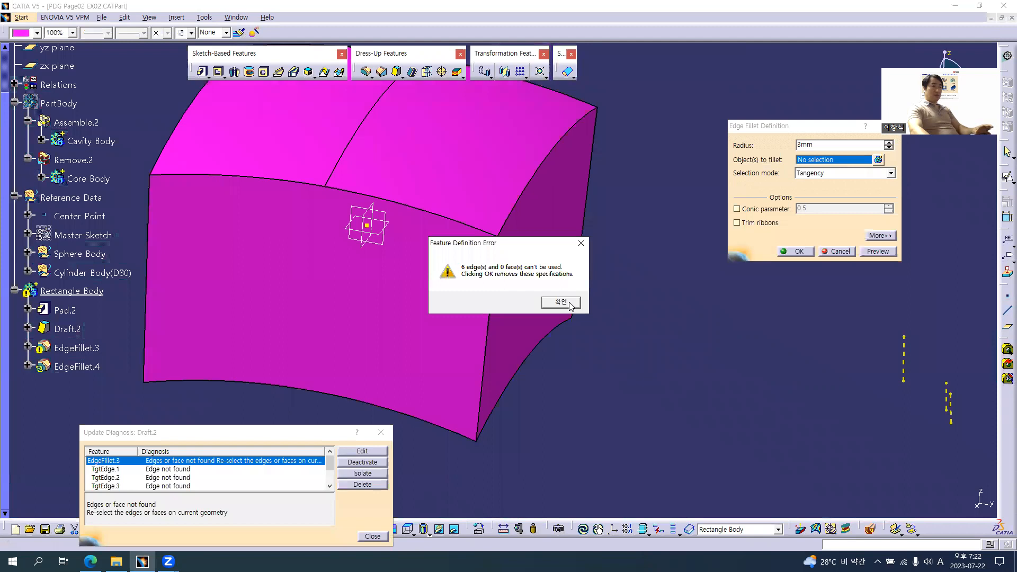
- Redefine EdgeFillet.3 with a 10 mm radius on the four vertical corner edges of the drafted pad
left_click(570, 305)
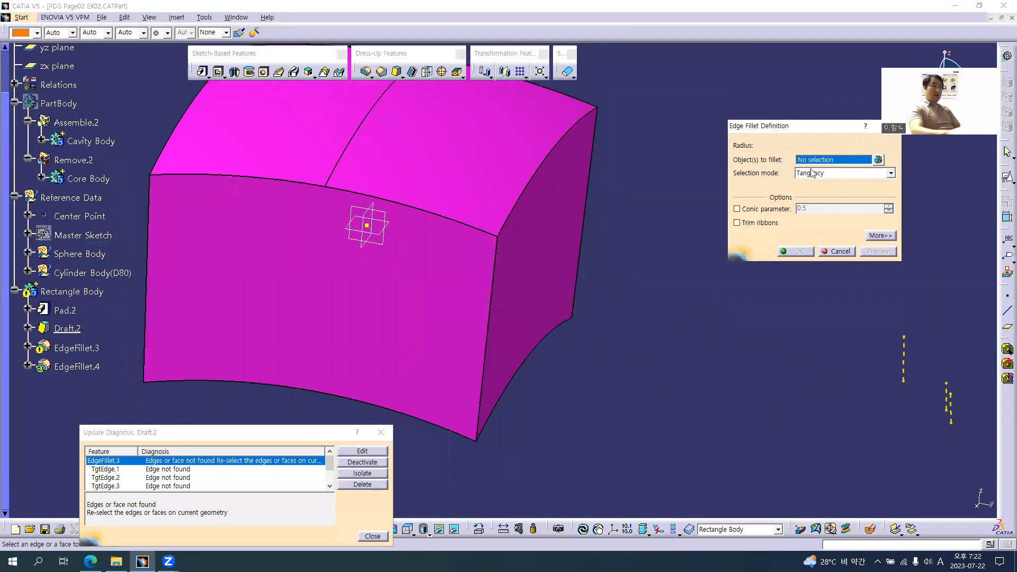
left_click(495, 298)
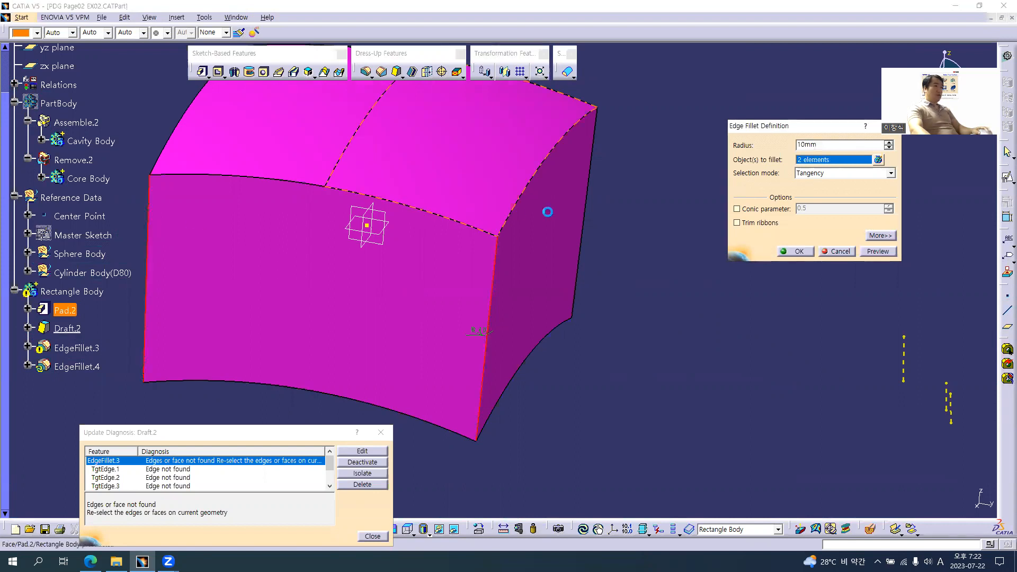
left_click(591, 195)
left_click(588, 189)
middle_click_drag(199, 277, 495, 361)
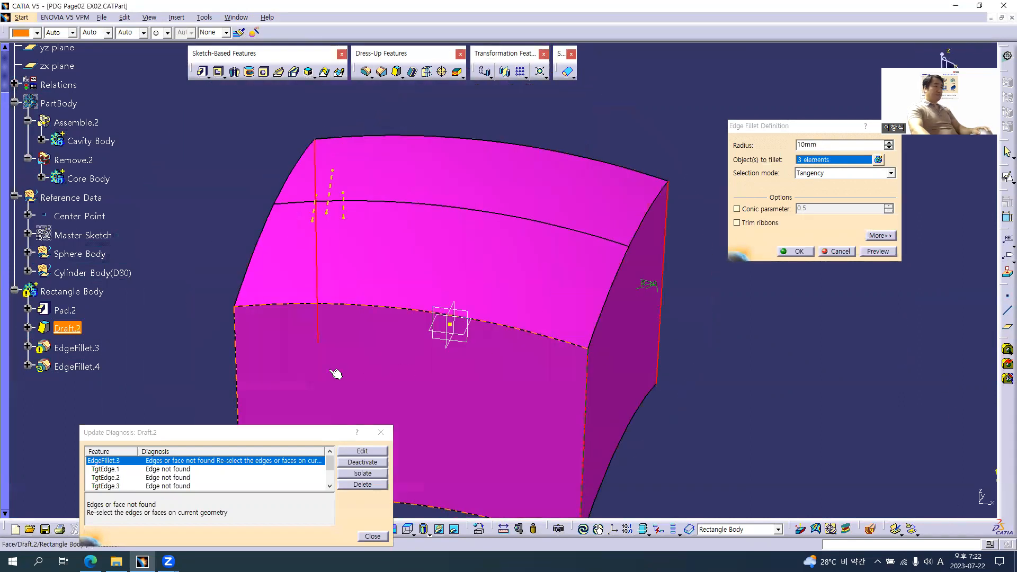
left_click(238, 337)
left_click(799, 251)
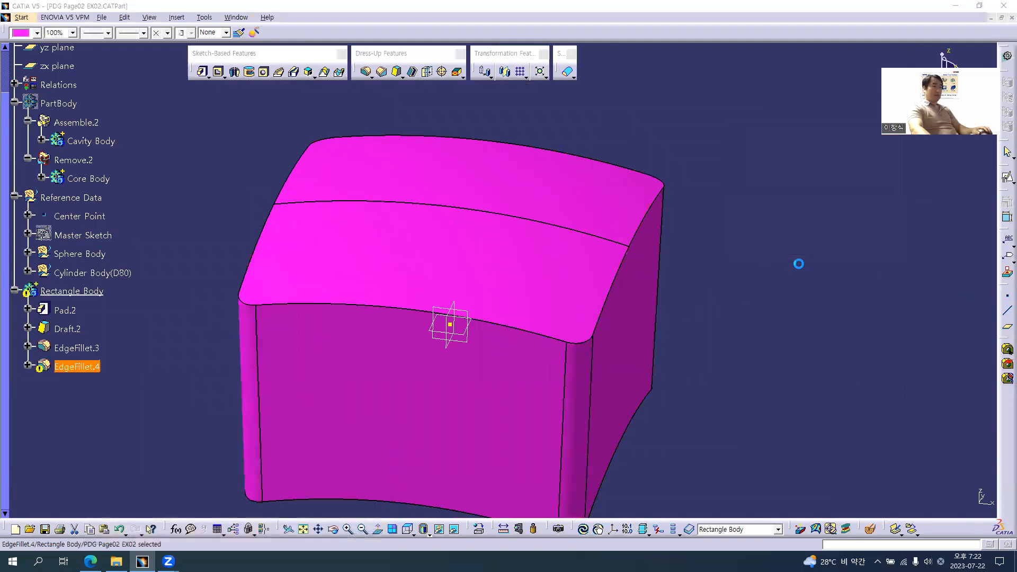
- Redefine EdgeFillet.4 with a 10 mm radius around the spherical underside face of the Rectangle Body
left_click(364, 452)
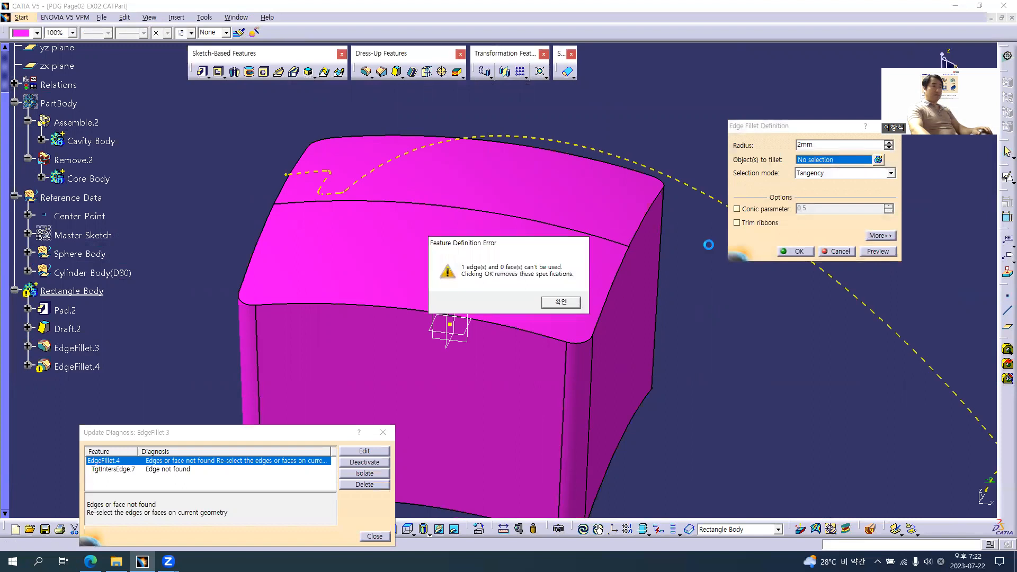
key("Return")
double_click(810, 145)
type("10")
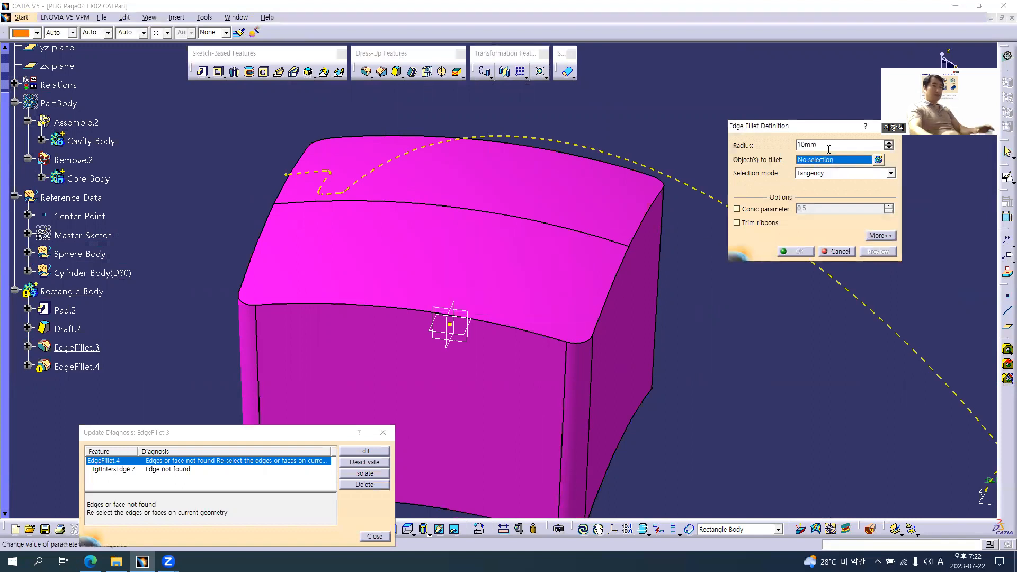
middle_click_drag(454, 356, 470, 249)
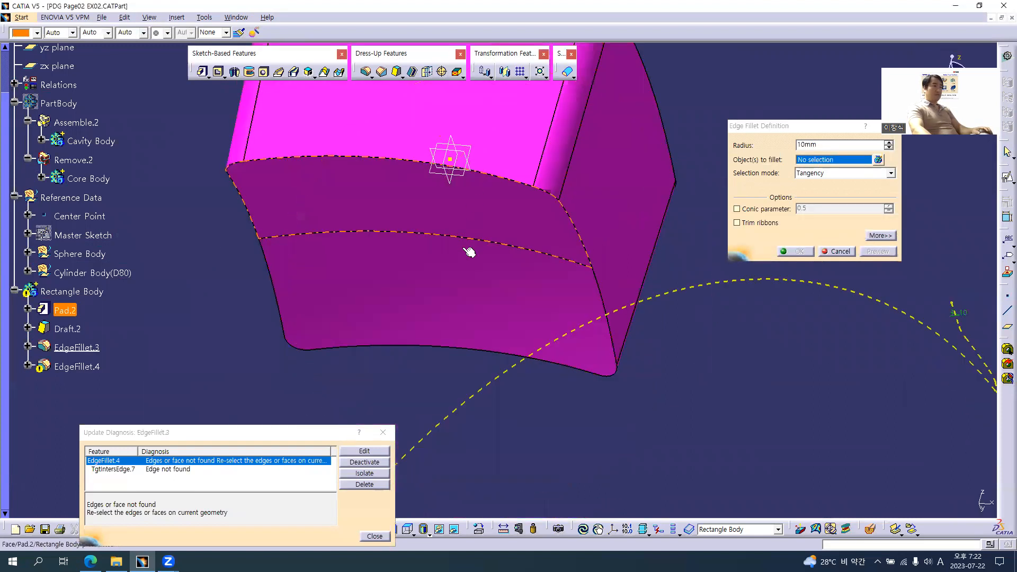
left_click(466, 258)
left_click(878, 251)
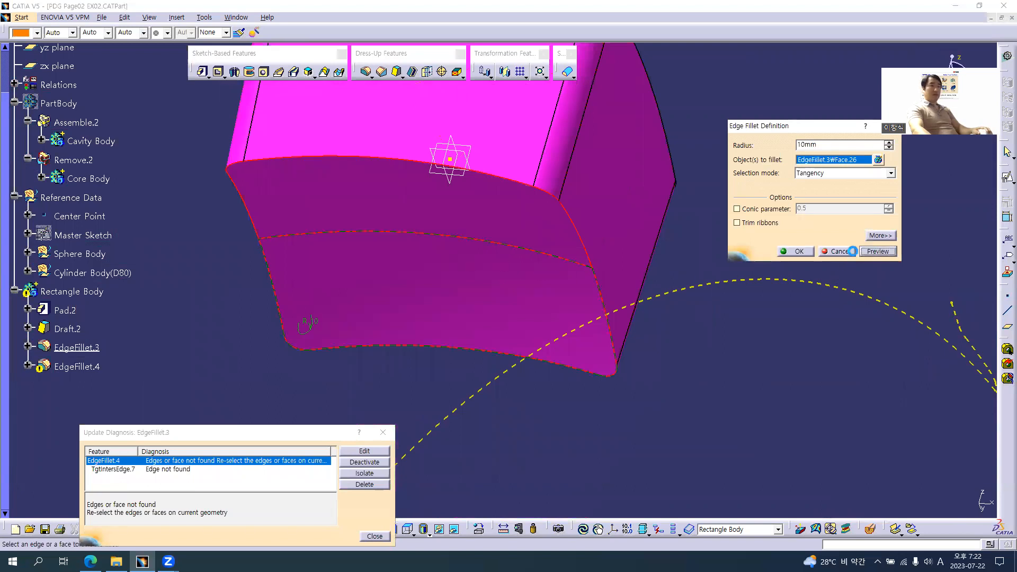
left_click(795, 251)
- Examine the drawing's section cuts B-B and D-D for the central round boss's diameter, draft and limiting sphere
middle_click_drag(446, 243, 640, 415)
left_click(639, 415)
middle_click_drag(525, 394, 269, 379)
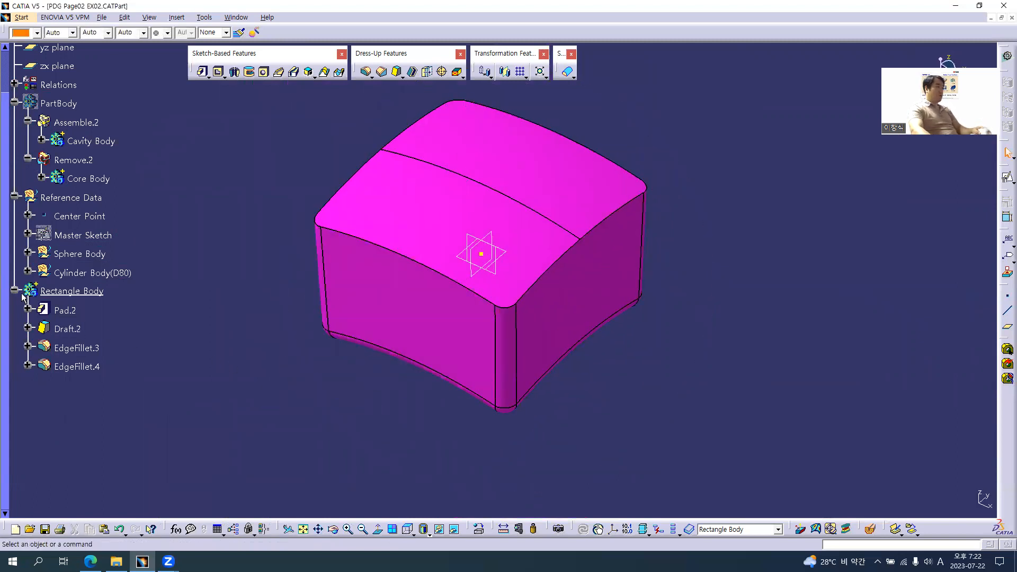
left_click(57, 293)
left_click(229, 377)
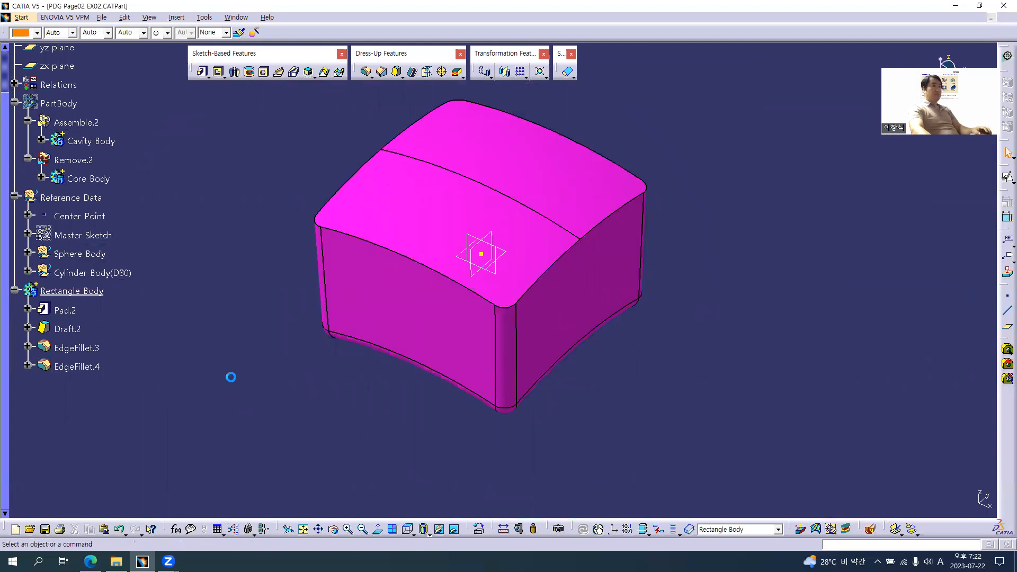
key("alt+Tab")
scroll(768, 309, "up", 3, "ctrl")
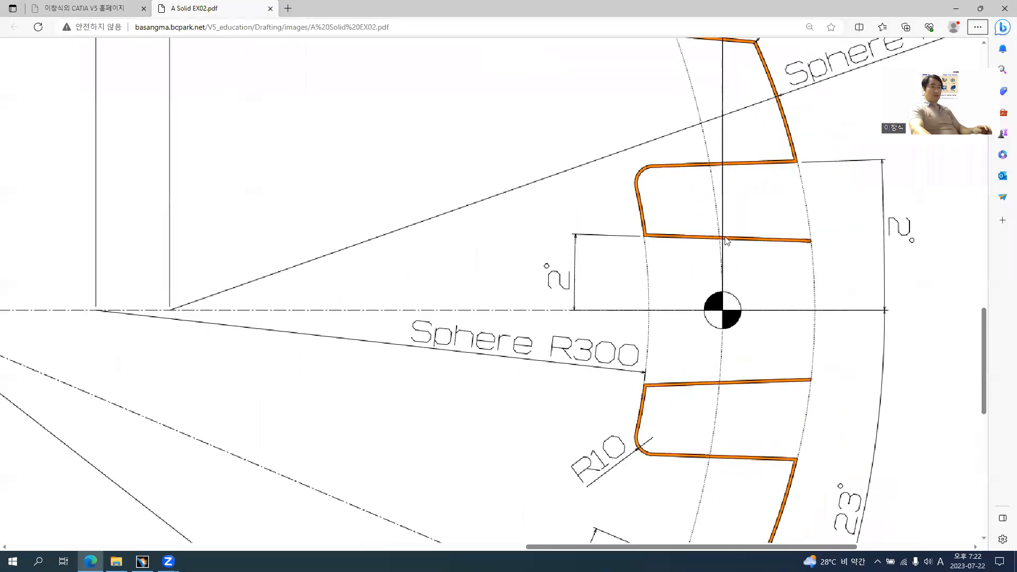
scroll(726, 256, "down", 3, "ctrl")
scroll(207, 180, "up", 4)
scroll(165, 168, "up", 5, "ctrl")
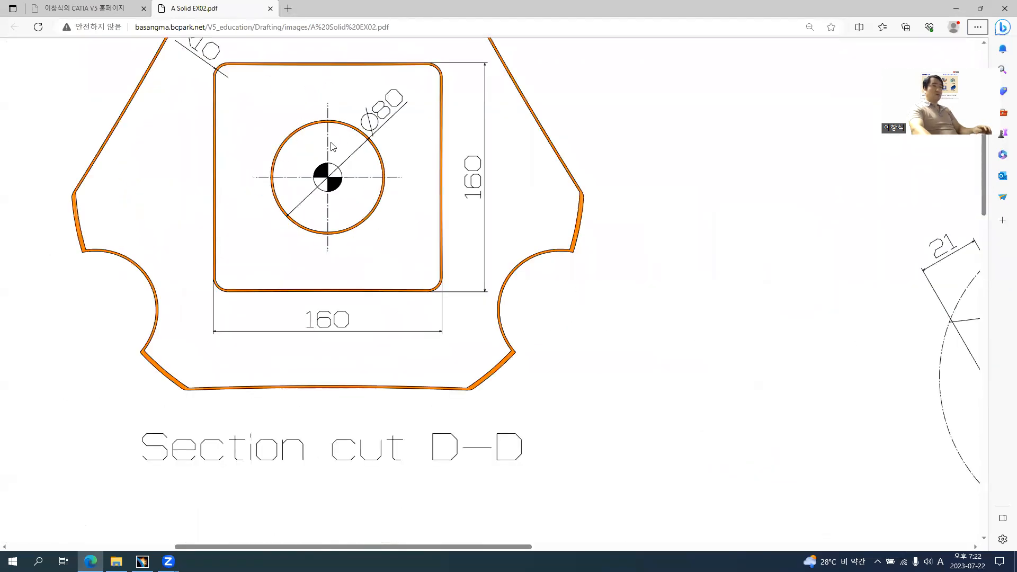
scroll(332, 146, "down", 5, "ctrl")
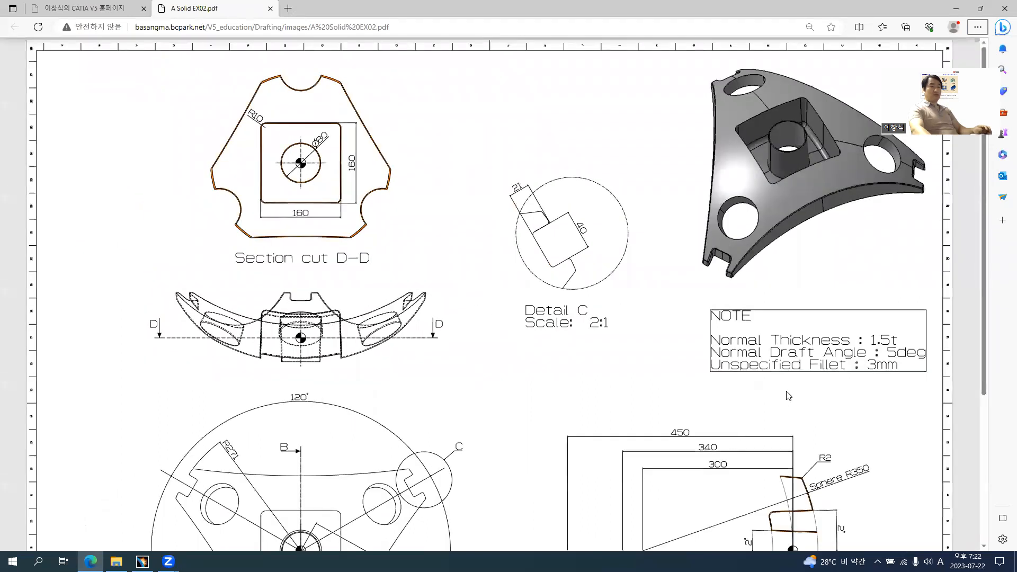
scroll(788, 396, "down", 5)
scroll(571, 324, "up", 5, "ctrl")
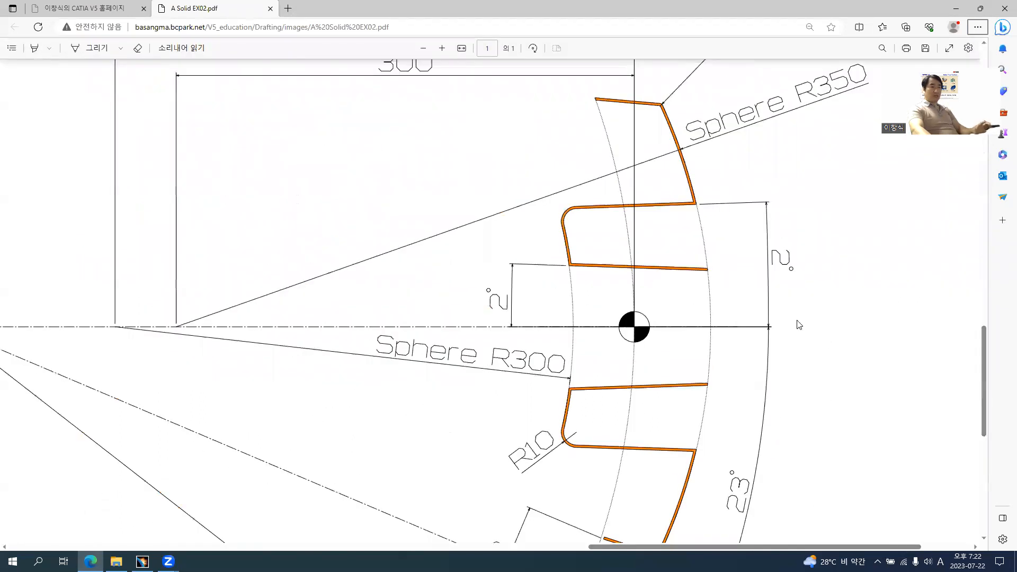
- Copy the Rectangle Body and paste the duplicate into the PDG Page02 EX02 part
key("alt+Tab")
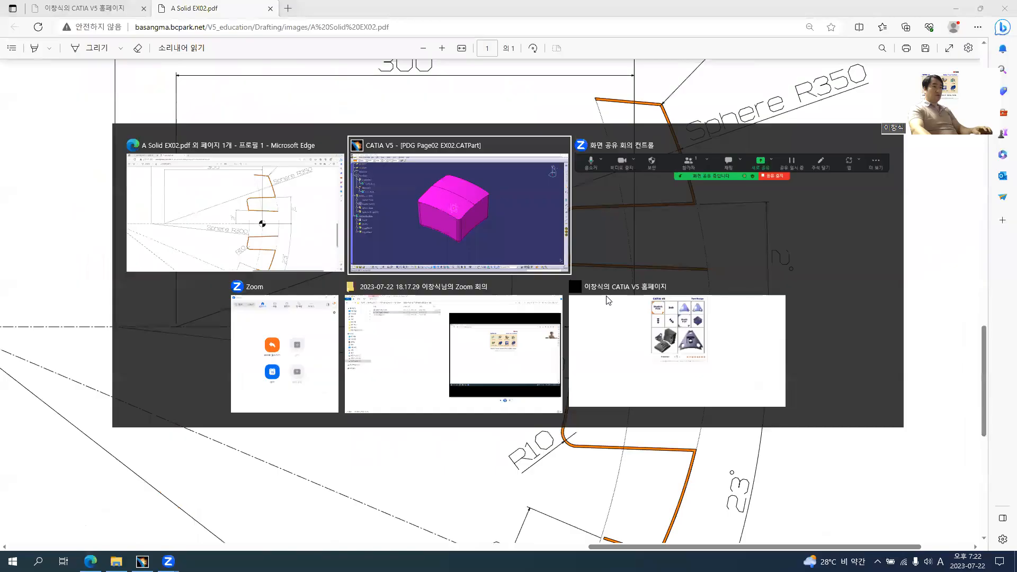
left_click(92, 290)
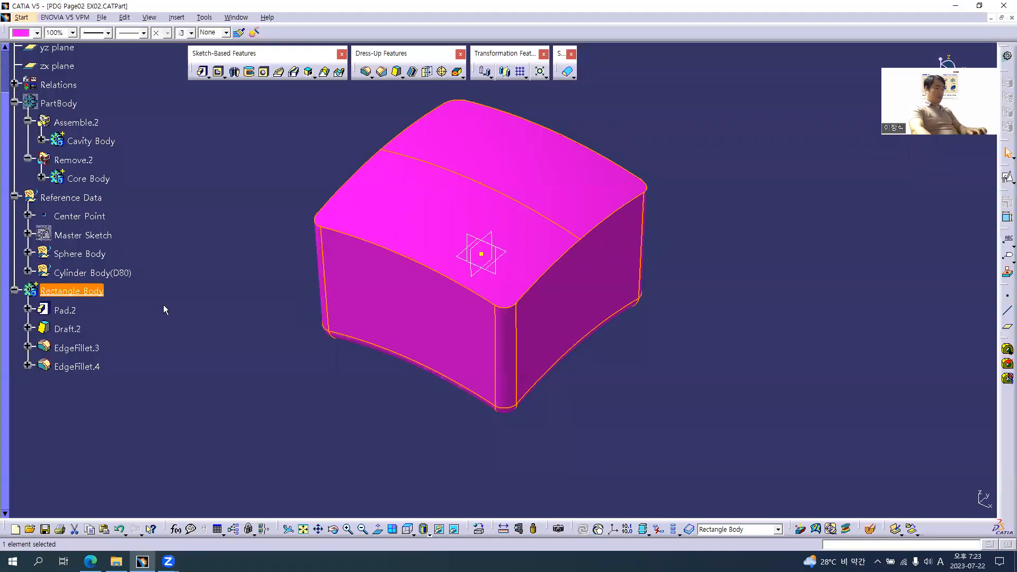
scroll(168, 313, "up", 3)
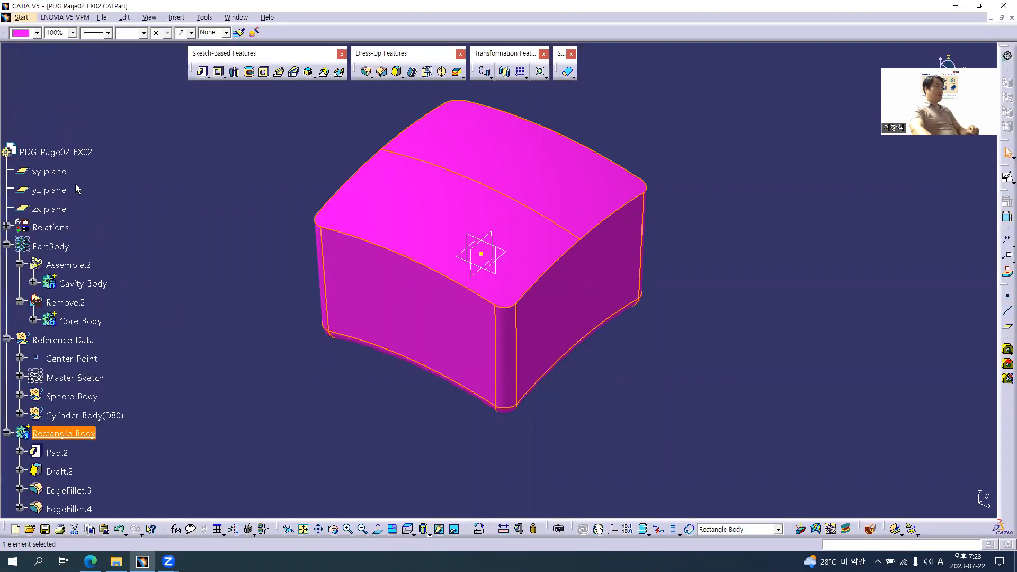
left_click(59, 153)
key("ctrl+v")
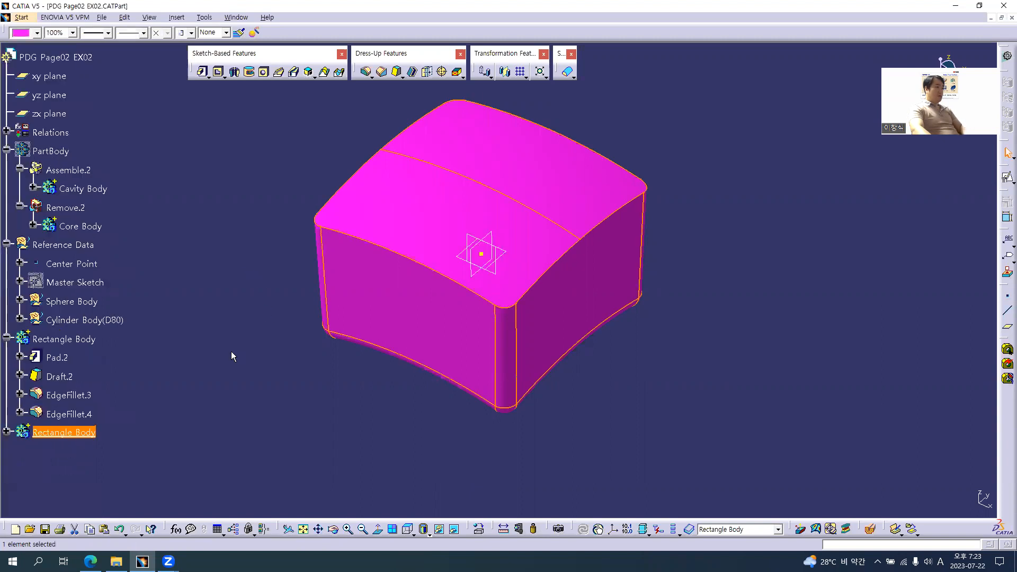
scroll(53, 306, "down", 5)
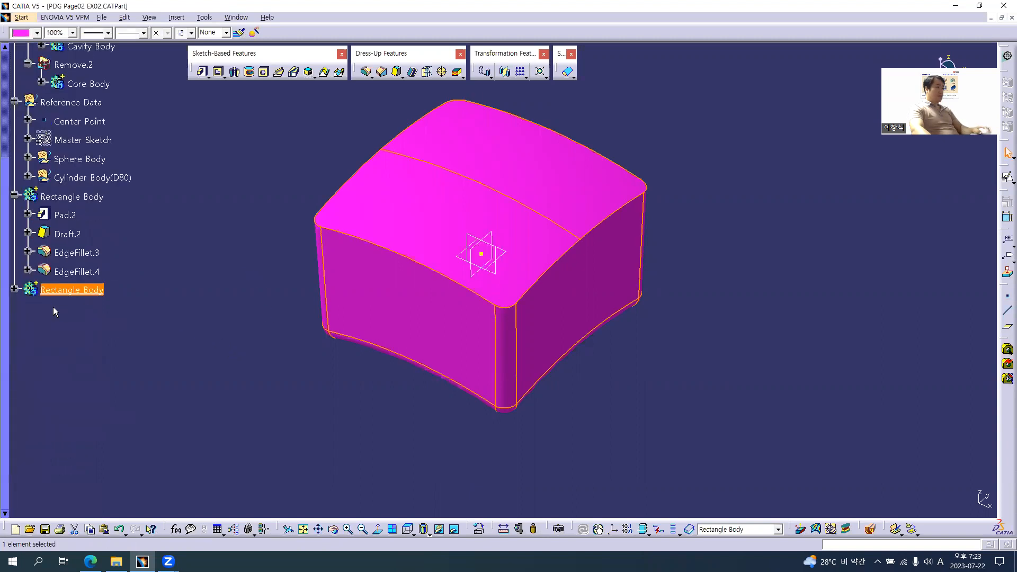
- Rename the pasted copy of the Rectangle Body as Cylinder Body
left_click(14, 195)
left_click(14, 214)
key("alt+Return")
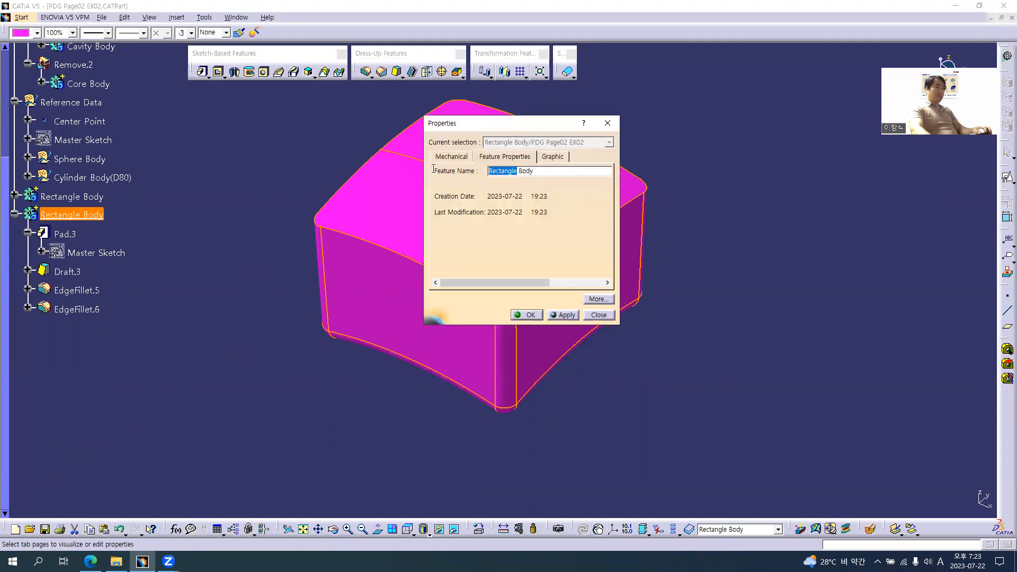
type("Cylinder")
key("Return")
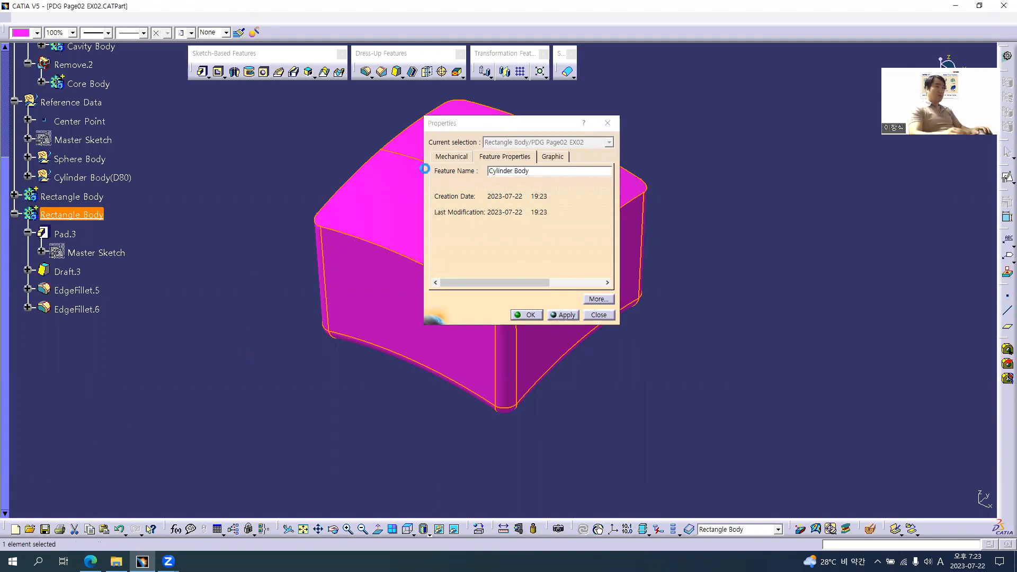
- Edit Pad.3 of the Cylinder Body and remove the rectangular Master Sketch outline from its profile sub-elements
left_click(68, 234)
double_click(68, 234)
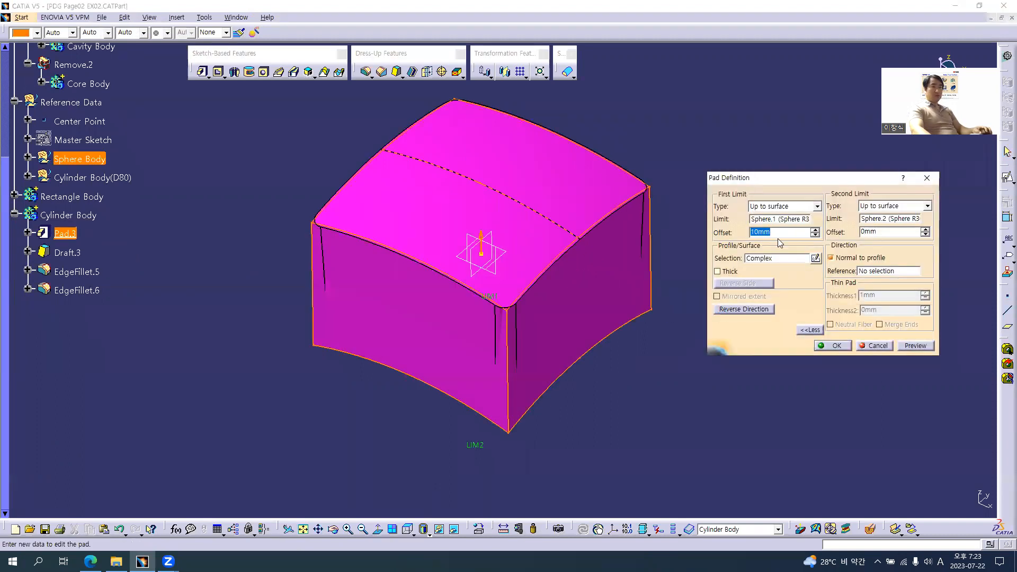
left_click(775, 258)
right_click(777, 258)
left_click(810, 332)
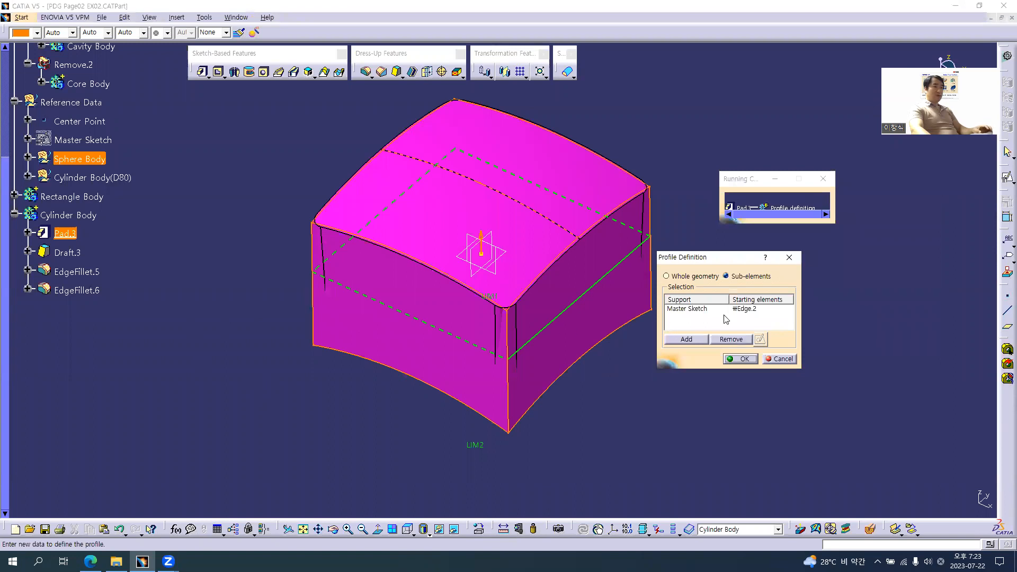
left_click(751, 309)
left_click(741, 340)
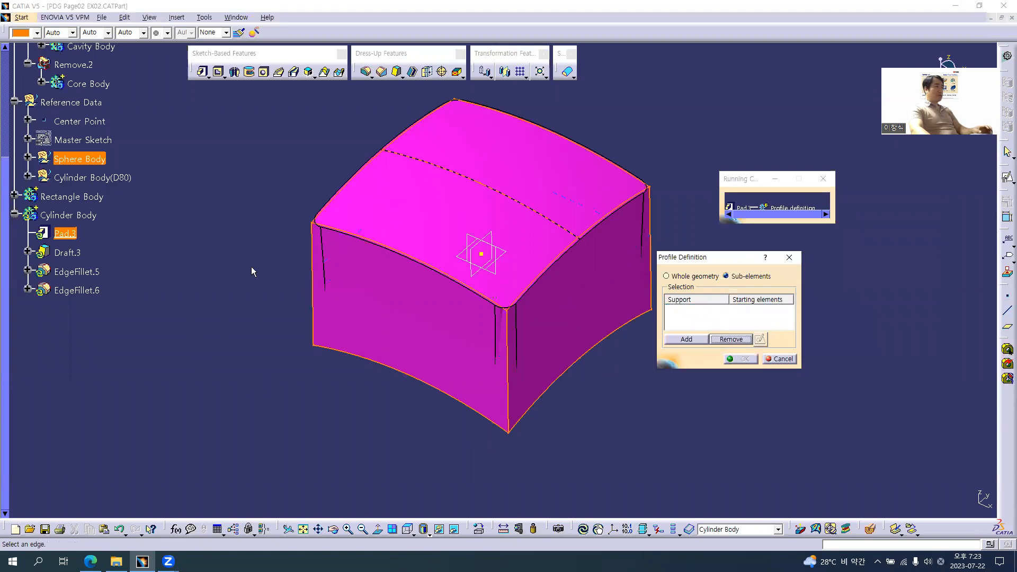
- Show the Master Sketch and use its central circle as the profile of Pad.3, keeping the surface limits and 10 mm offset
right_click(90, 141)
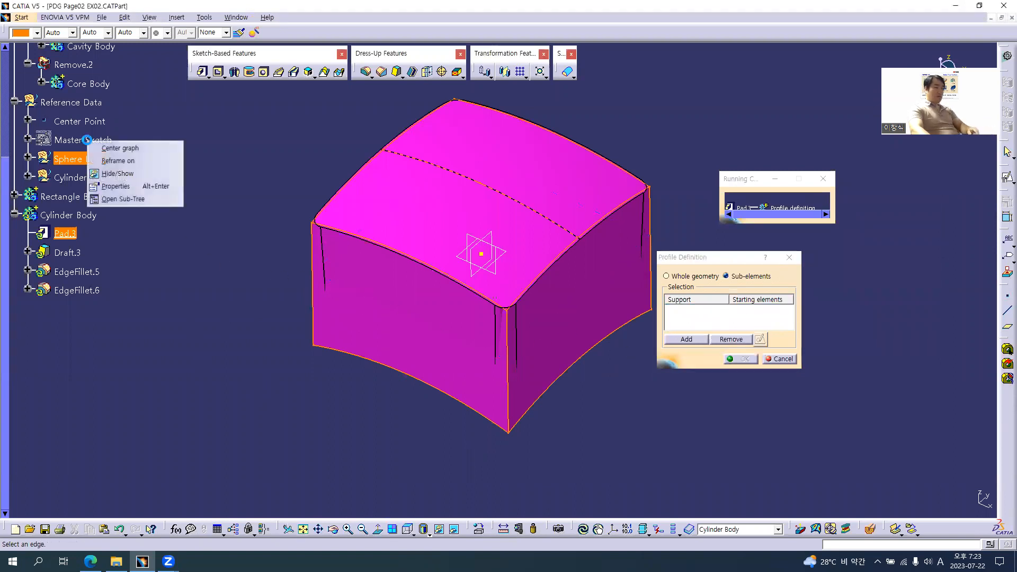
left_click(106, 145)
left_click(506, 289)
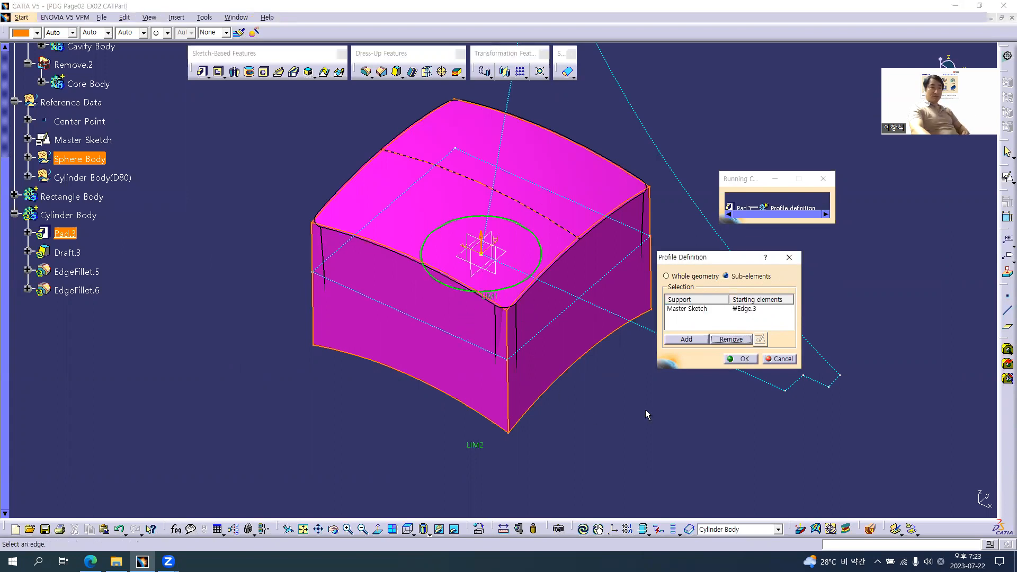
left_click(743, 359)
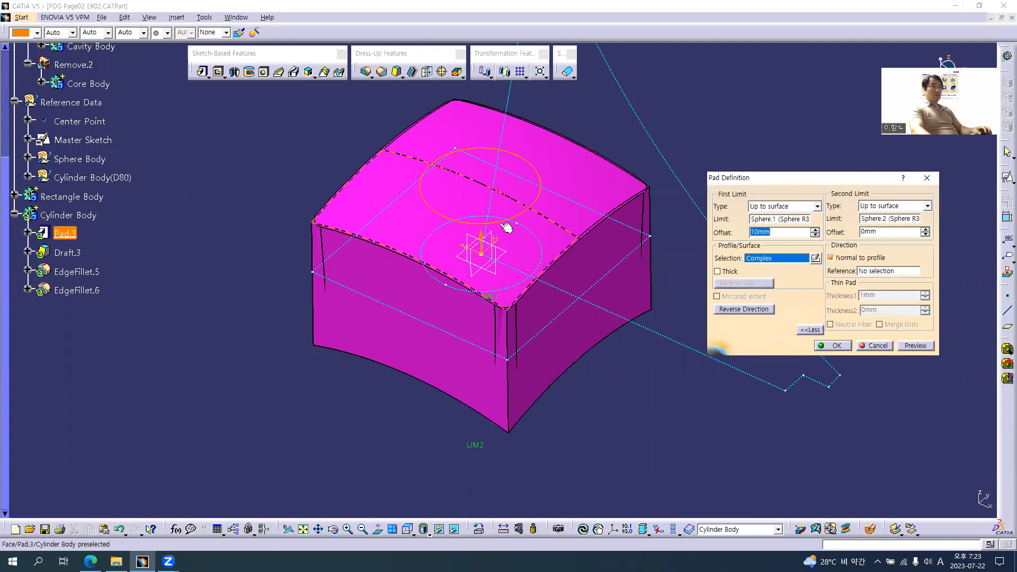
key("alt+Tab")
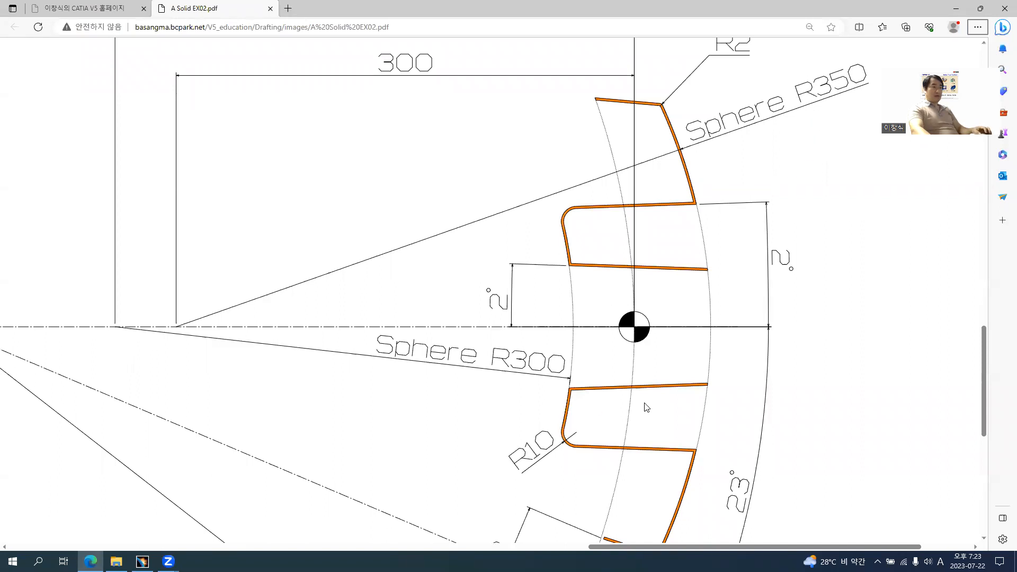
key("alt+Tab")
left_click(913, 345)
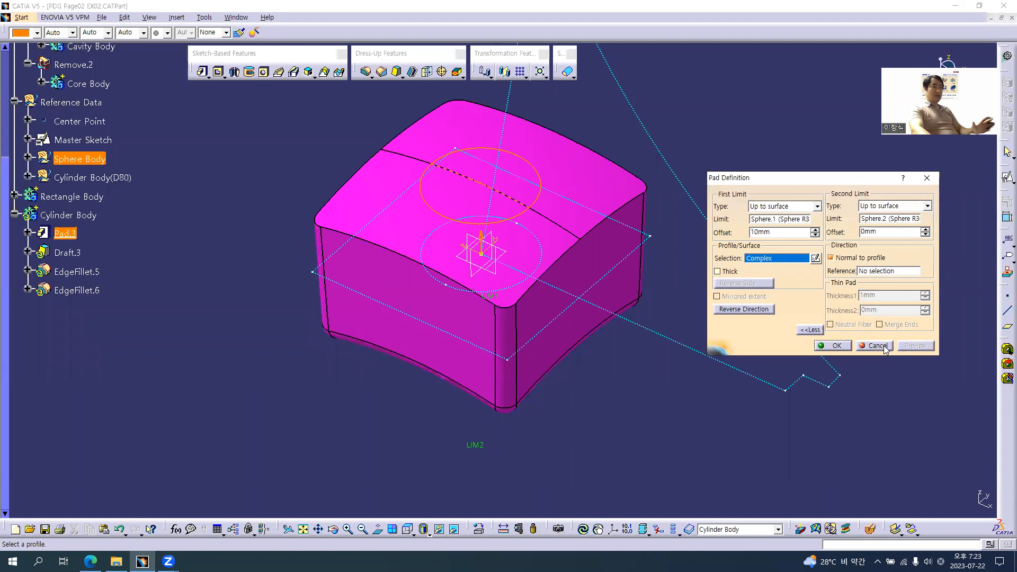
left_click(835, 346)
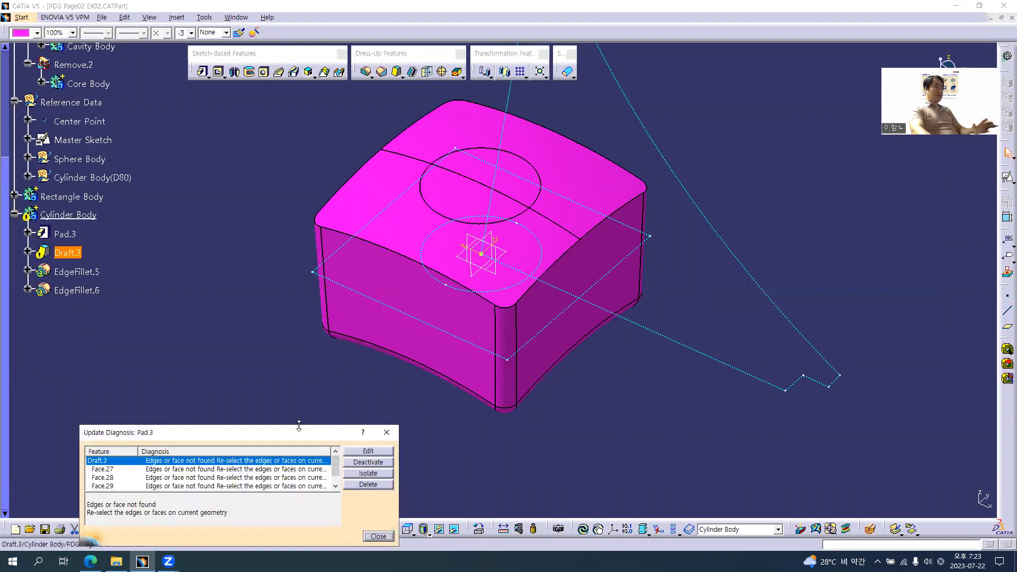
- Hide the Rectangle Body so the cylindrical pad can be reached
left_click(74, 197)
right_click(74, 197)
left_click(93, 228)
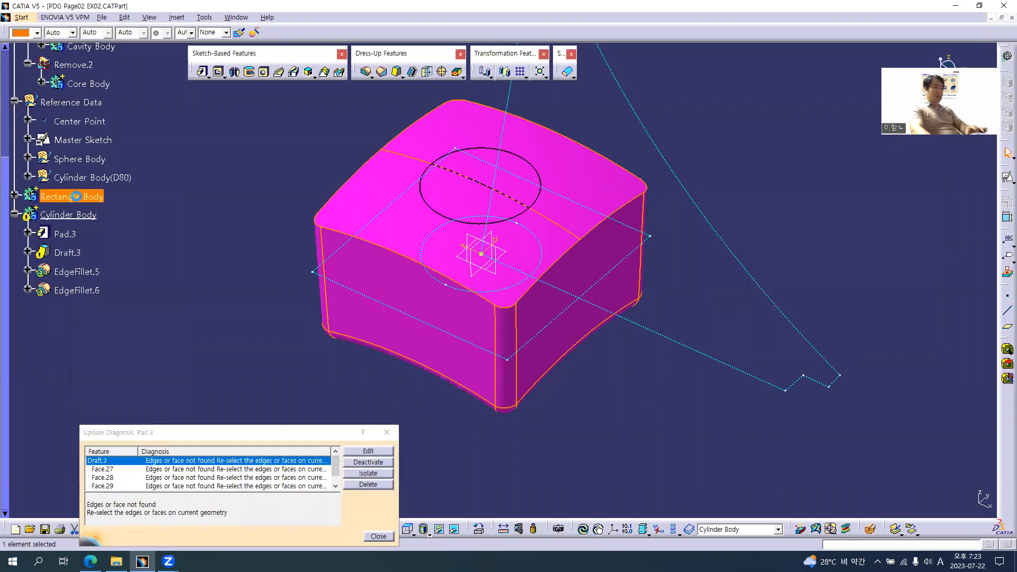
- Redefine Draft.3 on the pad's cylindrical side face with a 2 deg angle and the xy plane as neutral element
left_click(363, 454)
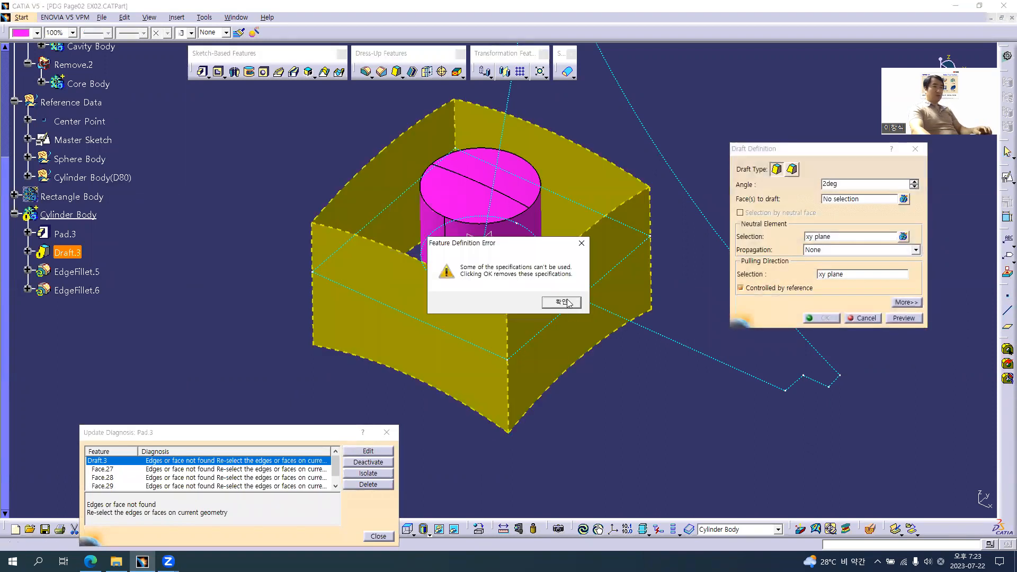
left_click(566, 301)
left_click(847, 198)
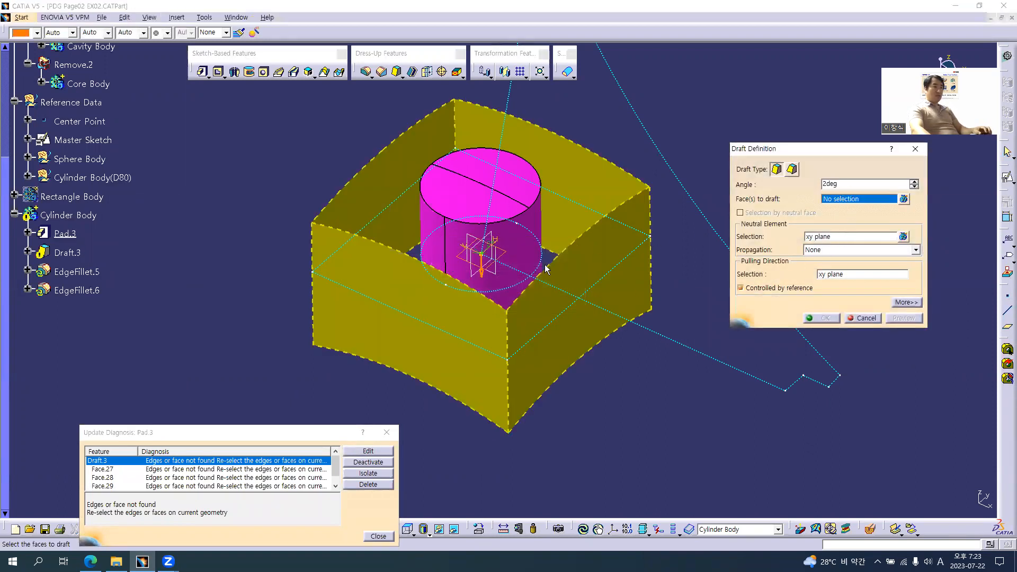
left_click(521, 255)
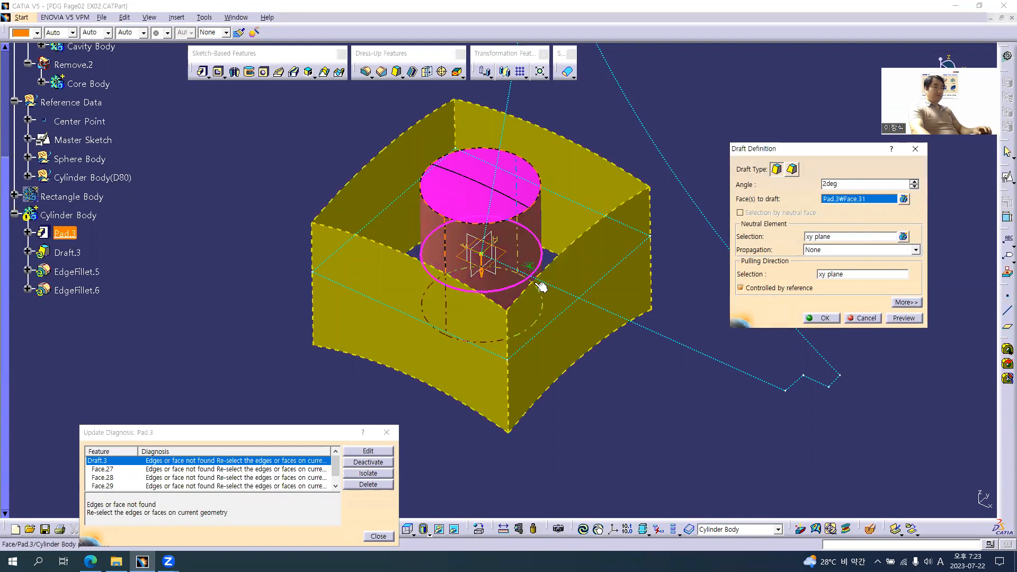
left_click(502, 273)
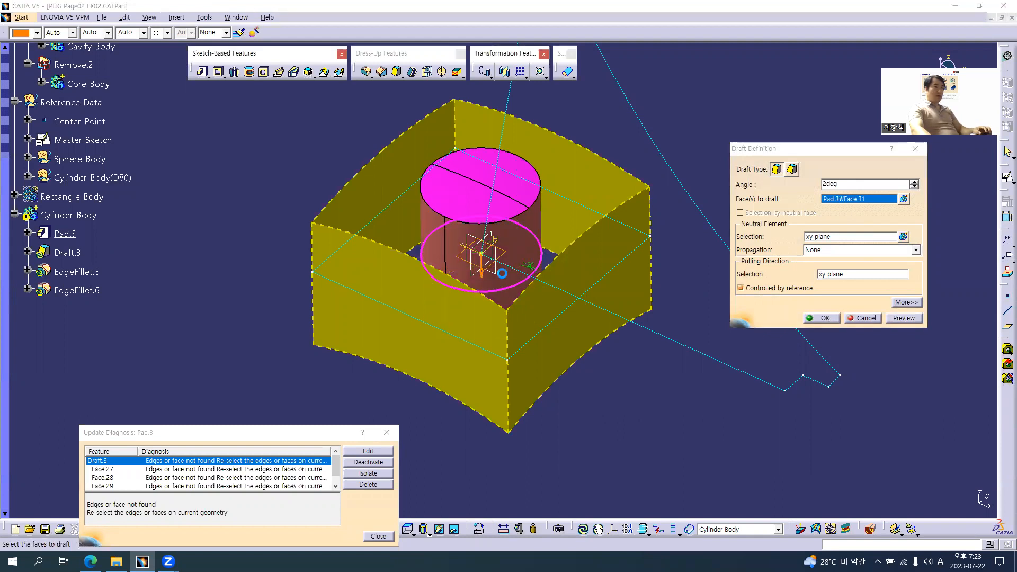
left_click(903, 318)
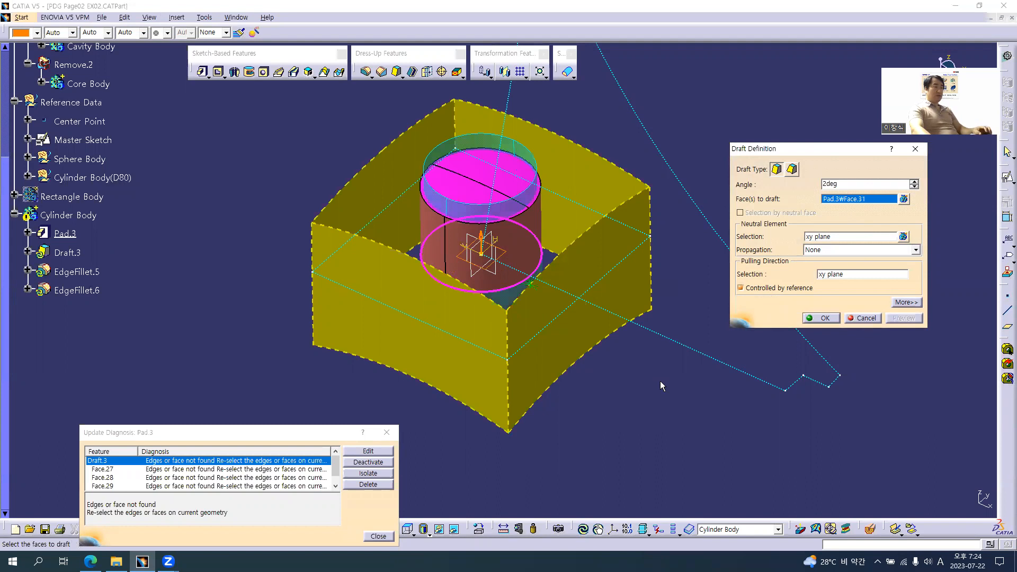
key("alt+Tab")
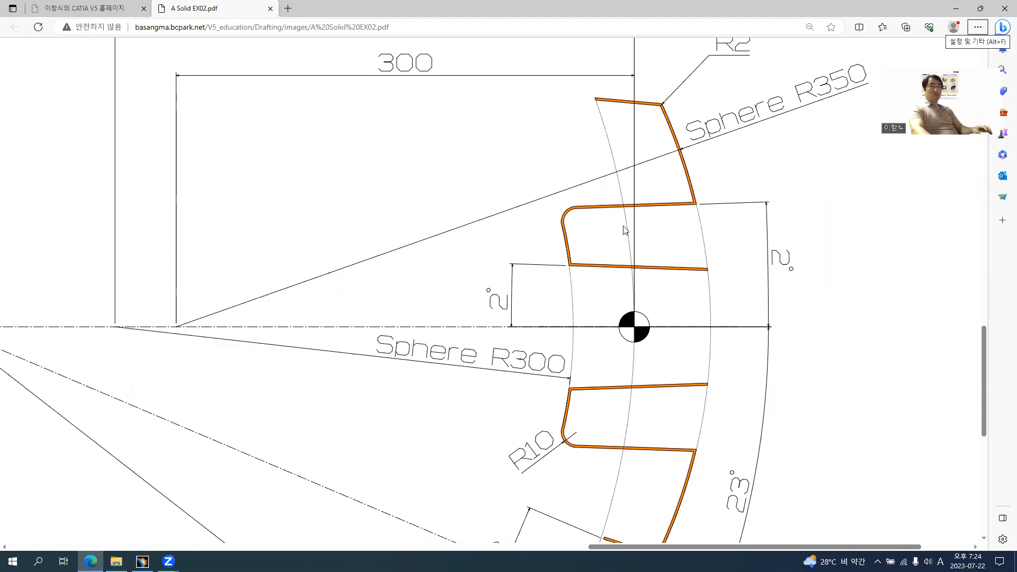
key("alt+Tab")
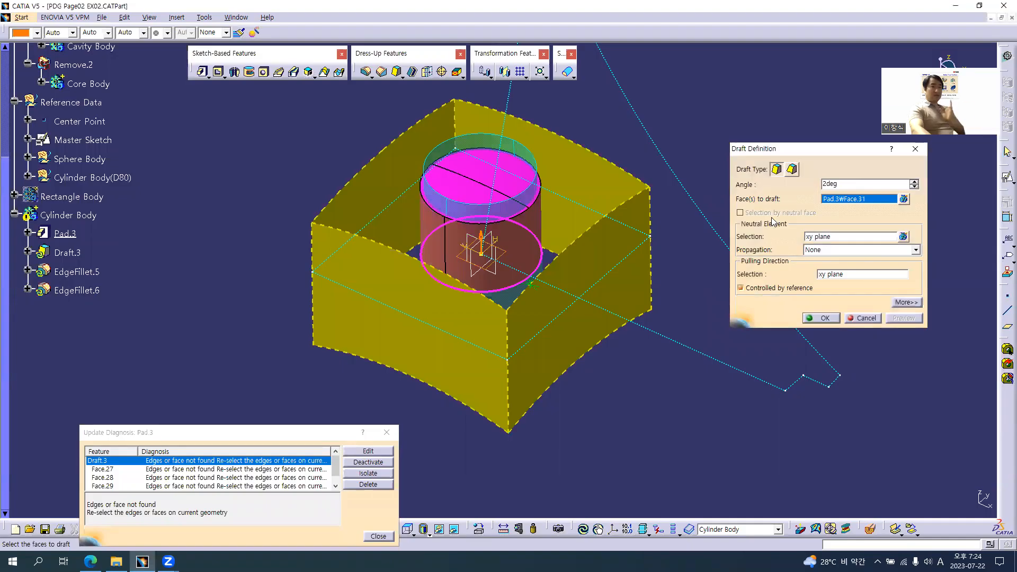
left_click(836, 319)
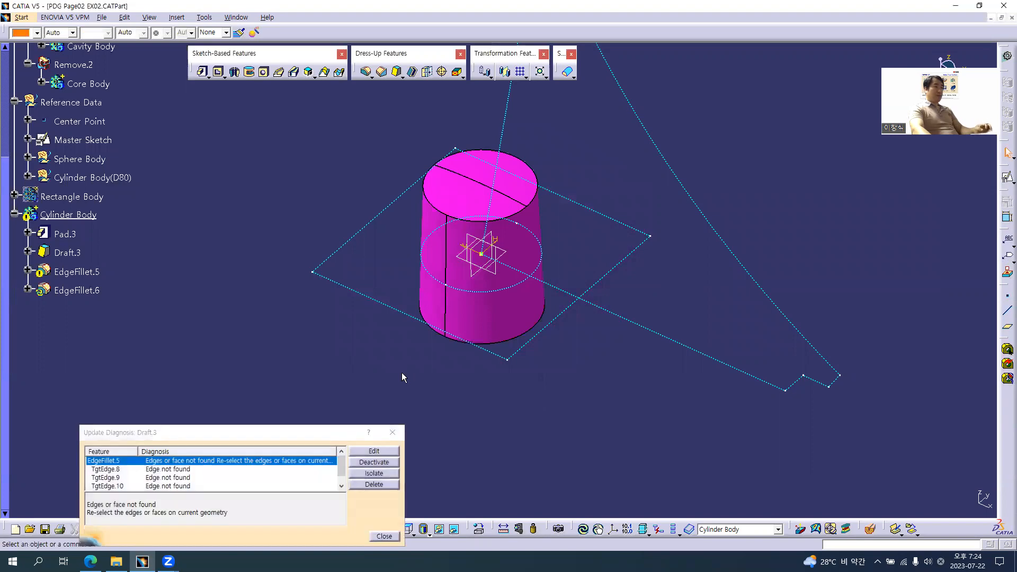
- Delete EdgeFillet.5 and EdgeFillet.6 from the Cylinder Body after checking the boss in the drawing
key("alt+Tab")
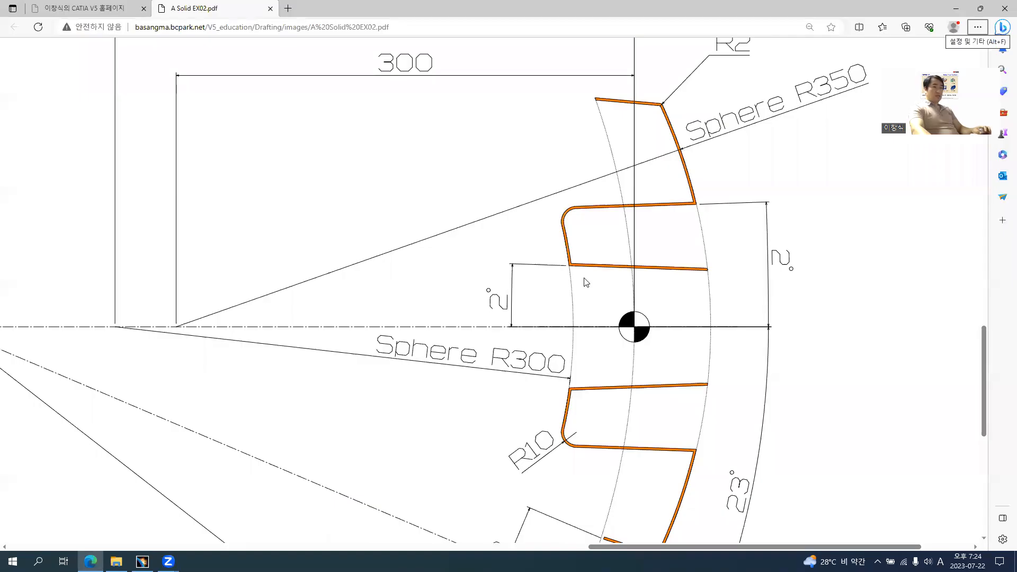
key("alt+Tab")
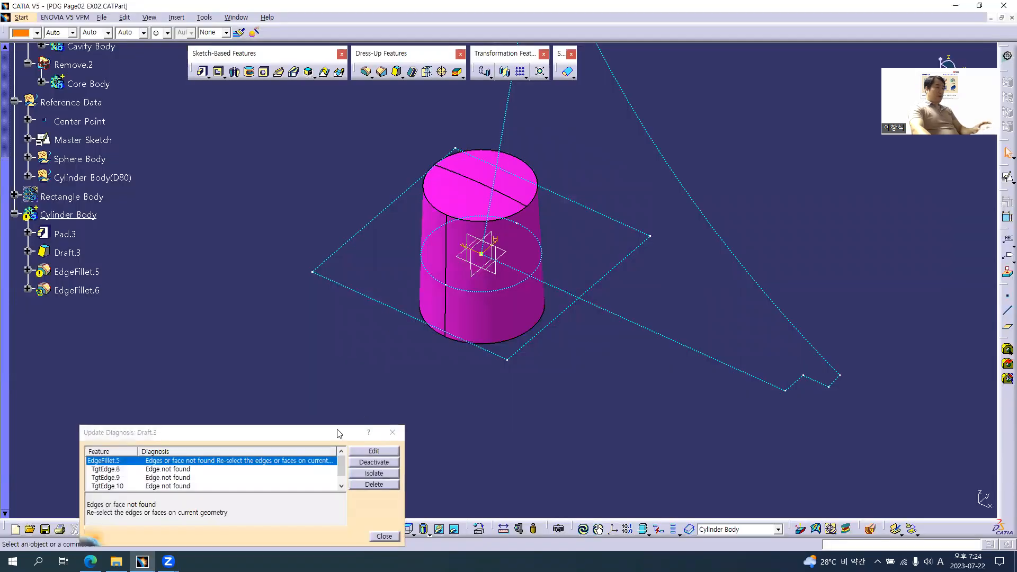
left_click(363, 377)
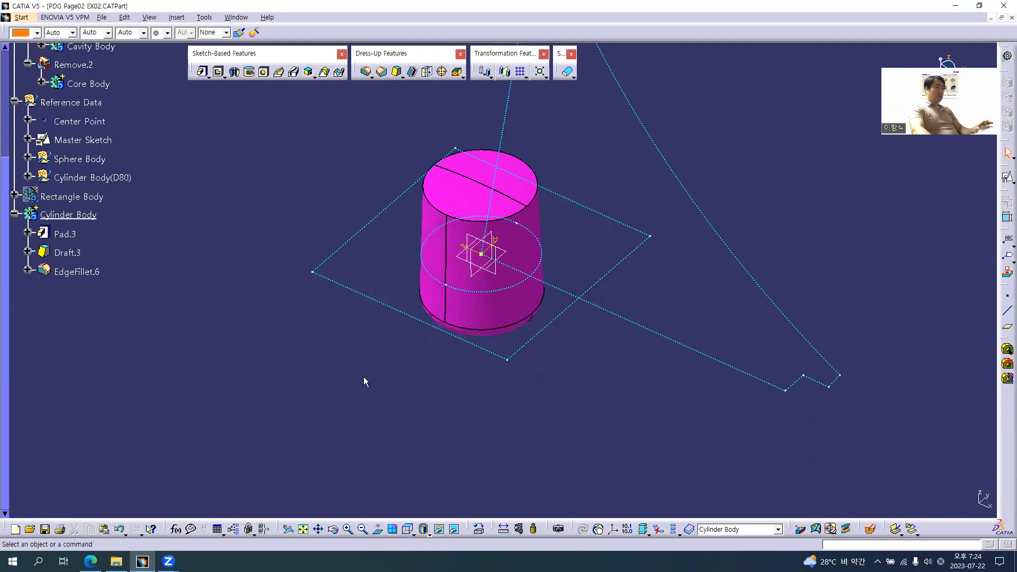
right_click(79, 265)
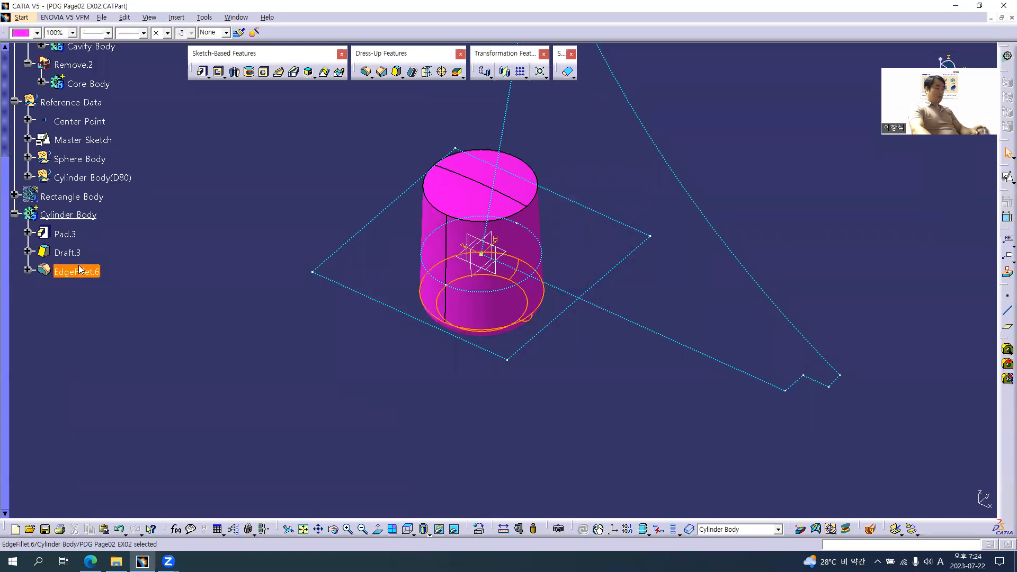
key("d")
- Show the Rectangle Body again and set the Cylinder Body's fill colour to orange
middle_click_drag(384, 281, 524, 268)
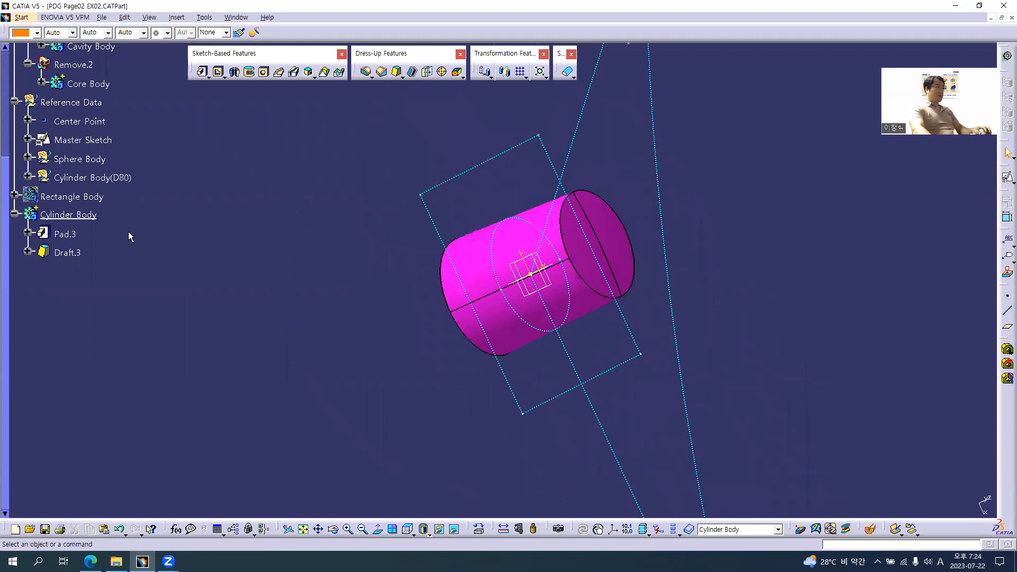
left_click(105, 234)
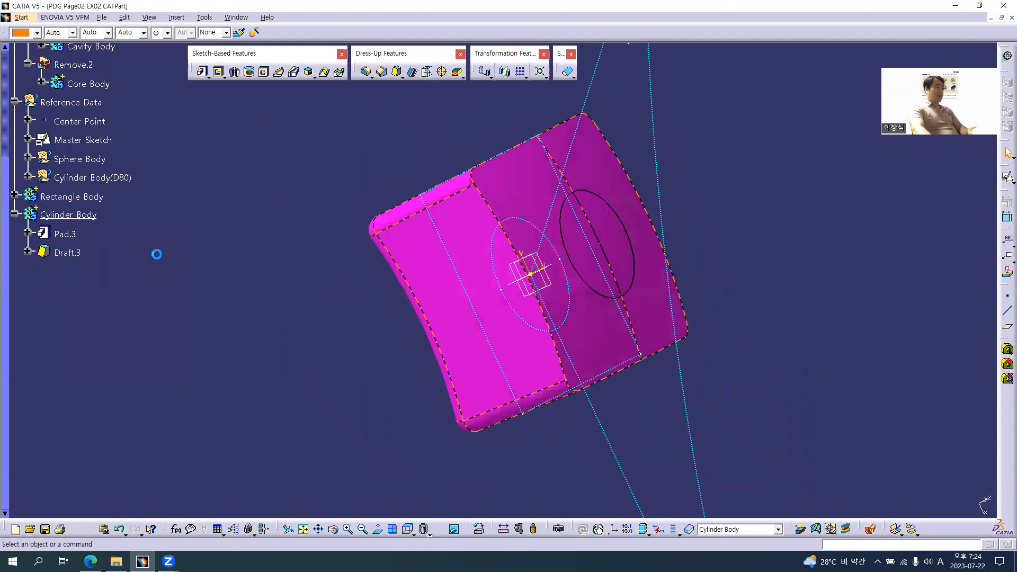
left_click(67, 214)
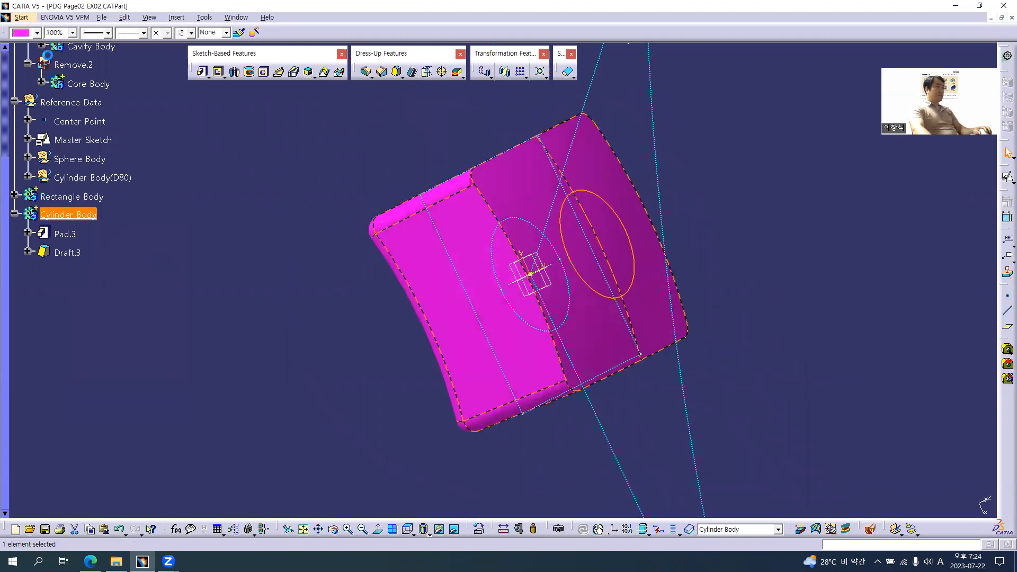
left_click(29, 33)
left_click(31, 117)
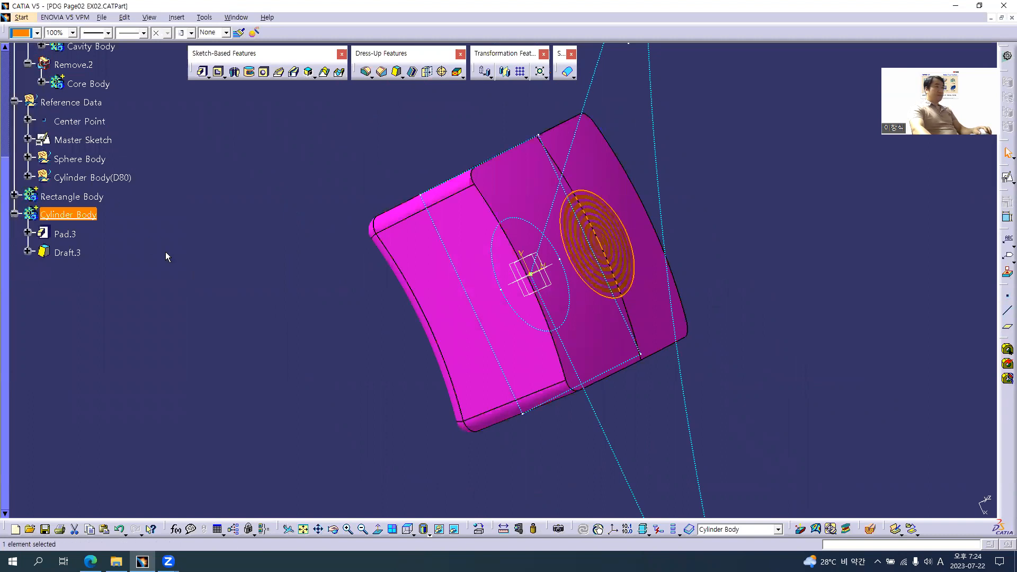
left_click(291, 262)
middle_click_drag(291, 262, 174, 302)
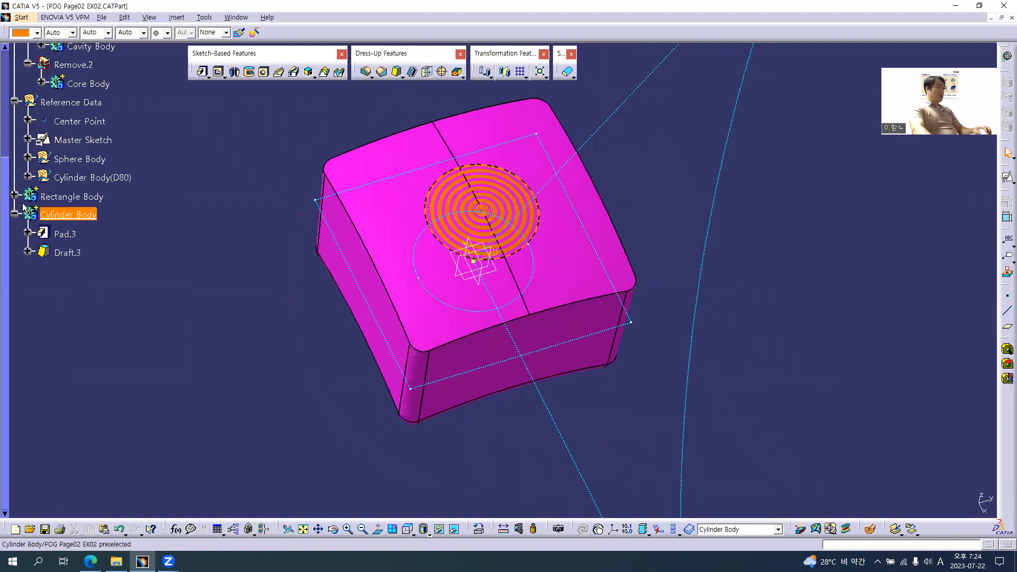
- Insert a new body into the part and name it Removed Body
left_click(15, 197)
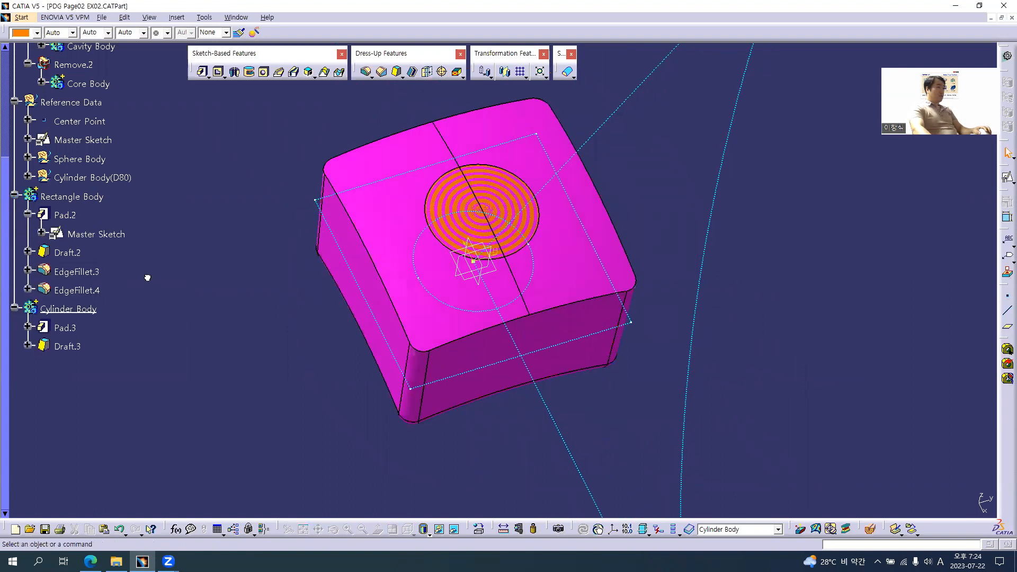
left_click(27, 214)
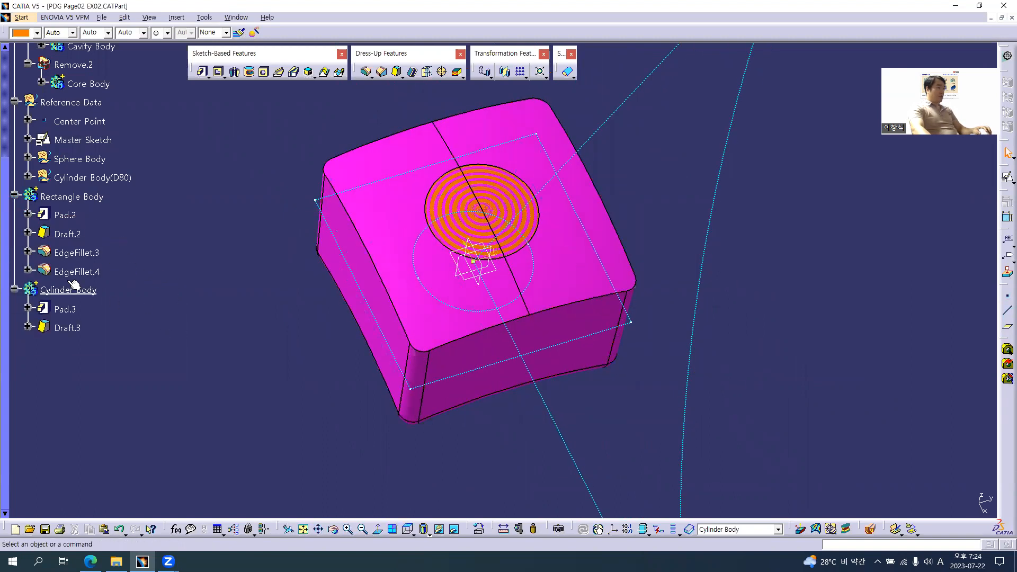
key("alt+i")
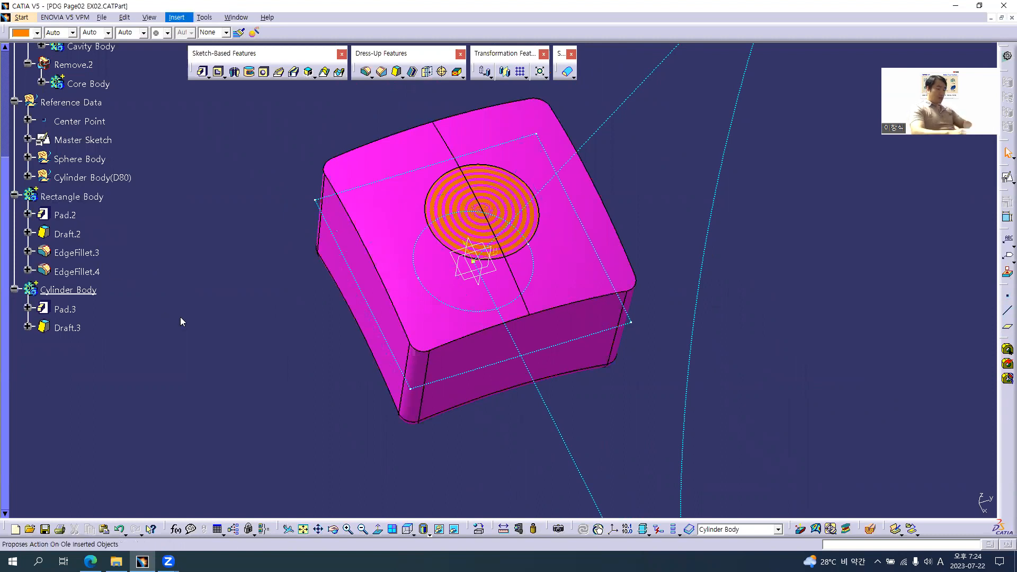
key("b")
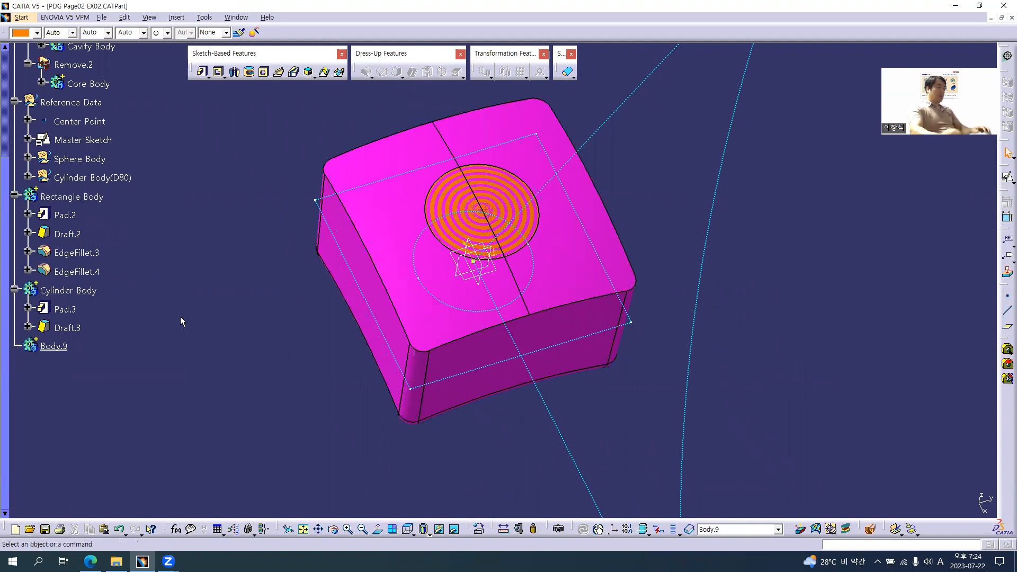
left_click(57, 349)
key("alt+Return")
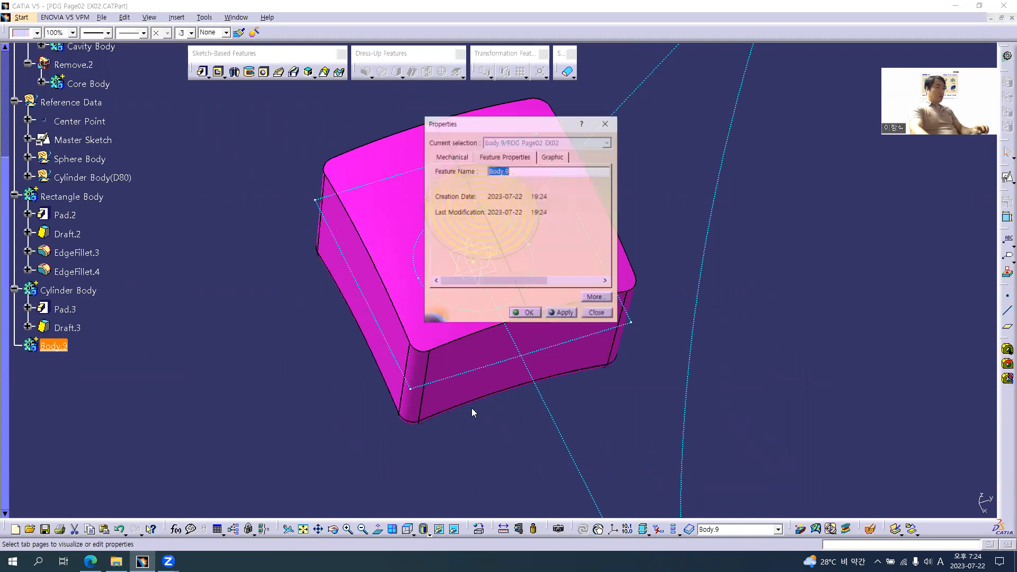
type("Removed")
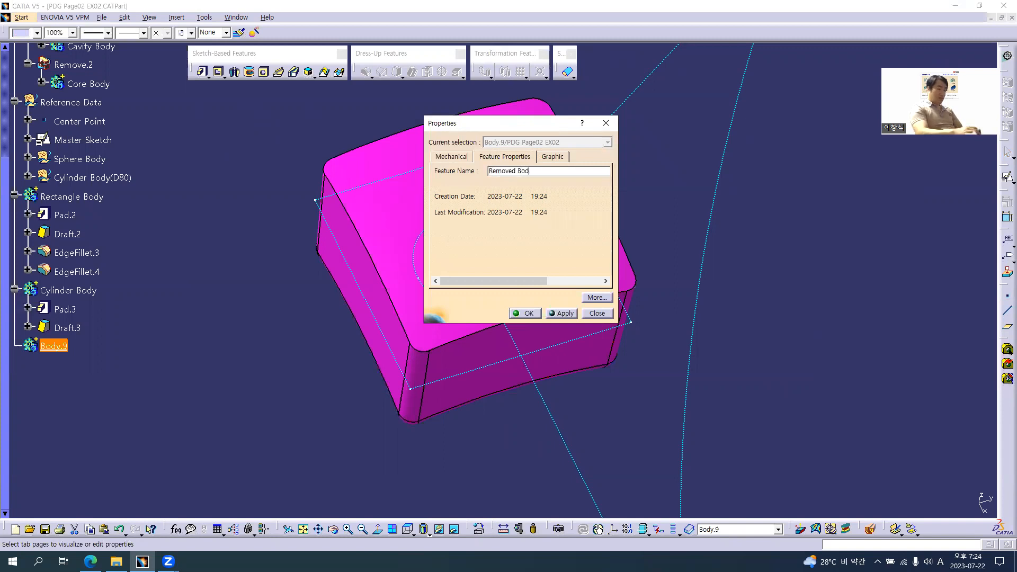
type(" Body")
key("Return")
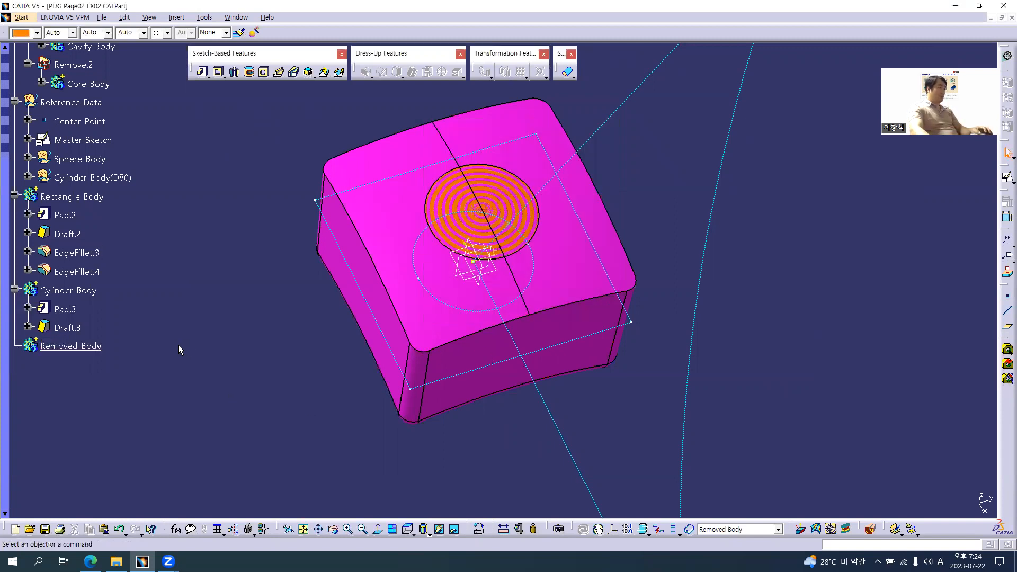
- Assemble the Rectangle Body into the Removed Body and remove the Cylinder Body from it
right_click(74, 196)
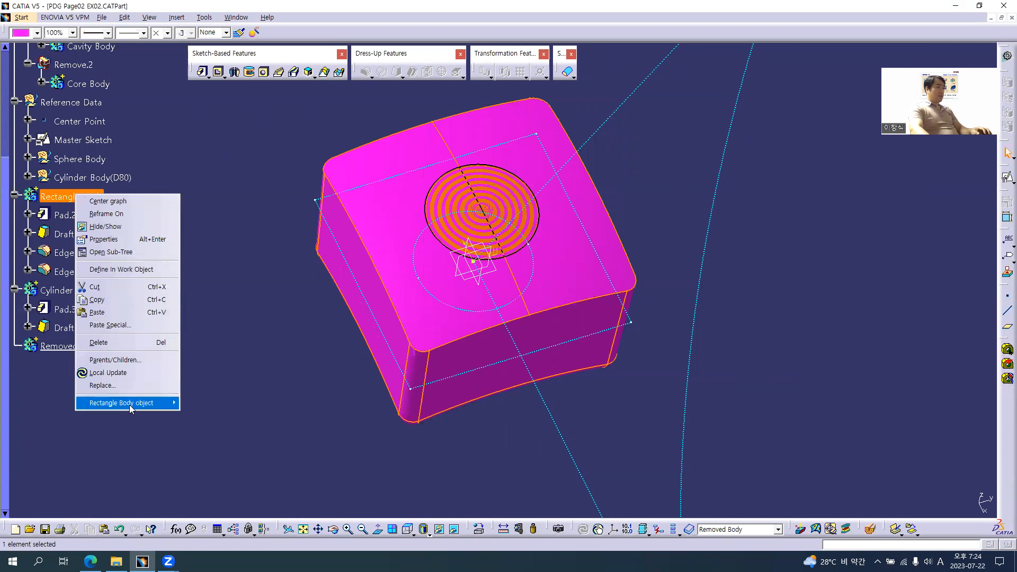
mouse_move(130, 404)
left_click(206, 420)
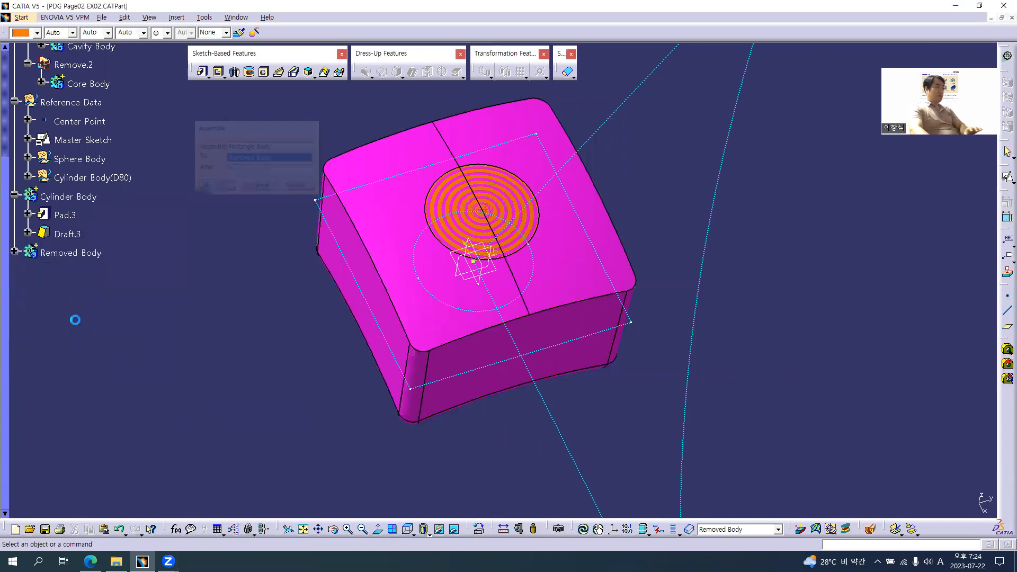
left_click(15, 254)
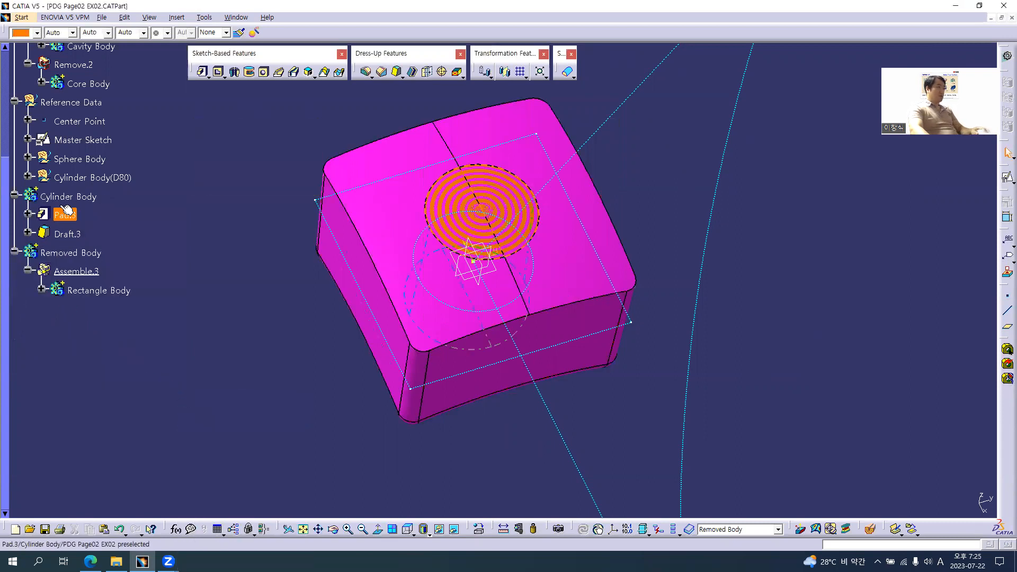
right_click(86, 196)
mouse_move(152, 405)
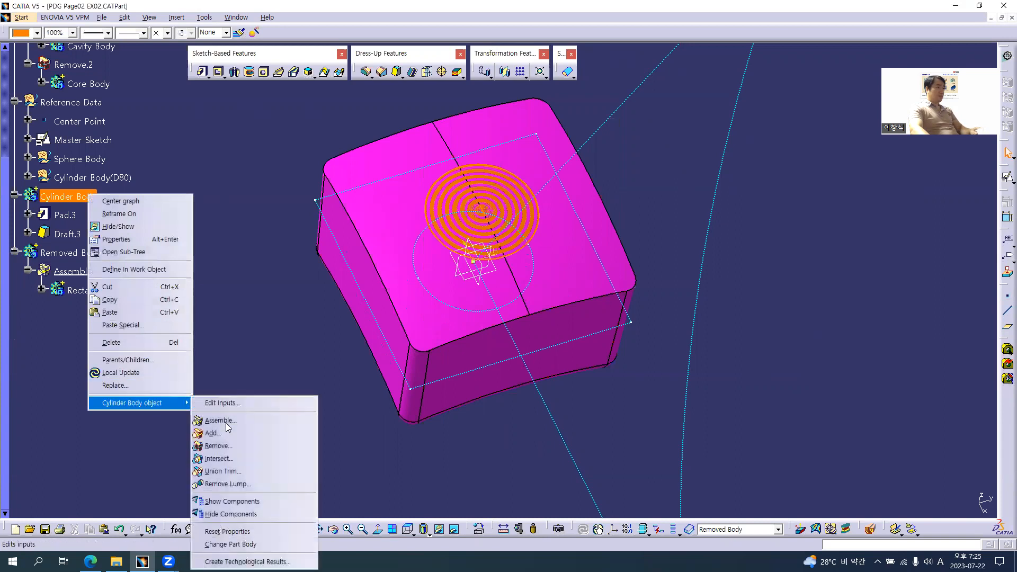
left_click(220, 446)
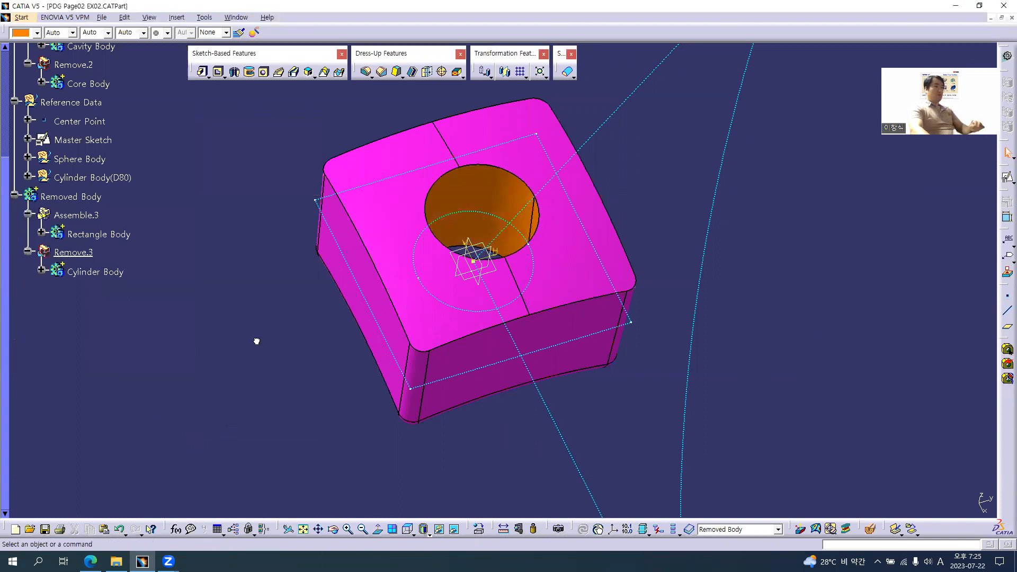
- Hide the Reference Data set so only the Removed Body shows
middle_click_drag(517, 263, 298, 265)
left_click(66, 104)
right_click(66, 103)
left_click(90, 130)
scroll(262, 280, "up", 2)
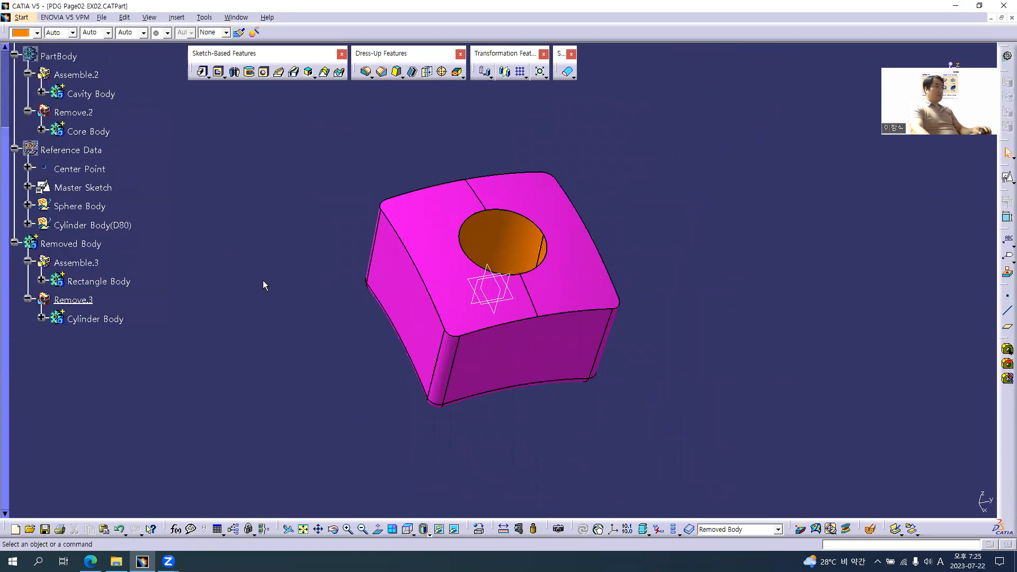
- Temporarily show the PartBody to compare it with the Removed Body and examine the Core Body's thickness feature
left_click(58, 104)
right_click(57, 103)
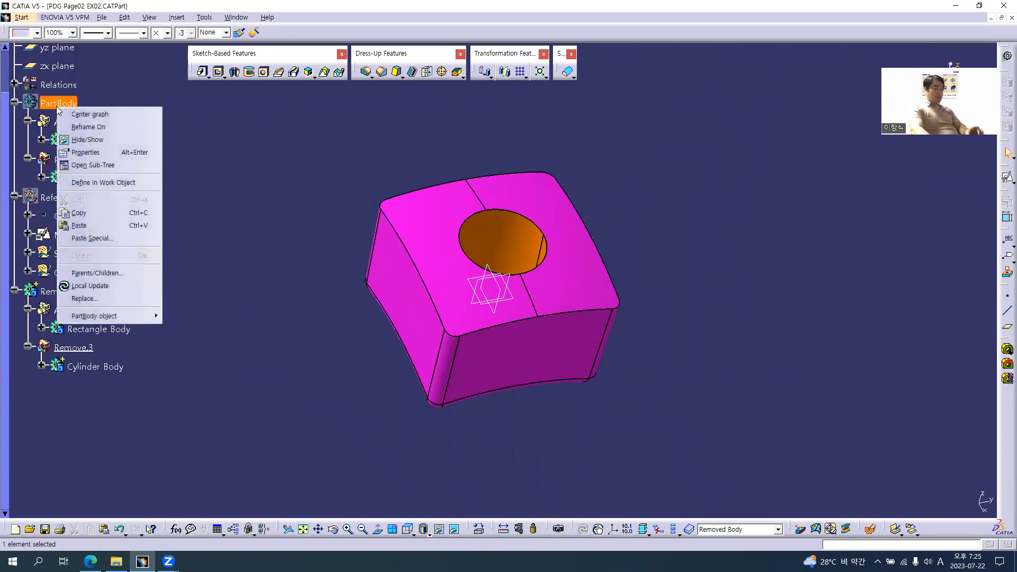
left_click(87, 141)
middle_click_drag(315, 417, 502, 197)
middle_click_drag(292, 352, 229, 364)
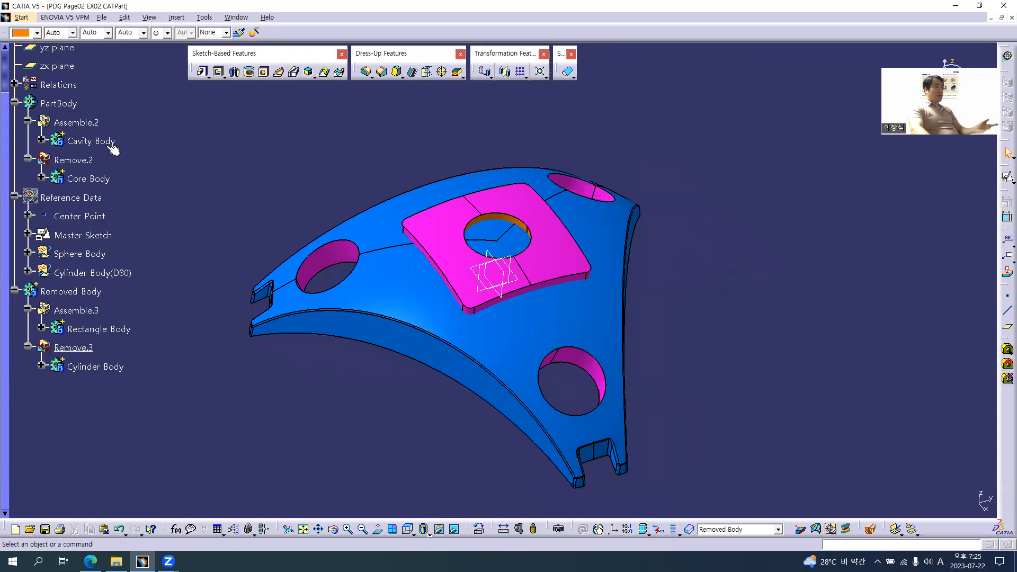
left_click(42, 177)
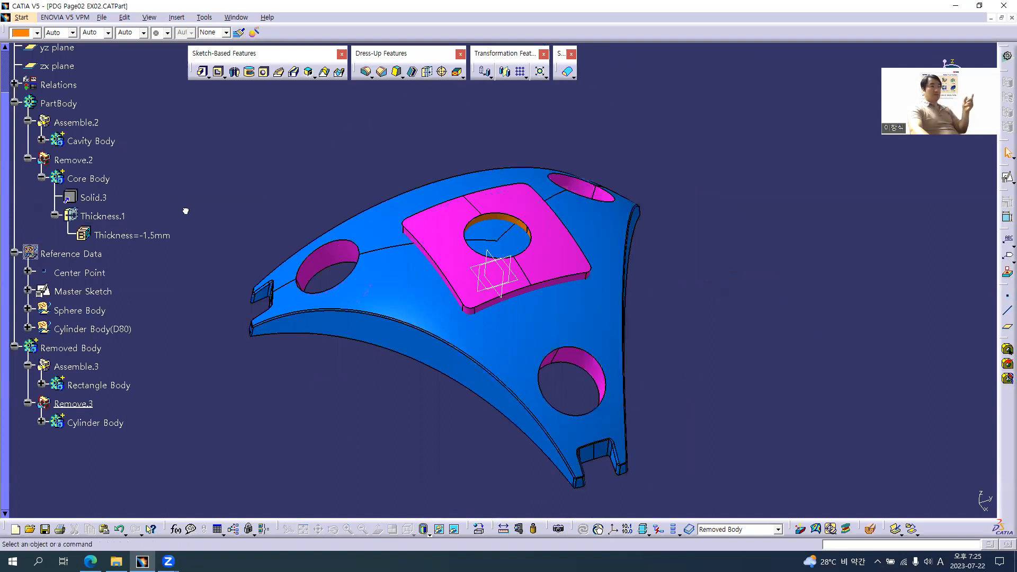
right_click(53, 103)
left_click(131, 154)
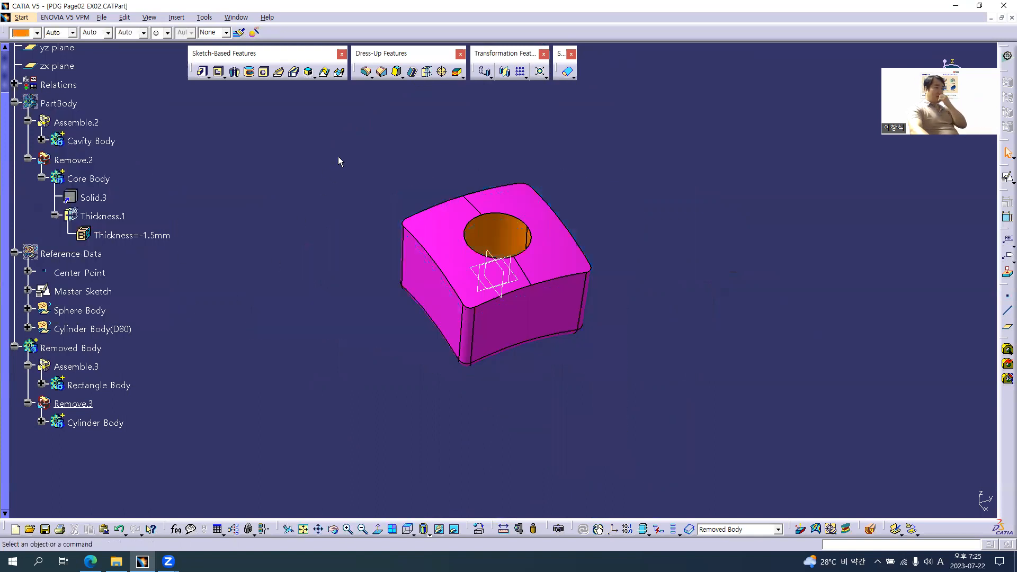
- Shell the Removed Body with a 1.5 mm inside thickness, removing its curved upper face
left_click(412, 71)
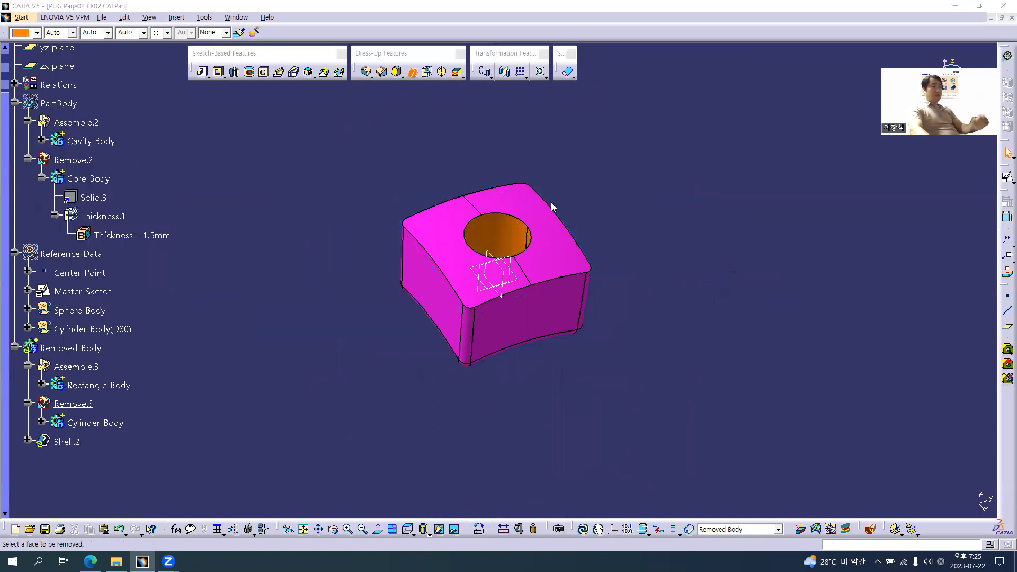
left_click(560, 258)
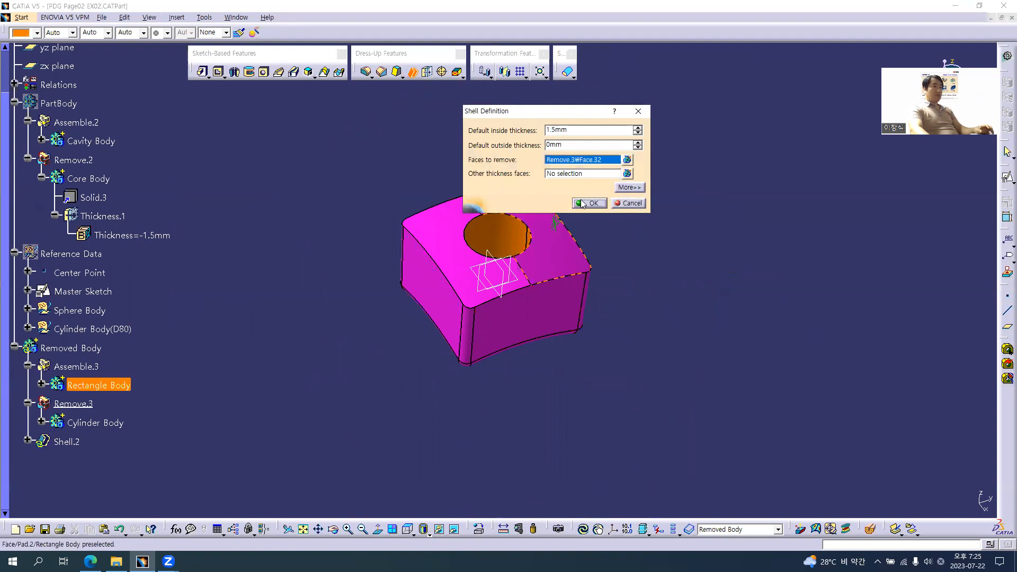
left_click(657, 254)
middle_click_drag(492, 286, 467, 298)
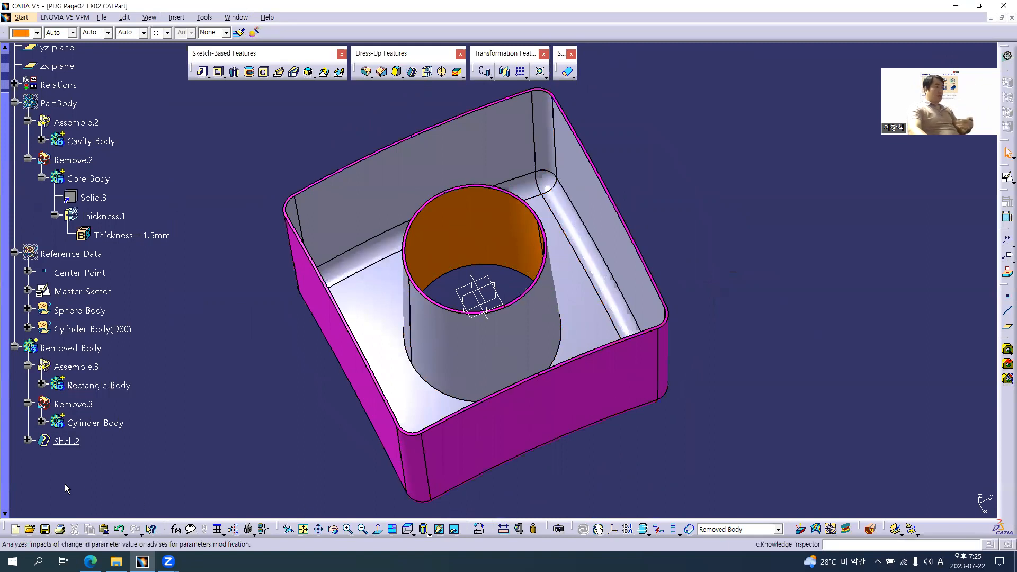
- Delete the shell feature from the Removed Body
left_click(68, 441)
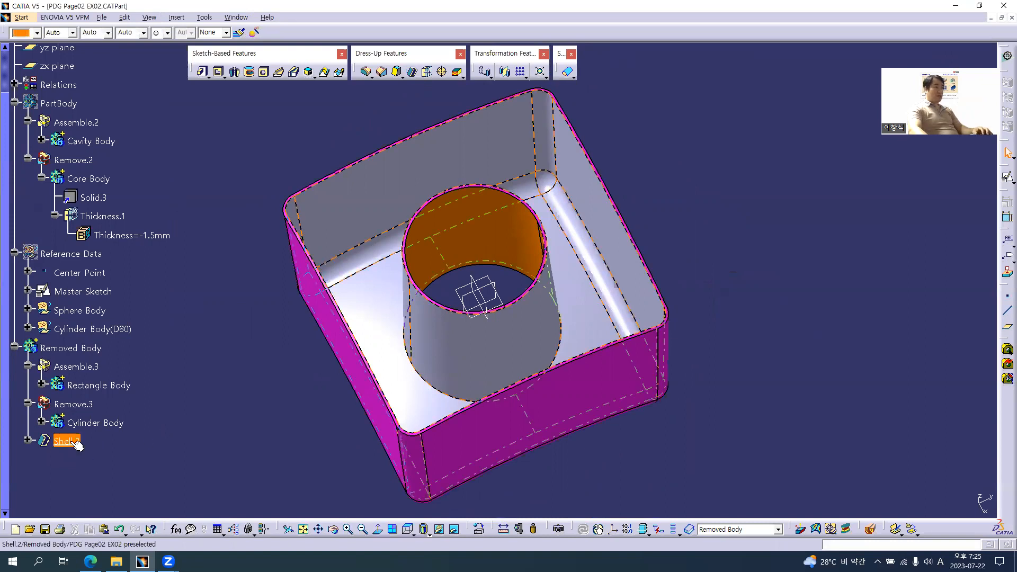
key("Delete")
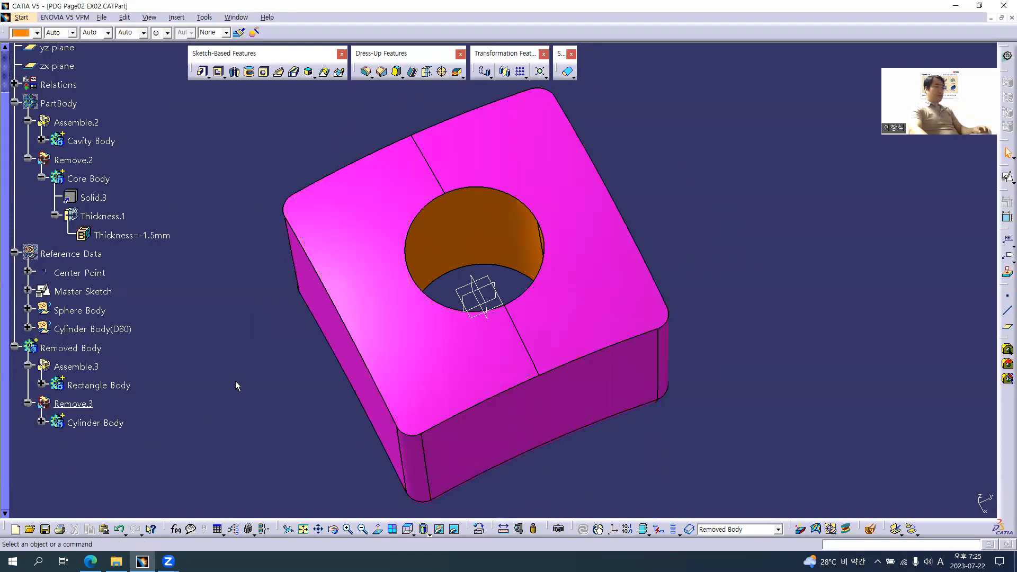
mouse_move(425, 324)
middle_mouse_down()
mouse_move(436, 304)
mouse_move(432, 330)
middle_mouse_up()
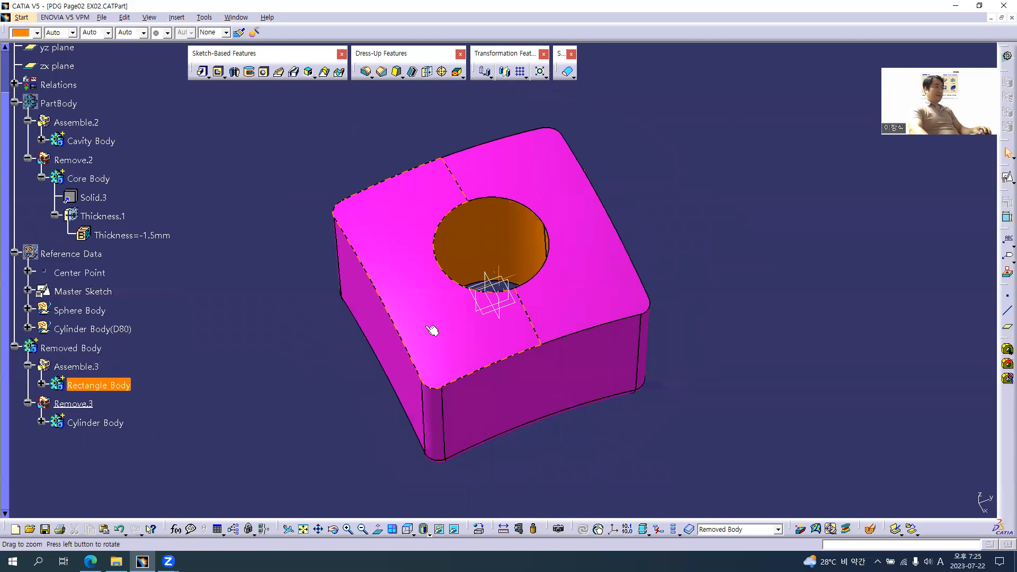
- Copy the Removed Body and paste it into the part As Result With Link
left_click(79, 348)
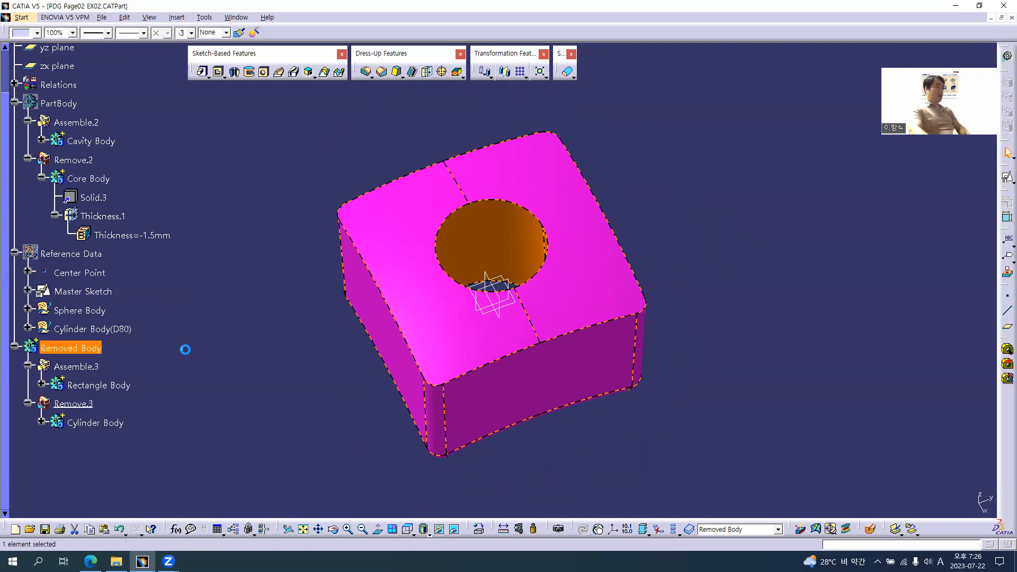
left_click(41, 180)
right_click(58, 105)
left_click(90, 232)
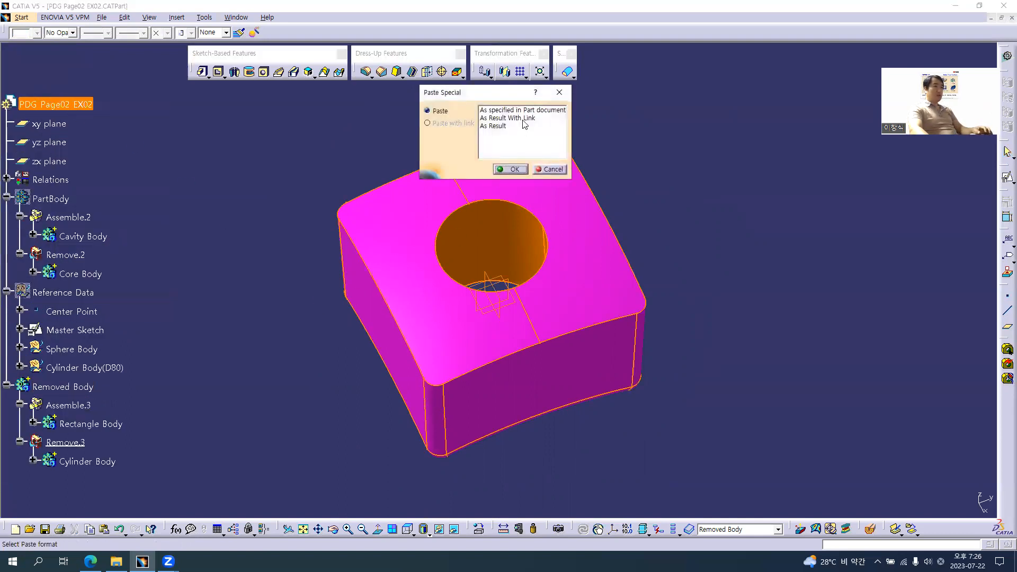
left_click(520, 119)
left_click(510, 169)
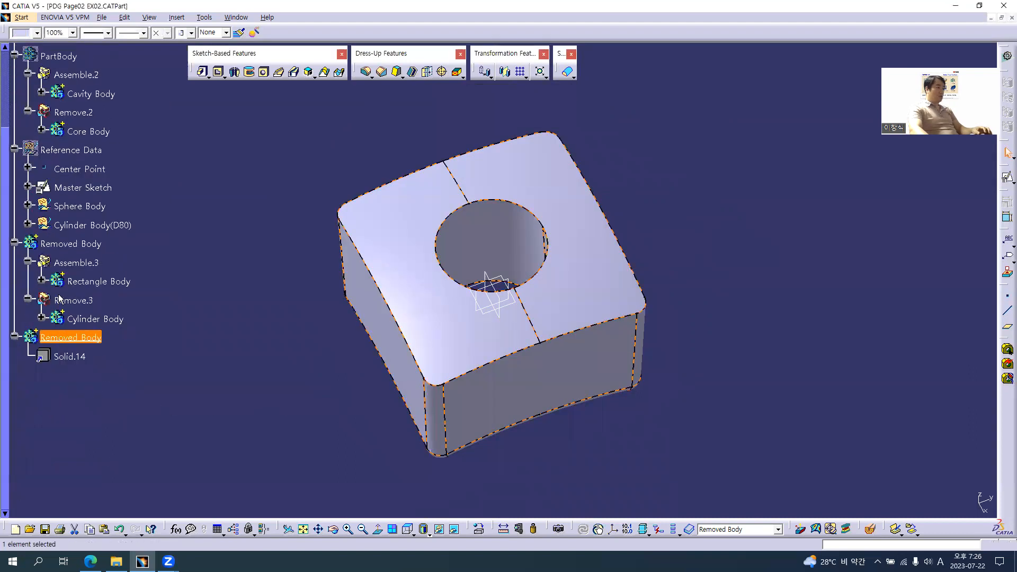
- Hide the original Removed Body and set the pasted copy's fill colour to green
right_click(70, 242)
left_click(92, 274)
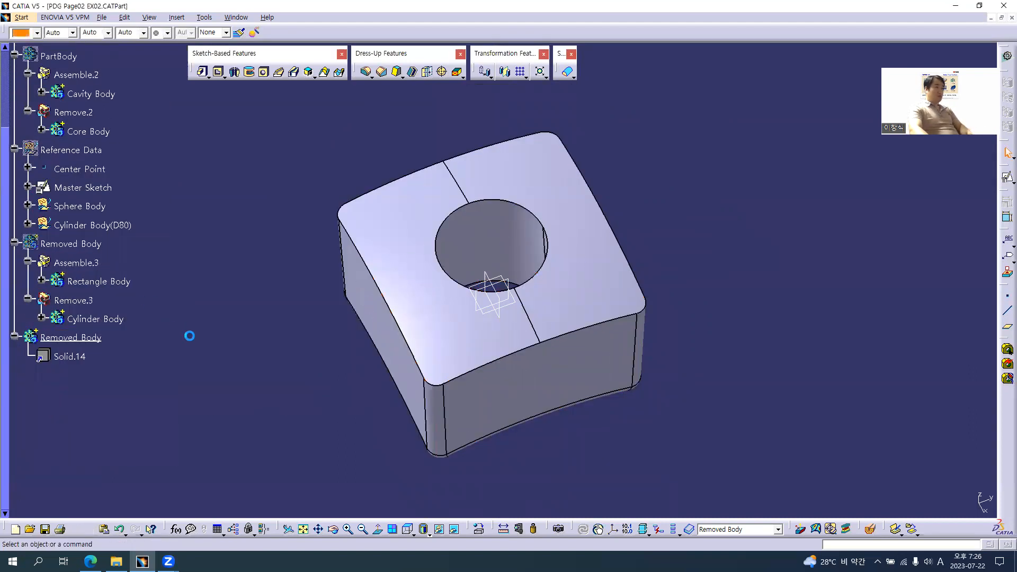
left_click(71, 337)
left_click(25, 34)
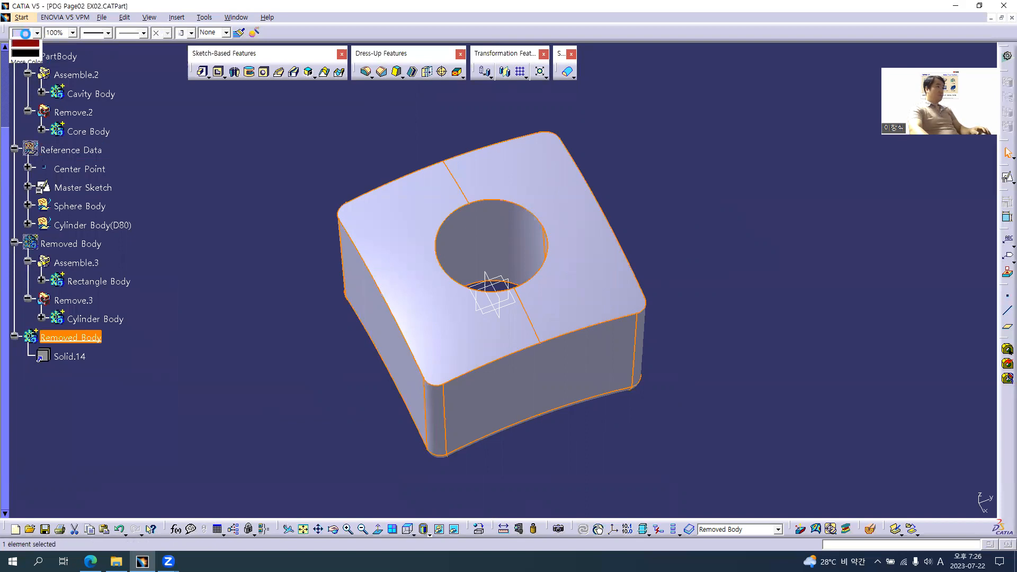
left_click(28, 199)
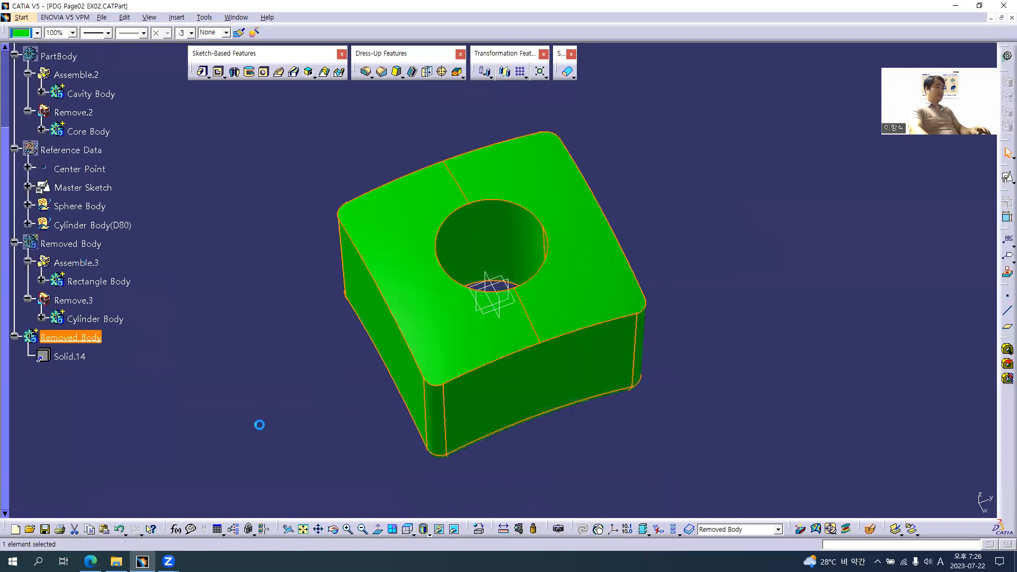
left_click(260, 427)
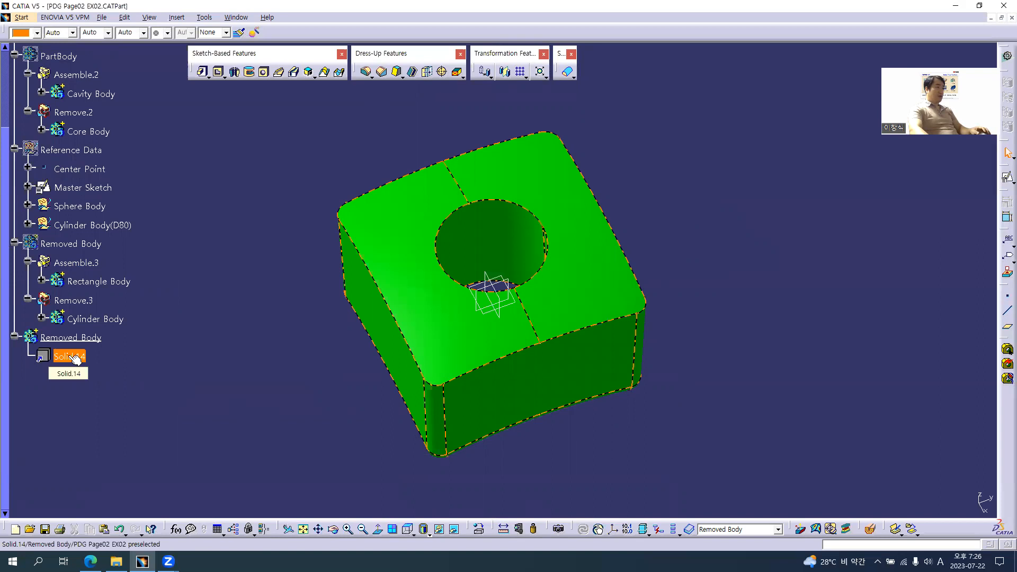
- Apply a -1.5 mm Thickness to the pasted body's underside and side faces and to its cylindrical hole face
left_click(427, 72)
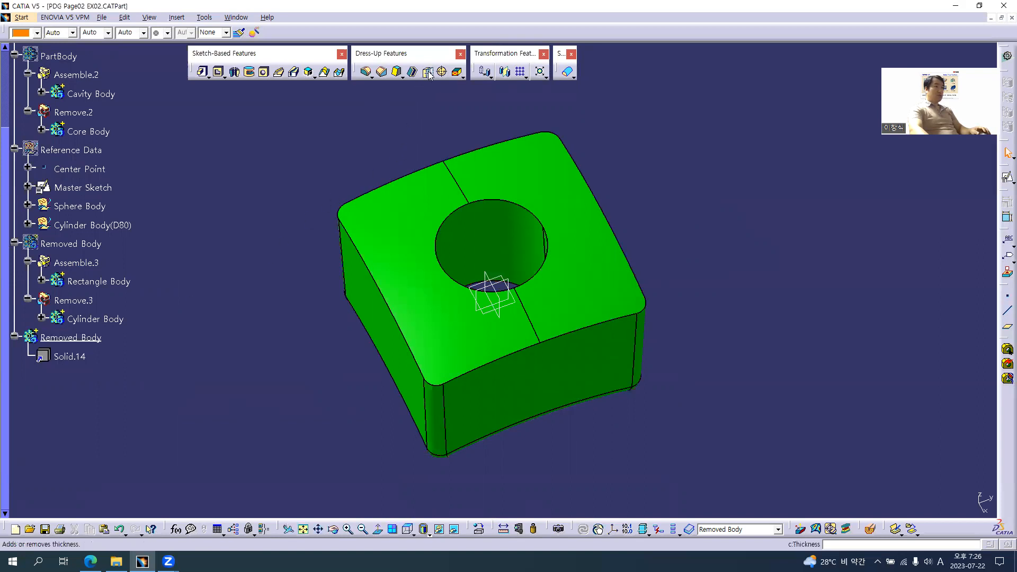
middle_click_drag(545, 427, 557, 256)
left_click(563, 271)
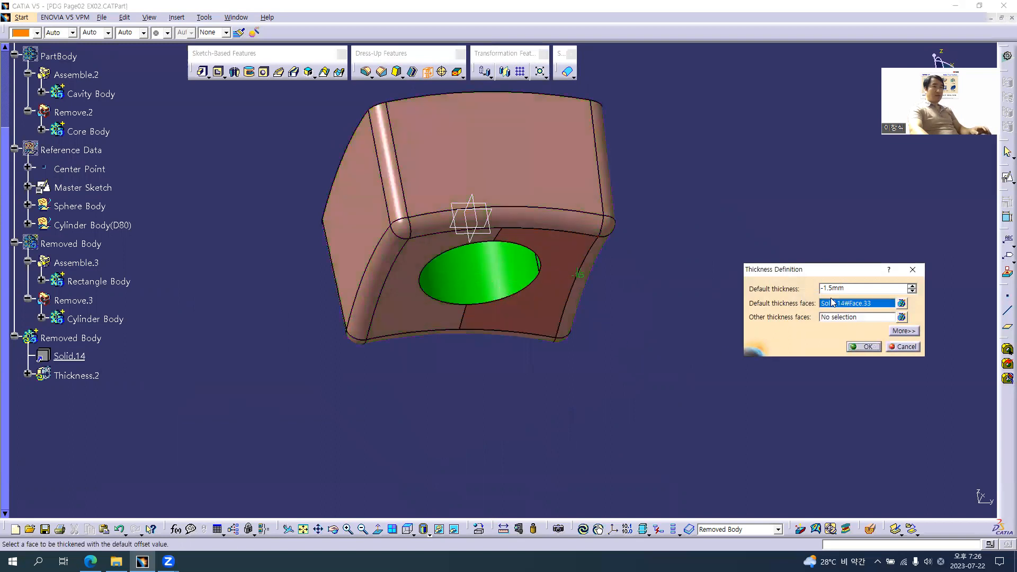
double_click(851, 288)
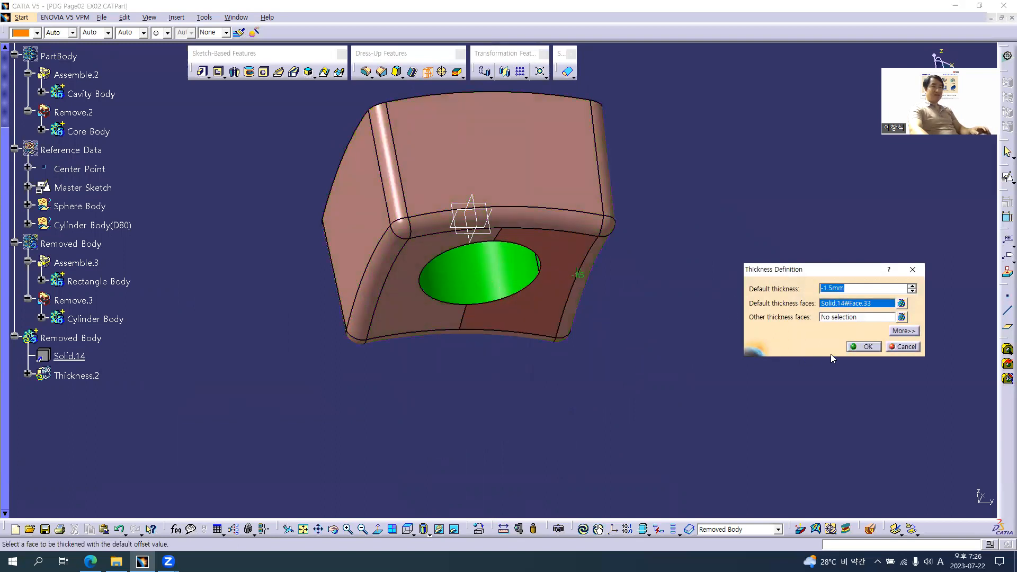
middle_click_drag(502, 202, 523, 289)
left_click(521, 278)
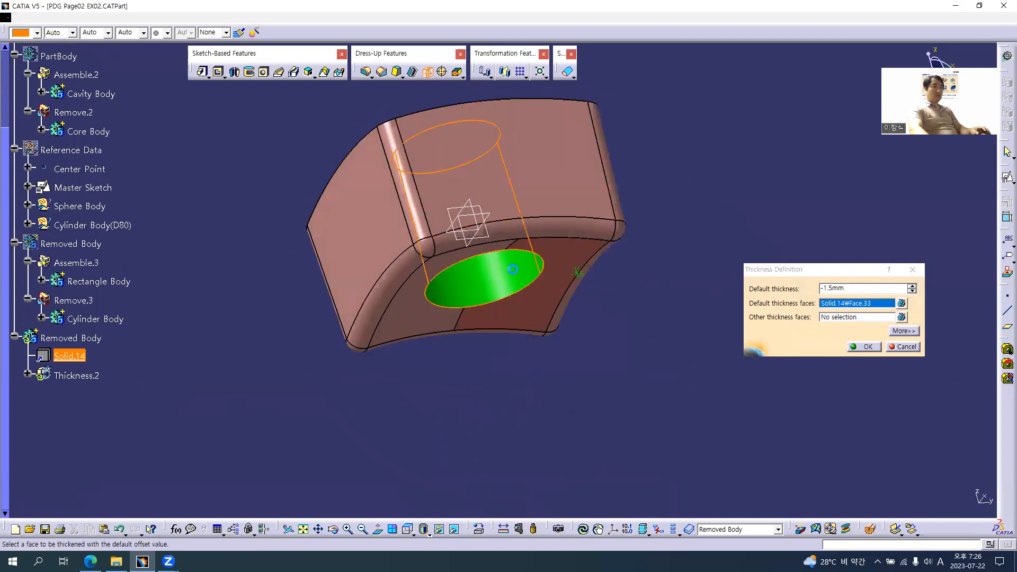
left_click(863, 347)
middle_click_drag(648, 345, 520, 410)
middle_click_drag(457, 215, 524, 265)
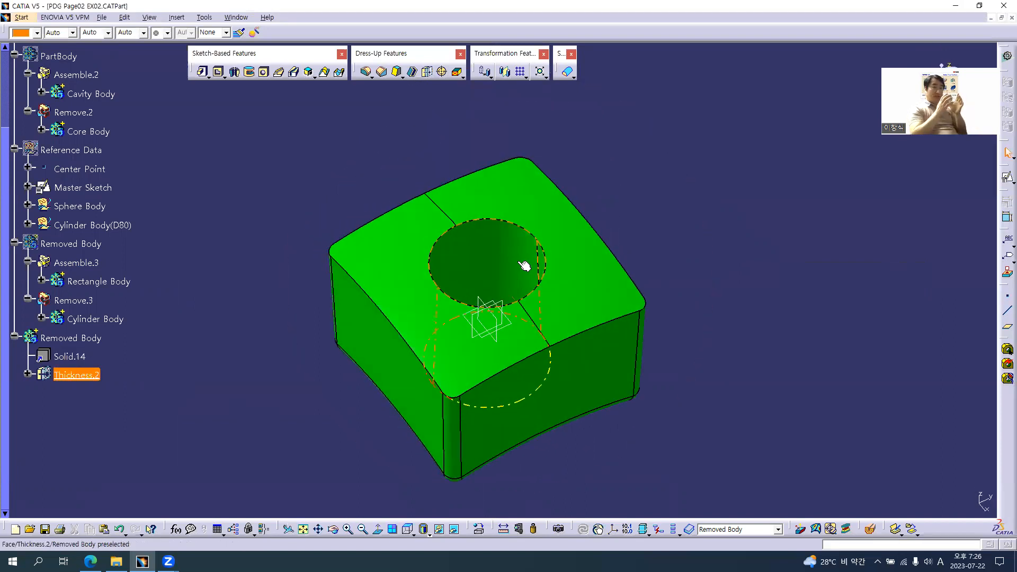
- Show the original Removed Body again and compare the two overlapping bodies with the section drawing in the browser
right_click(76, 244)
left_click(99, 276)
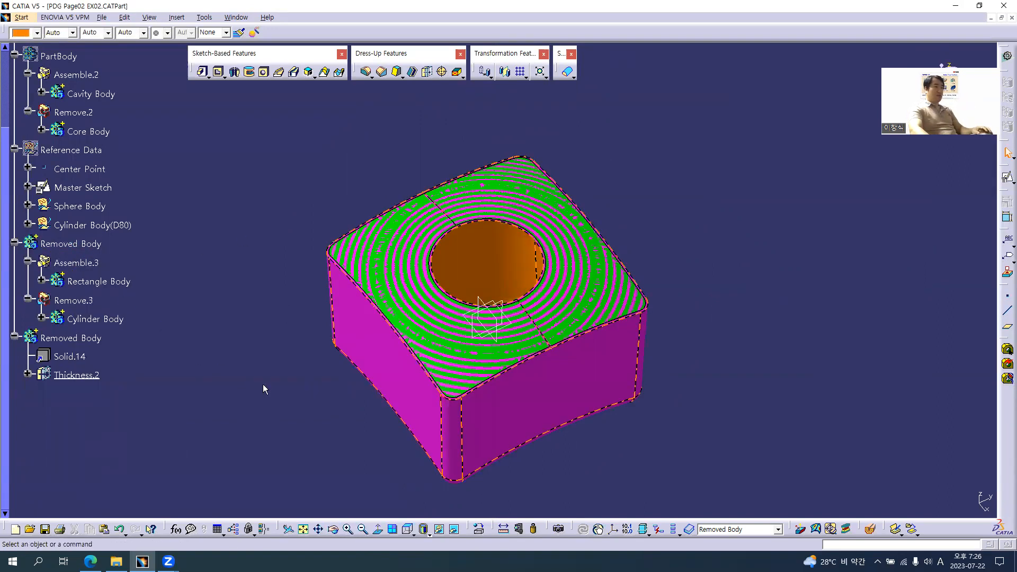
middle_click_drag(545, 427, 485, 404)
left_click(28, 374)
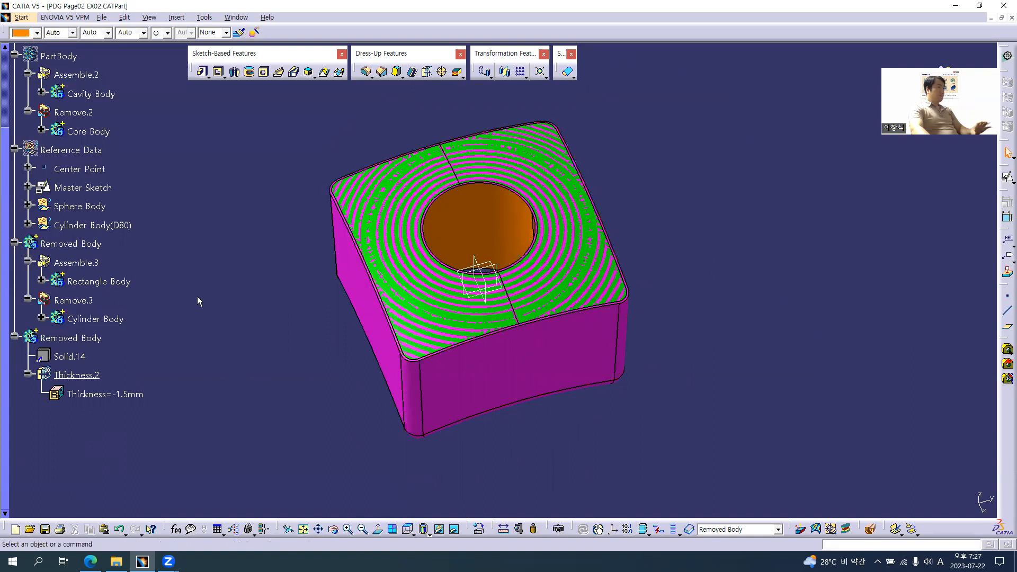
scroll(196, 300, "up", 2)
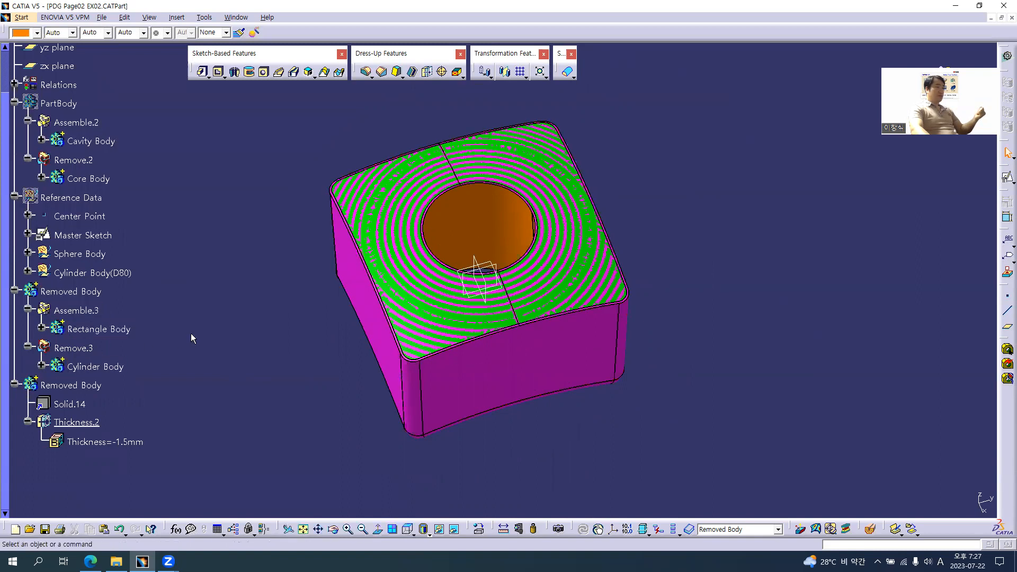
left_click(99, 329)
mouse_move(477, 359)
middle_mouse_down()
mouse_move(478, 380)
mouse_move(341, 367)
middle_mouse_up()
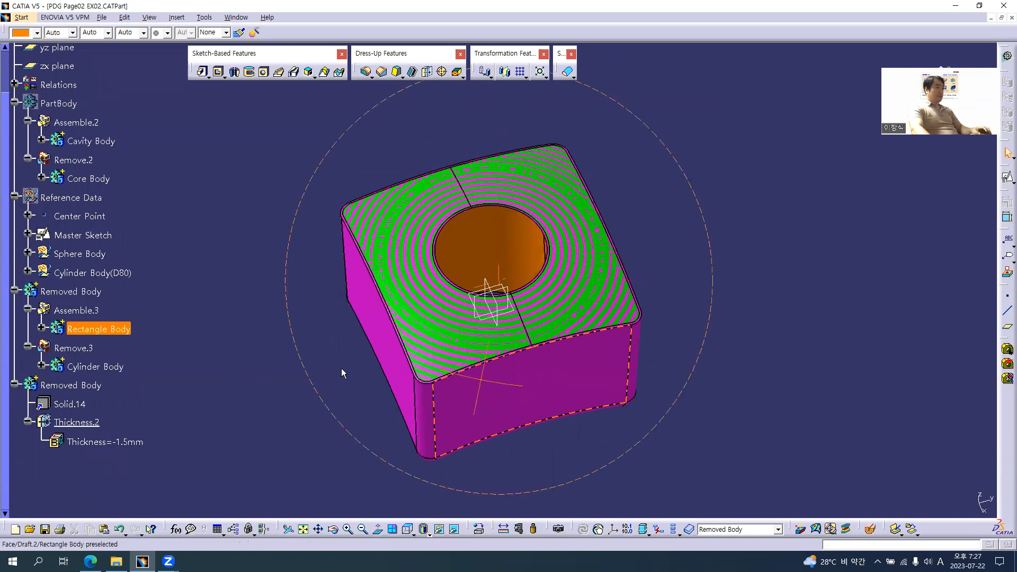
key("alt+Tab")
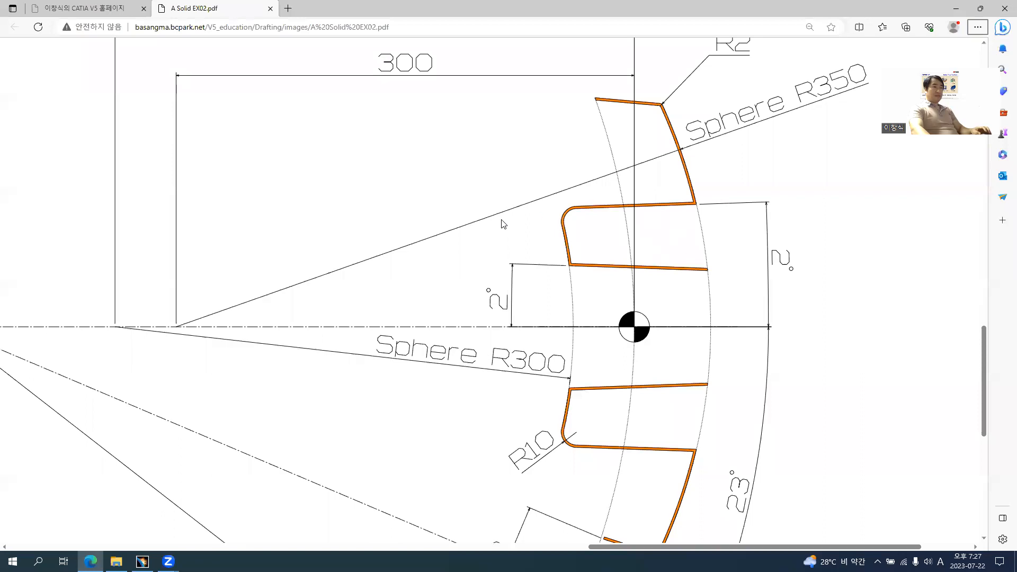
key("alt+Tab")
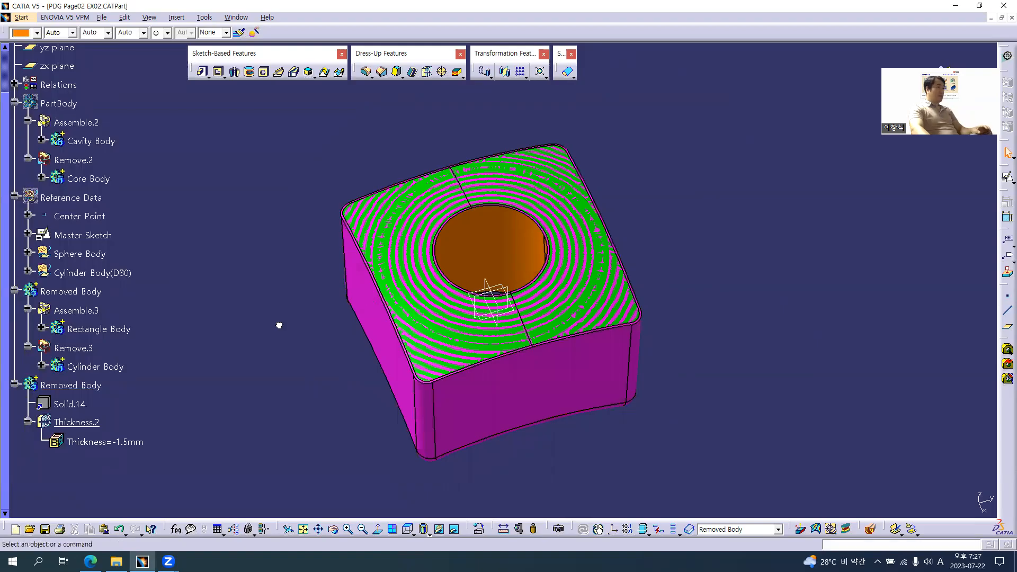
- Insert a new body into the part and rename it "Rectangle Operation Body"
key("alt+i")
key("Return")
key("Return")
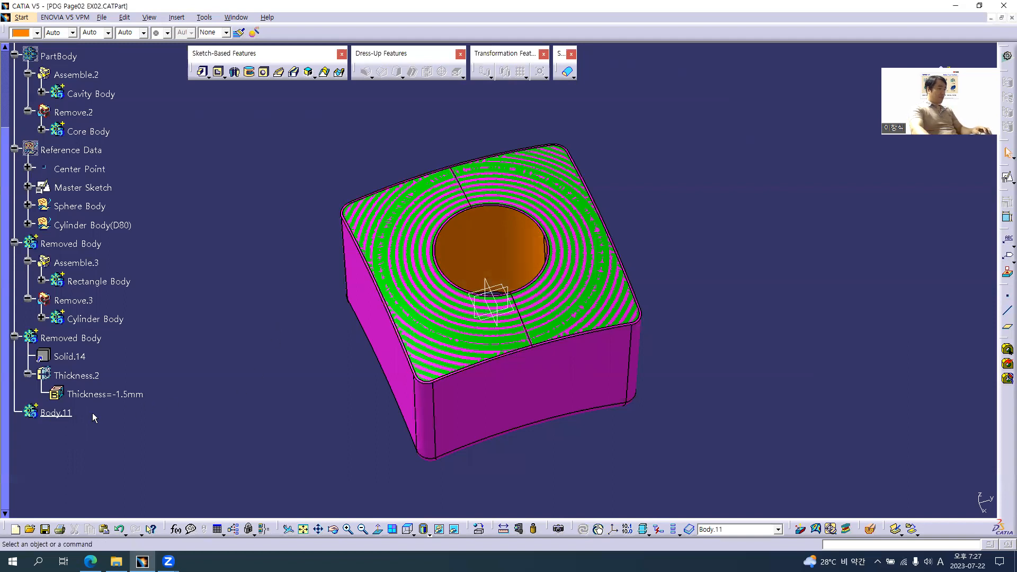
left_click(62, 413)
key("alt+Return")
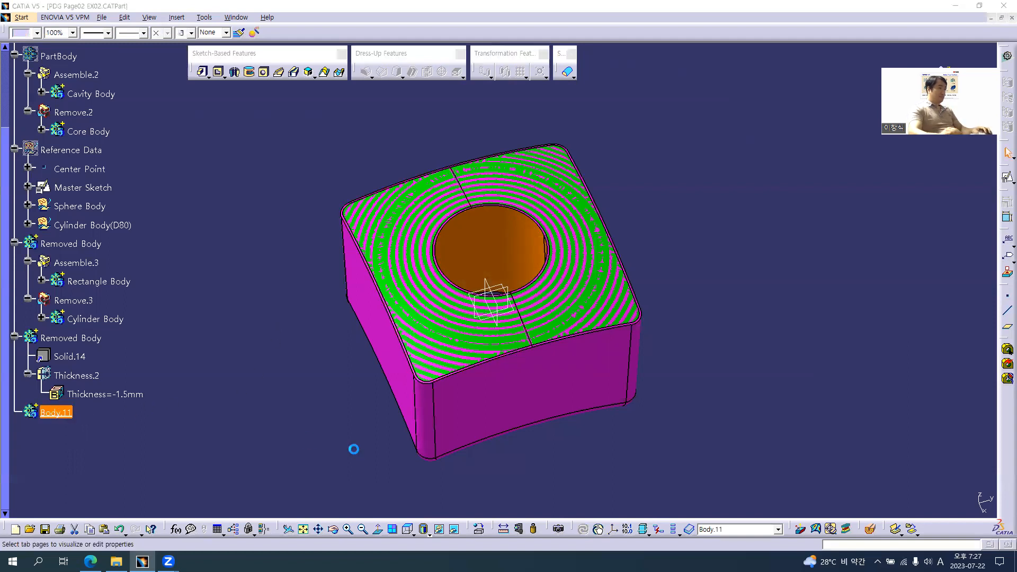
type("Rectangle Operation Body")
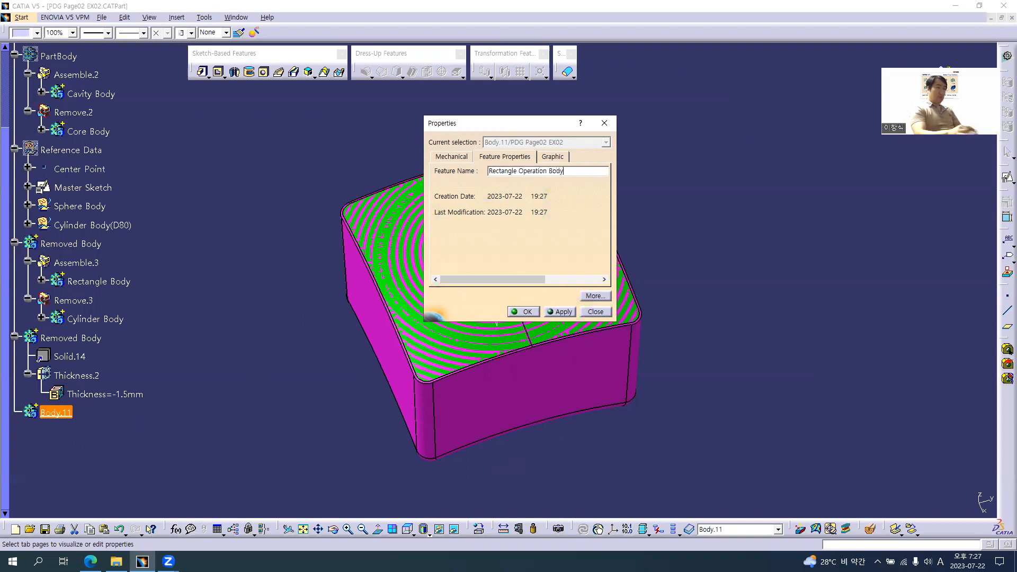
key("Return")
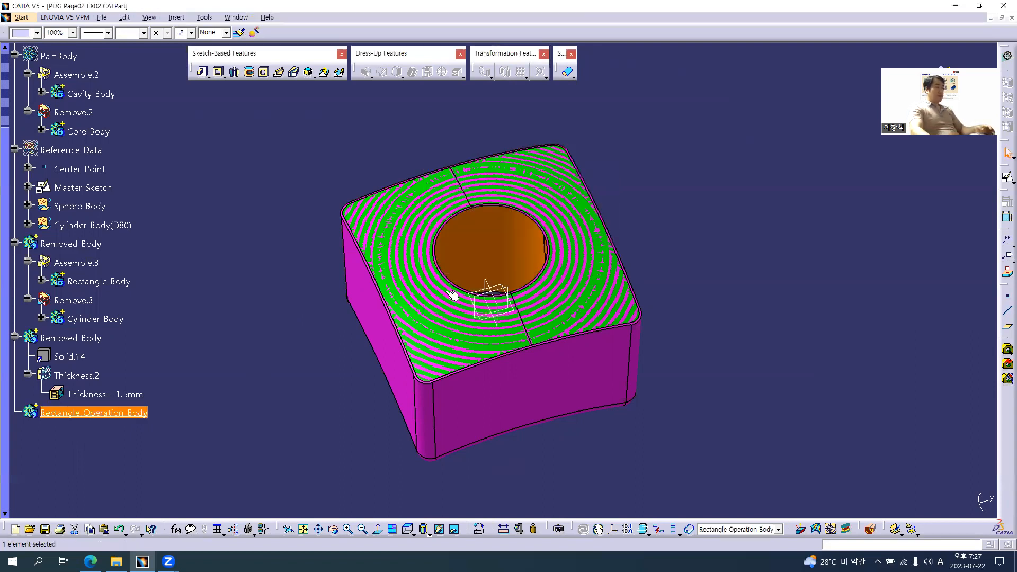
- Assemble the original Removed Body into the Rectangle Operation Body and expand its tree branch
left_click(220, 351)
left_click(90, 245)
right_click(90, 247)
mouse_move(163, 455)
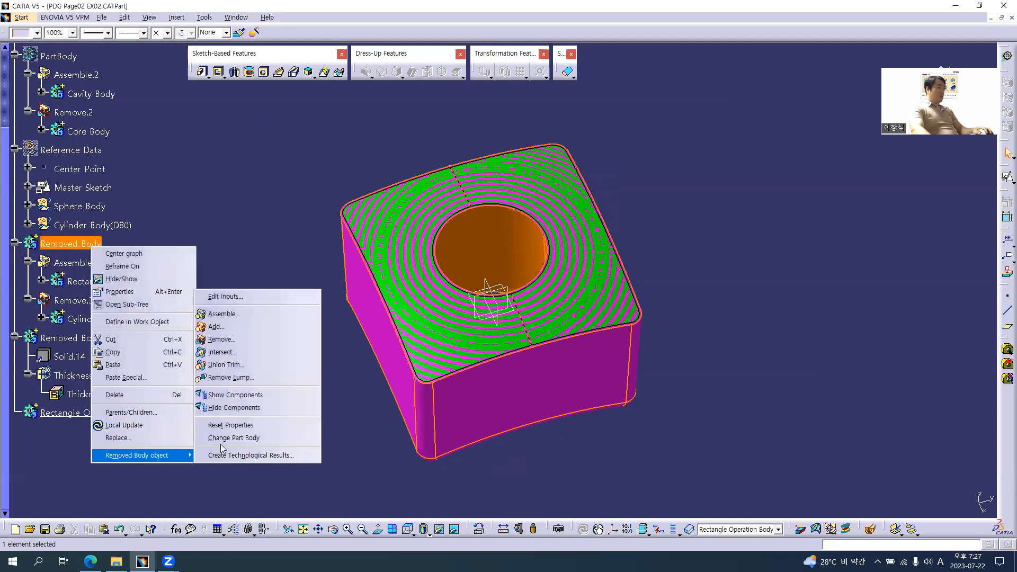
left_click(244, 308)
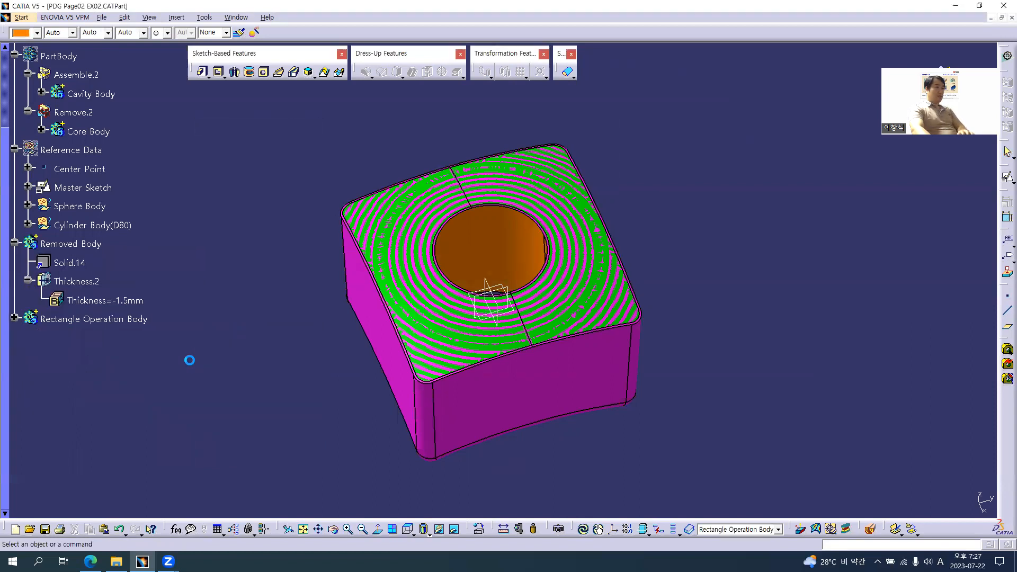
left_click(15, 318)
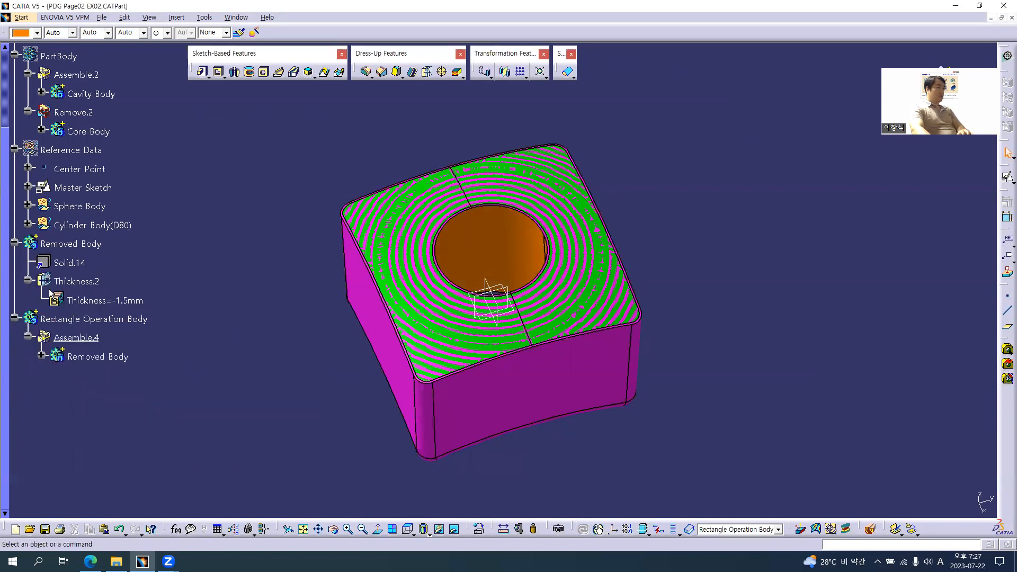
- Remove the green offset copy of the Removed Body from the Rectangle Operation Body with a Boolean Remove
right_click(96, 244)
mouse_move(164, 455)
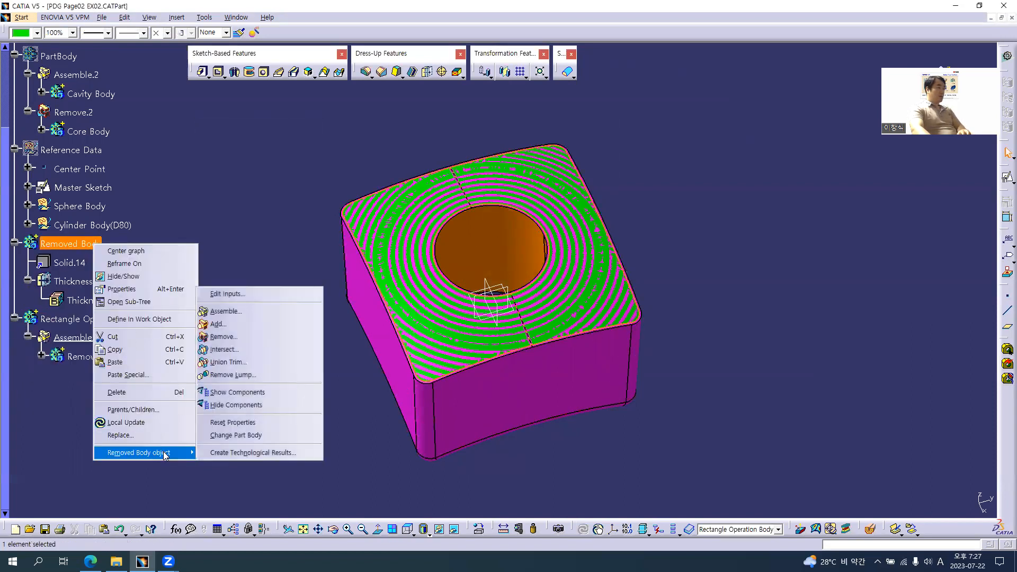
left_click(237, 337)
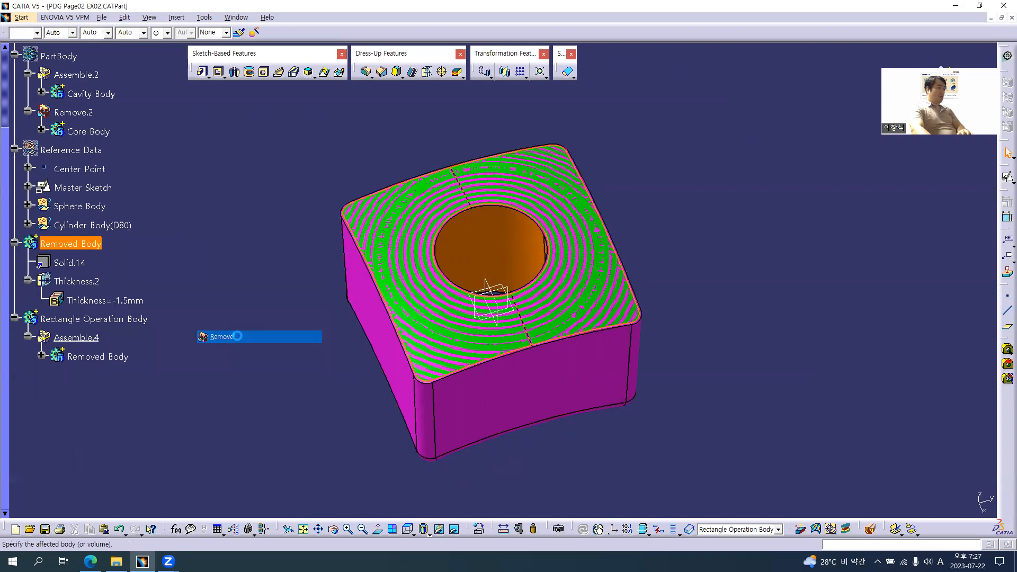
left_click(219, 186)
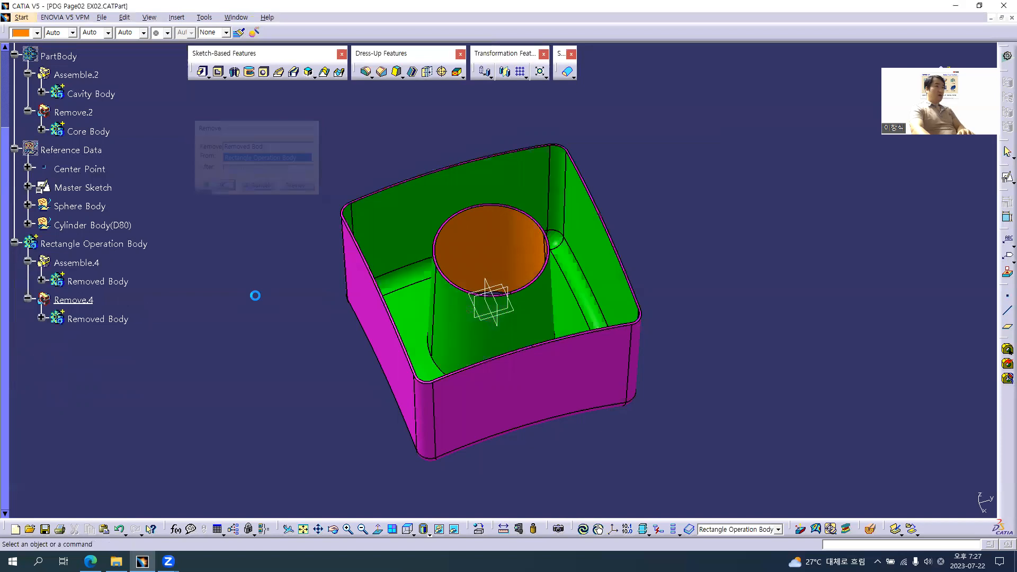
middle_click_drag(497, 360, 498, 292)
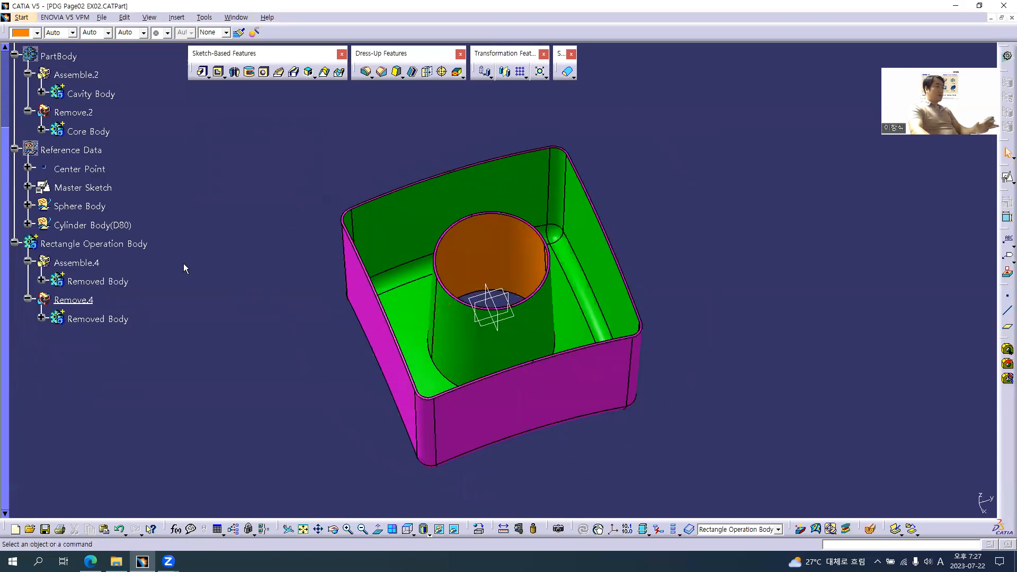
- Show the hidden PartBody together with the hollow rectangle body and collapse the Reference Data set
scroll(190, 256, "up", 3)
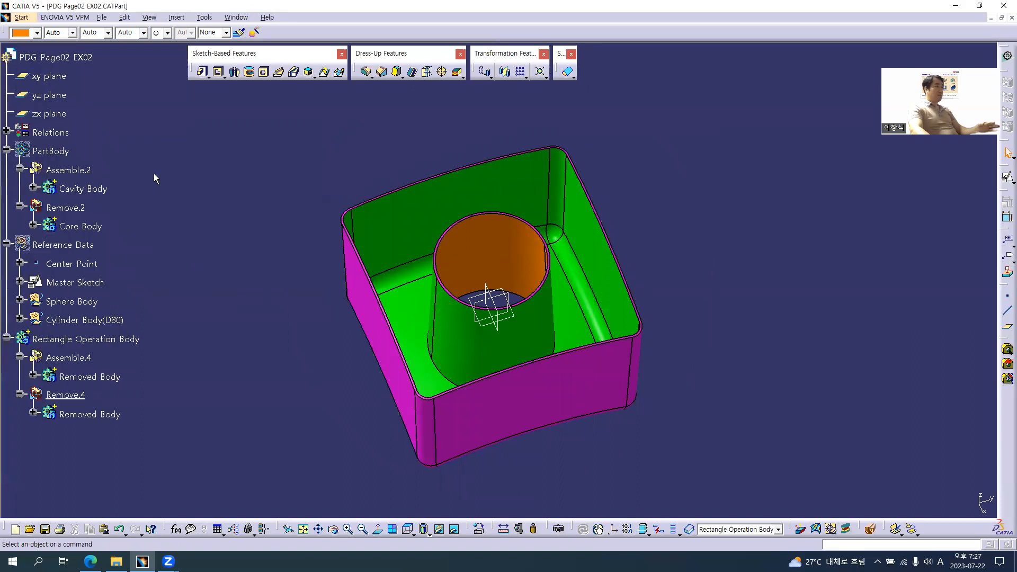
right_click(61, 153)
left_click(89, 186)
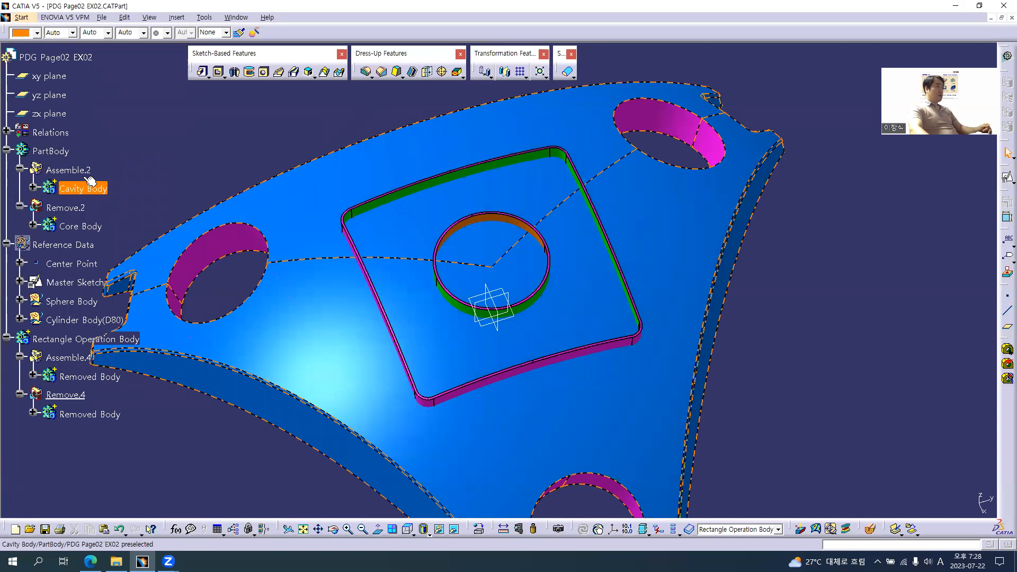
middle_click_drag(443, 340, 484, 313)
middle_click_drag(645, 317, 522, 383)
middle_click_drag(638, 403, 524, 373)
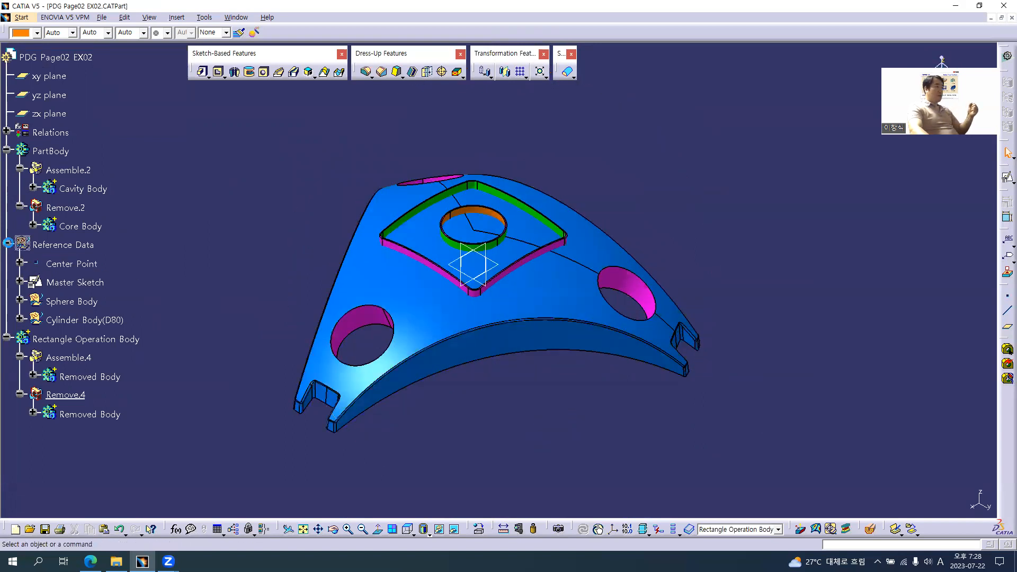
left_click(8, 244)
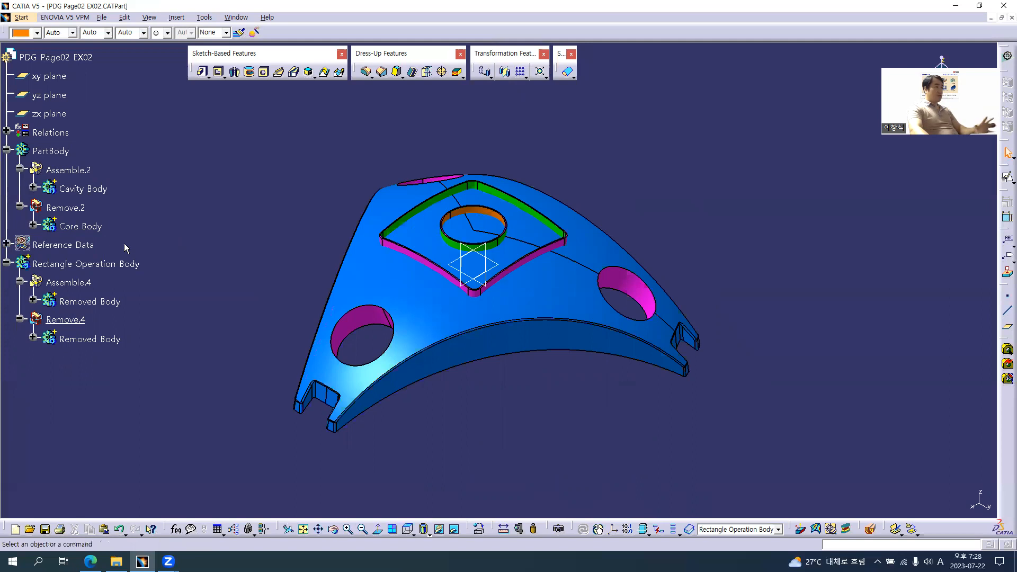
- Start a Union Trim of the Rectangle Operation Body with the PartBody and inspect their intersection from above and below
right_click(106, 260)
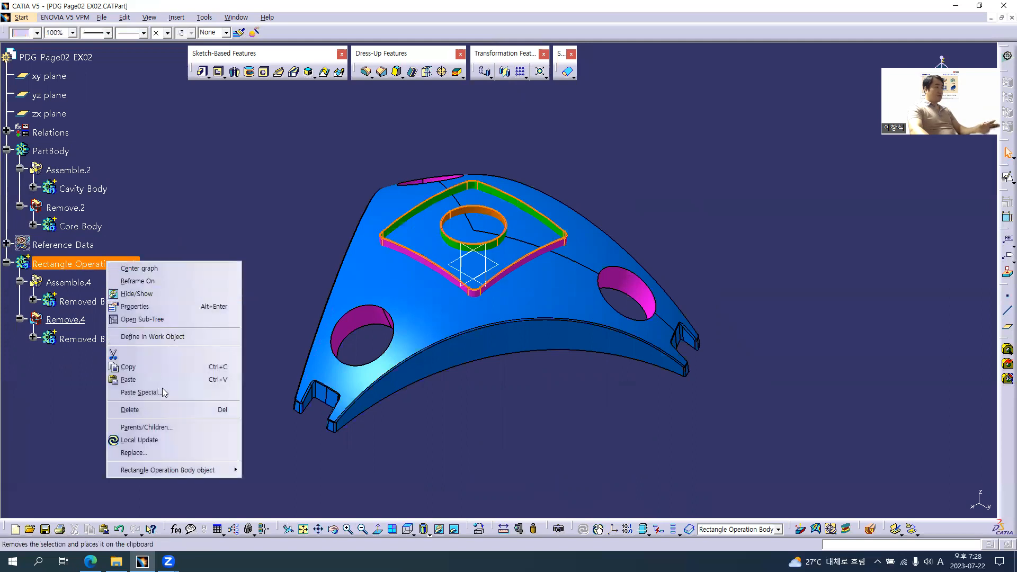
mouse_move(208, 471)
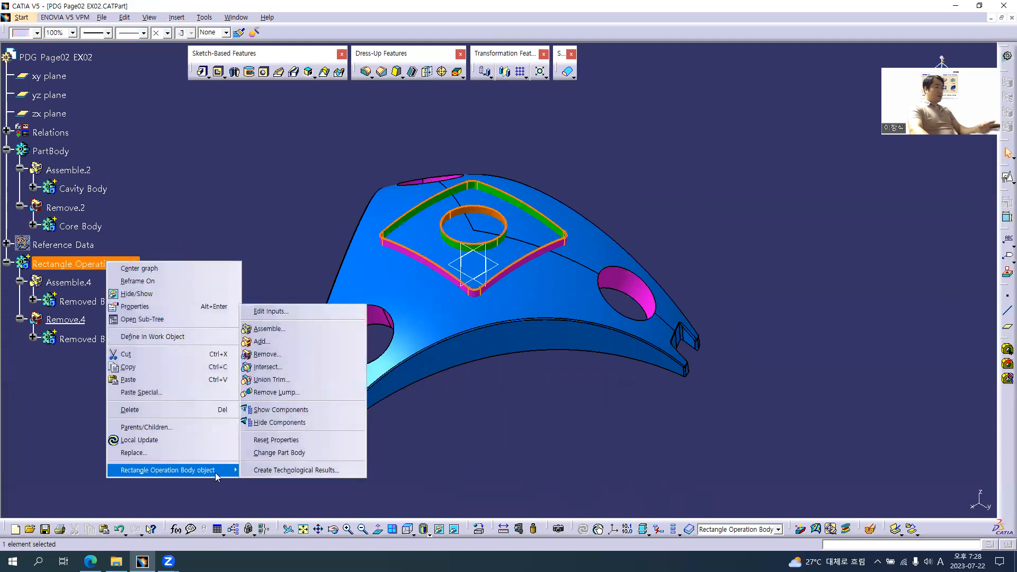
left_click(272, 380)
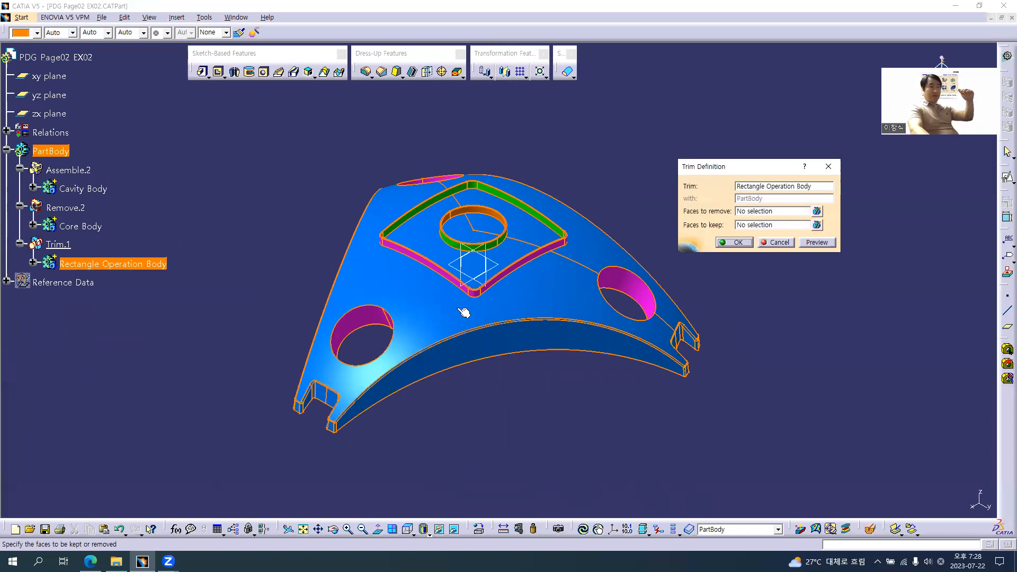
middle_click_drag(466, 325, 470, 207)
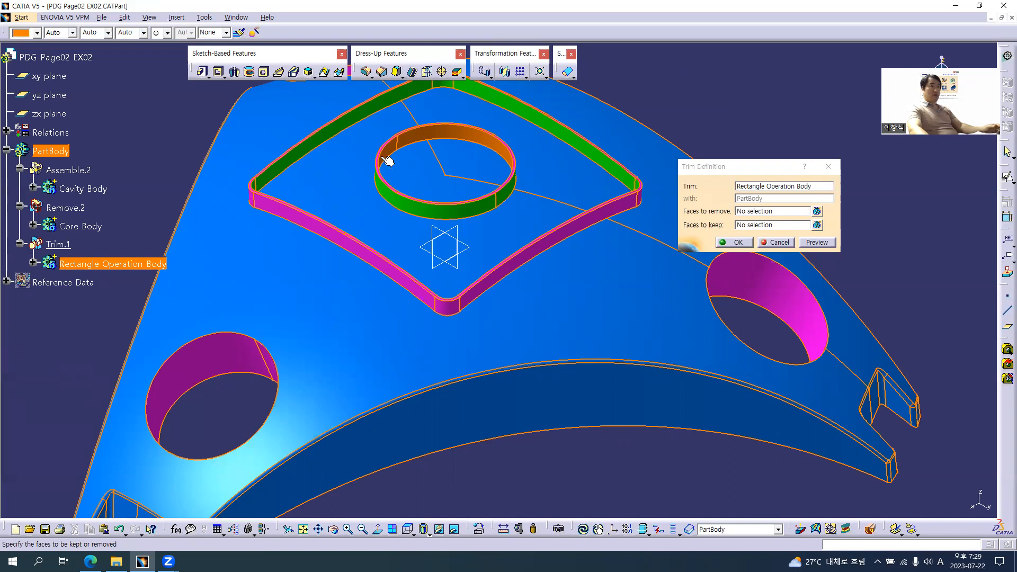
middle_click_drag(476, 457, 499, 285)
middle_click_drag(520, 171, 567, 255)
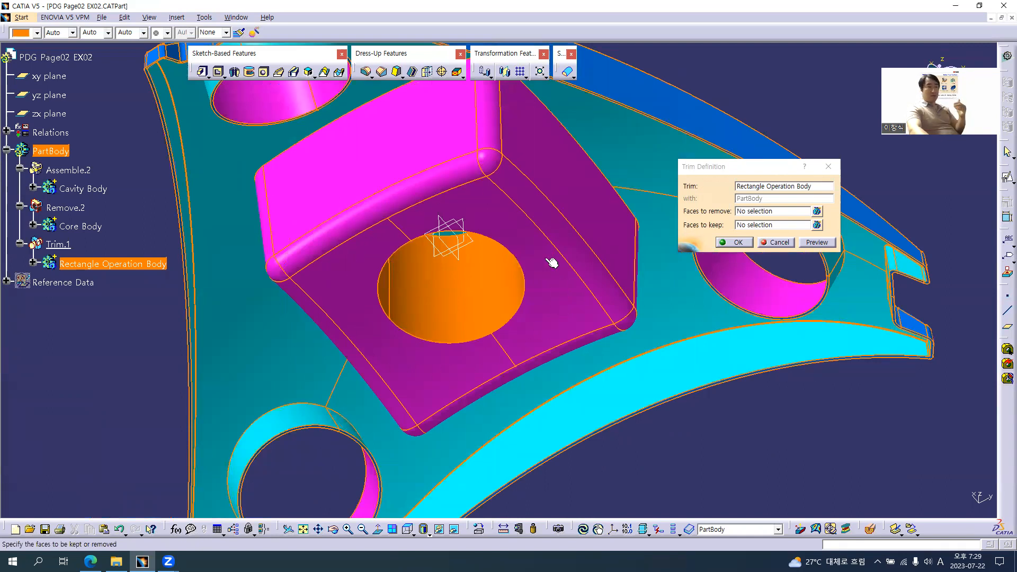
middle_click_drag(522, 177, 500, 335)
middle_click_drag(487, 426, 595, 261)
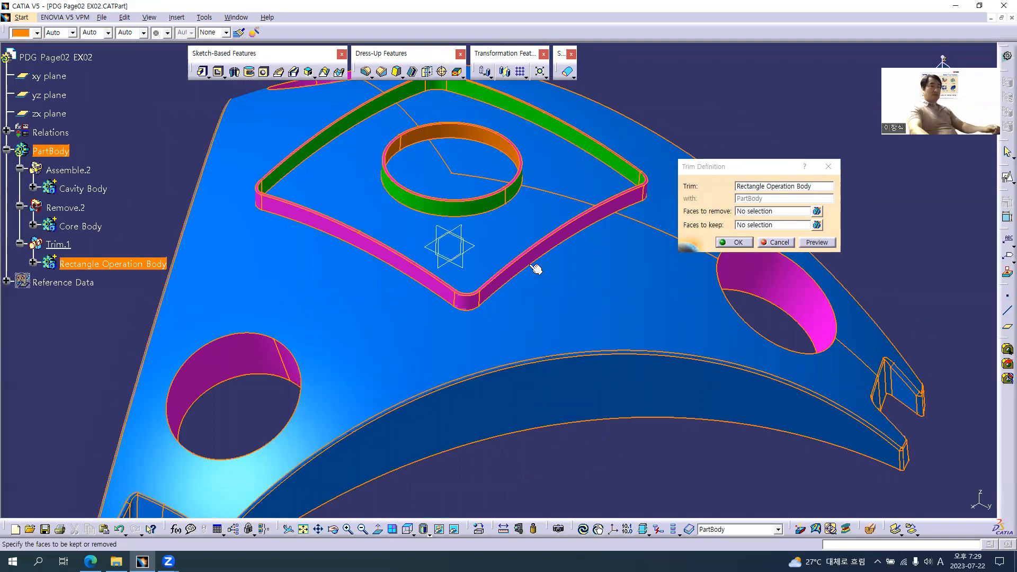
- Choose the rectangle body's underside face beside the central hole as the Union Trim's face to keep
left_click(752, 226)
middle_click_drag(534, 450, 544, 261)
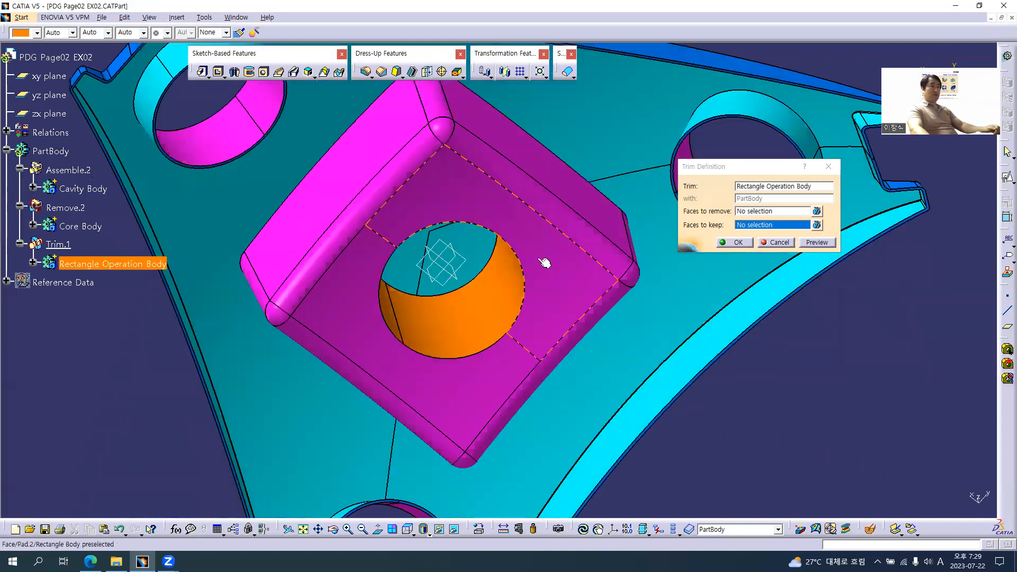
left_click(568, 281)
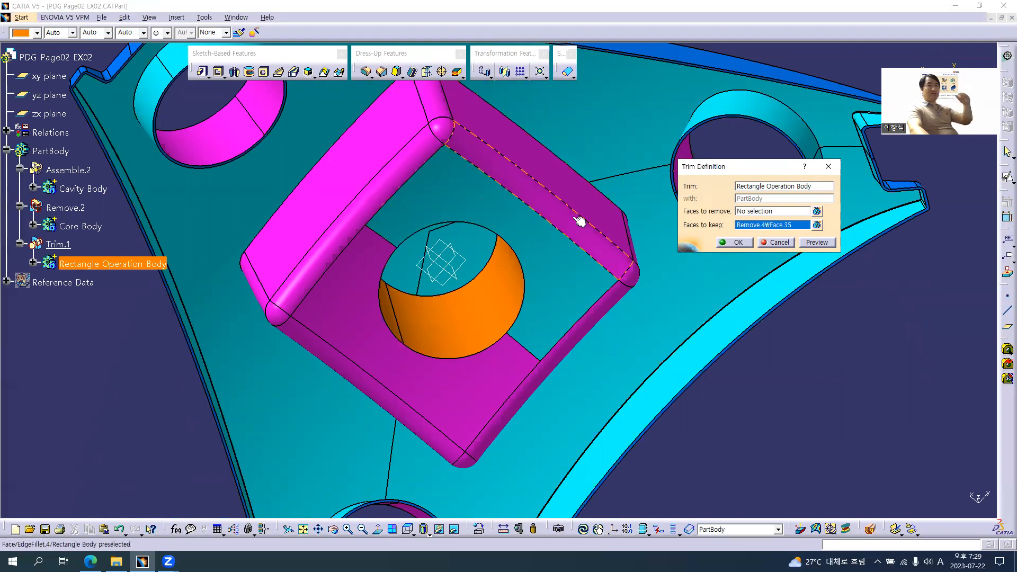
- Set the Union Trim's faces to remove to the two PartBody top faces, one between the rectangular wall and ring, one inside the ring
middle_click_drag(557, 252, 500, 172)
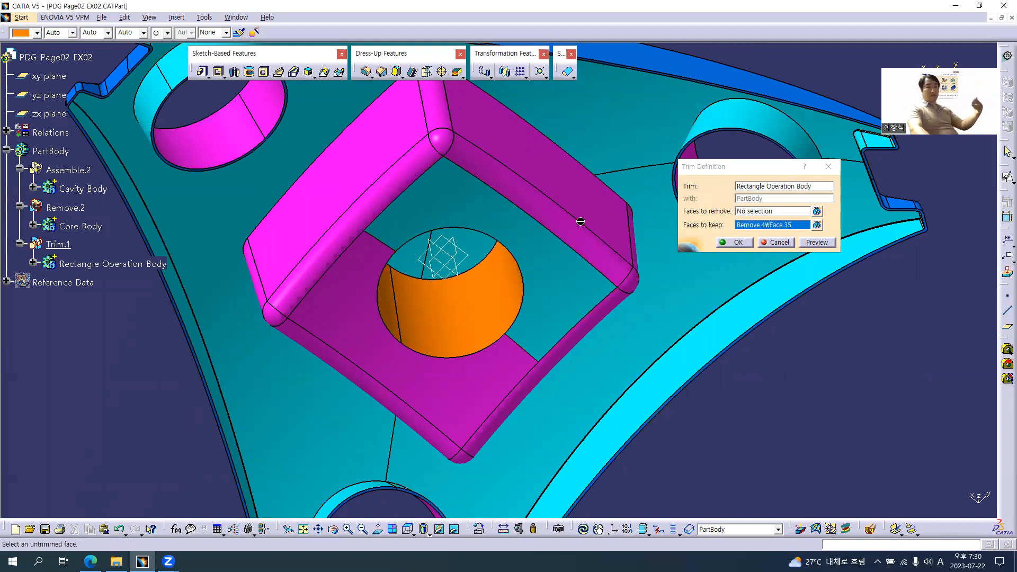
middle_click_drag(483, 352, 570, 316)
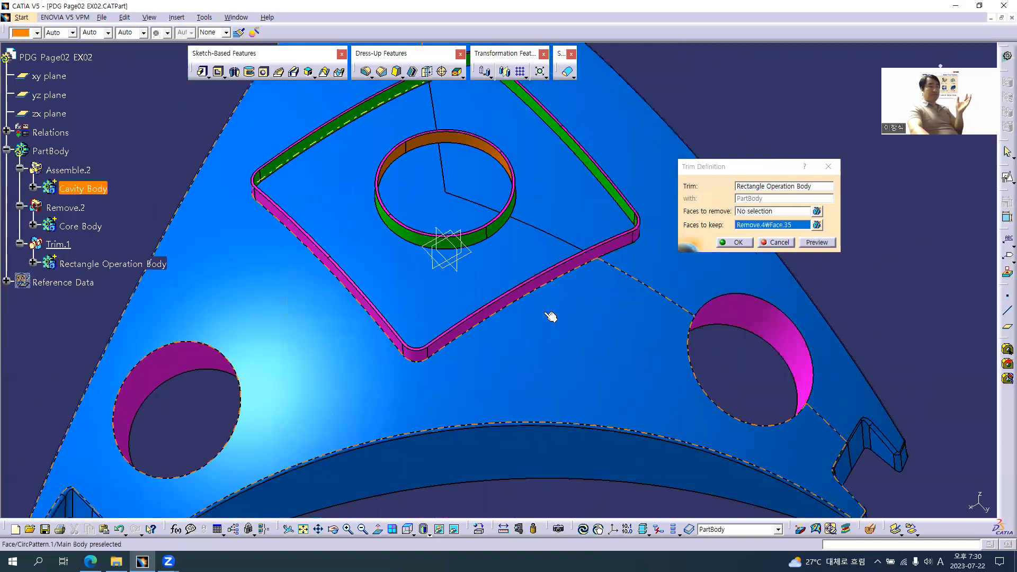
middle_click_drag(502, 457, 498, 170)
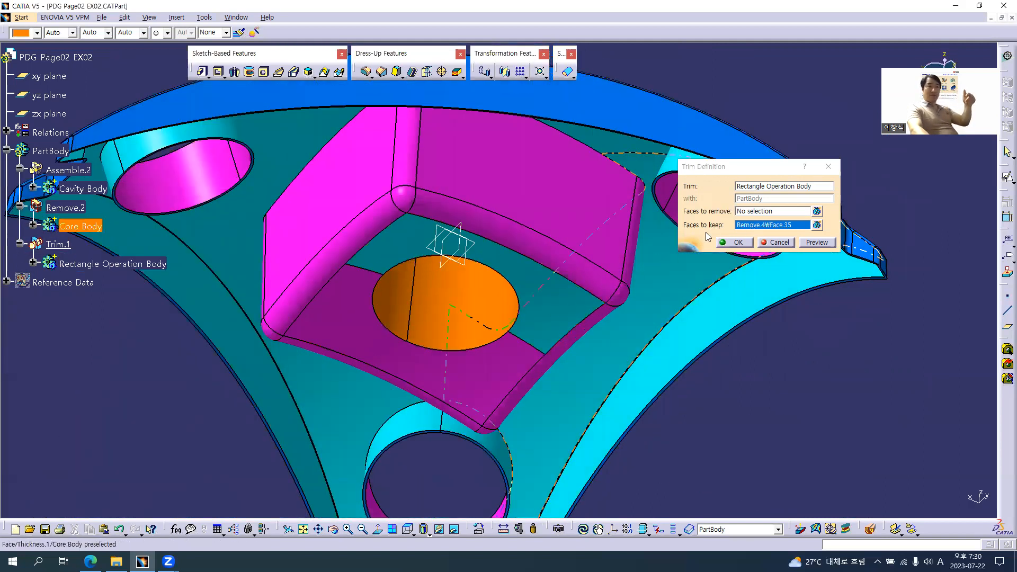
middle_click_drag(471, 342, 611, 158)
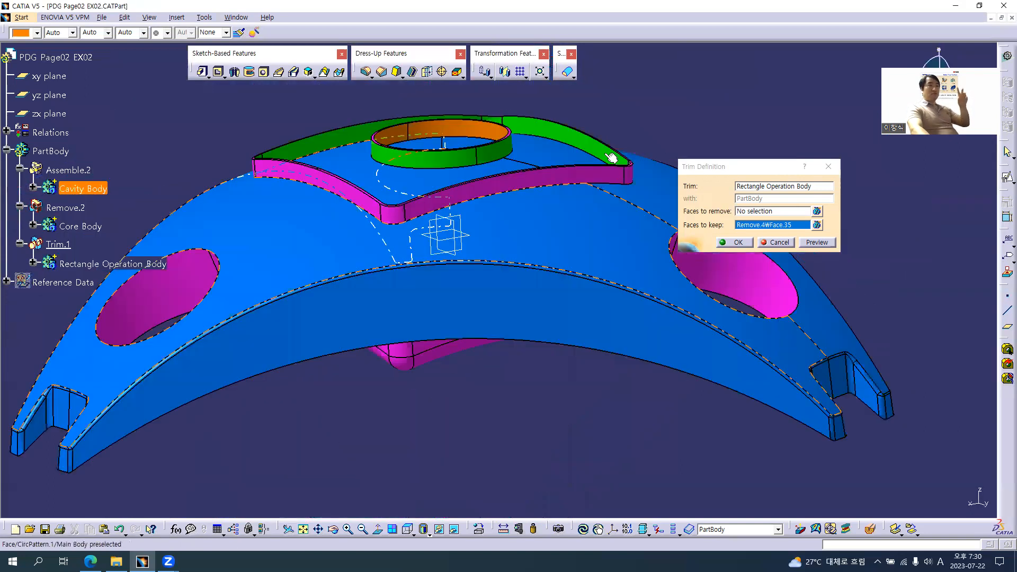
middle_click_drag(463, 228, 568, 273)
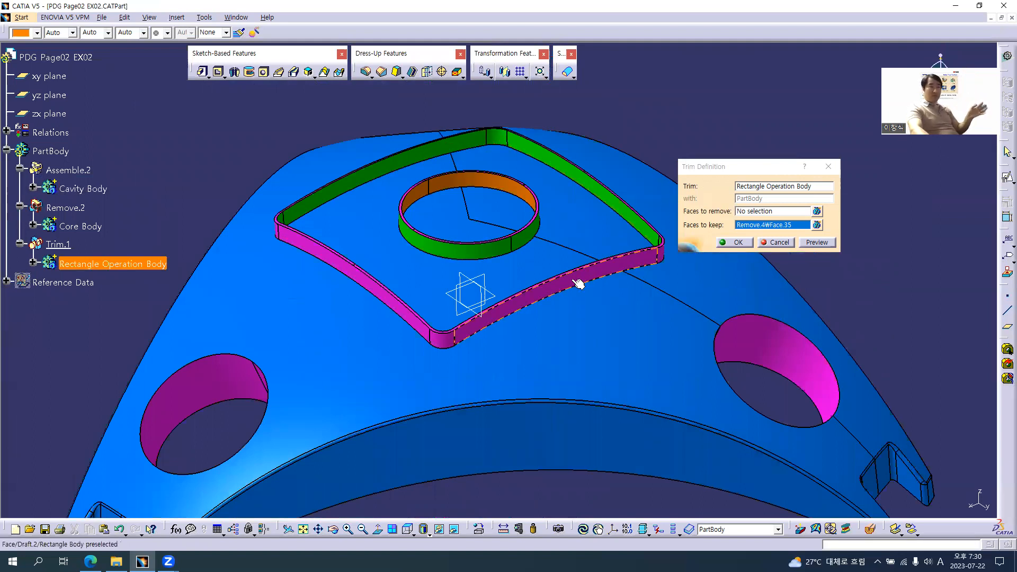
left_click(774, 212)
middle_click_drag(563, 286, 559, 314)
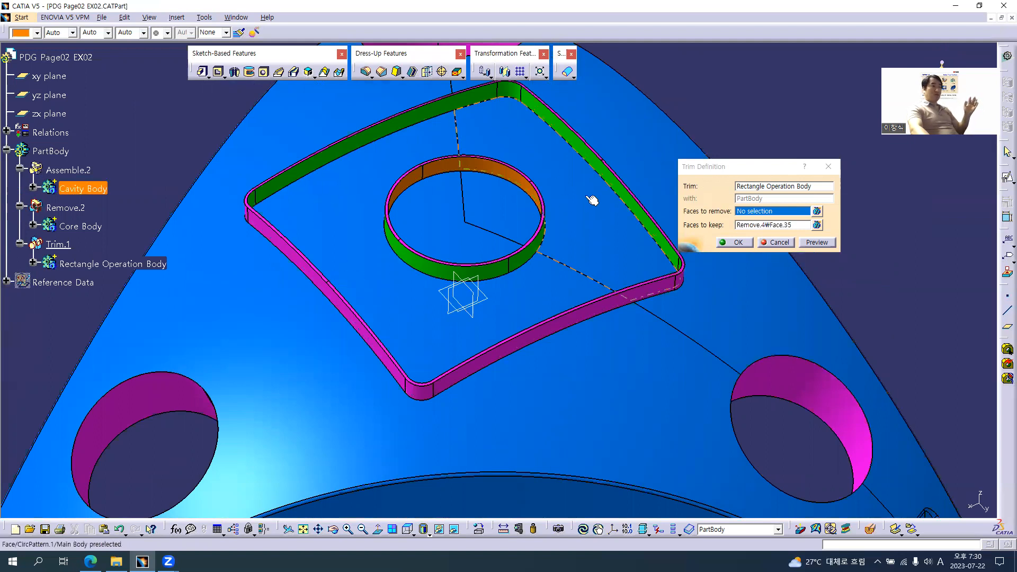
left_click(544, 158)
left_click(499, 210)
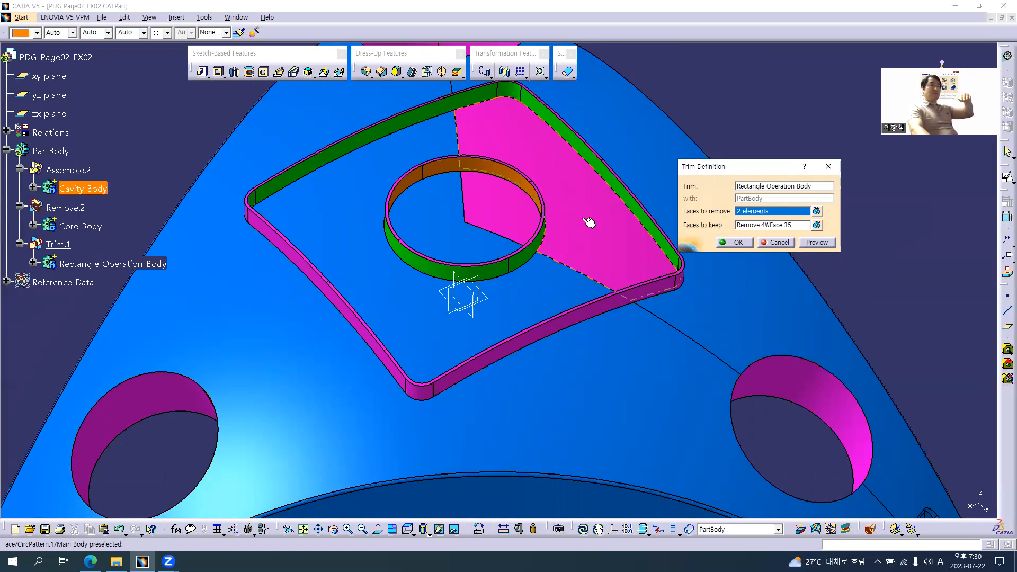
- Preview the Union Trim, check the pocket and boss from above and below, and accept the trim
middle_click_drag(556, 438, 545, 318)
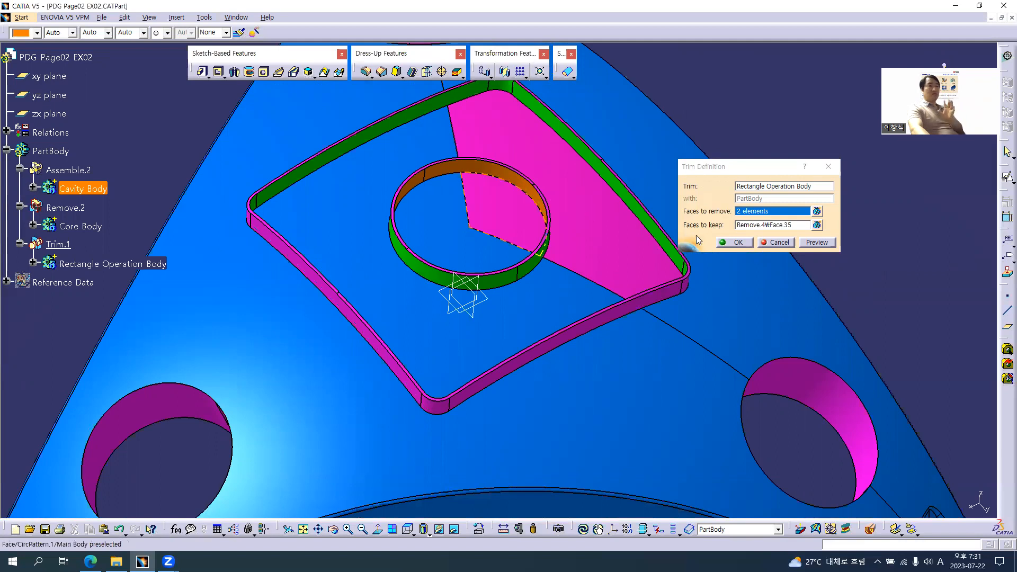
left_click(817, 243)
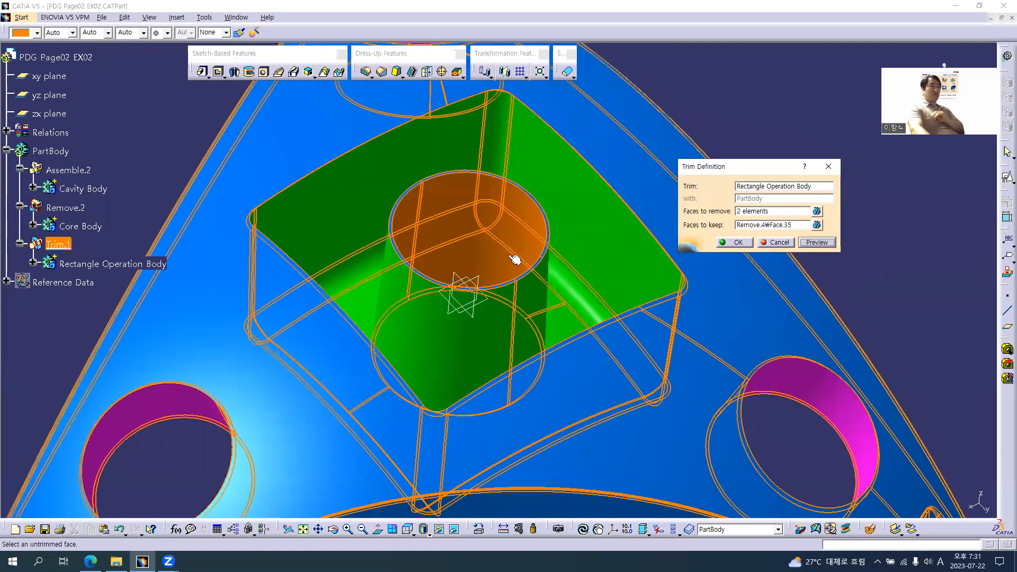
middle_click_drag(521, 159, 559, 224)
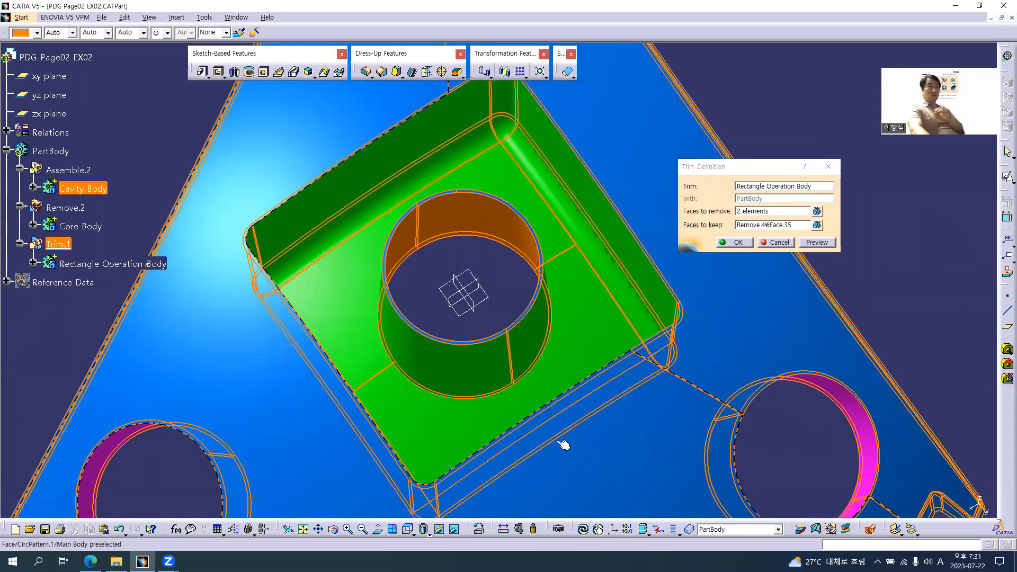
middle_click_drag(563, 442, 550, 347)
middle_click_drag(554, 204, 650, 294)
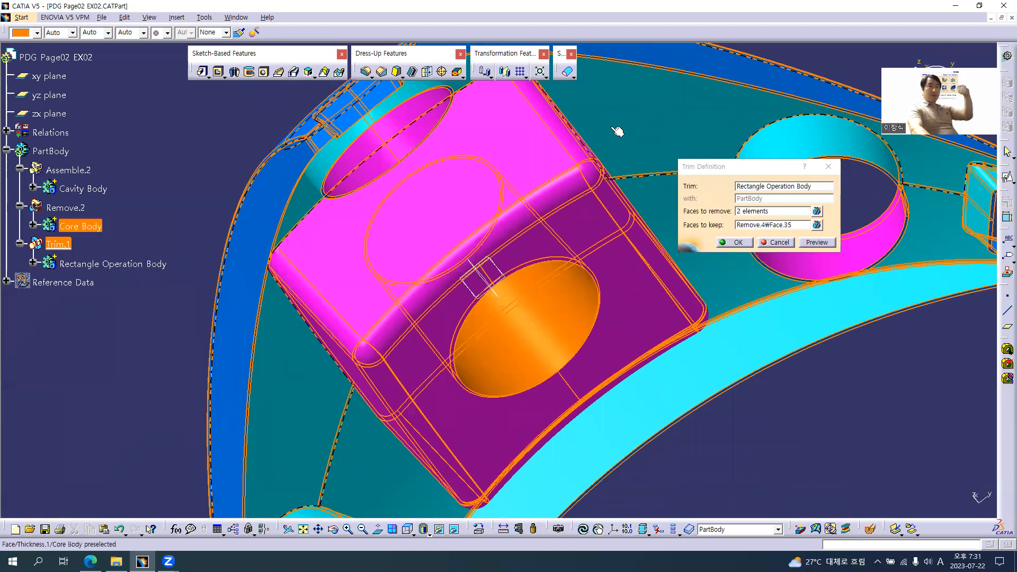
middle_click_drag(564, 129, 547, 289)
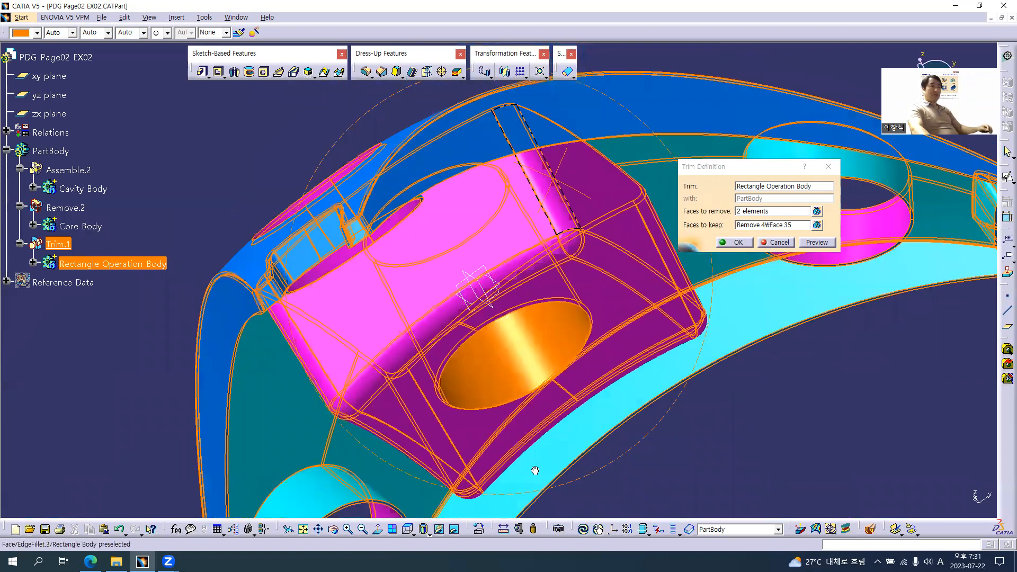
middle_click_drag(535, 471, 537, 481)
middle_click_drag(590, 450, 592, 479)
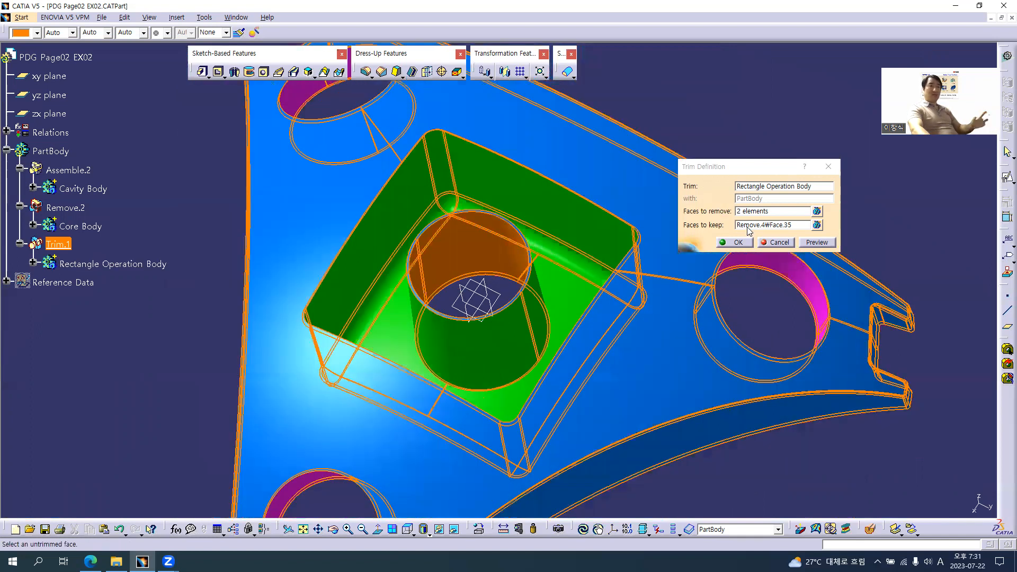
left_click(739, 245)
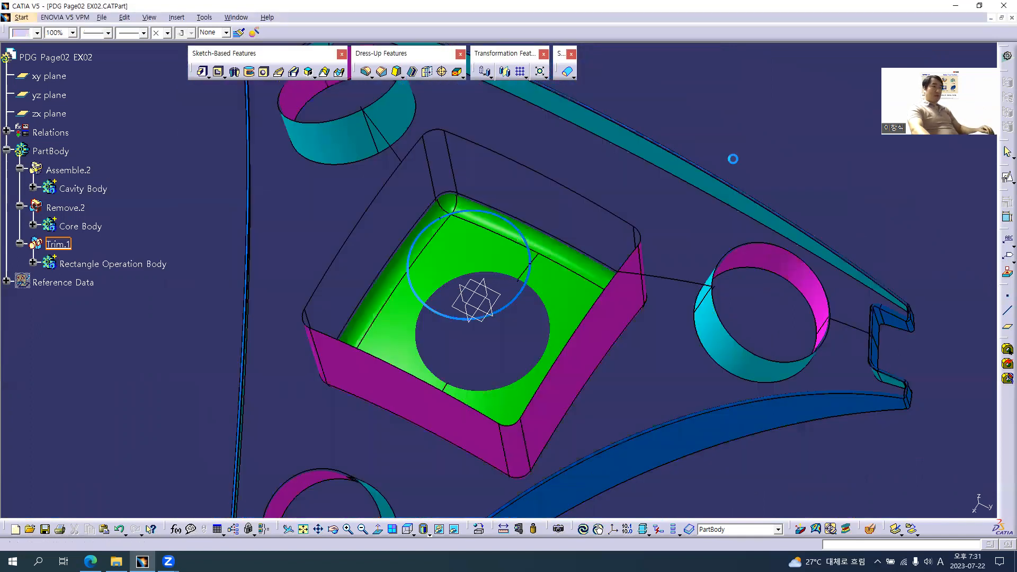
- Hide the xy, yz and zx reference planes at the centre of the trimmed part
middle_click_drag(658, 330, 634, 468)
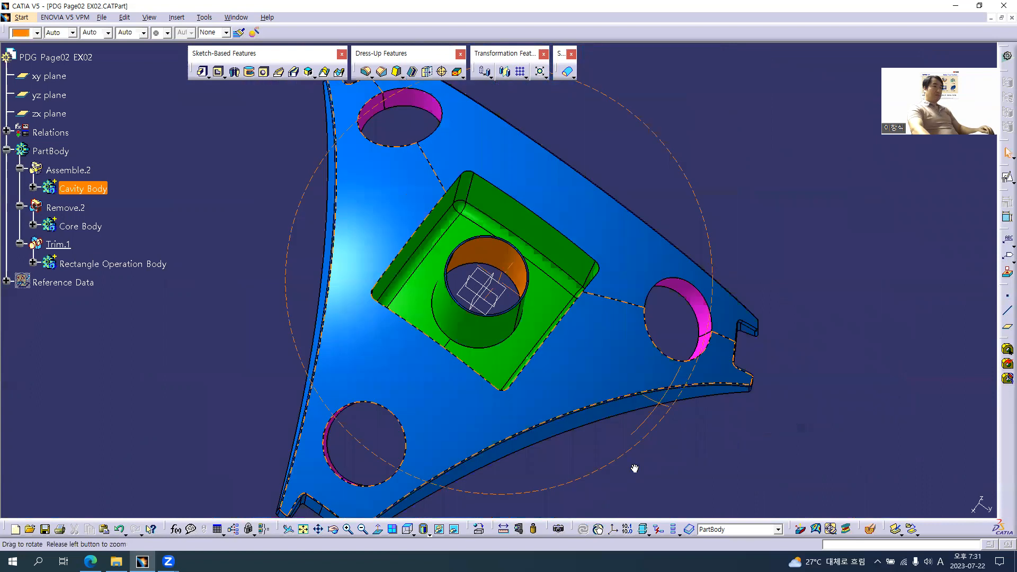
middle_click_drag(518, 441, 391, 357)
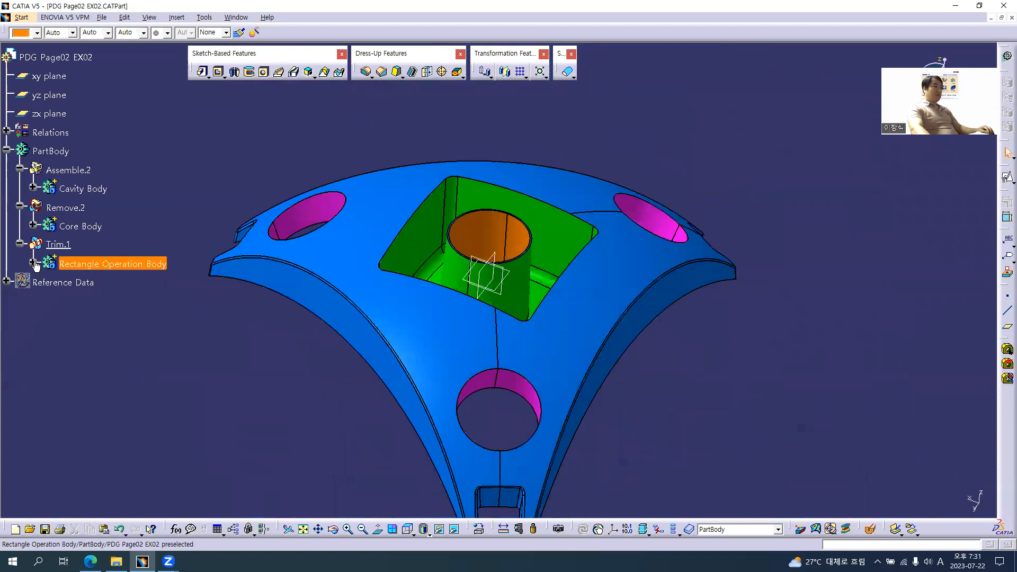
middle_click_drag(493, 432, 560, 416)
left_click_drag(559, 417, 438, 197)
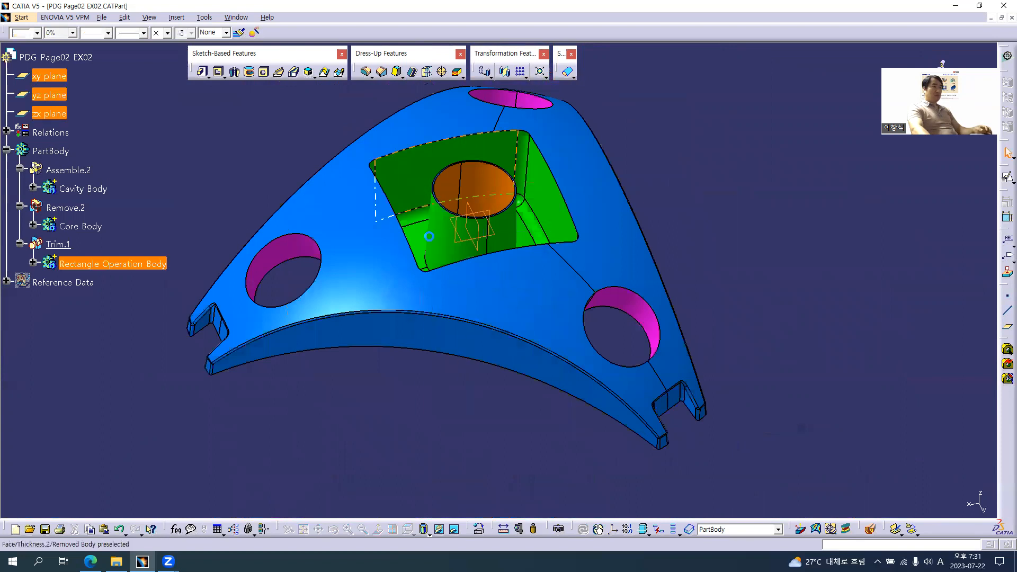
left_click(440, 529)
- Review the Boolean operations inside the trimmed Rectangle Operation Body, leaving its branch collapsed
middle_click_drag(518, 297, 508, 406)
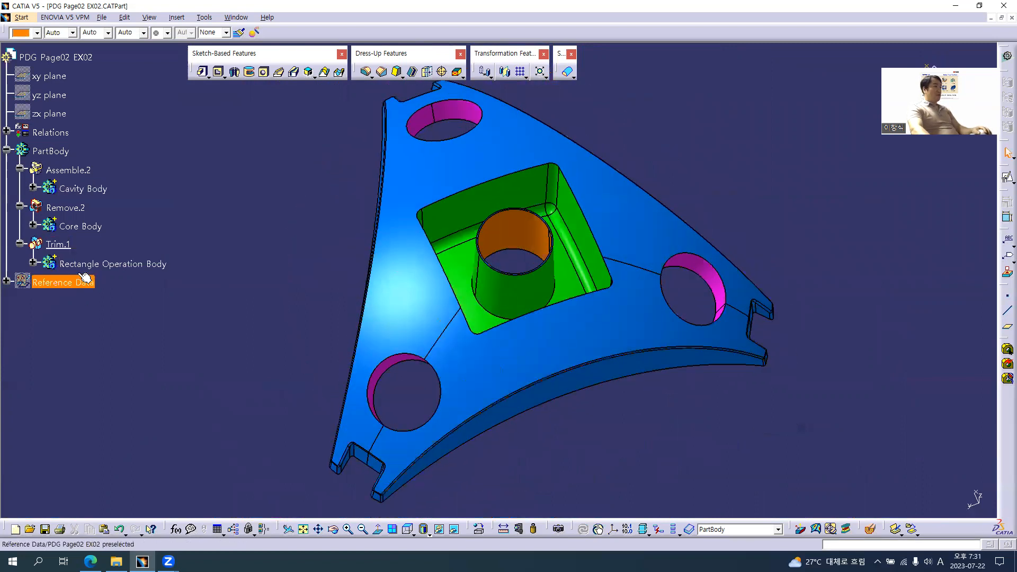
left_click(33, 261)
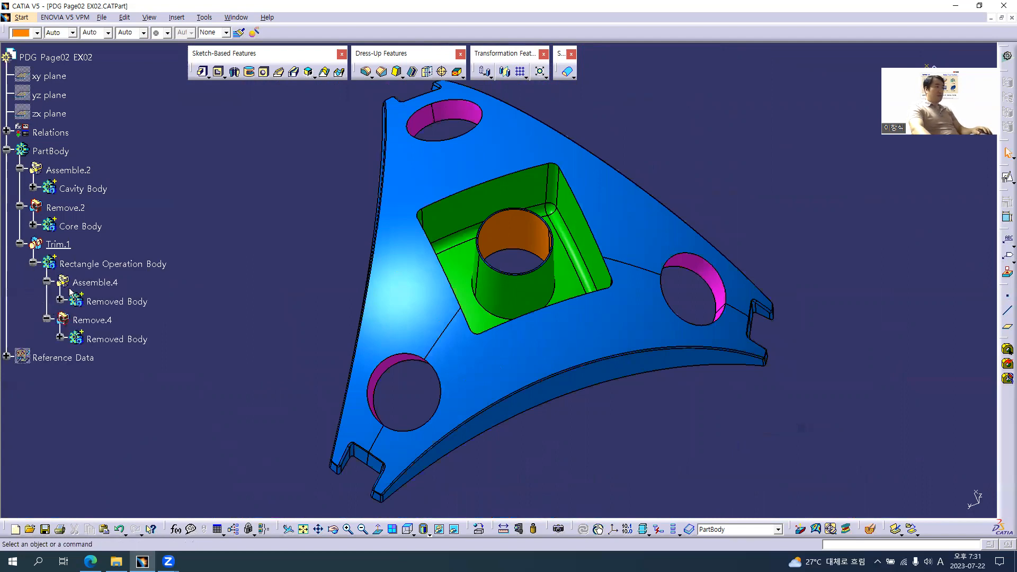
left_click(34, 264)
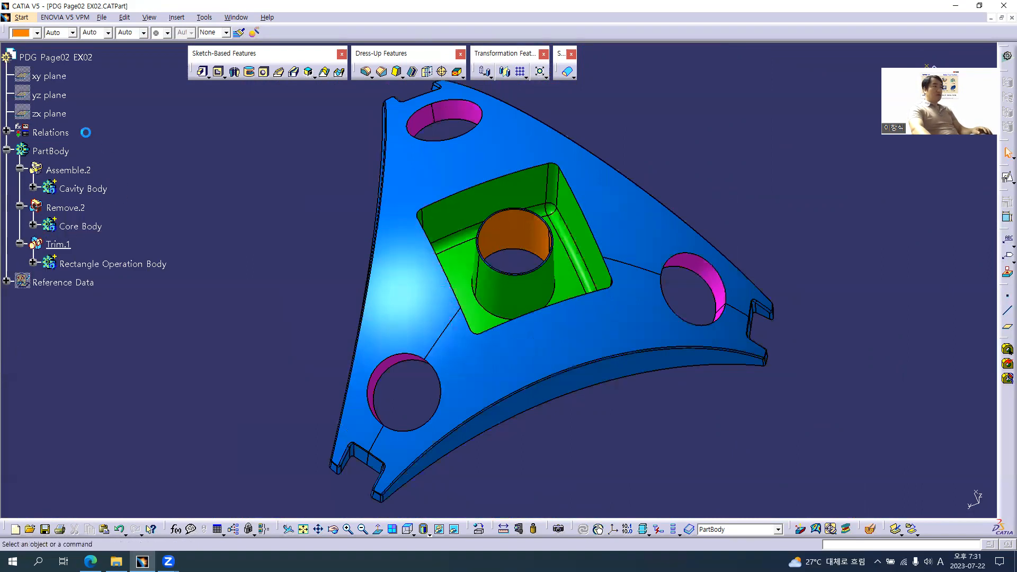
middle_click_drag(290, 284, 300, 300)
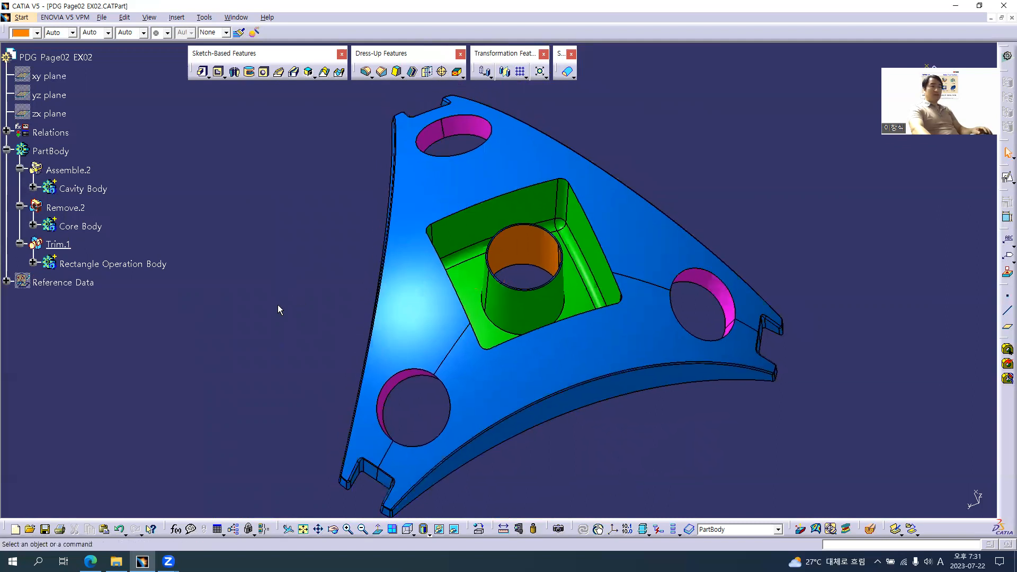